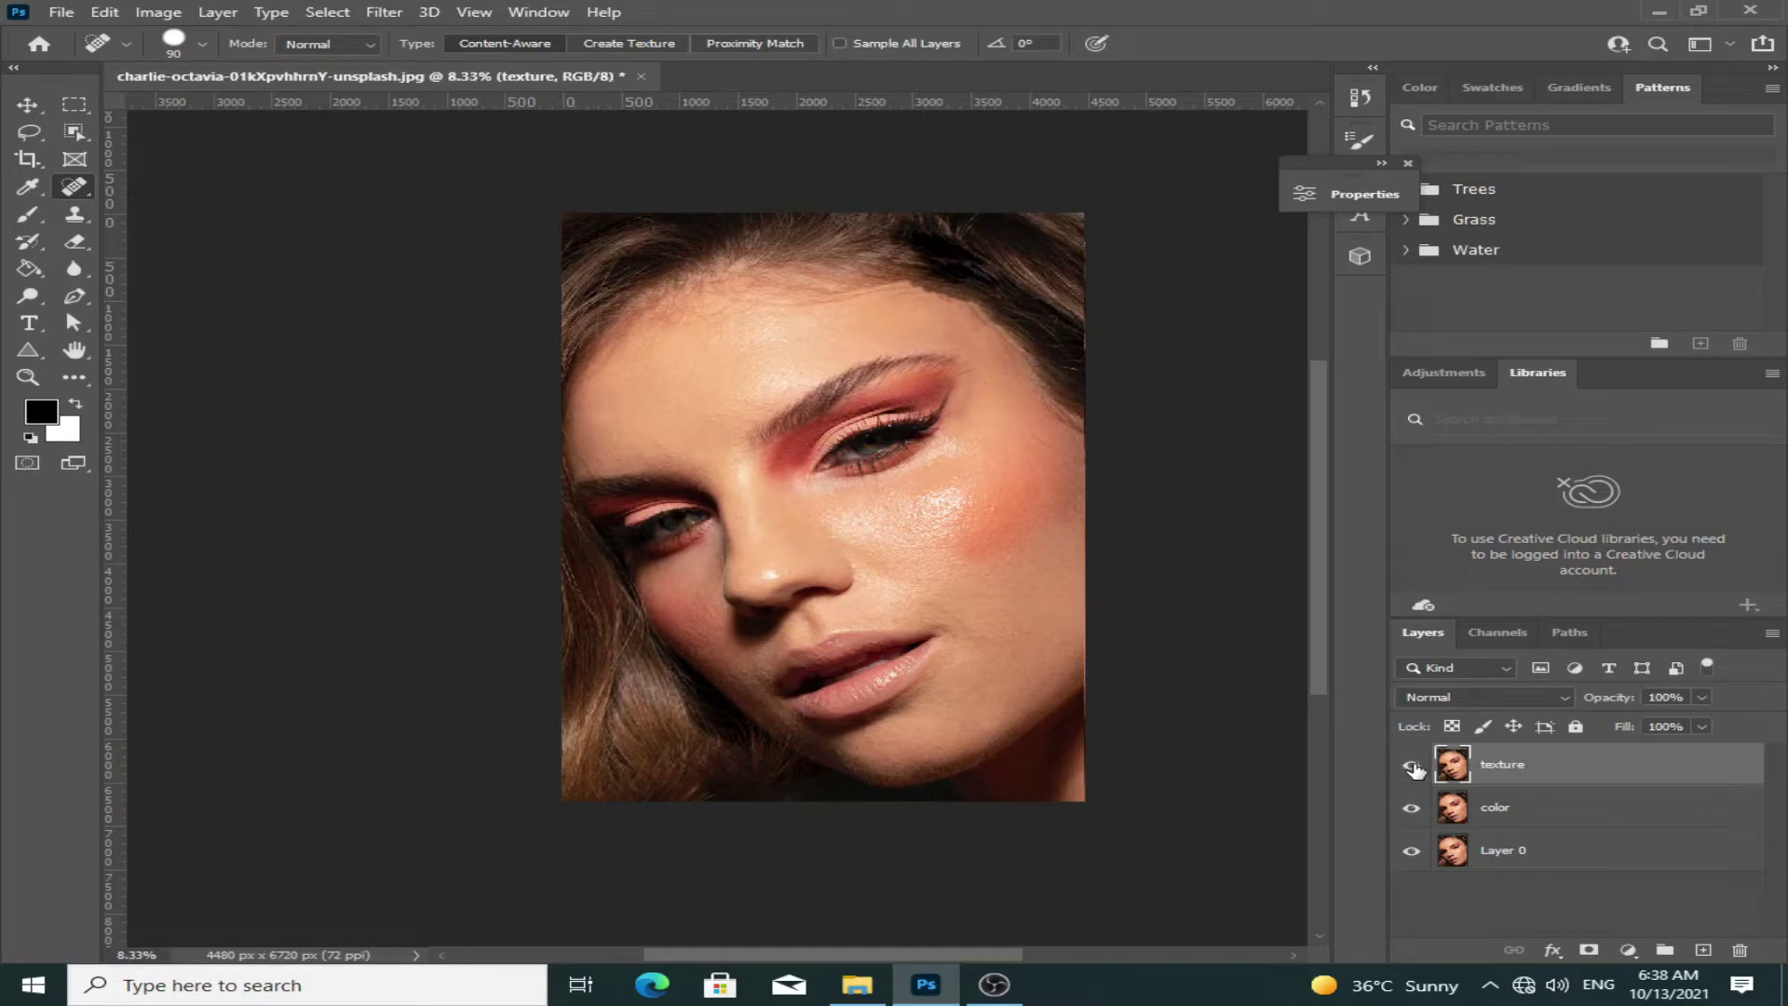
- With the texture layer hidden, apply a Gaussian Blur with a 30.4-pixel radius to the color layer
click(1494, 812)
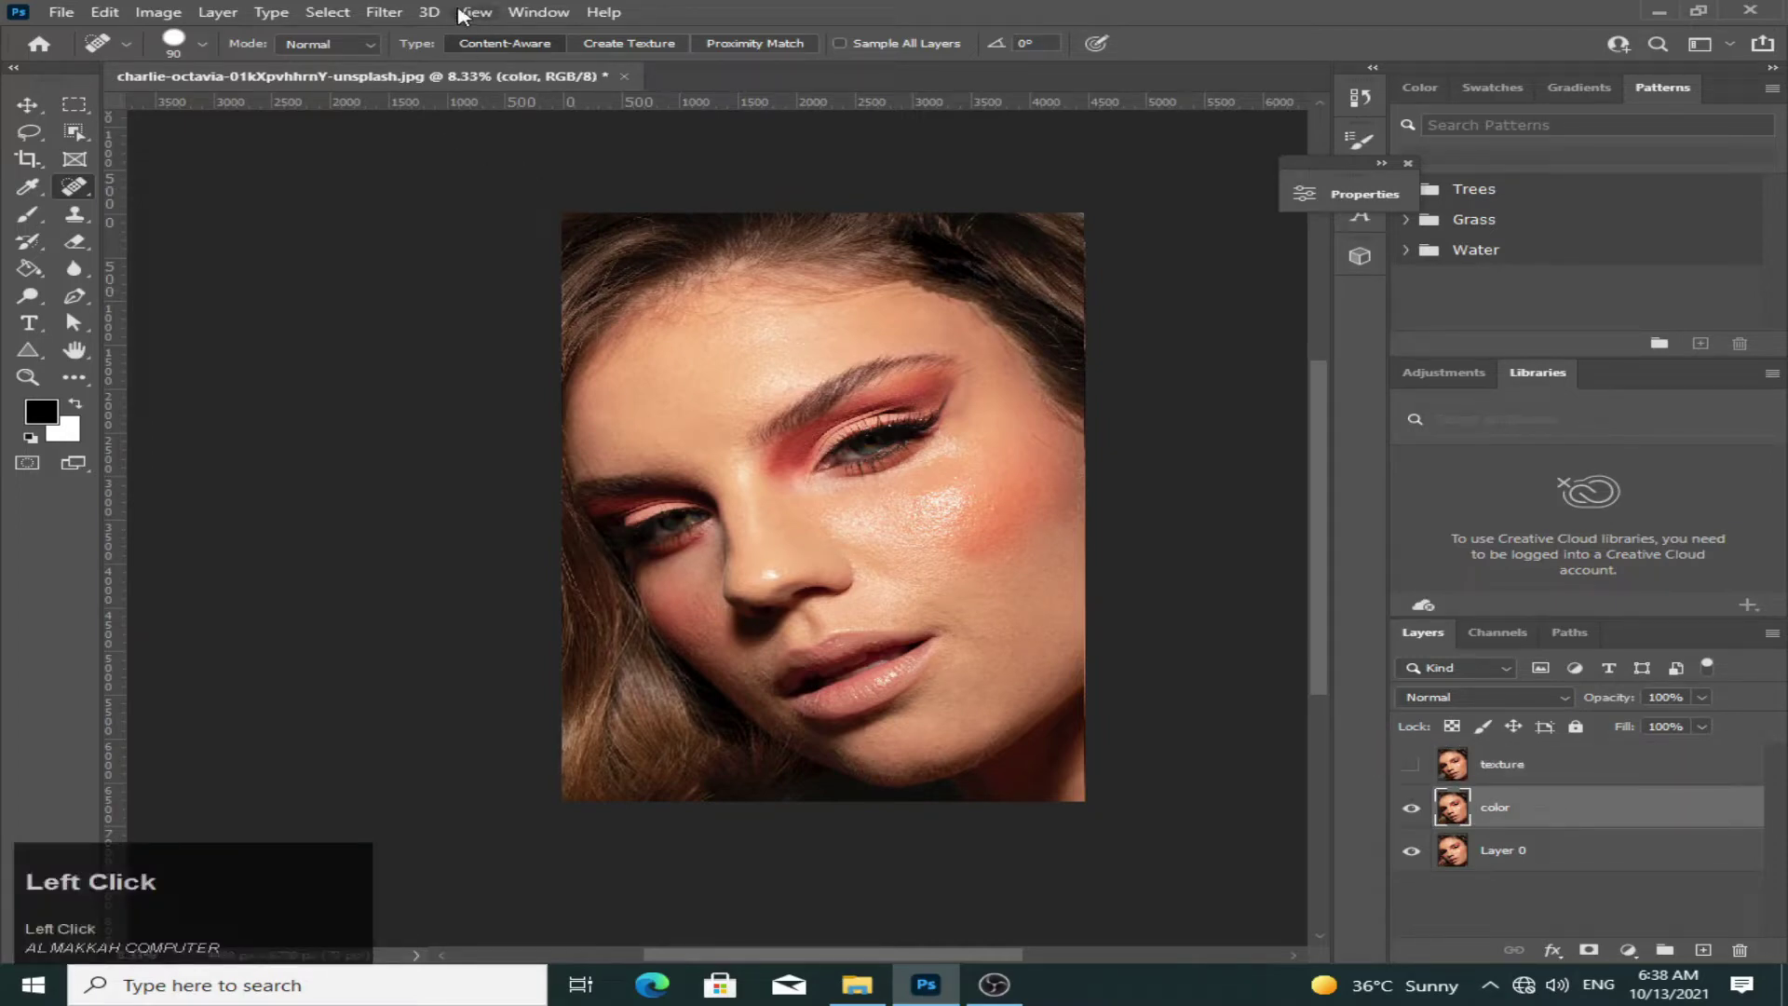
click(384, 12)
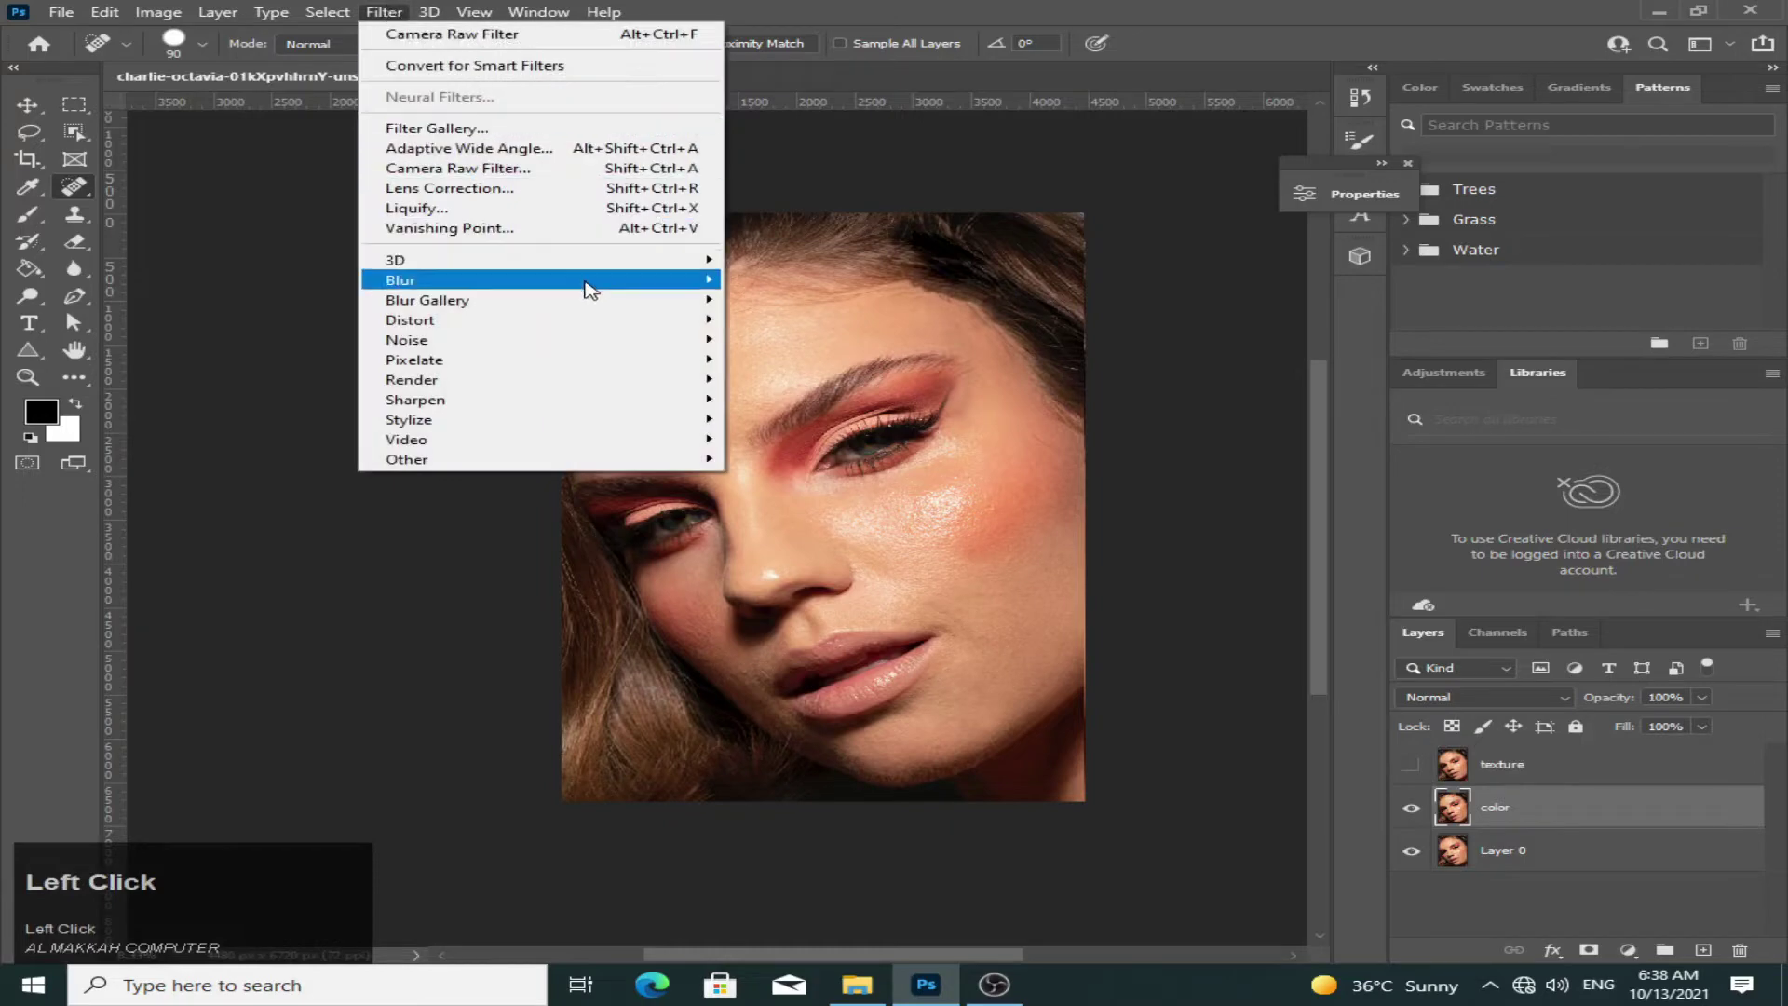
mouse_move(591, 282)
click(762, 360)
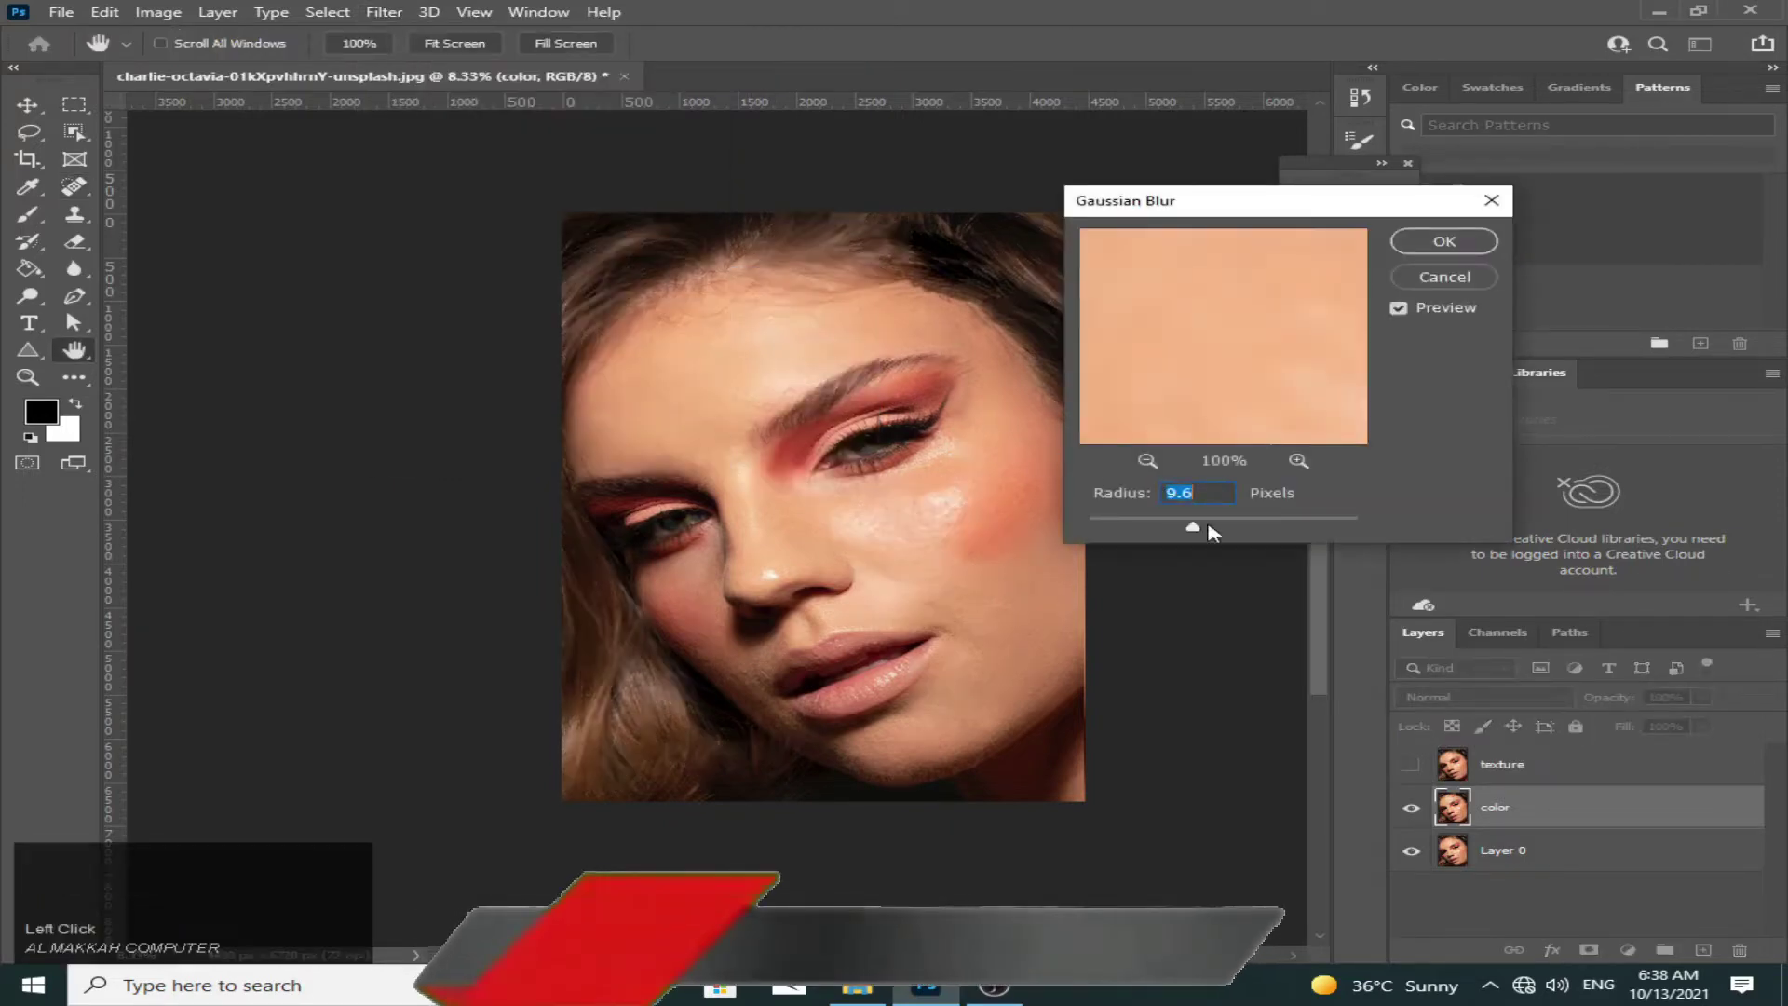
drag(1196, 531, 1281, 529)
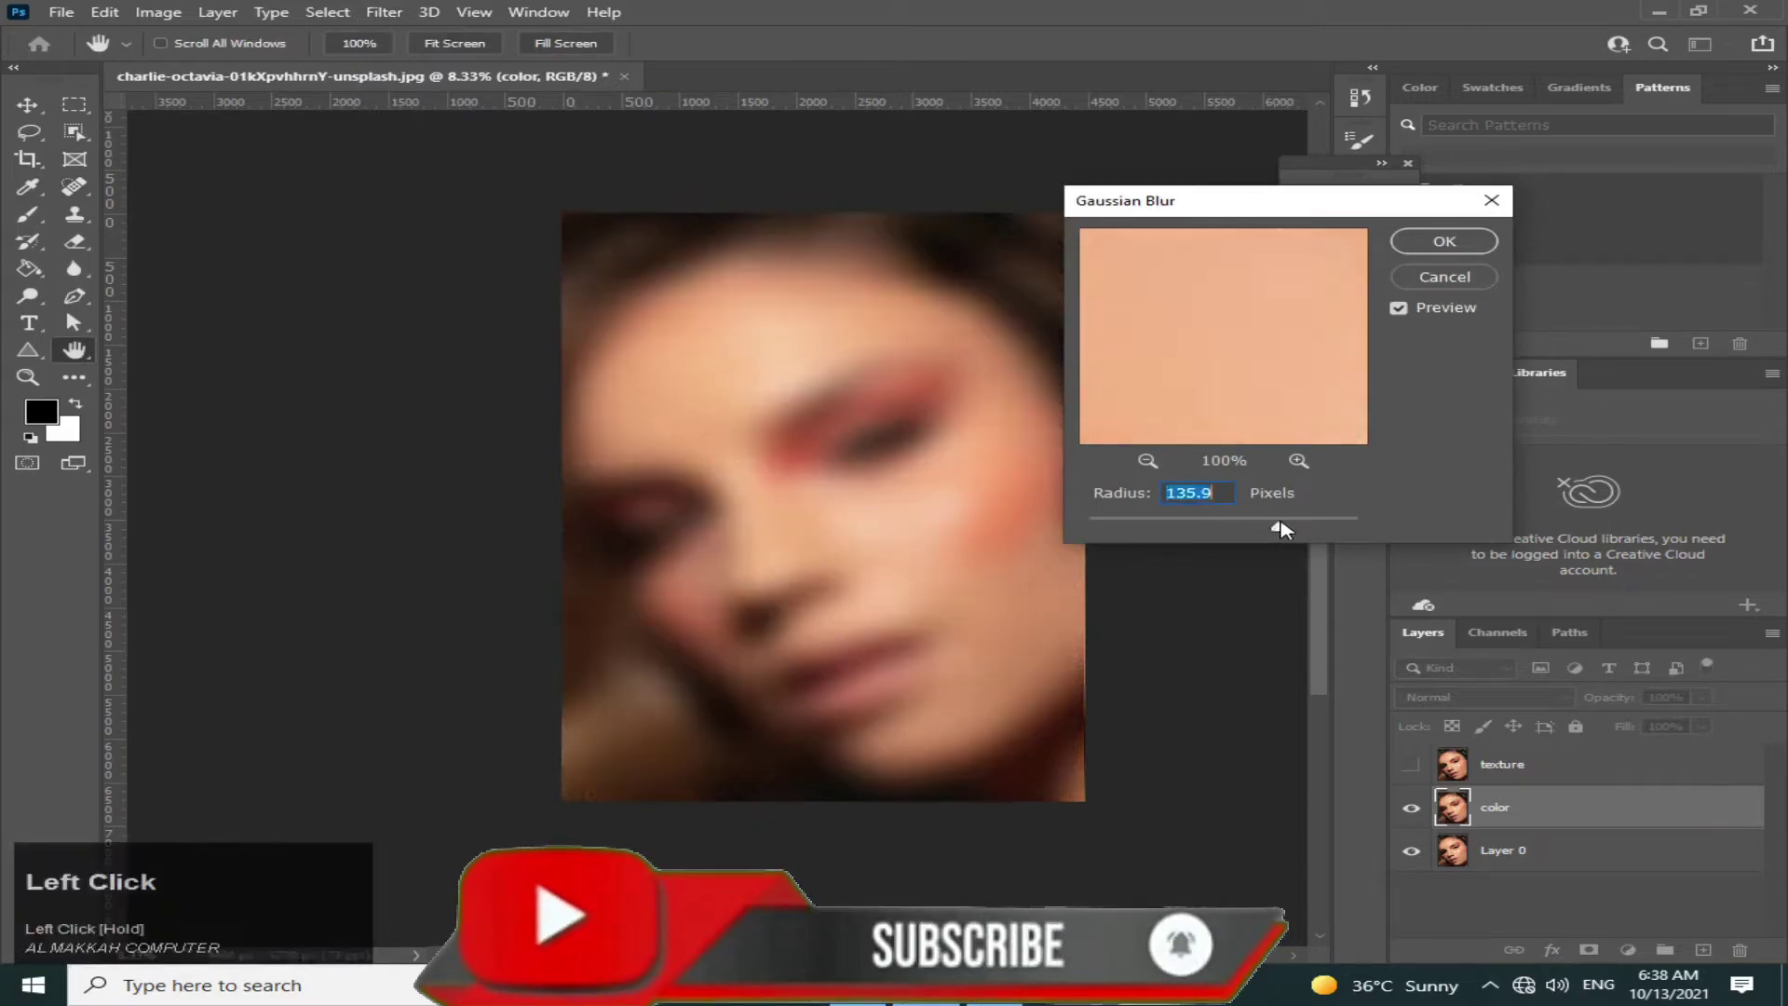
drag(1279, 531, 1219, 528)
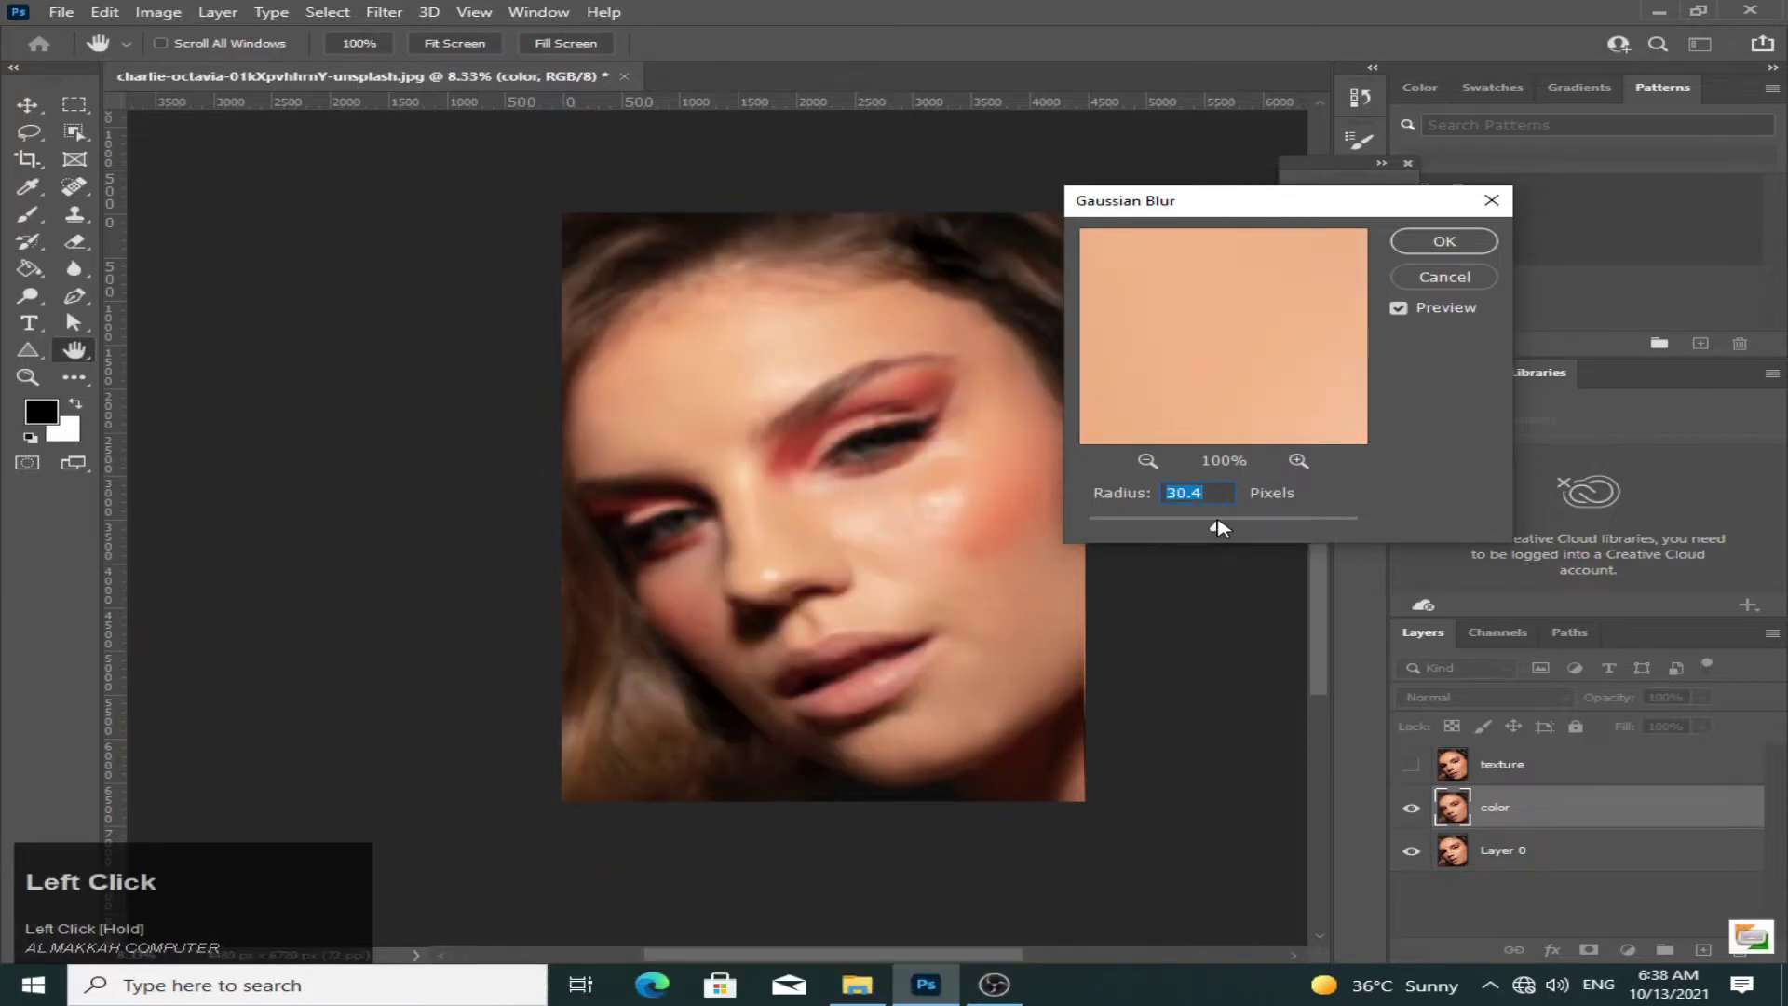
click(1445, 241)
key(j)
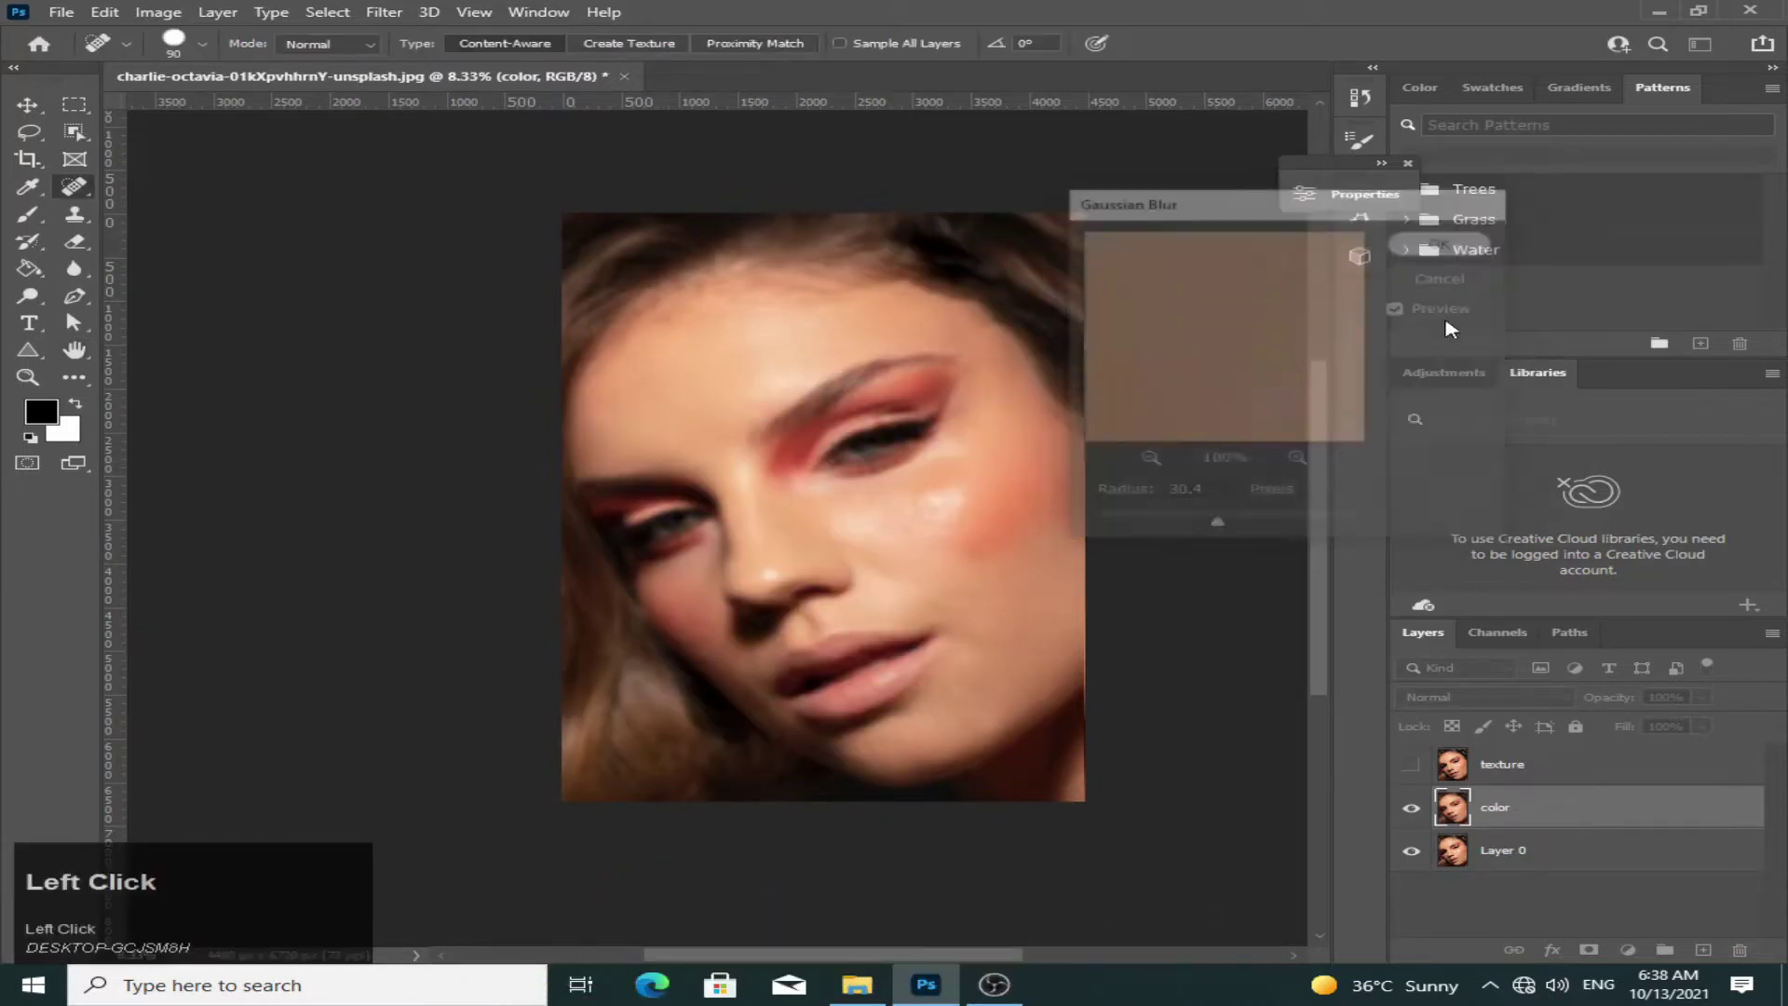
- Show the texture layer again and start Apply Image on it with the color layer as the source layer
click(1411, 766)
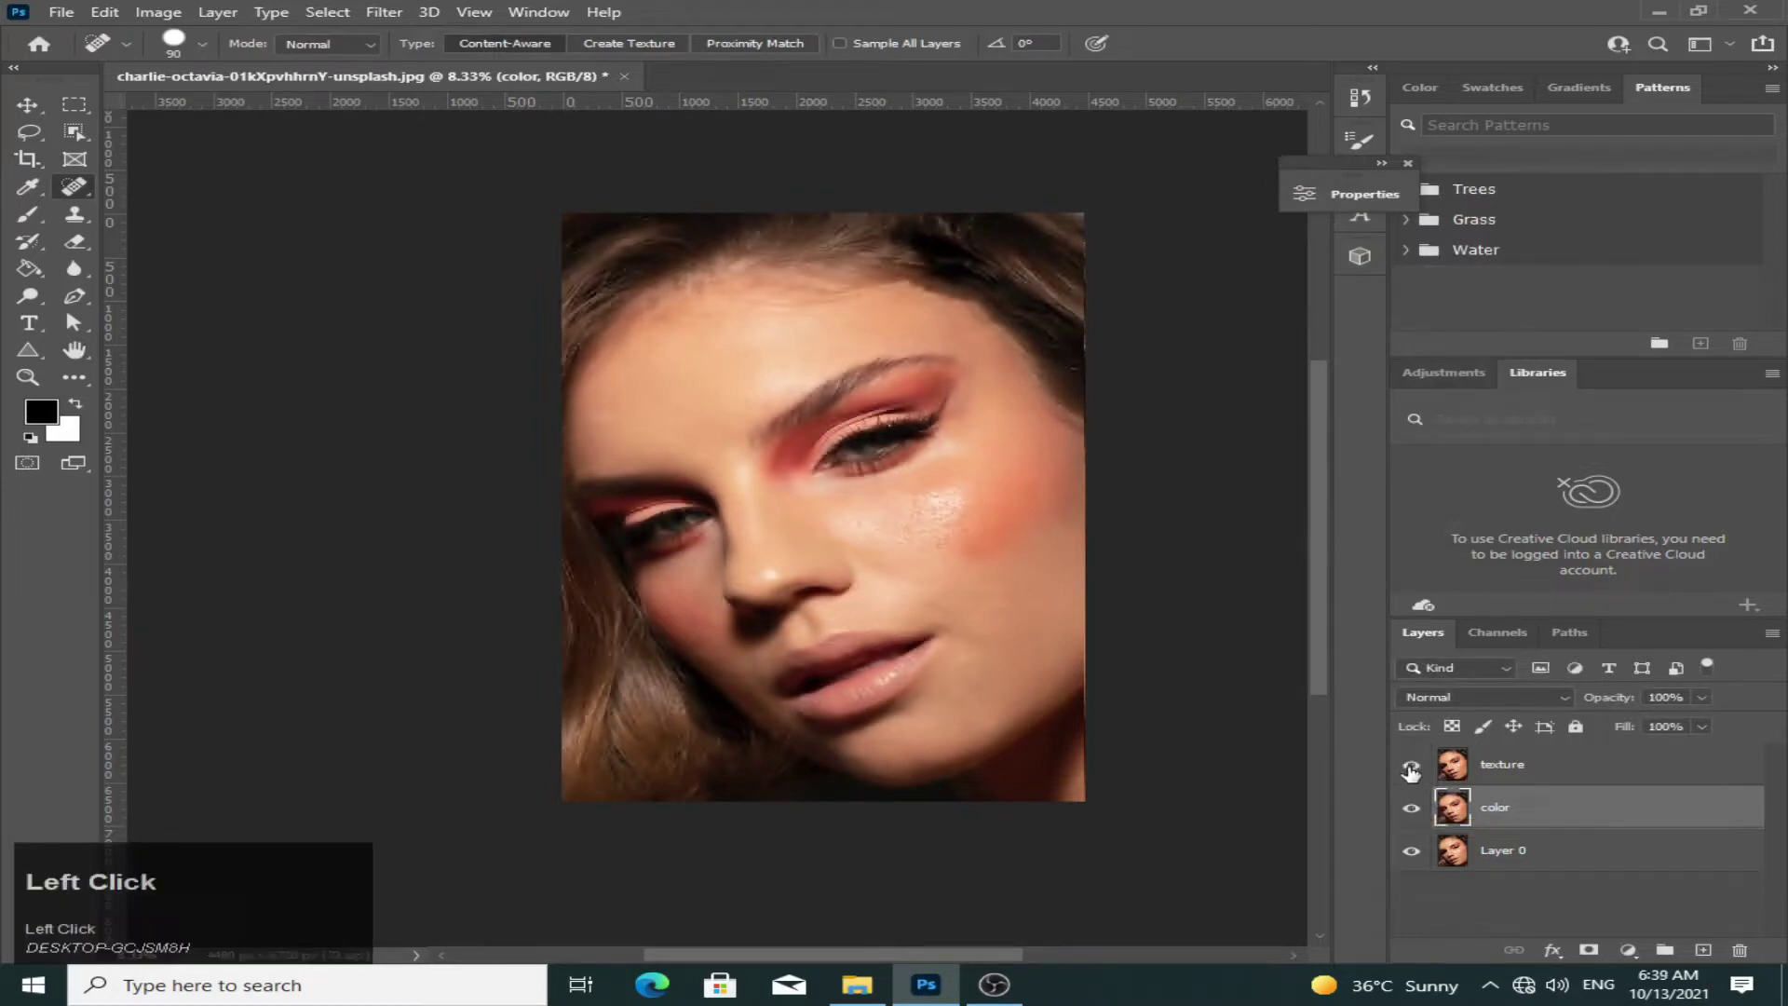
click(1527, 771)
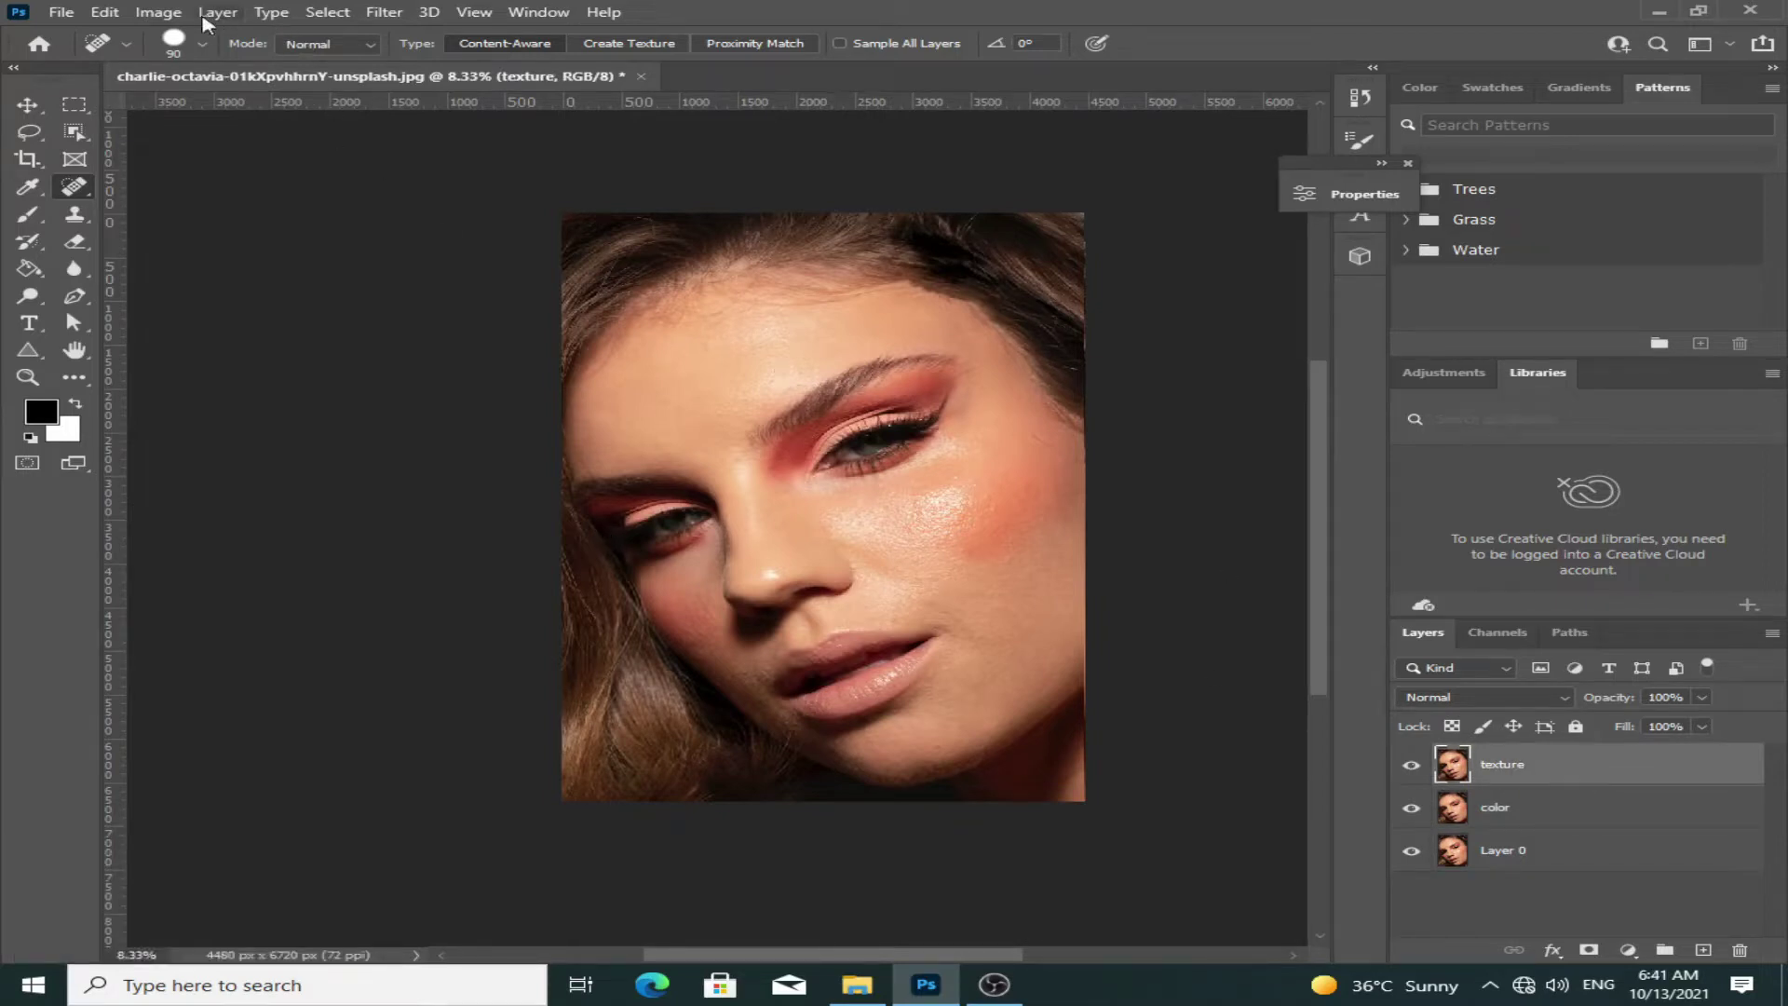
click(160, 12)
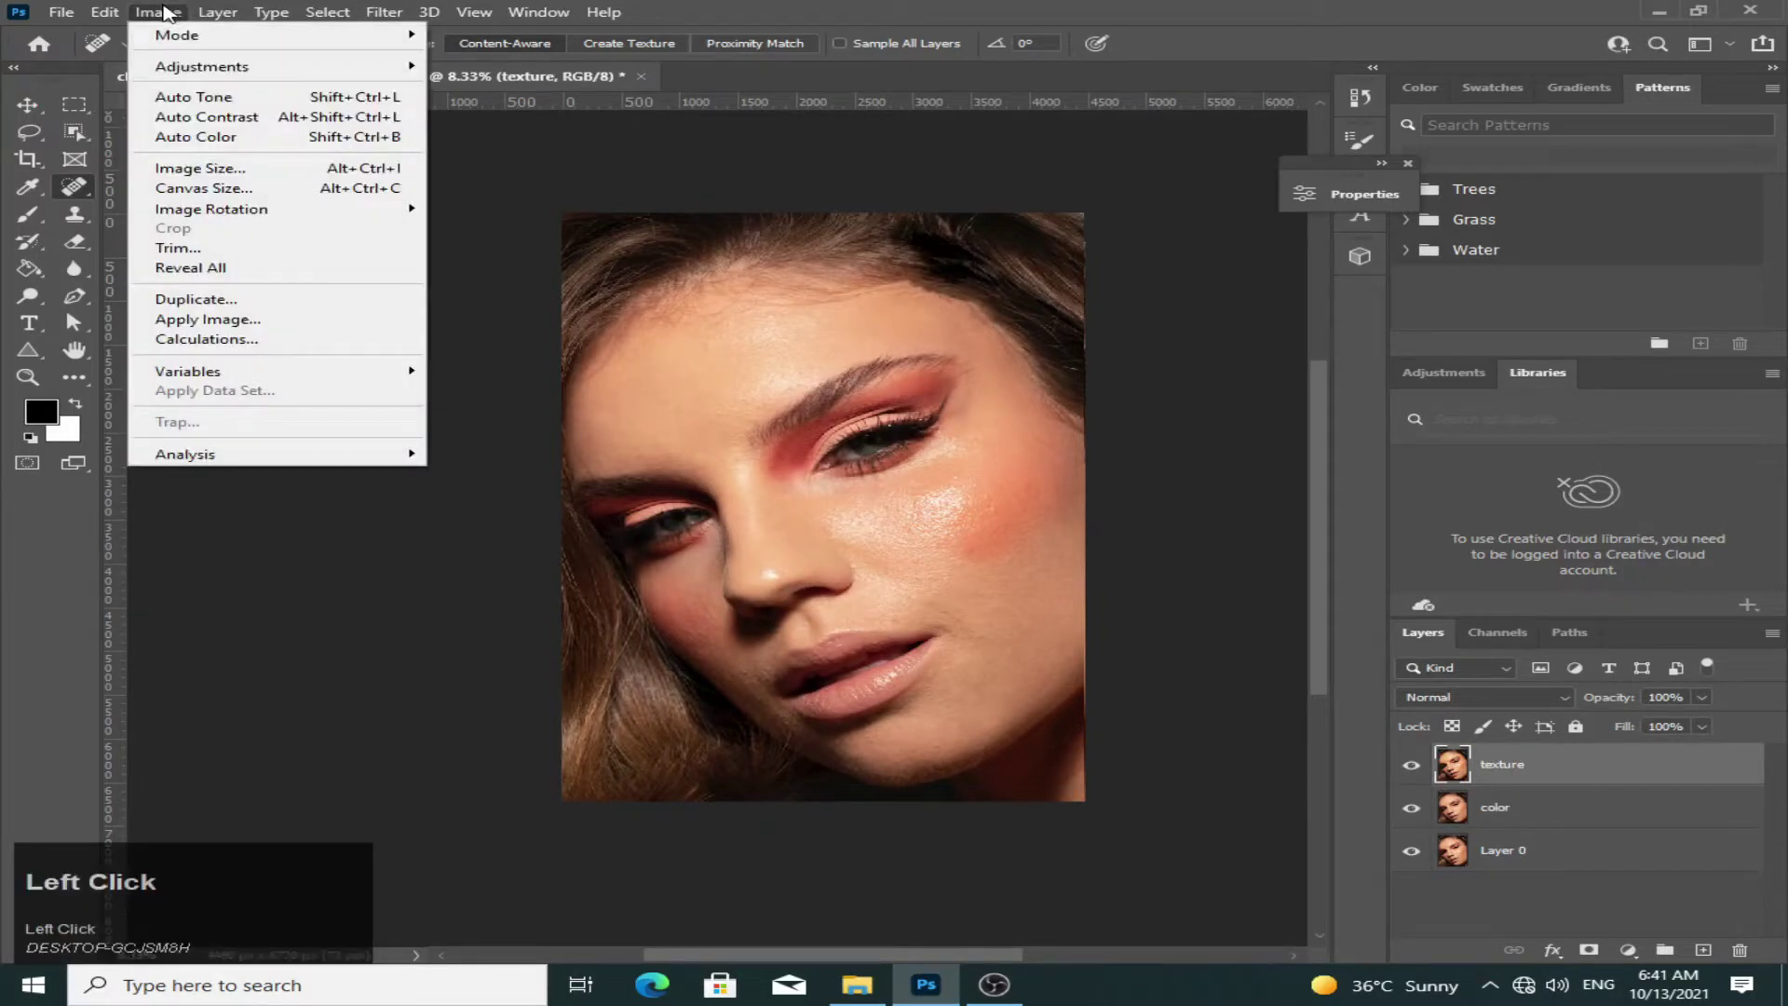
click(233, 318)
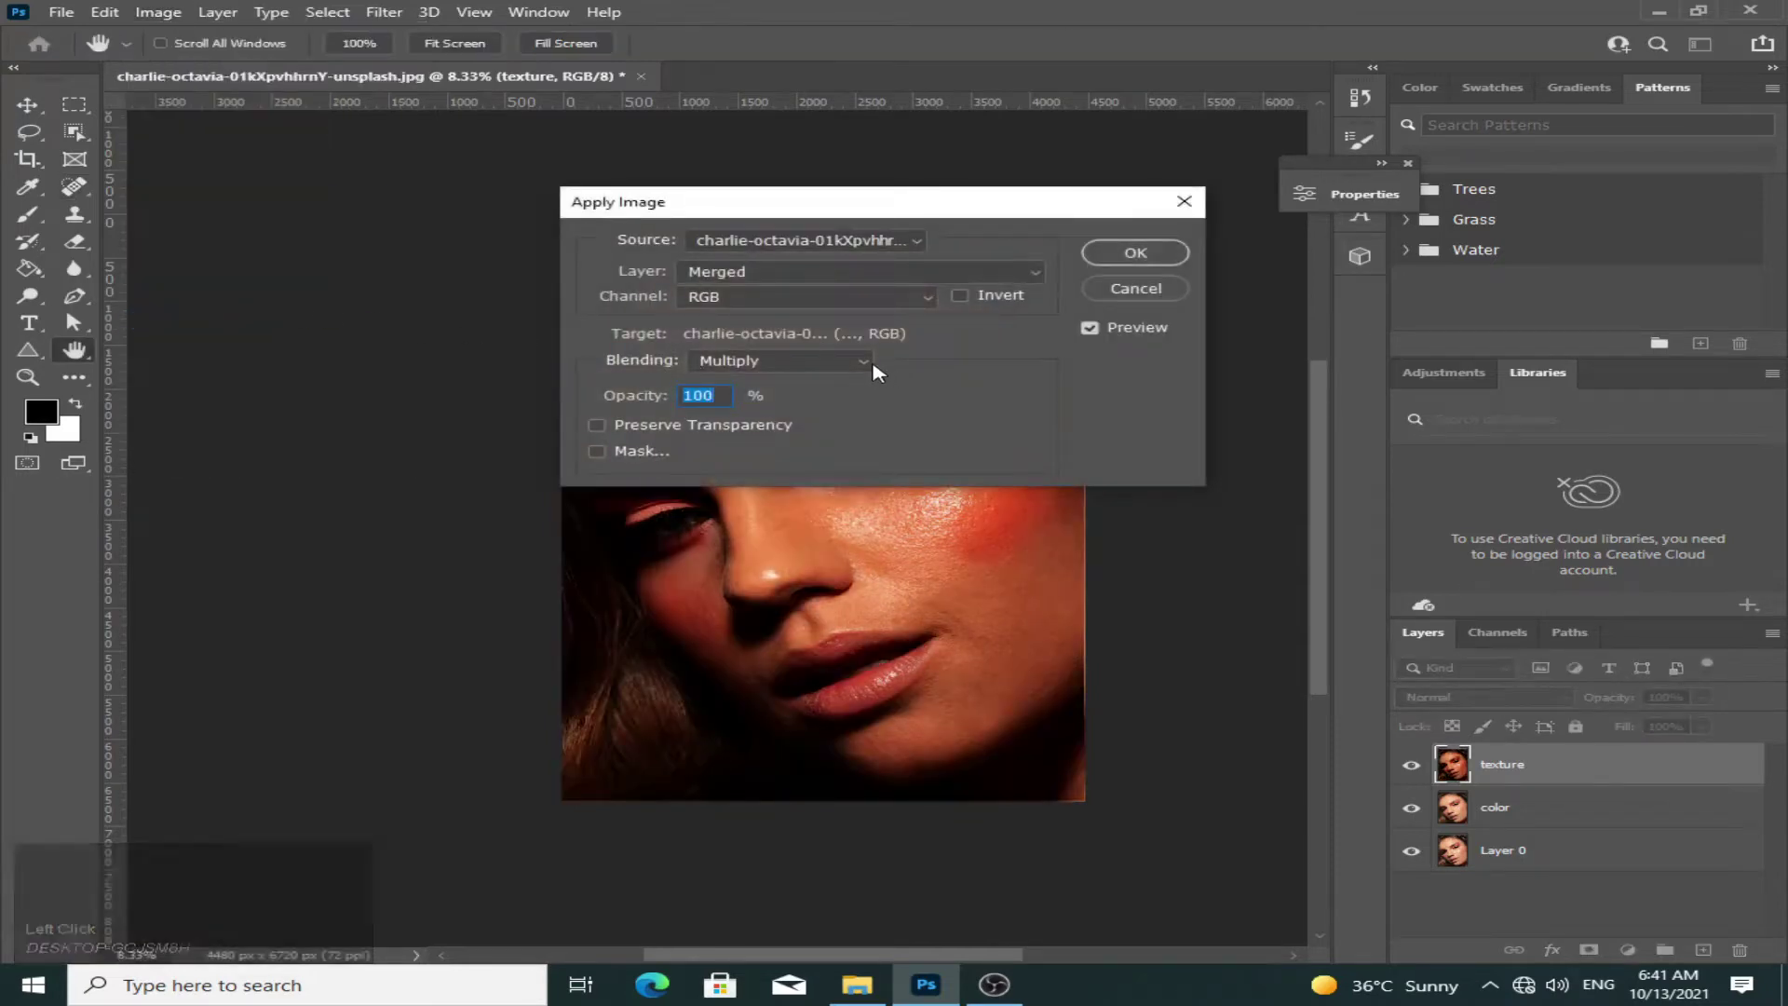
click(1035, 272)
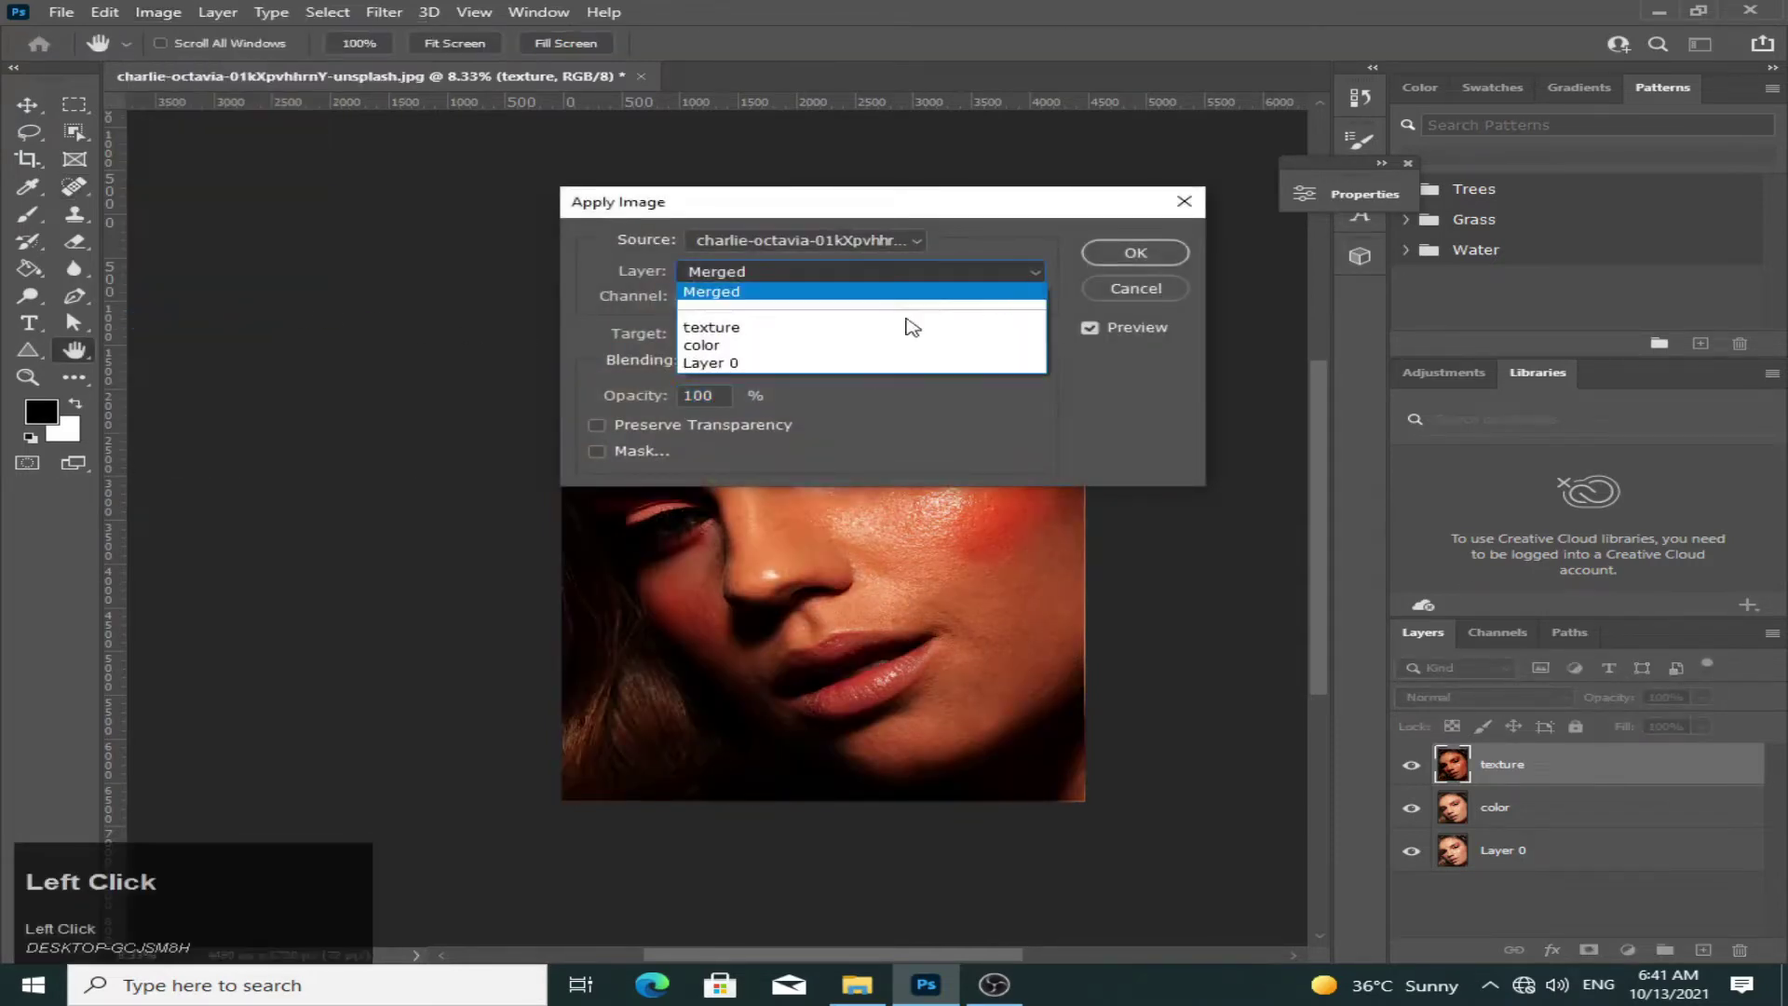
click(810, 348)
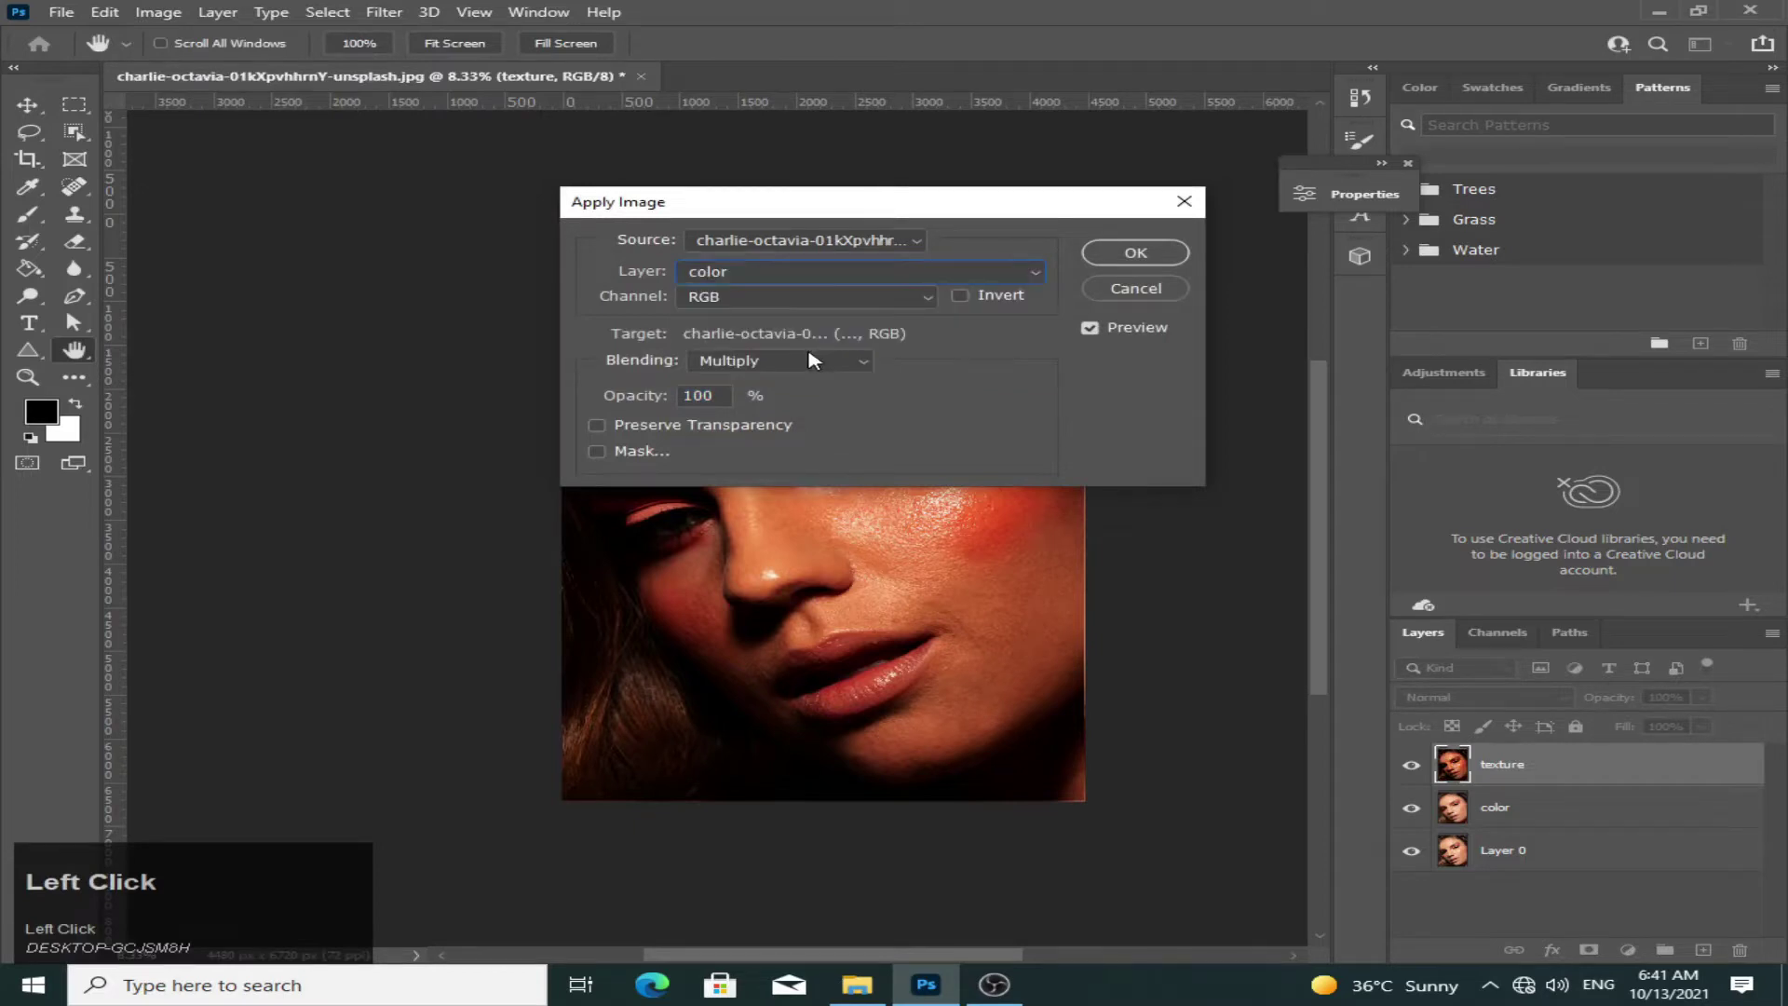
- Apply the image to the texture layer with Subtract blending, scale 2 and offset 128
click(862, 361)
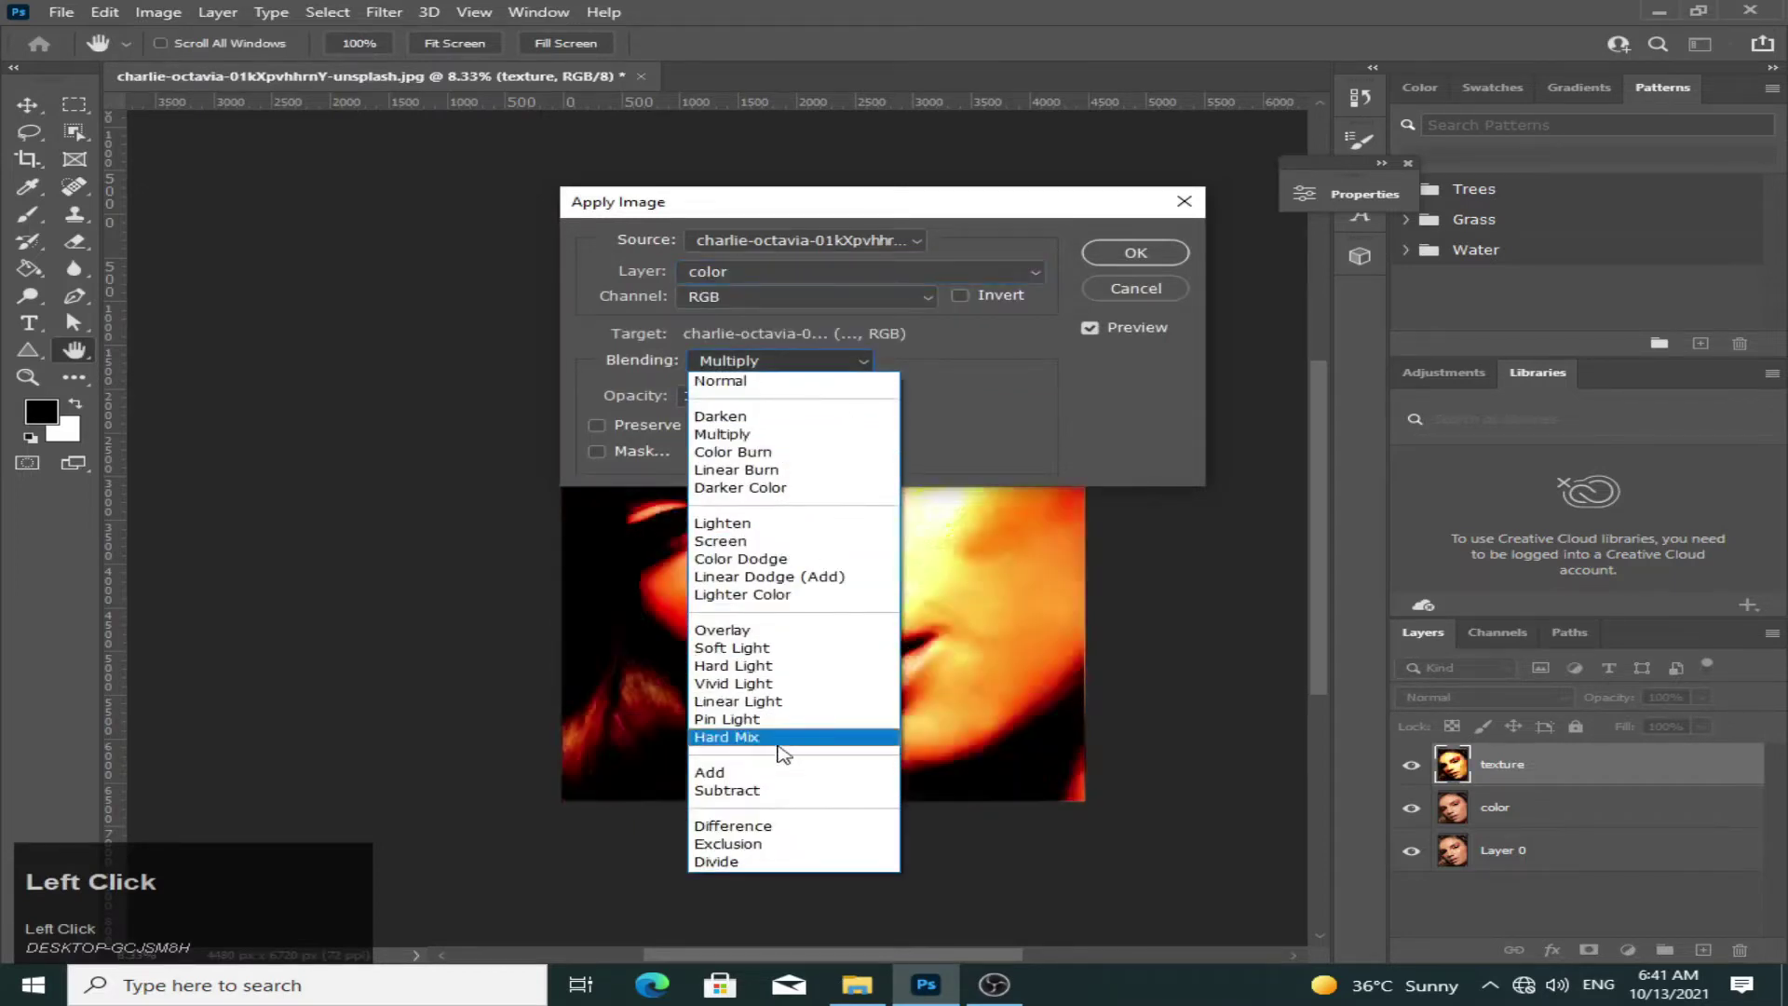
click(782, 792)
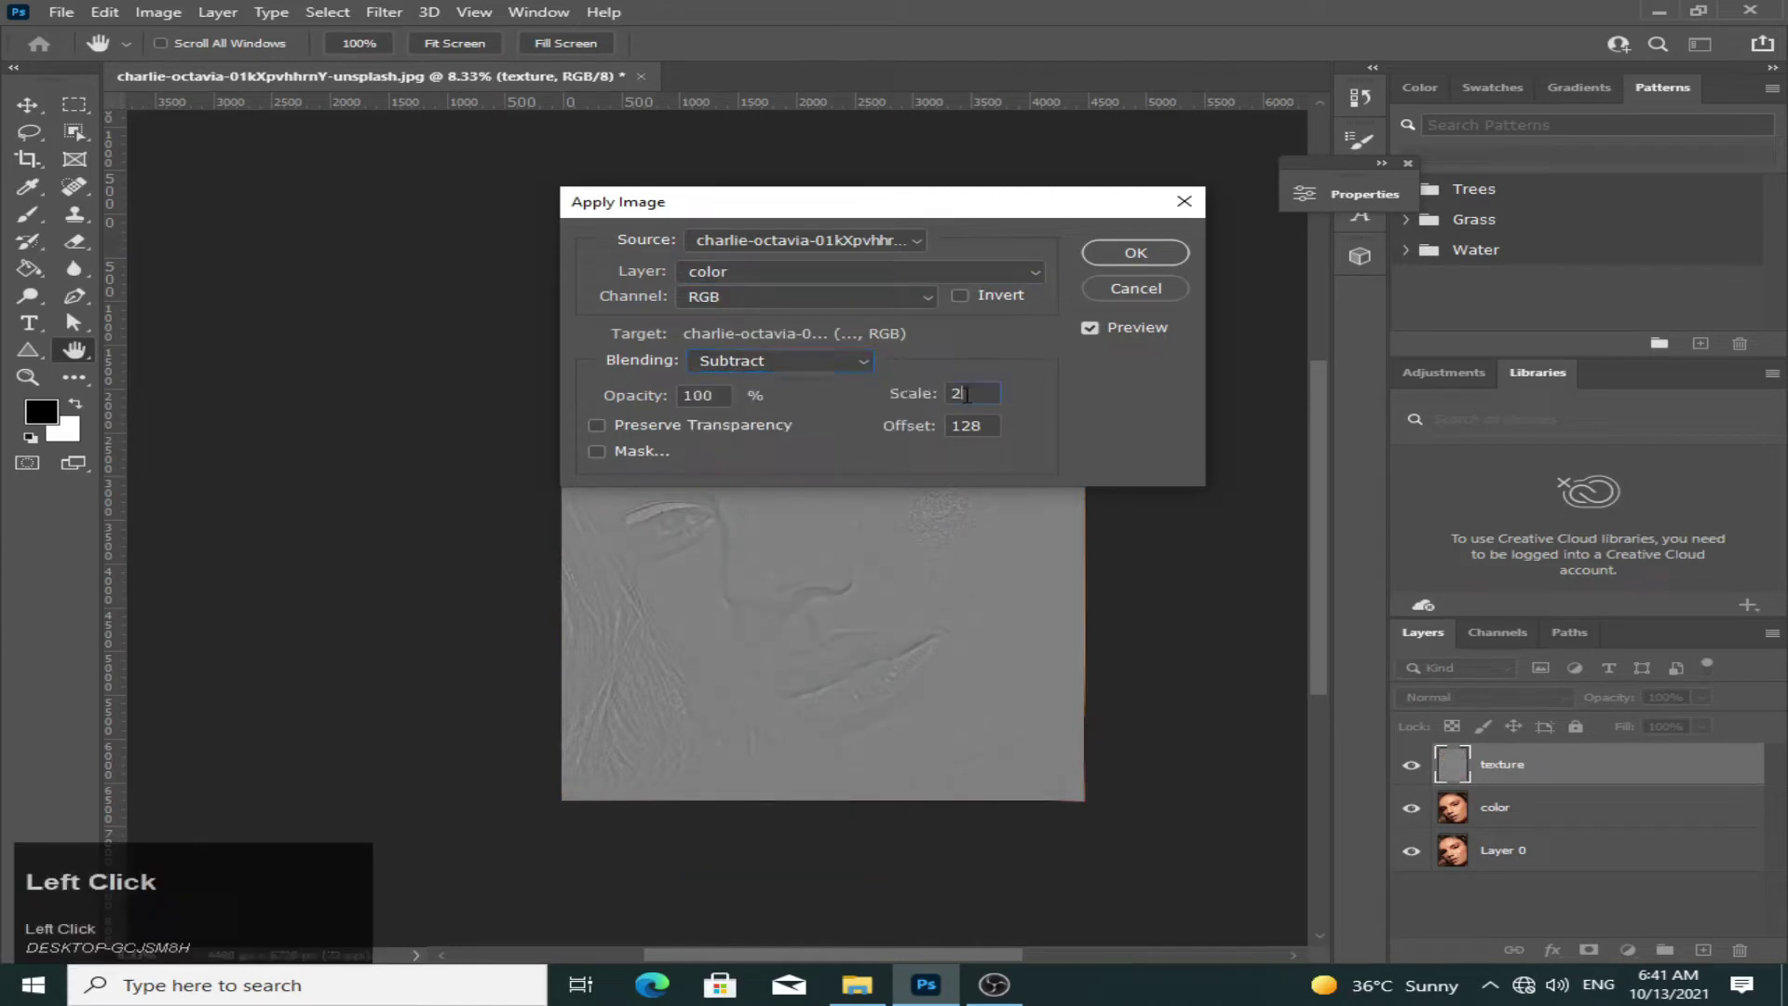
drag(950, 394, 861, 443)
click(997, 405)
click(1010, 427)
click(1137, 253)
key(j)
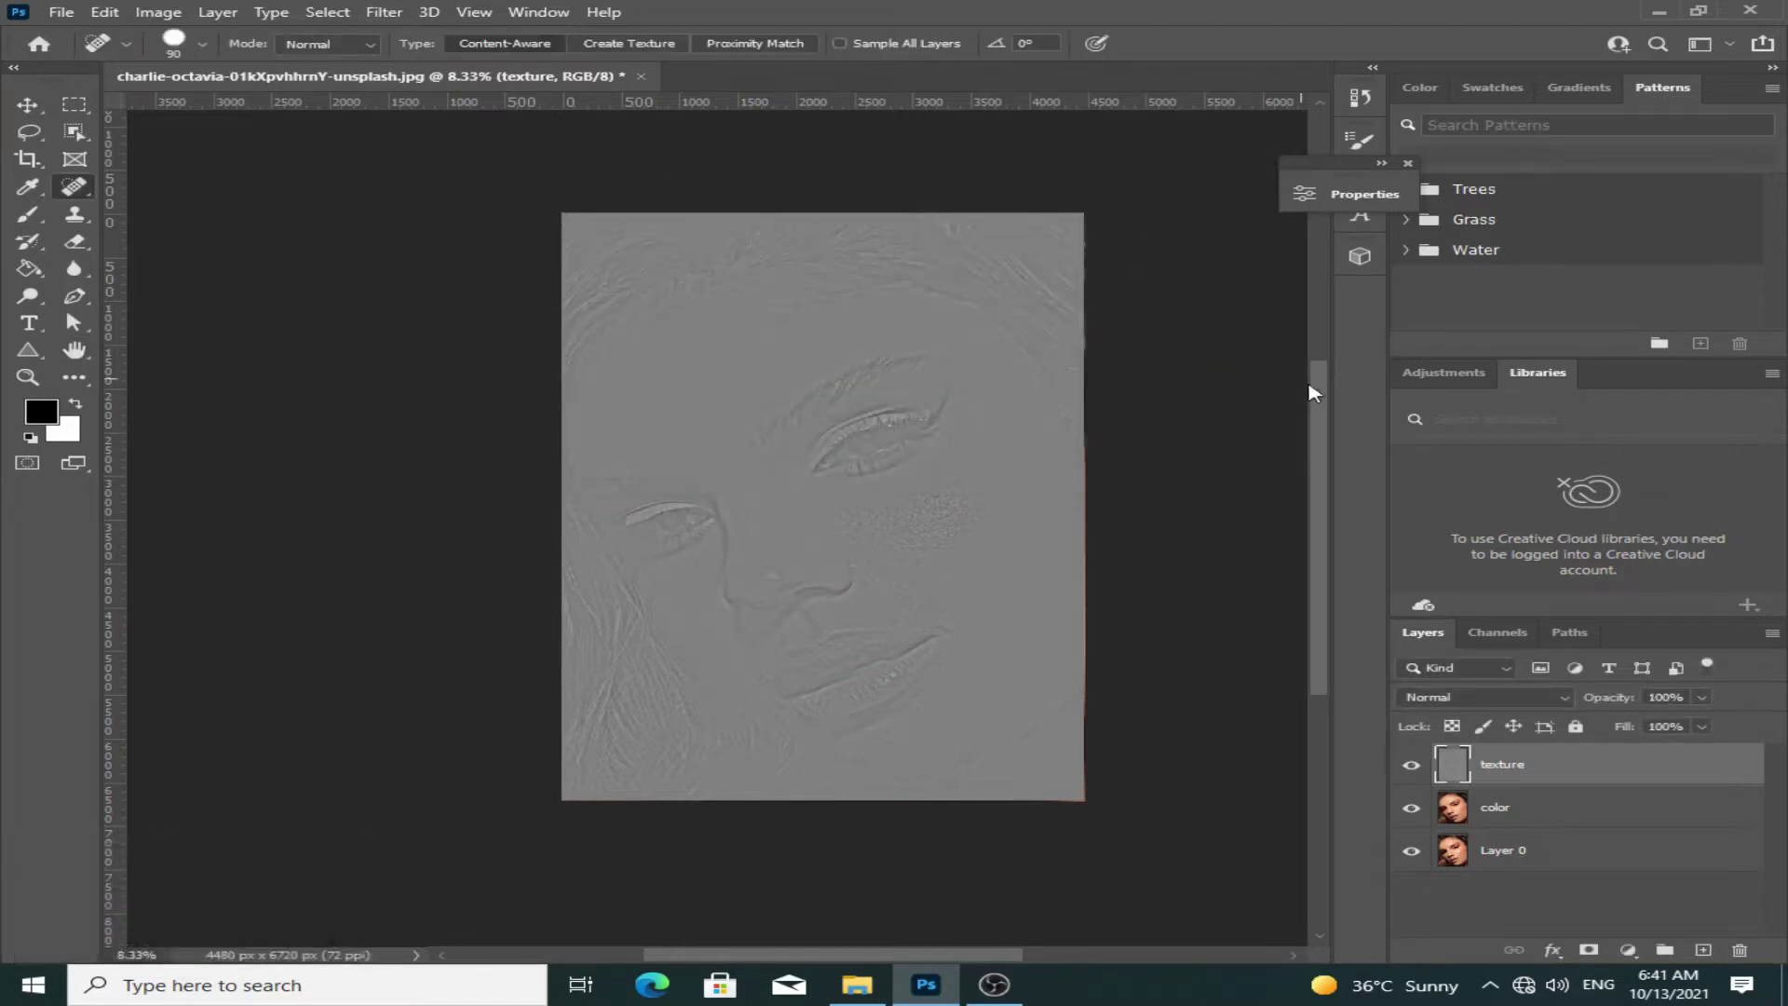
- Set the texture layer's blend mode to Linear Light and group it with the color layer
click(1570, 704)
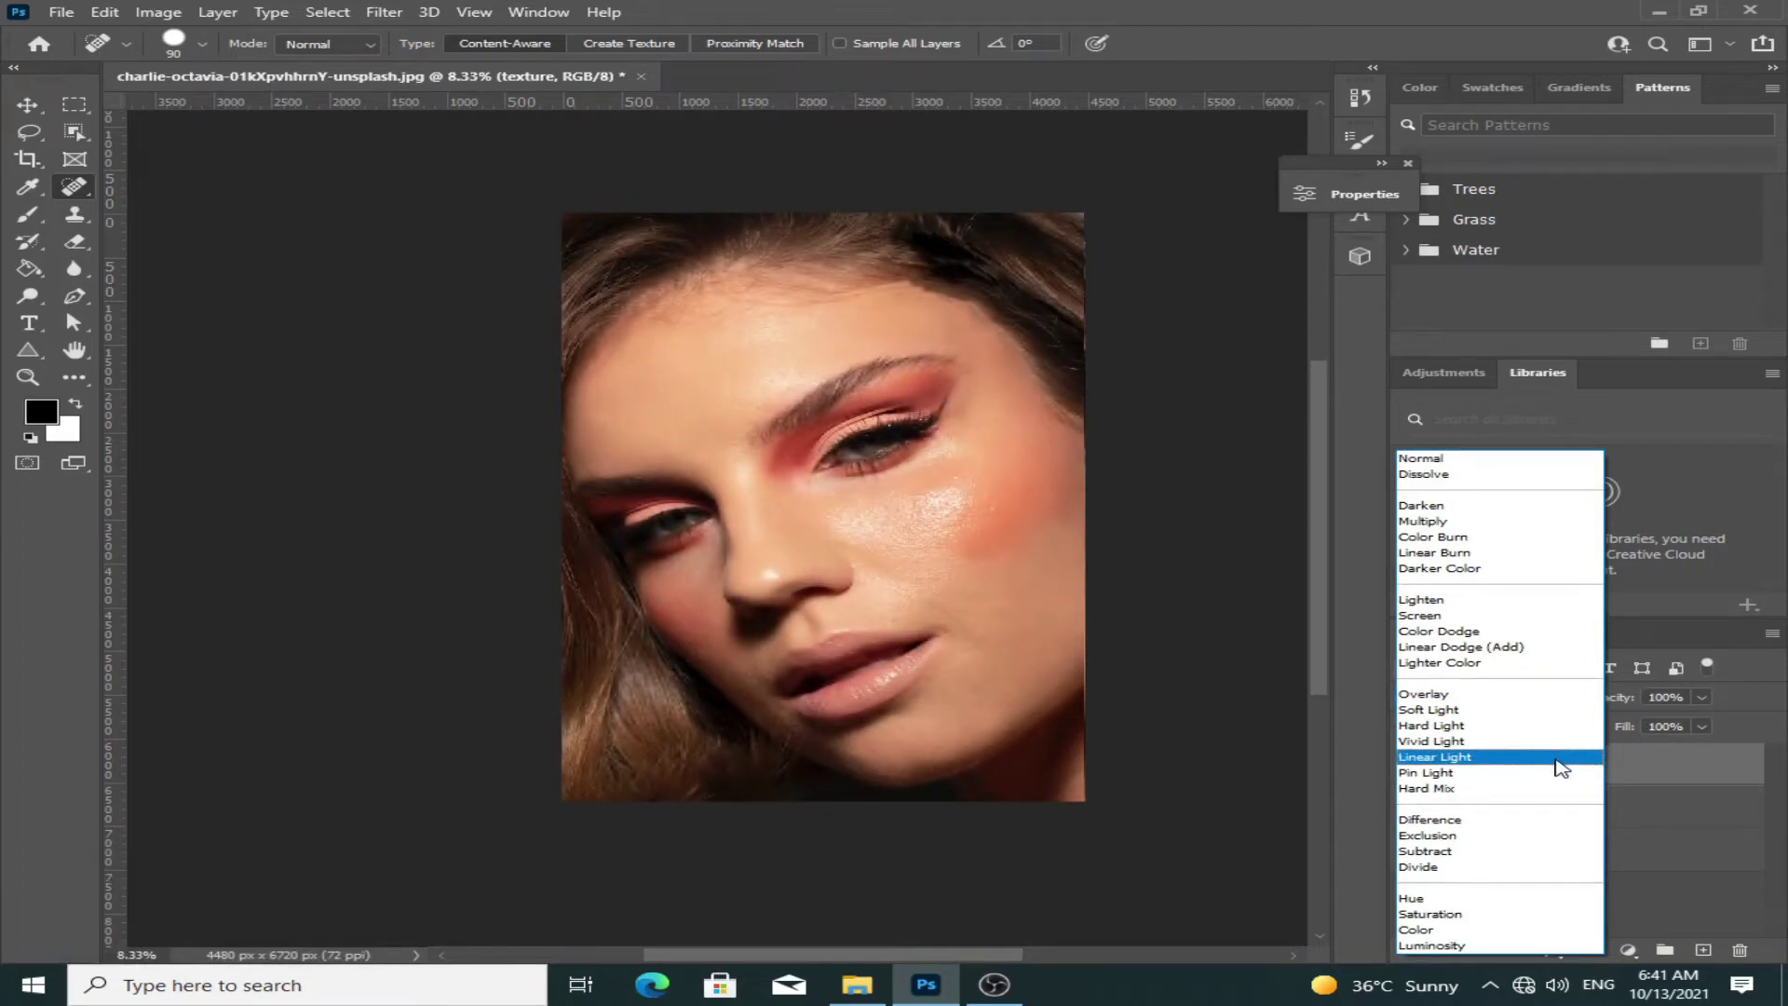
click(1562, 768)
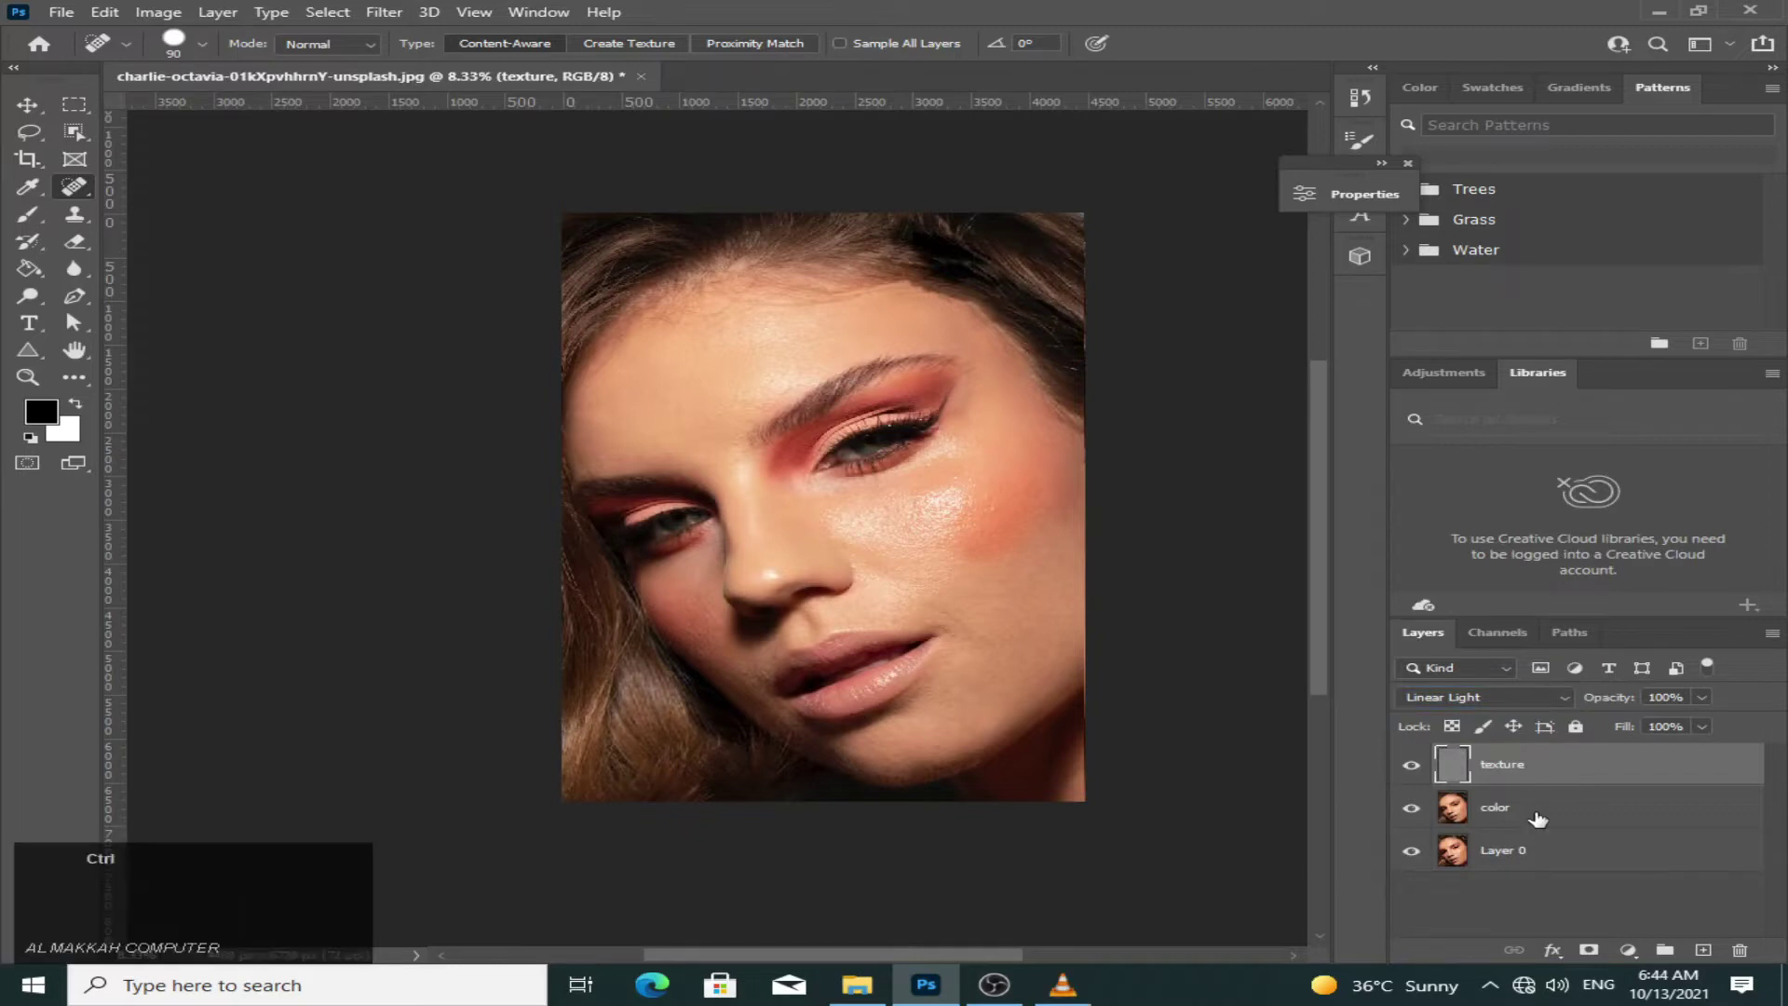
ctrl+click(1538, 819)
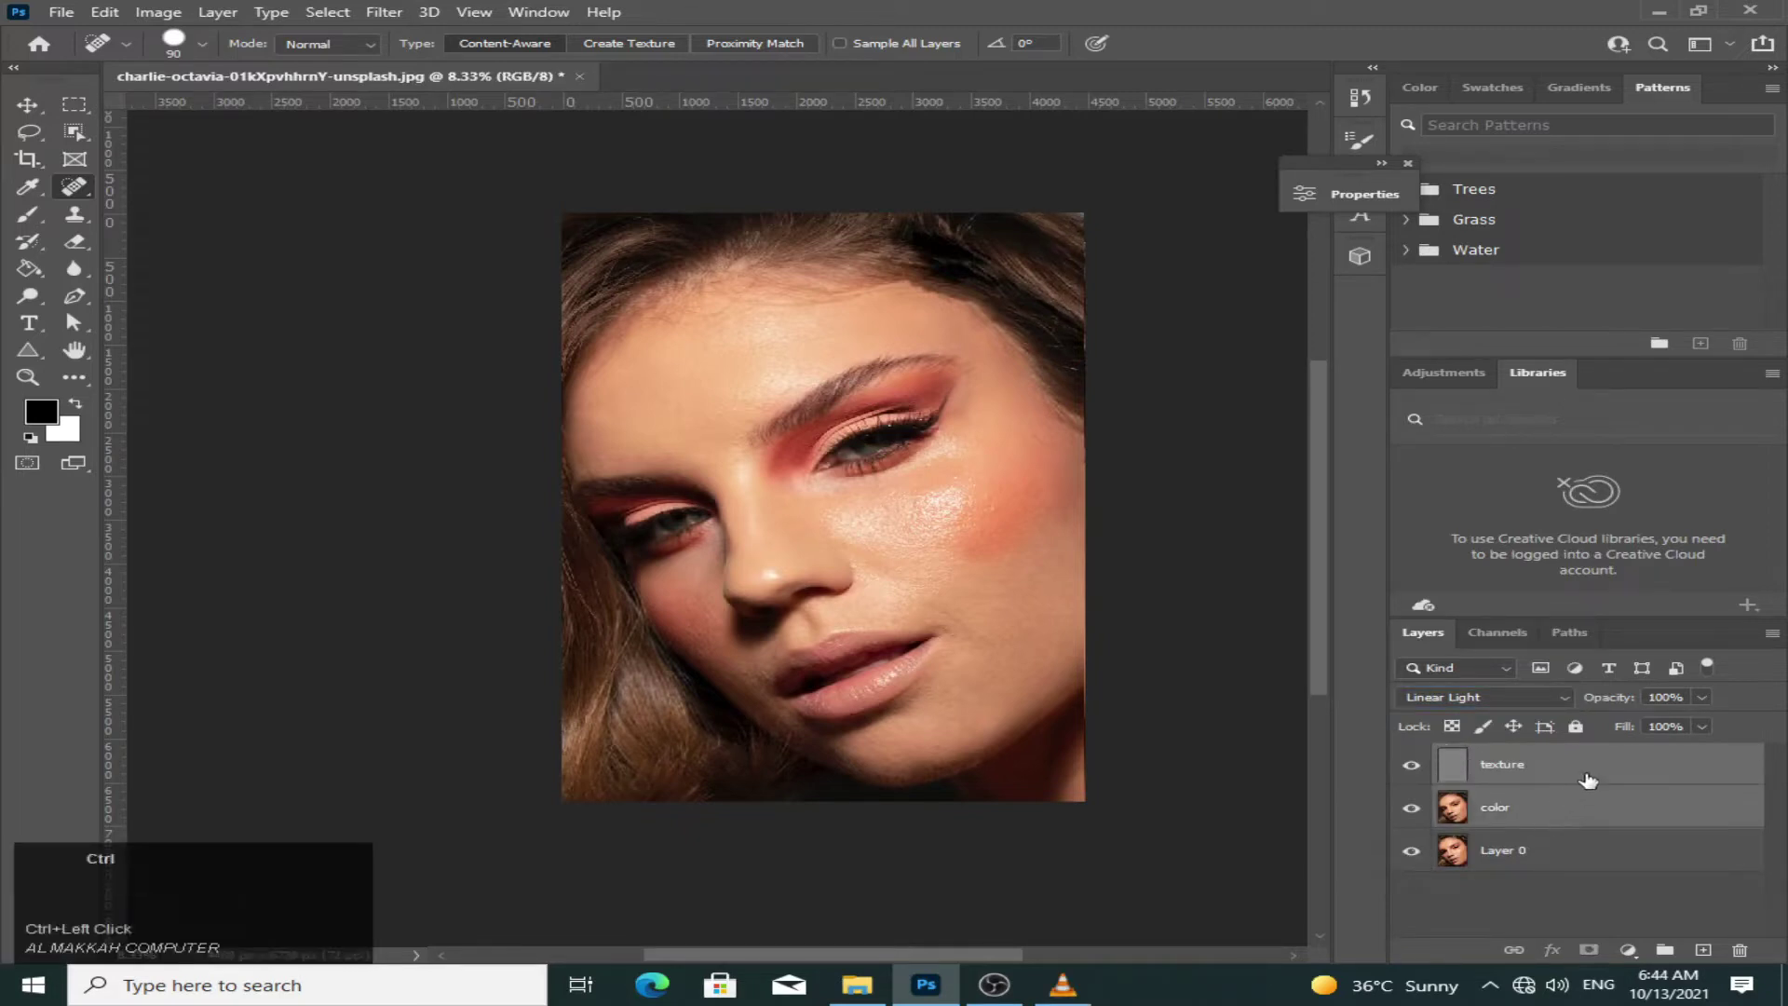
drag(1588, 780, 1662, 950)
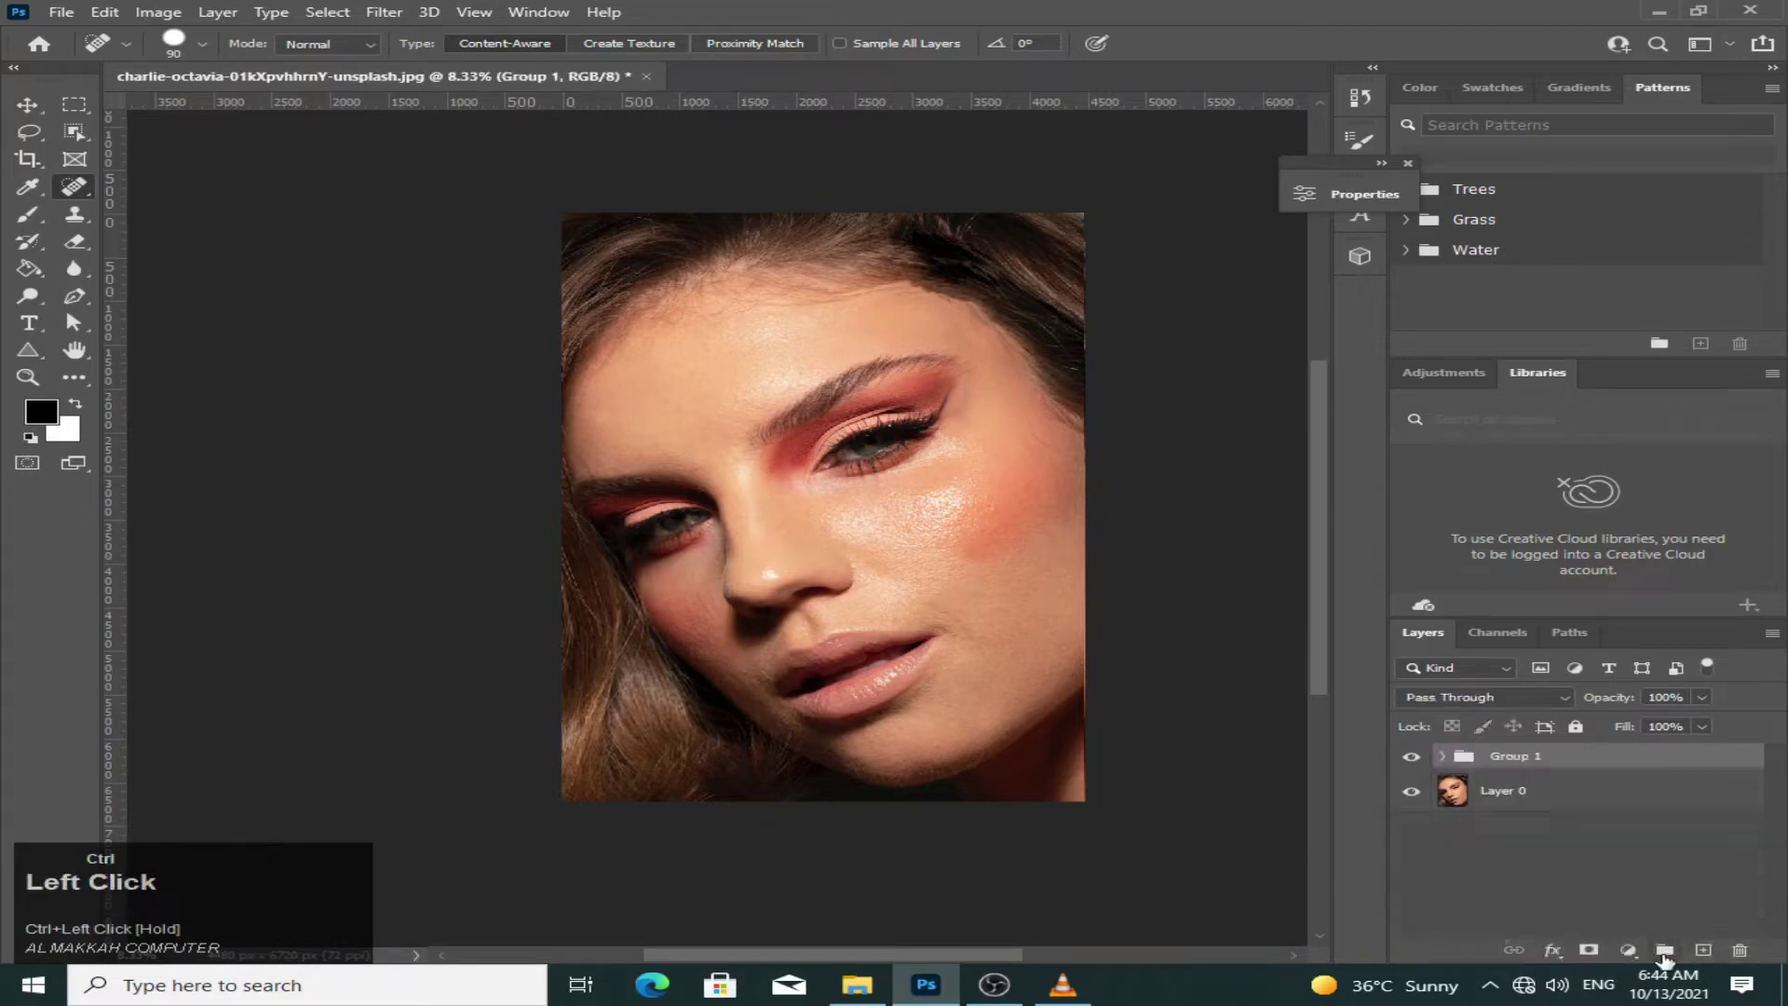
- Rename the group containing the texture and color layers as fs
double_click(1530, 757)
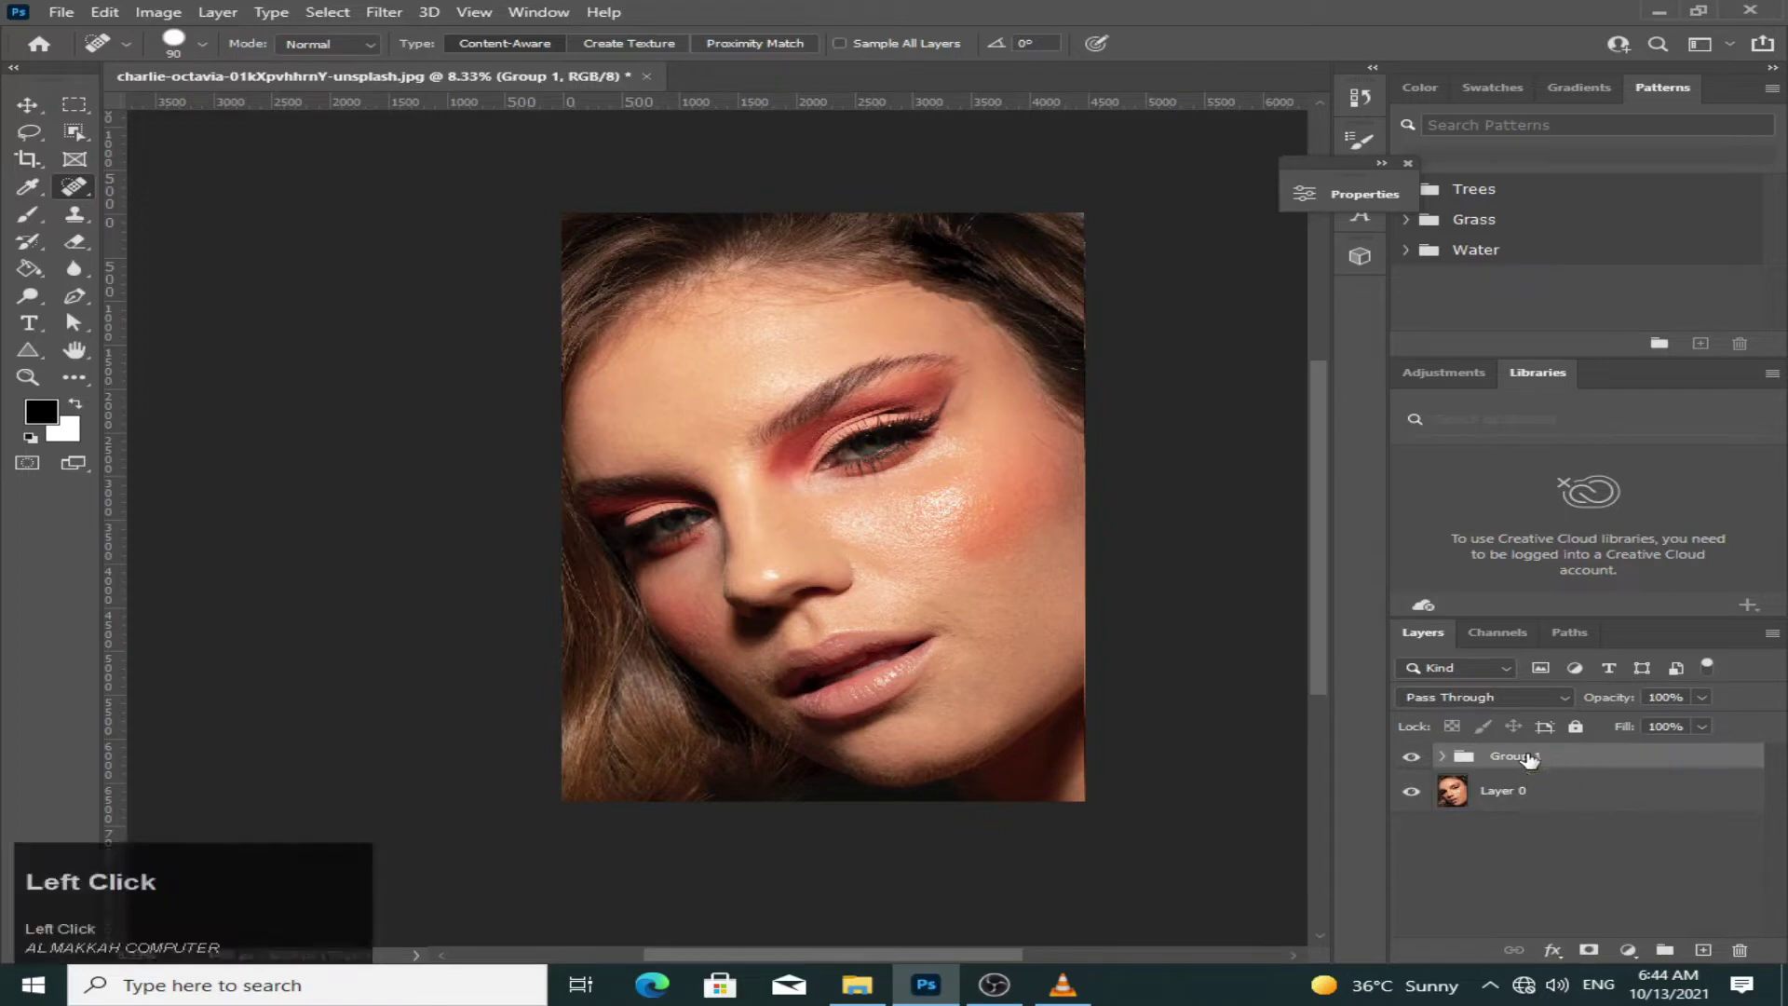
key(BackSpace)
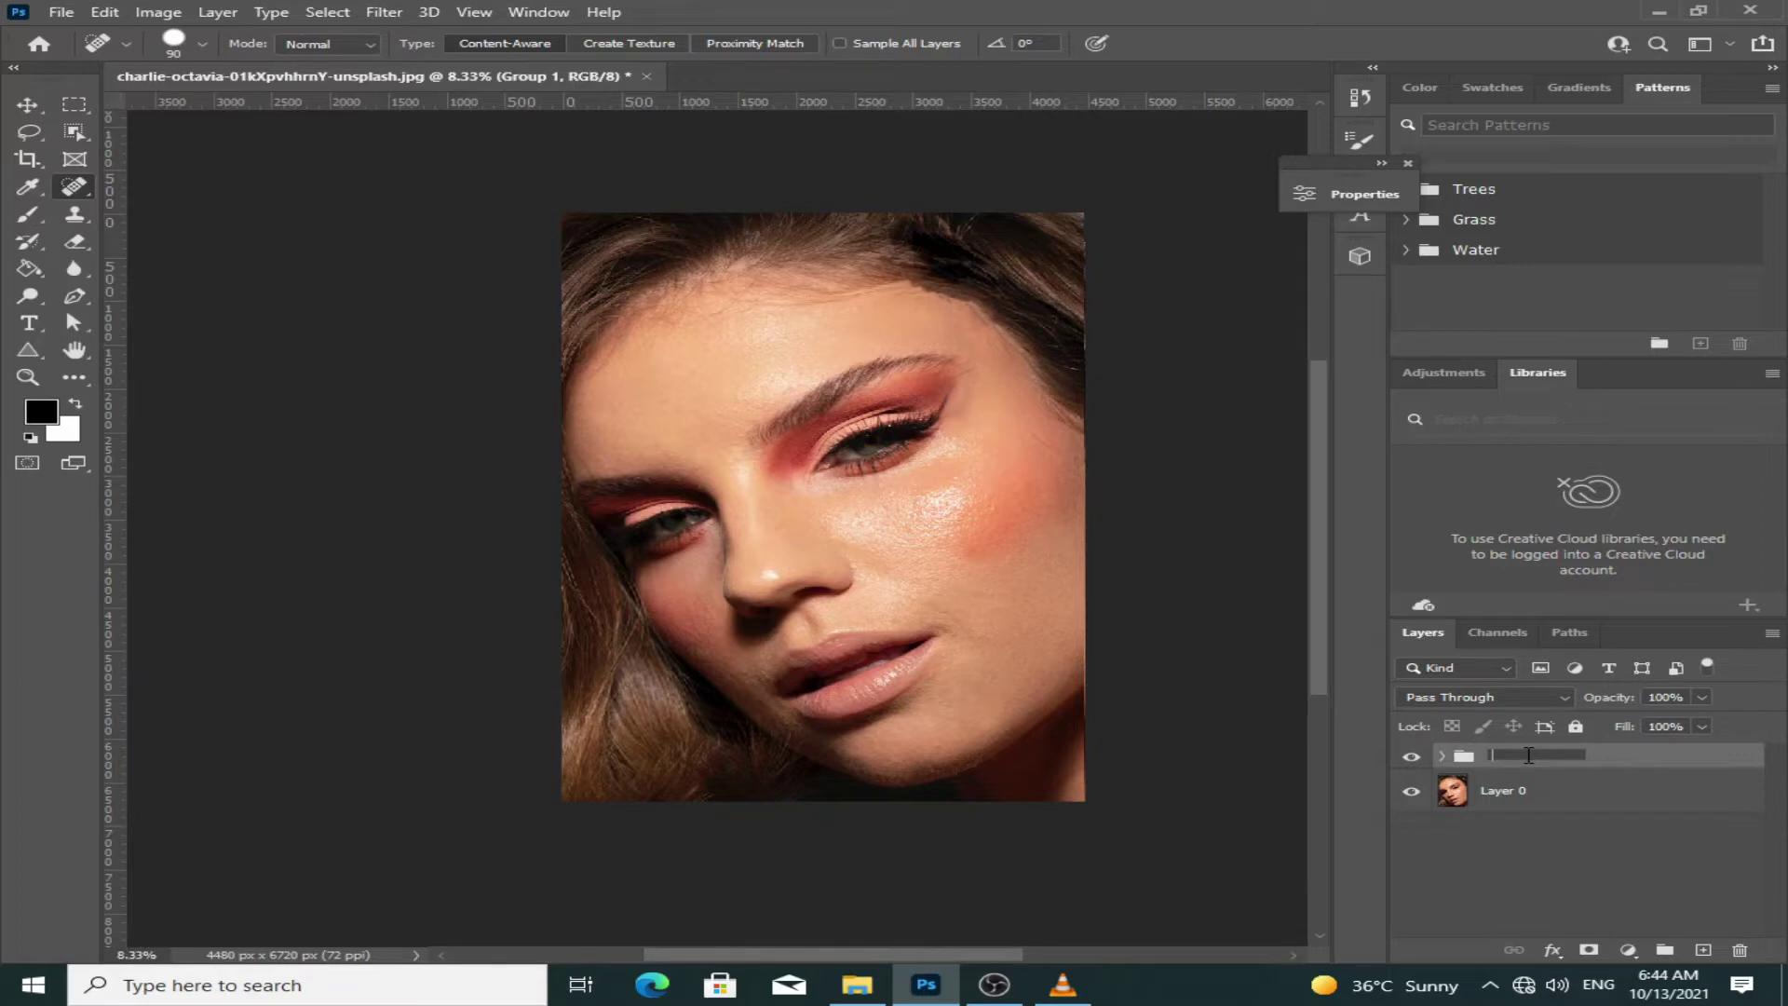
text(fs)
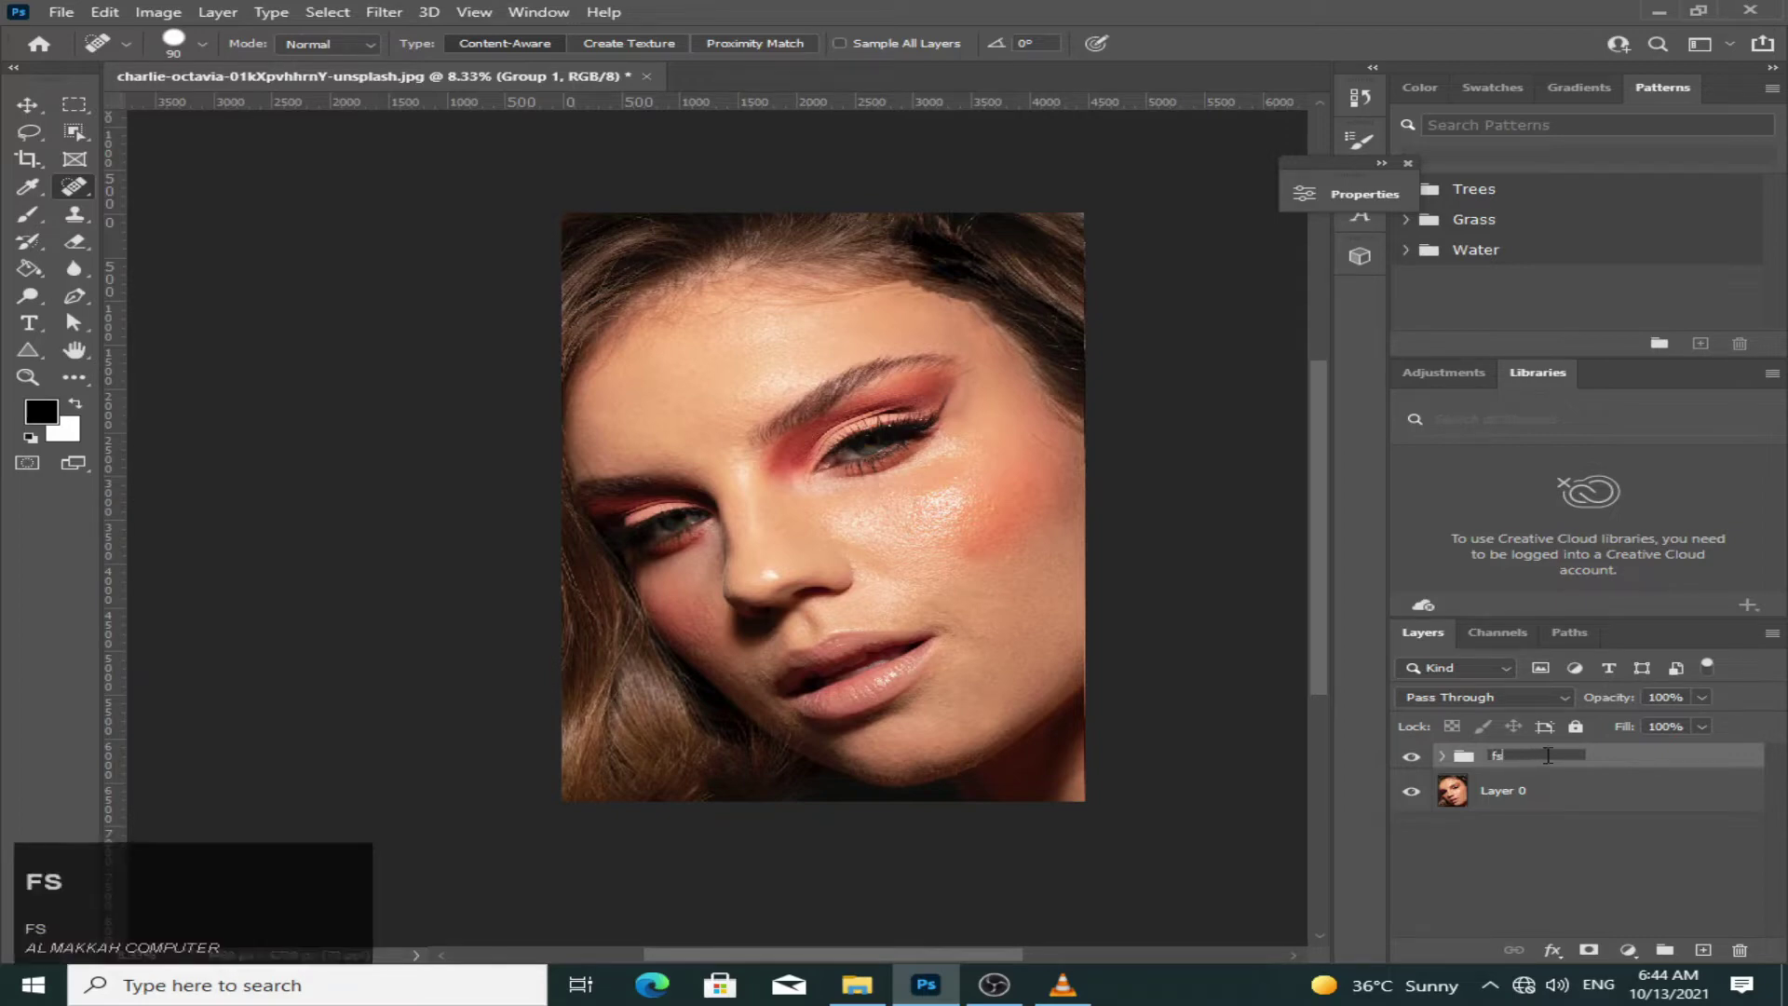
click(1657, 772)
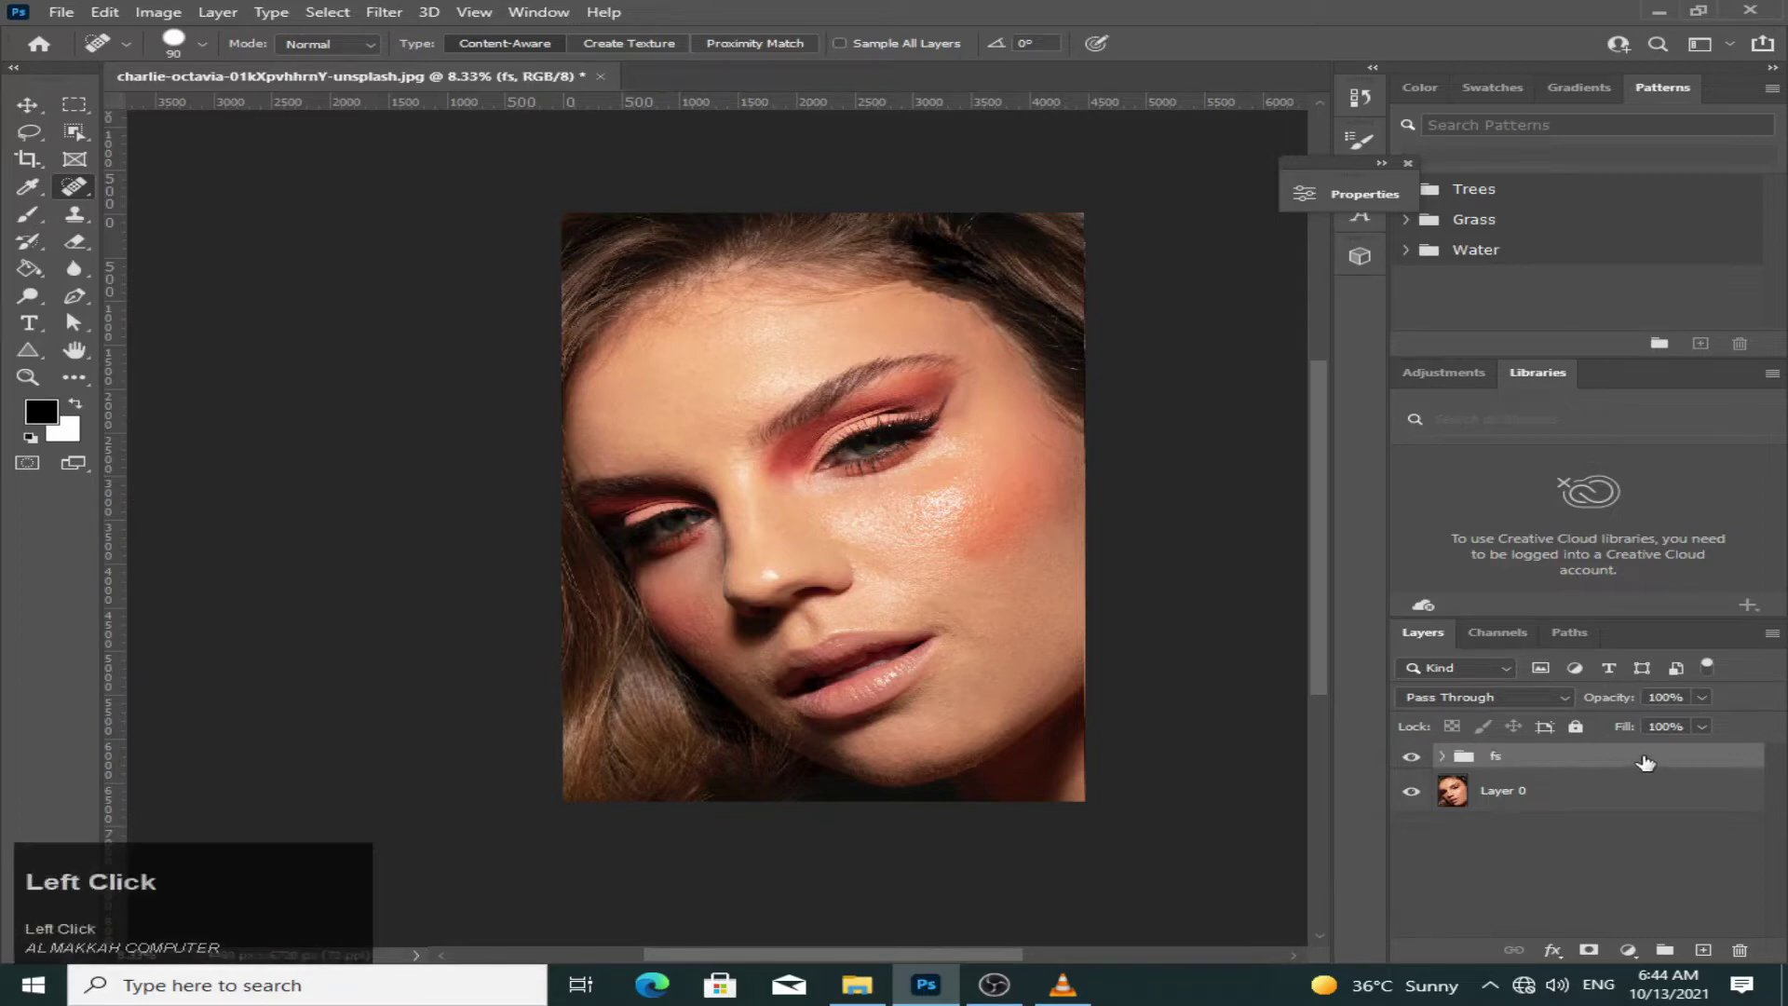
- On the color layer inside the fs group, outline the blushed cheek and the temple beside the eye with the Lasso tool
click(1443, 757)
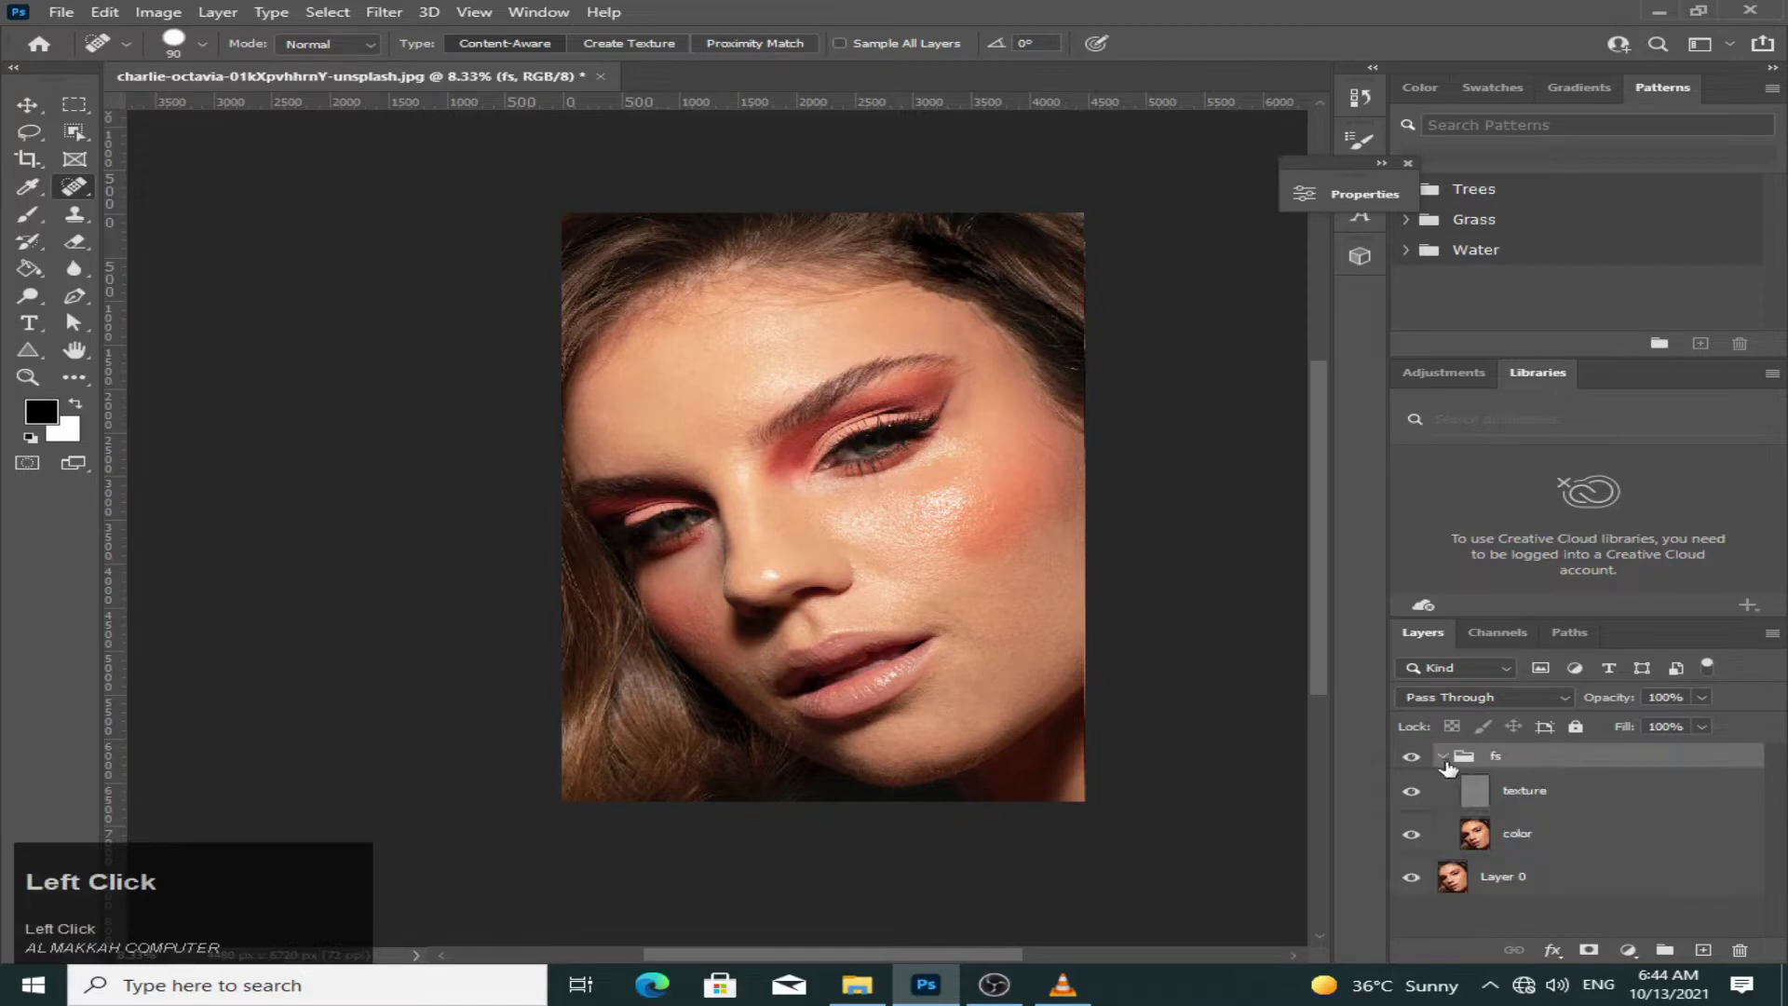
click(1517, 836)
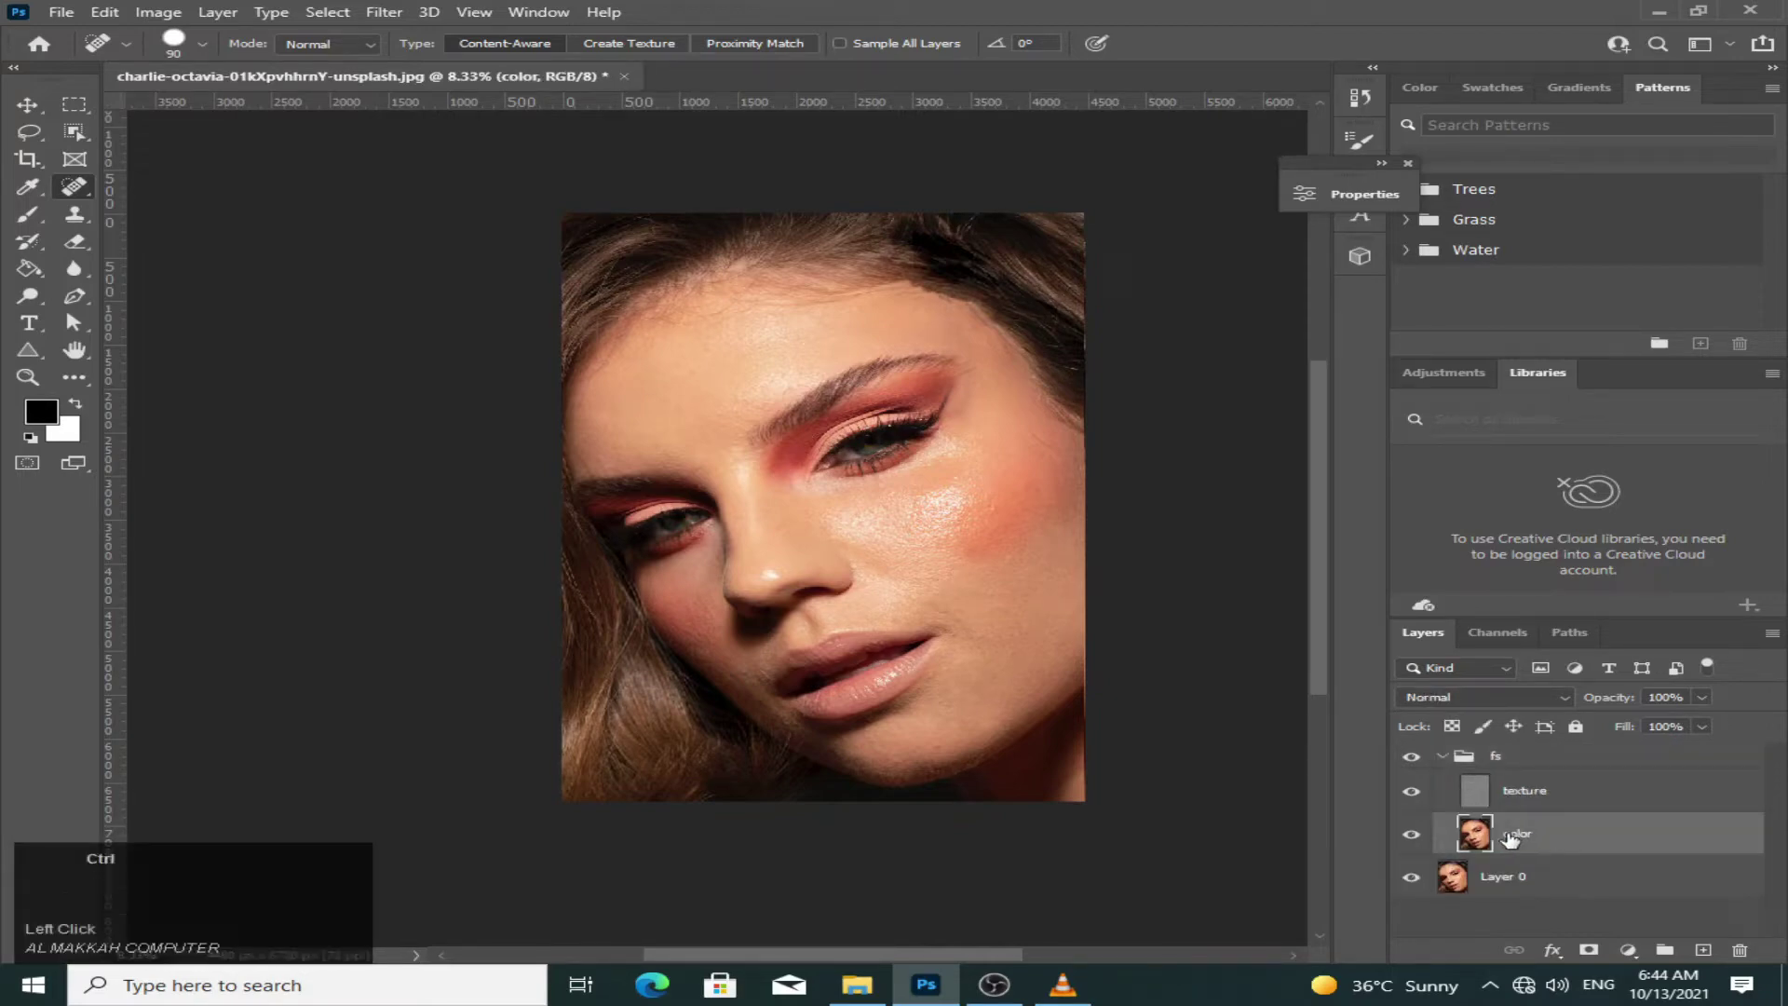
key(ctrl+equal)
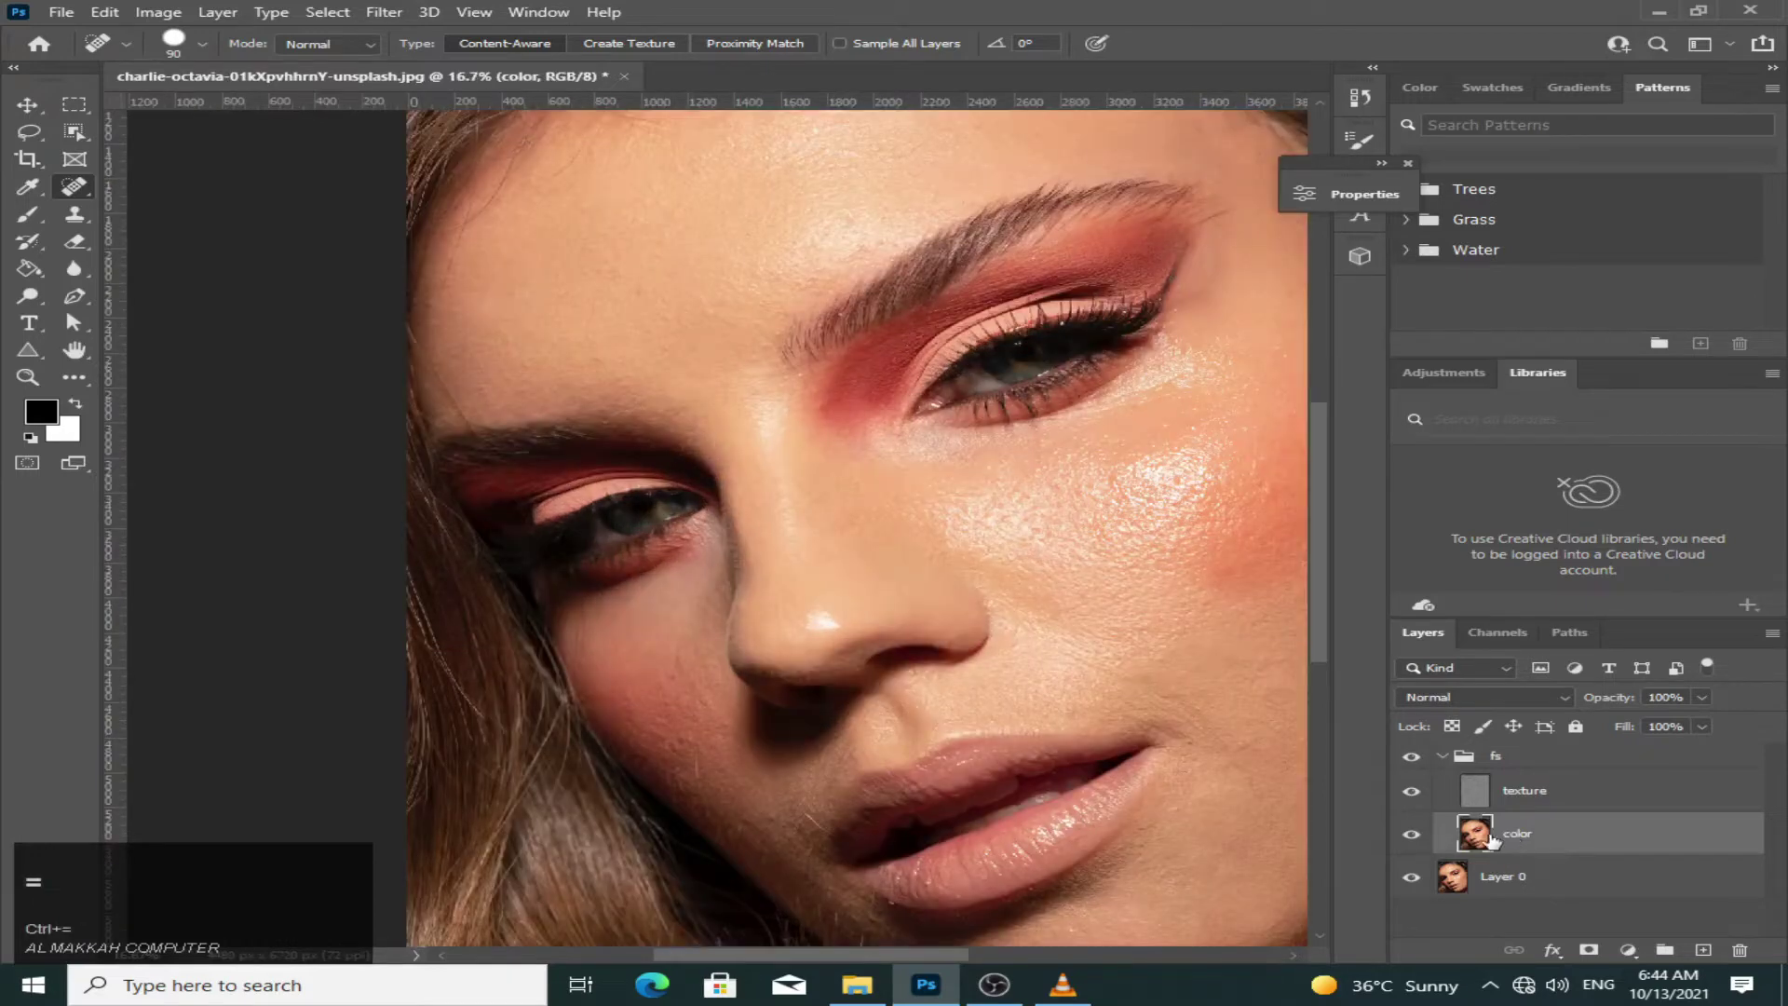
drag(969, 599, 647, 647)
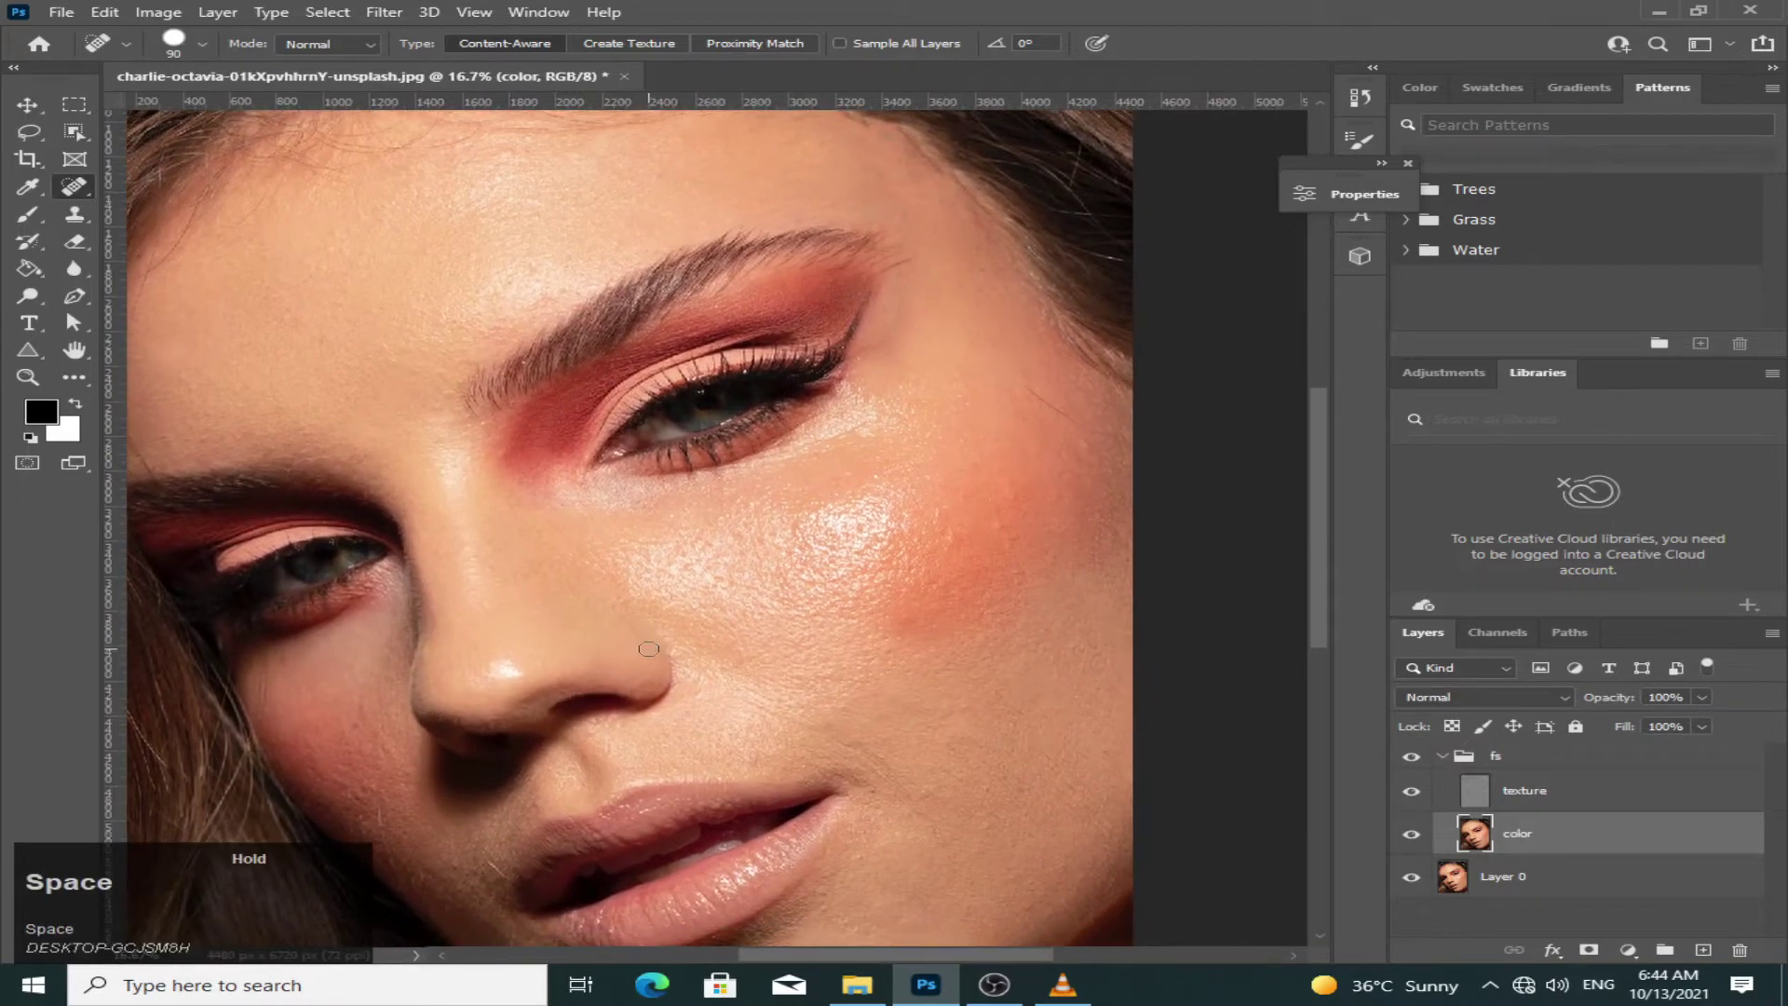
click(35, 139)
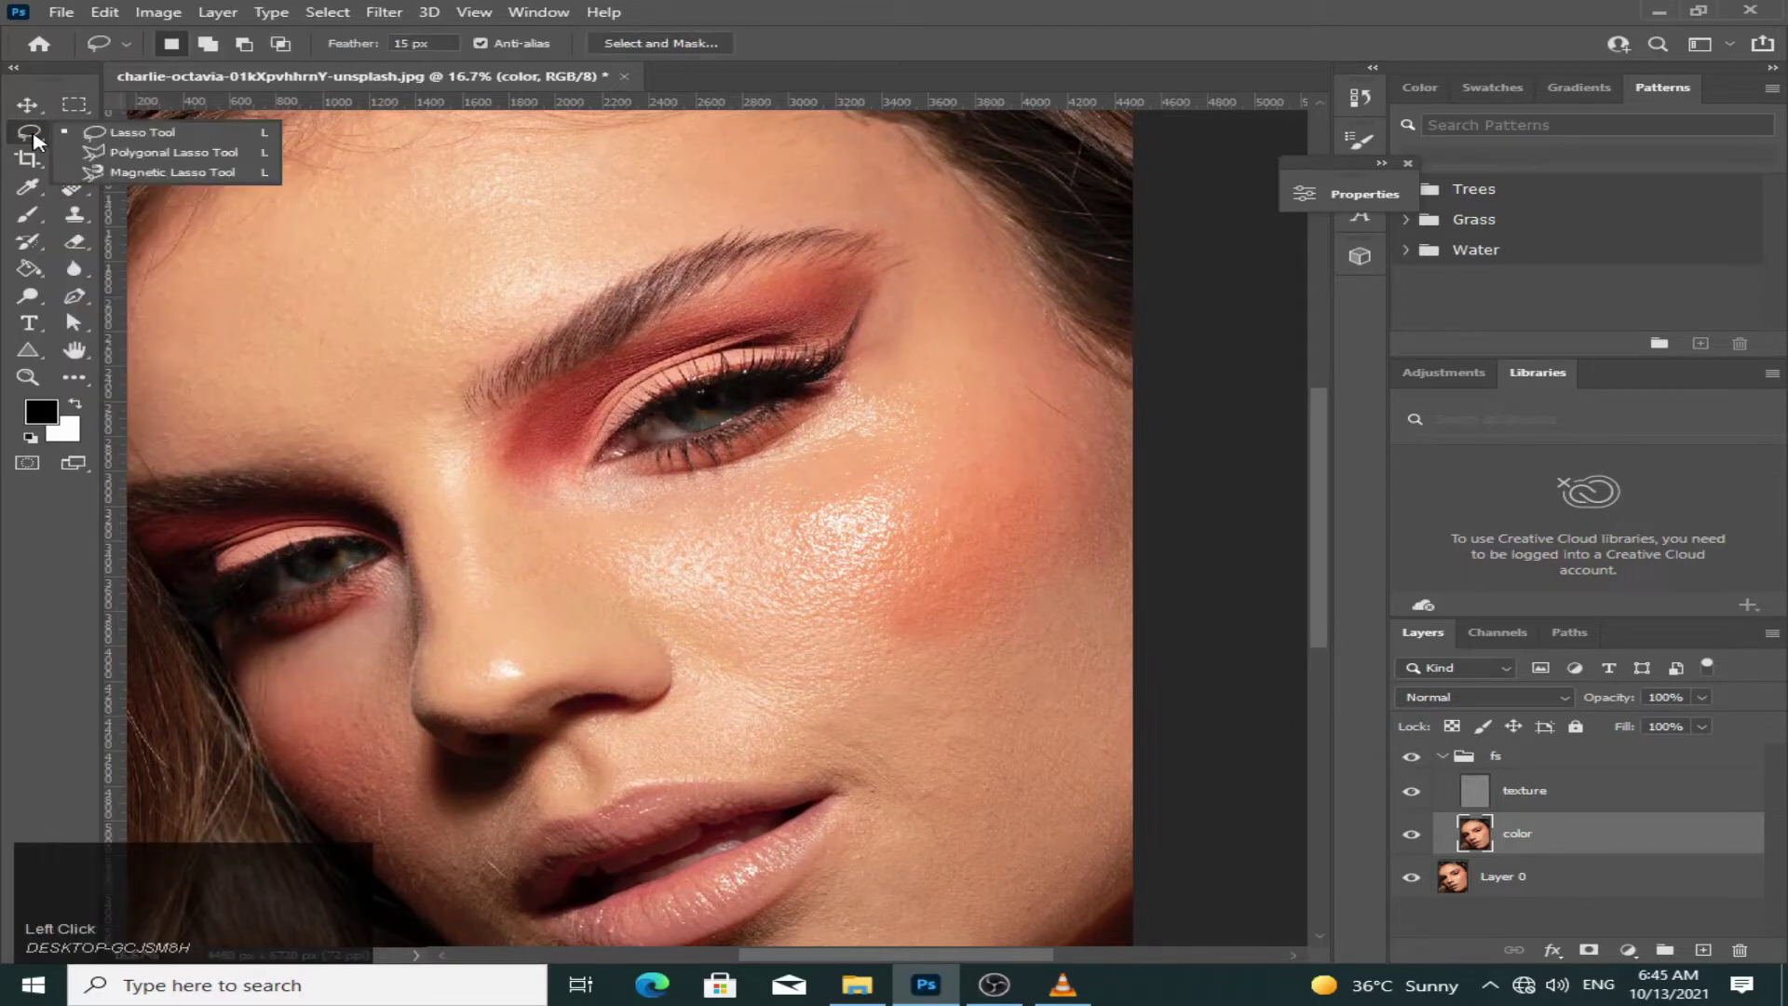
click(164, 134)
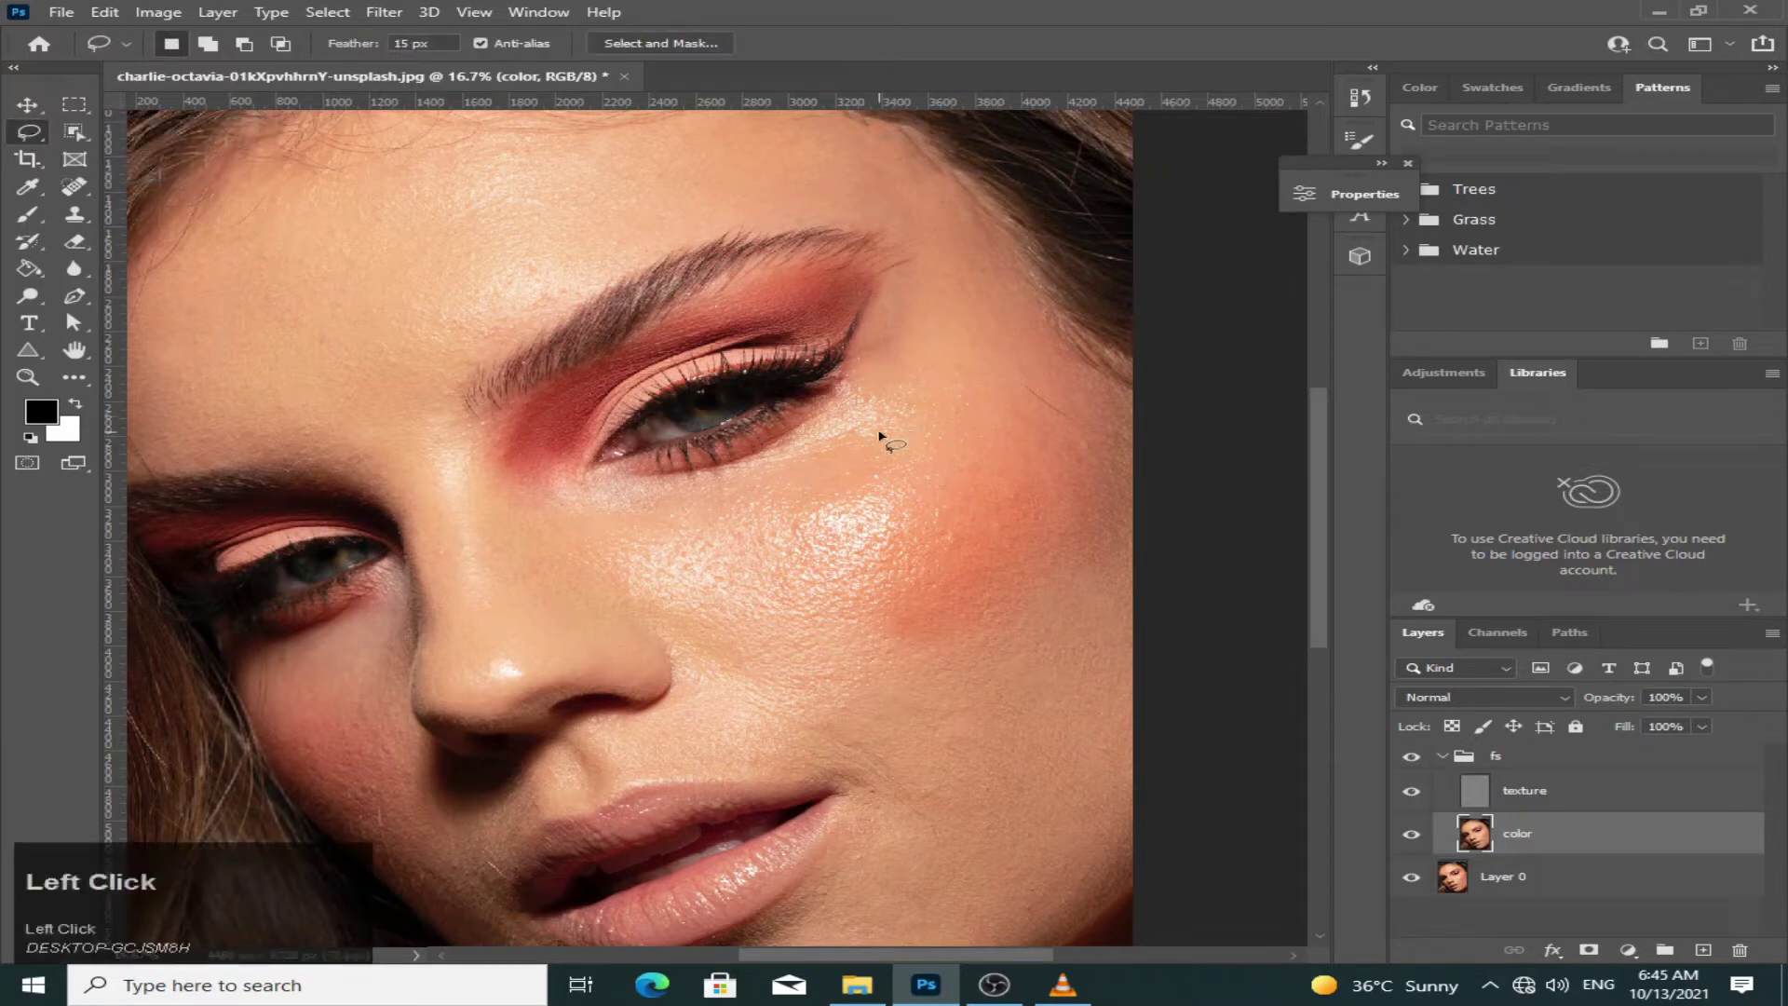
mouse_move(864, 416)
mouse_down()
mouse_move(770, 531)
mouse_move(763, 585)
mouse_move(815, 639)
mouse_move(902, 658)
mouse_up()
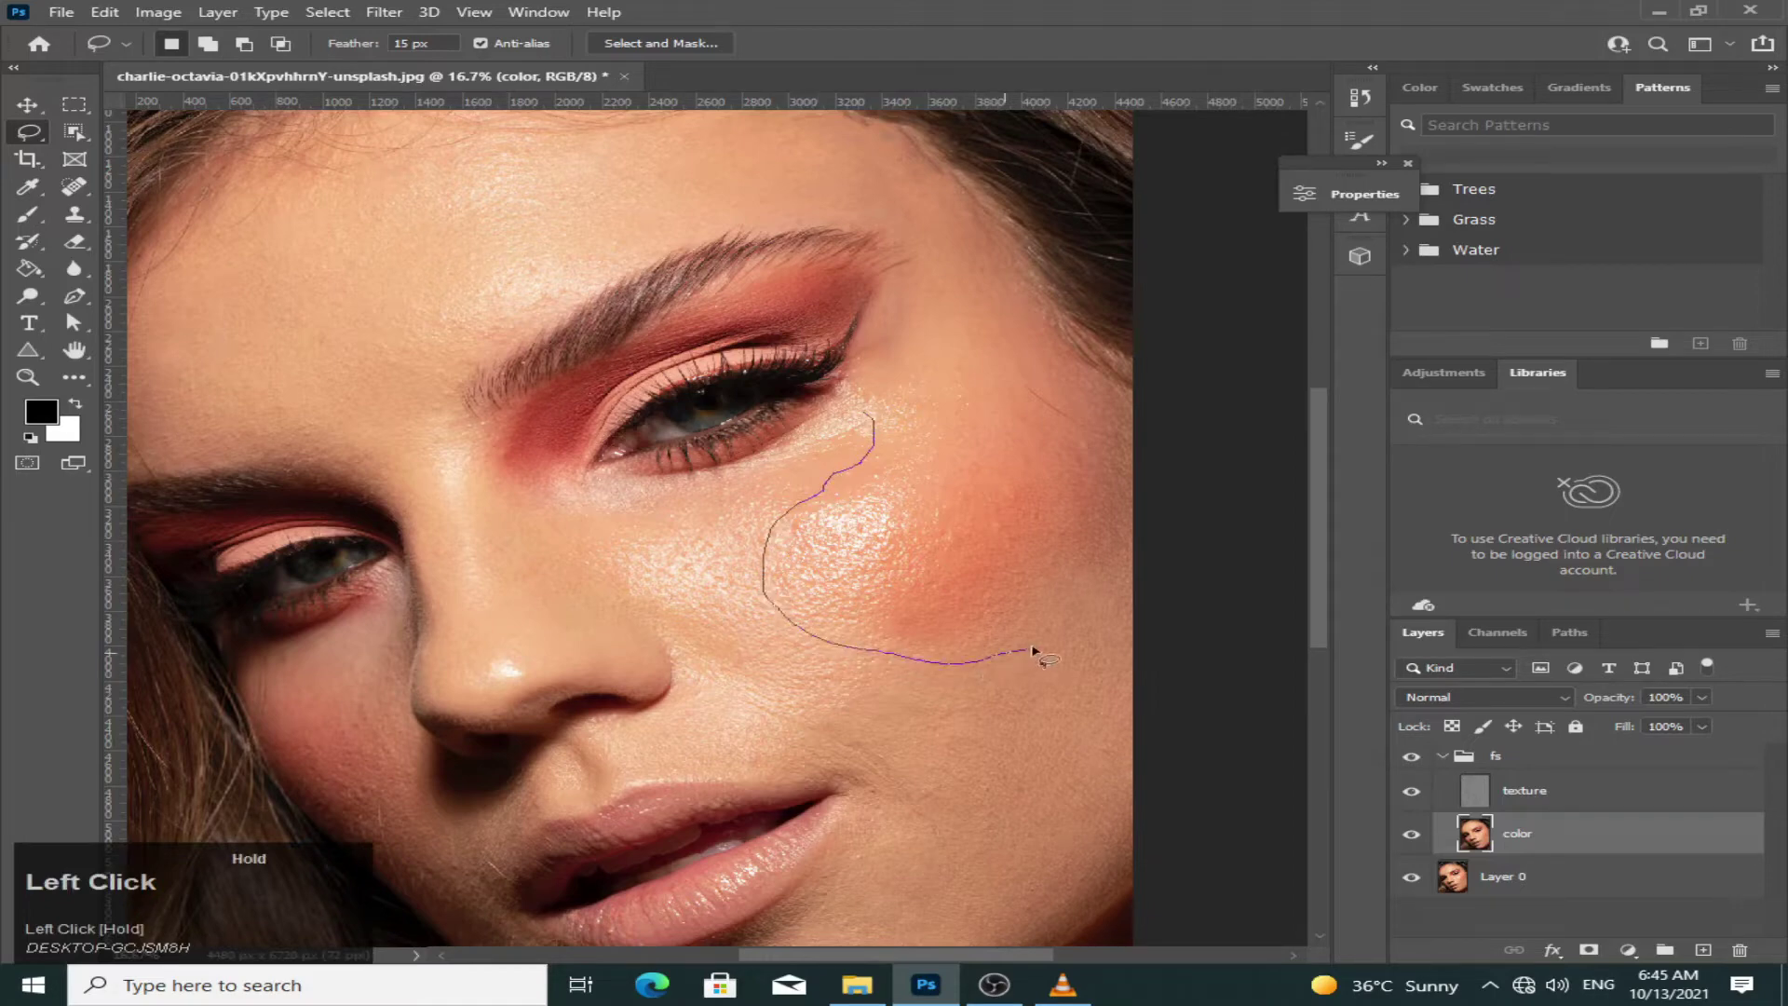
mouse_move(1098, 601)
mouse_down()
mouse_move(1152, 539)
mouse_move(1157, 402)
mouse_move(1070, 352)
mouse_move(1027, 246)
mouse_move(978, 225)
mouse_up()
mouse_move(908, 296)
mouse_down()
mouse_move(858, 391)
mouse_move(875, 450)
mouse_up()
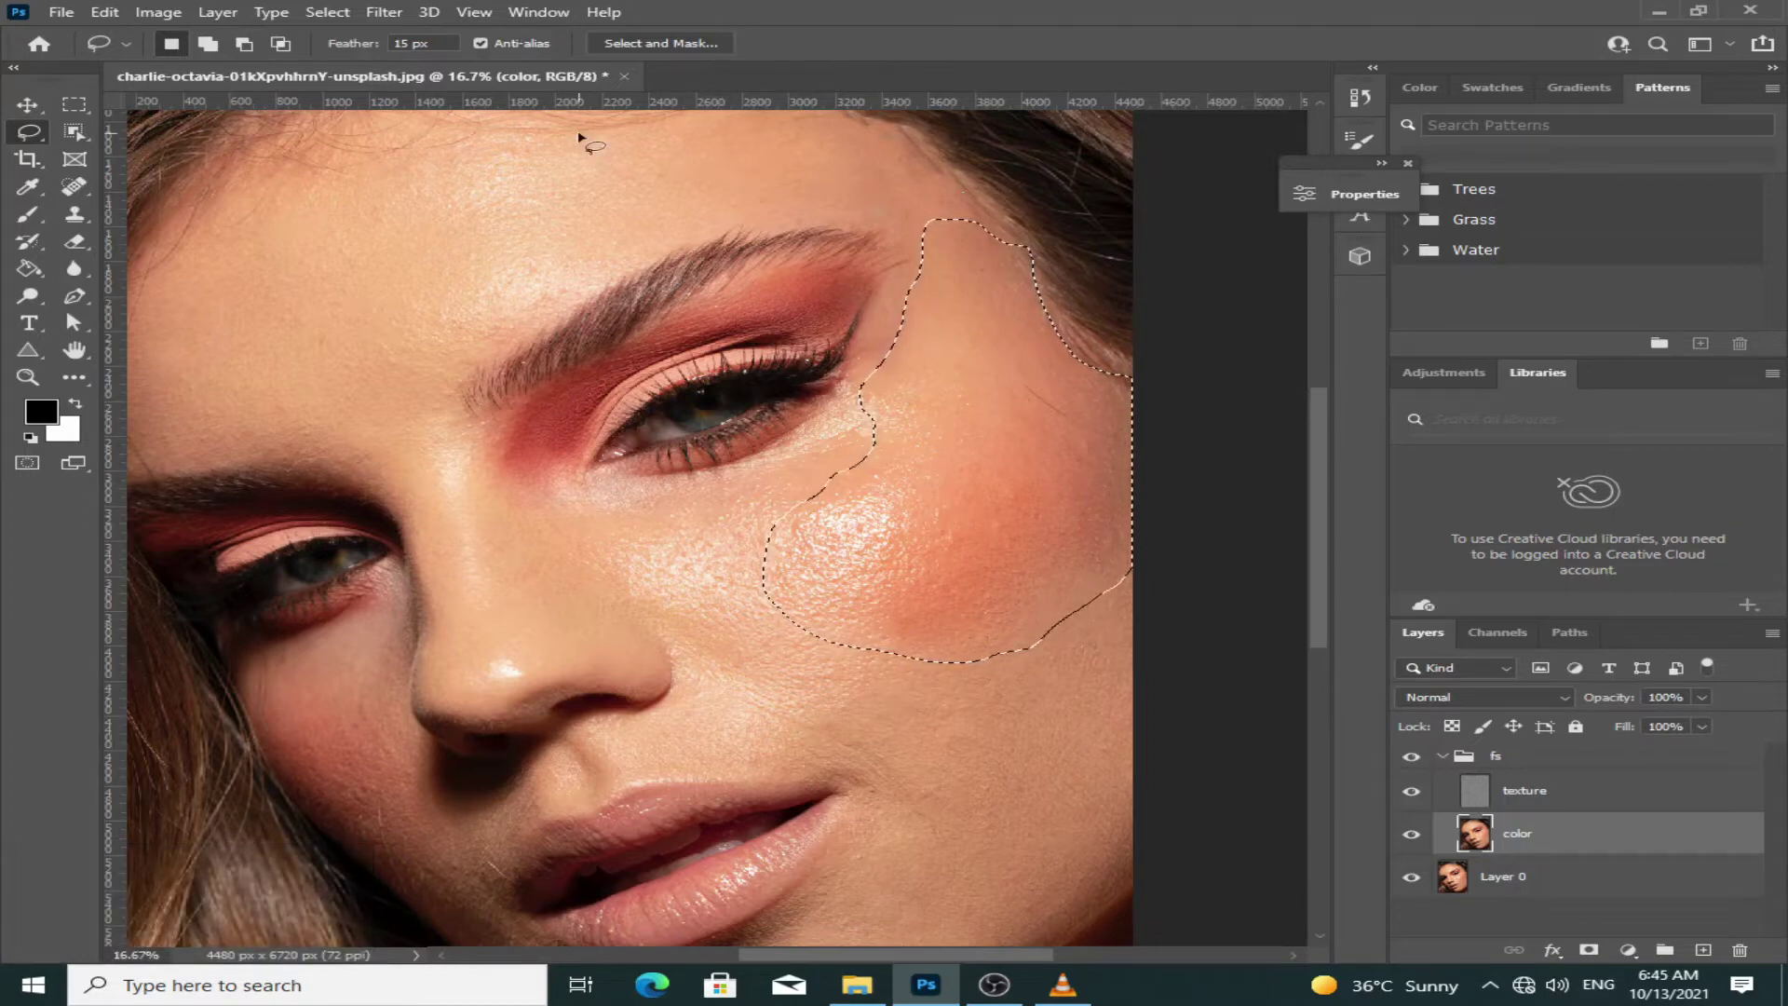
- Apply a Gaussian Blur with a 38.7-pixel radius to the selected cheek and temple on the color layer
click(378, 14)
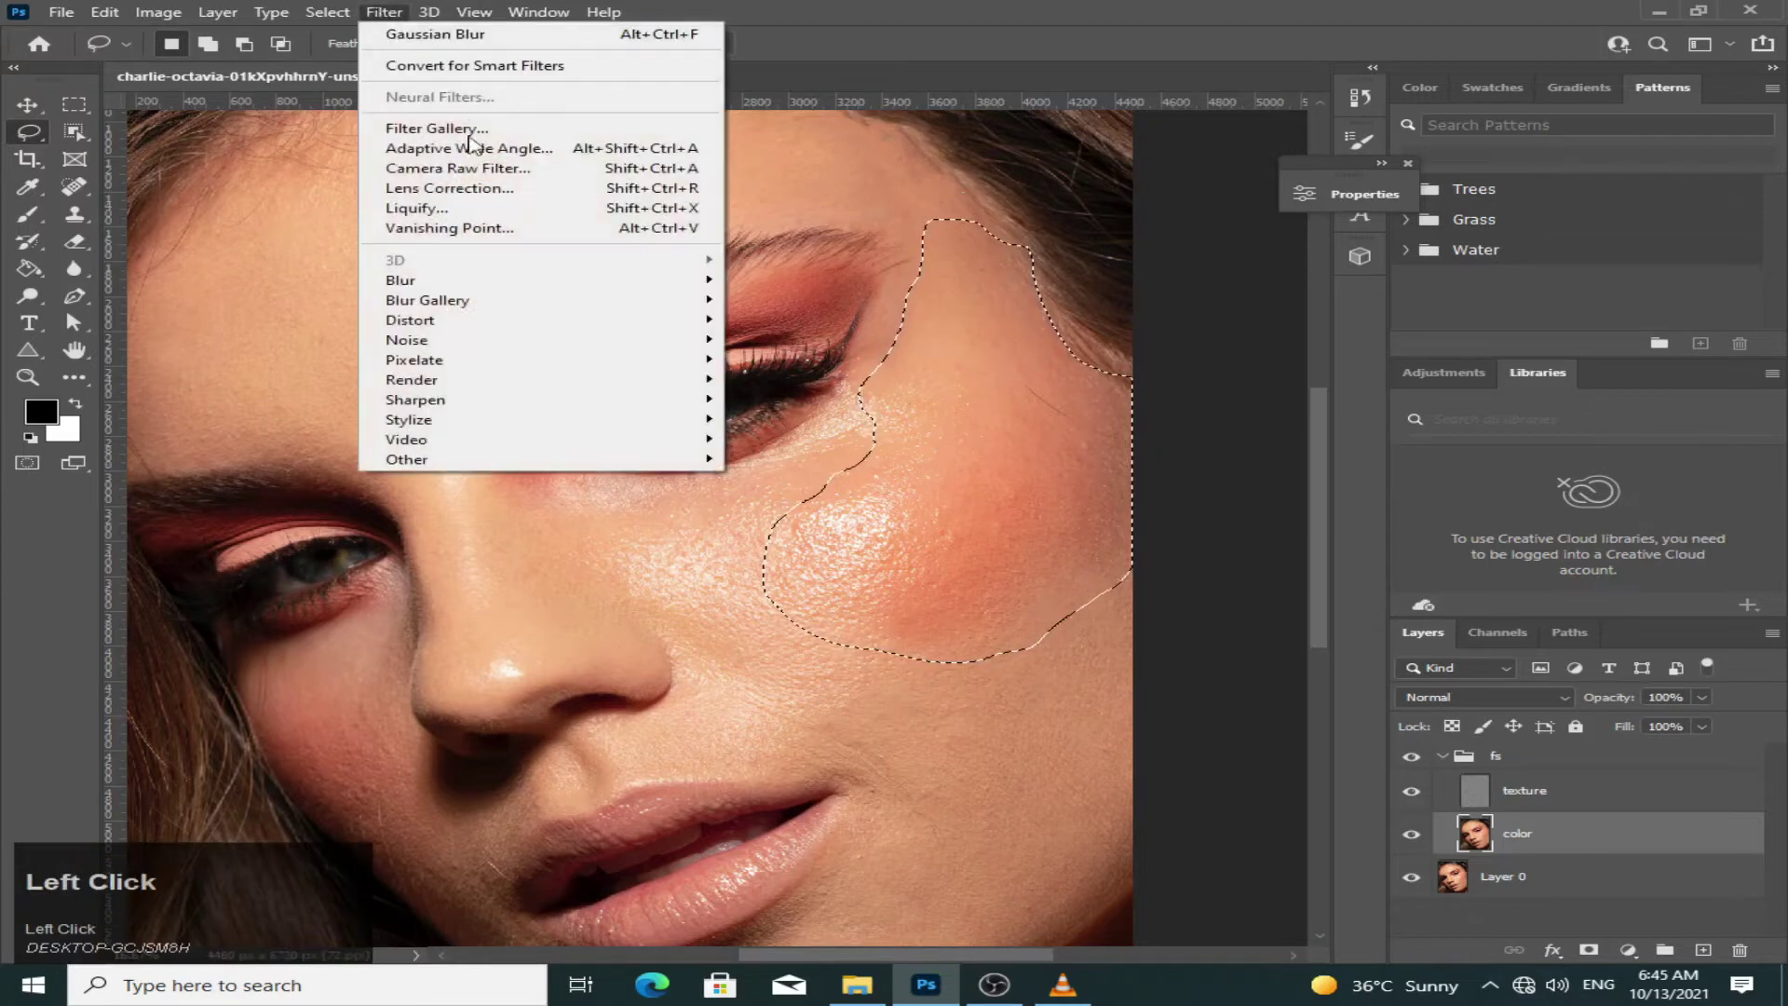
mouse_move(527, 280)
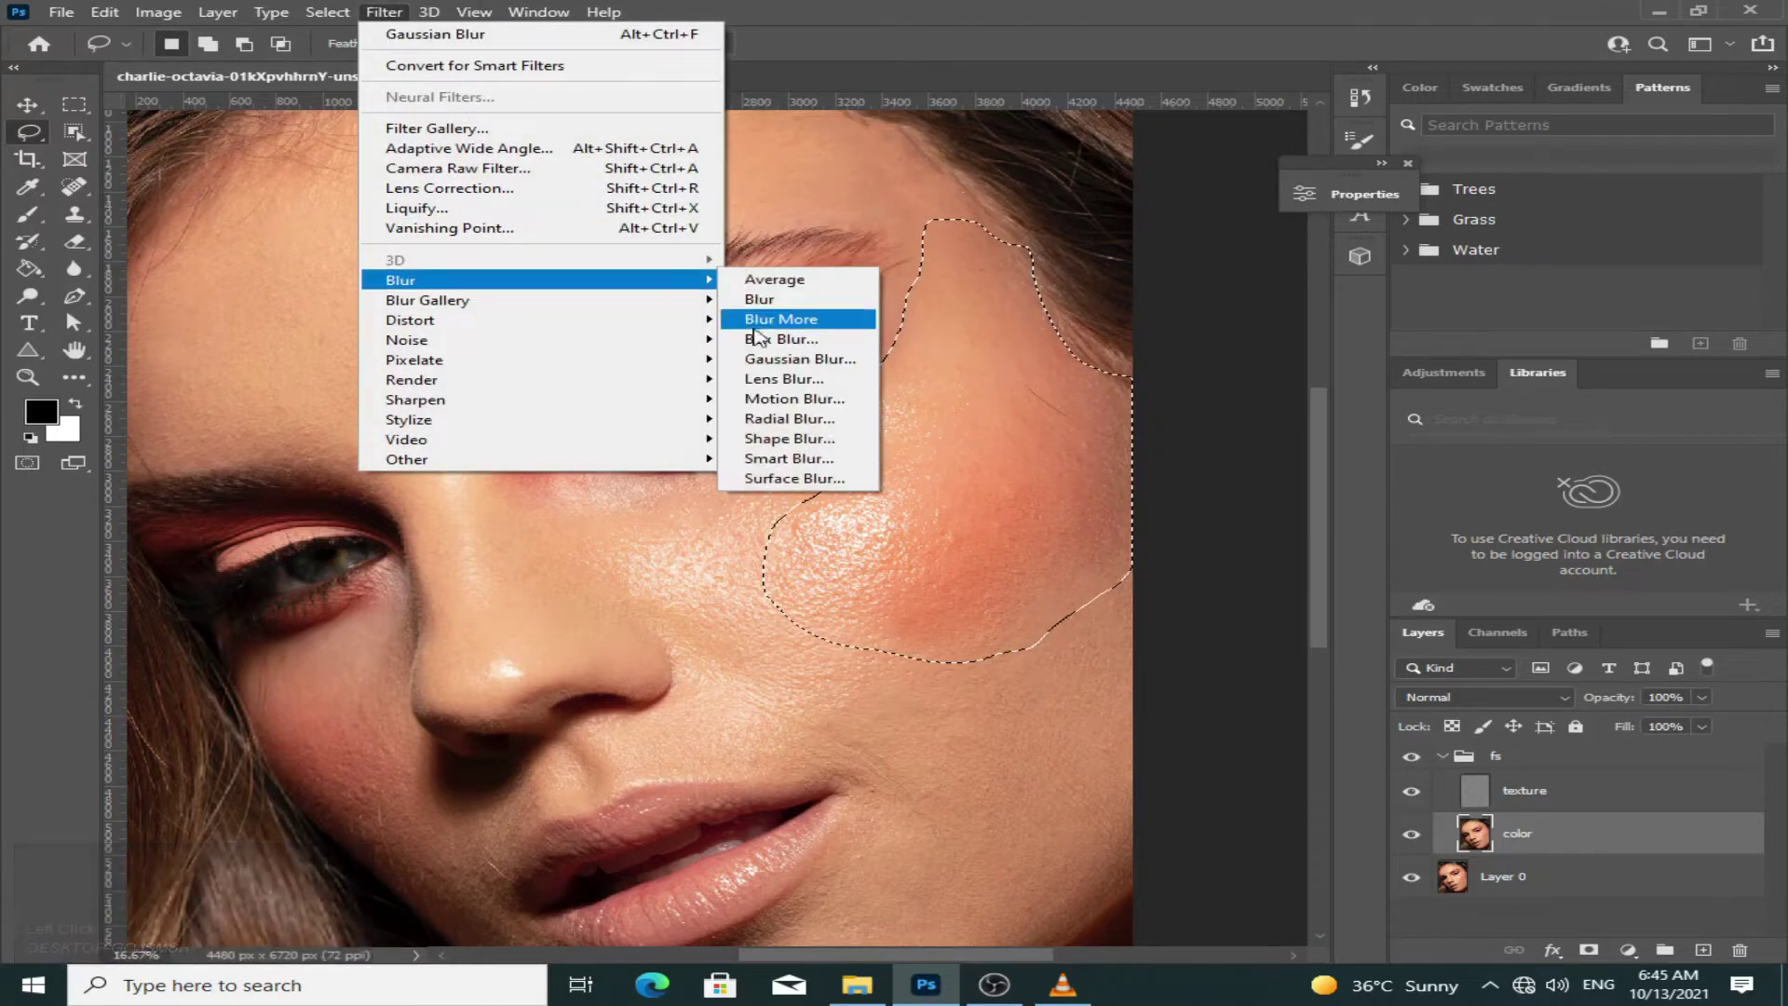
click(803, 361)
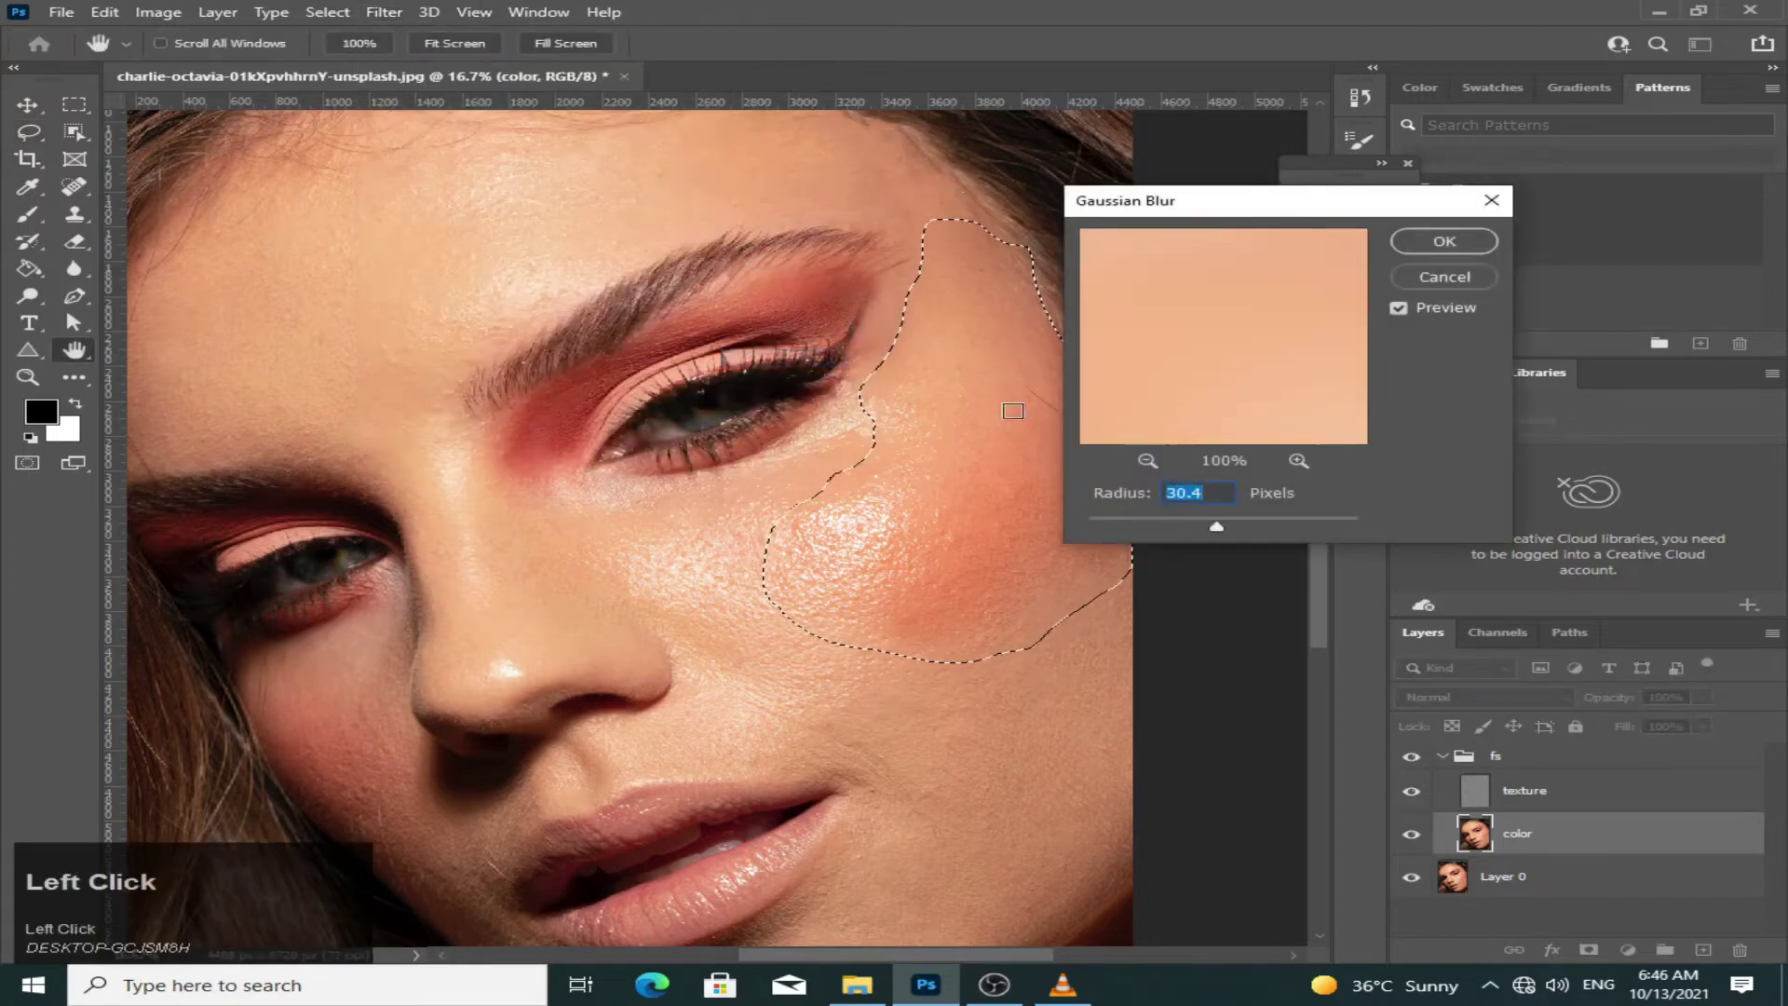
drag(1216, 525, 1049, 534)
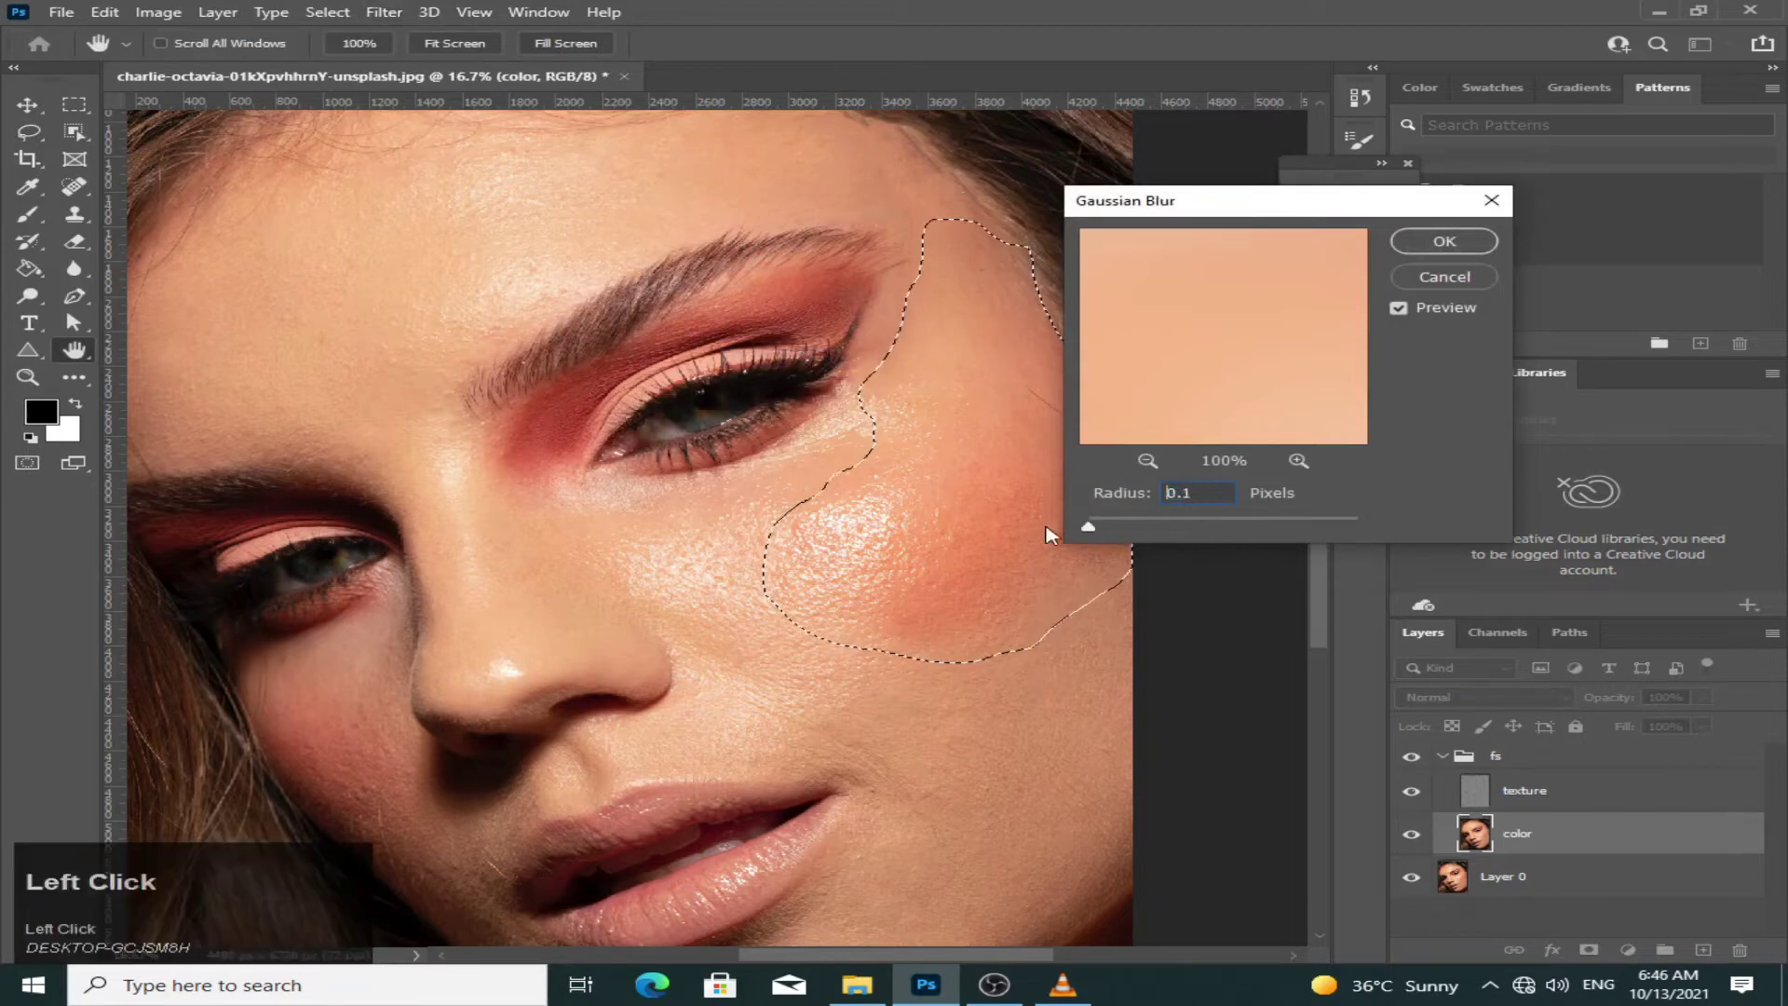
click(1088, 526)
click(1147, 462)
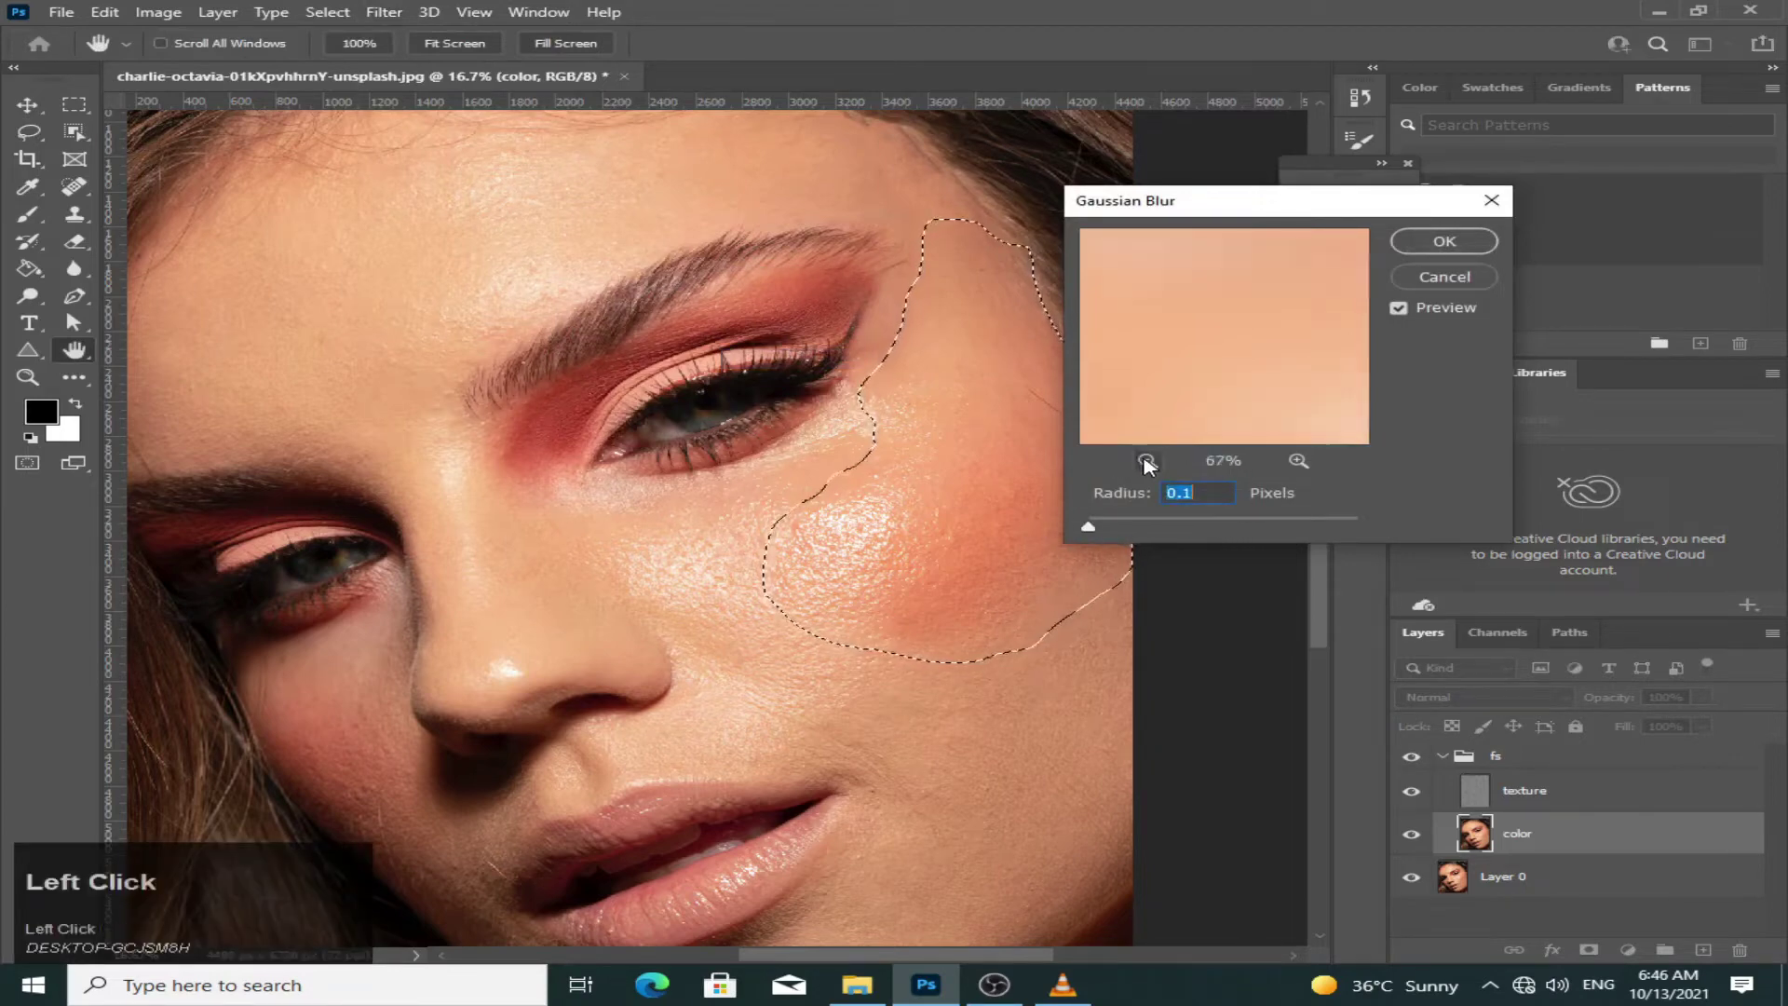
click(1147, 462)
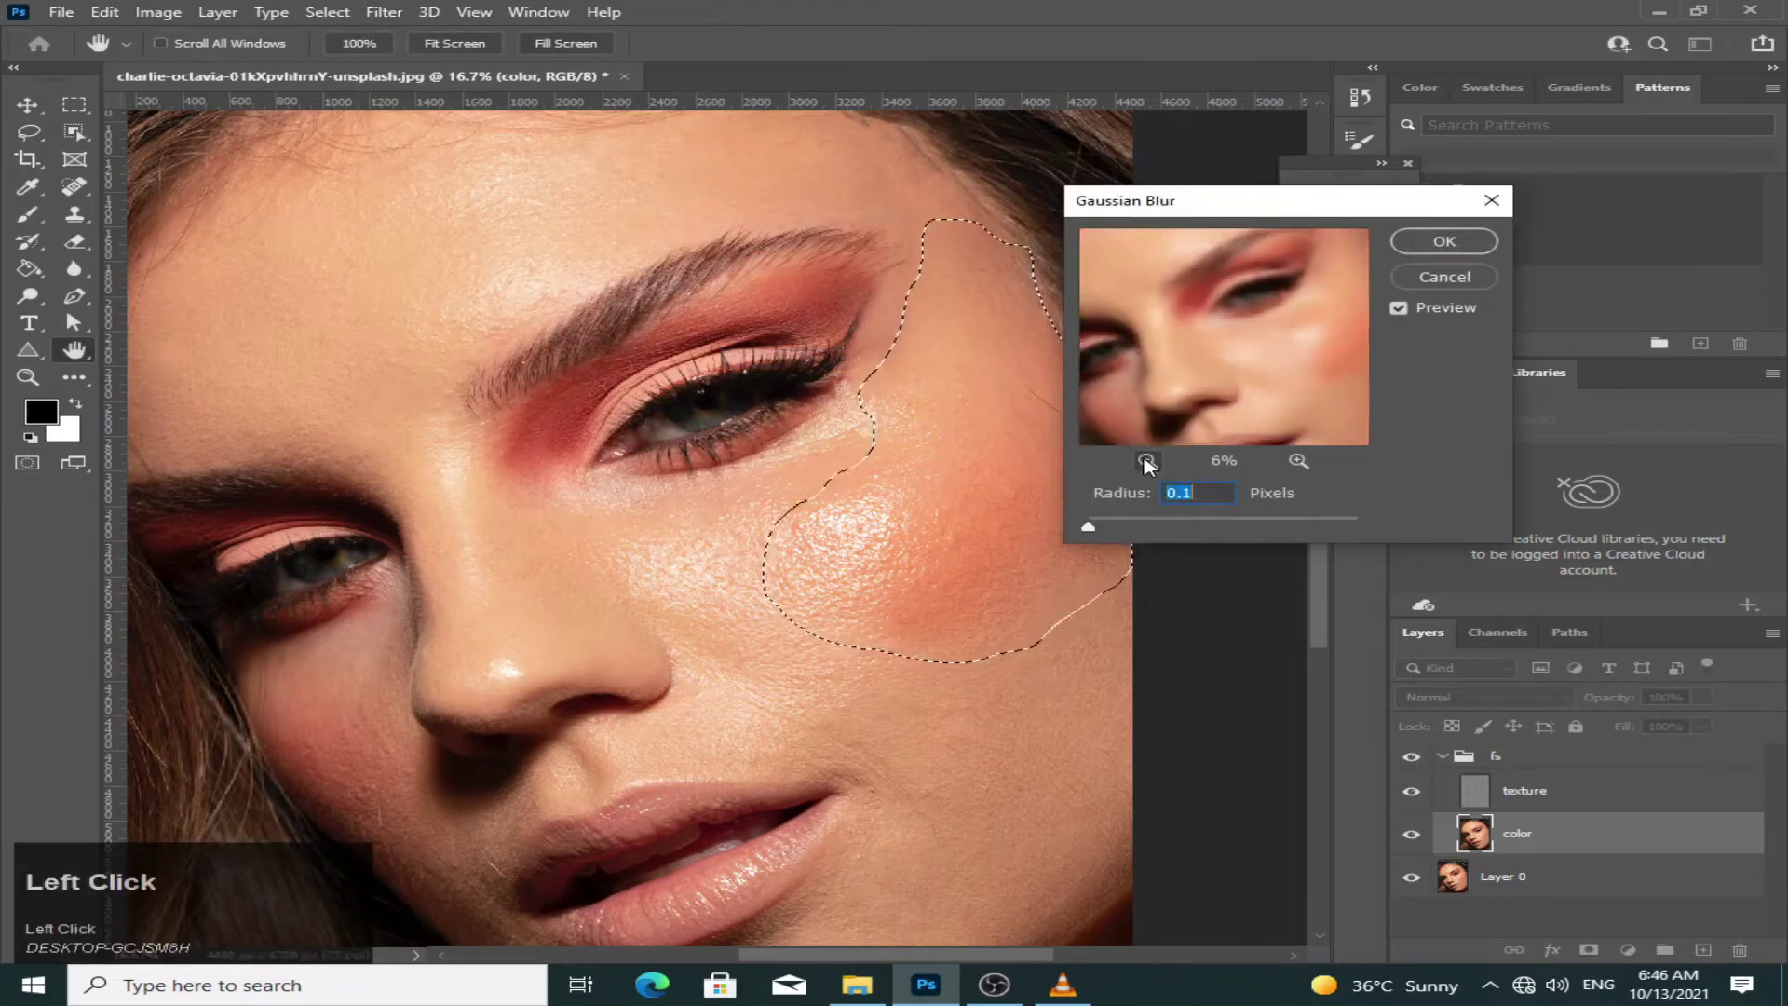
mouse_move(1284, 403)
mouse_down()
mouse_move(1133, 407)
mouse_move(1309, 388)
mouse_move(1254, 399)
mouse_up()
click(1297, 461)
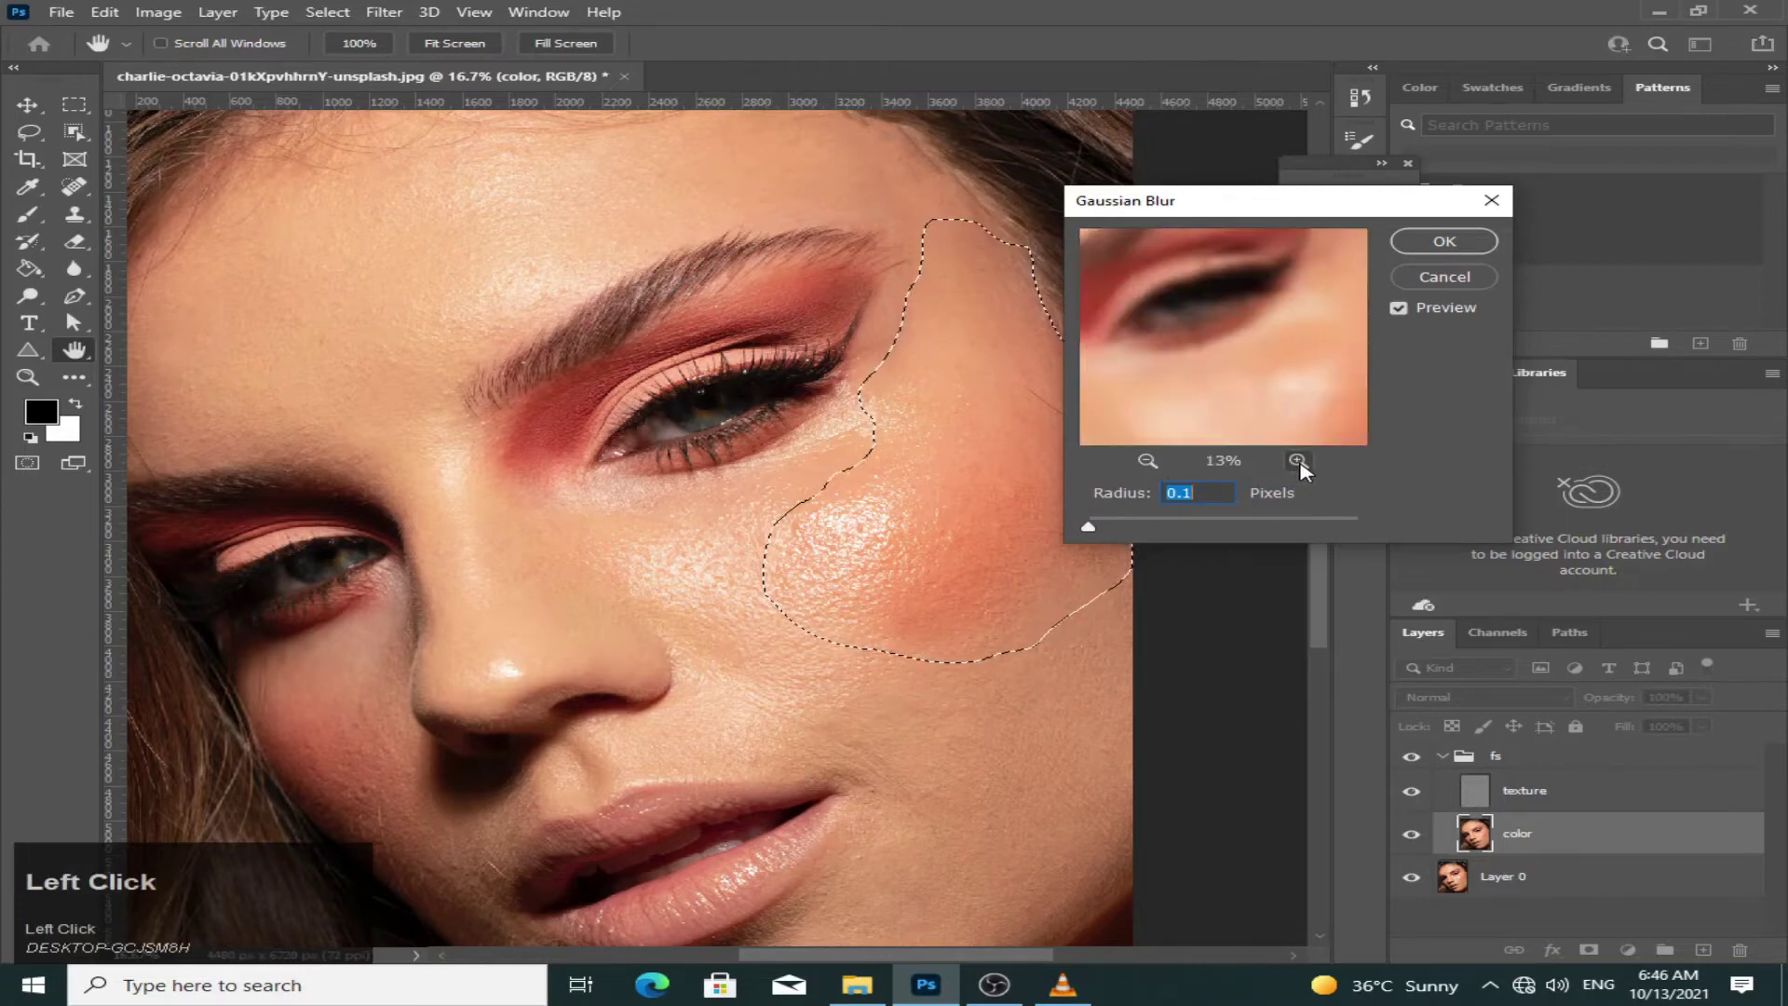
drag(1277, 379, 1210, 311)
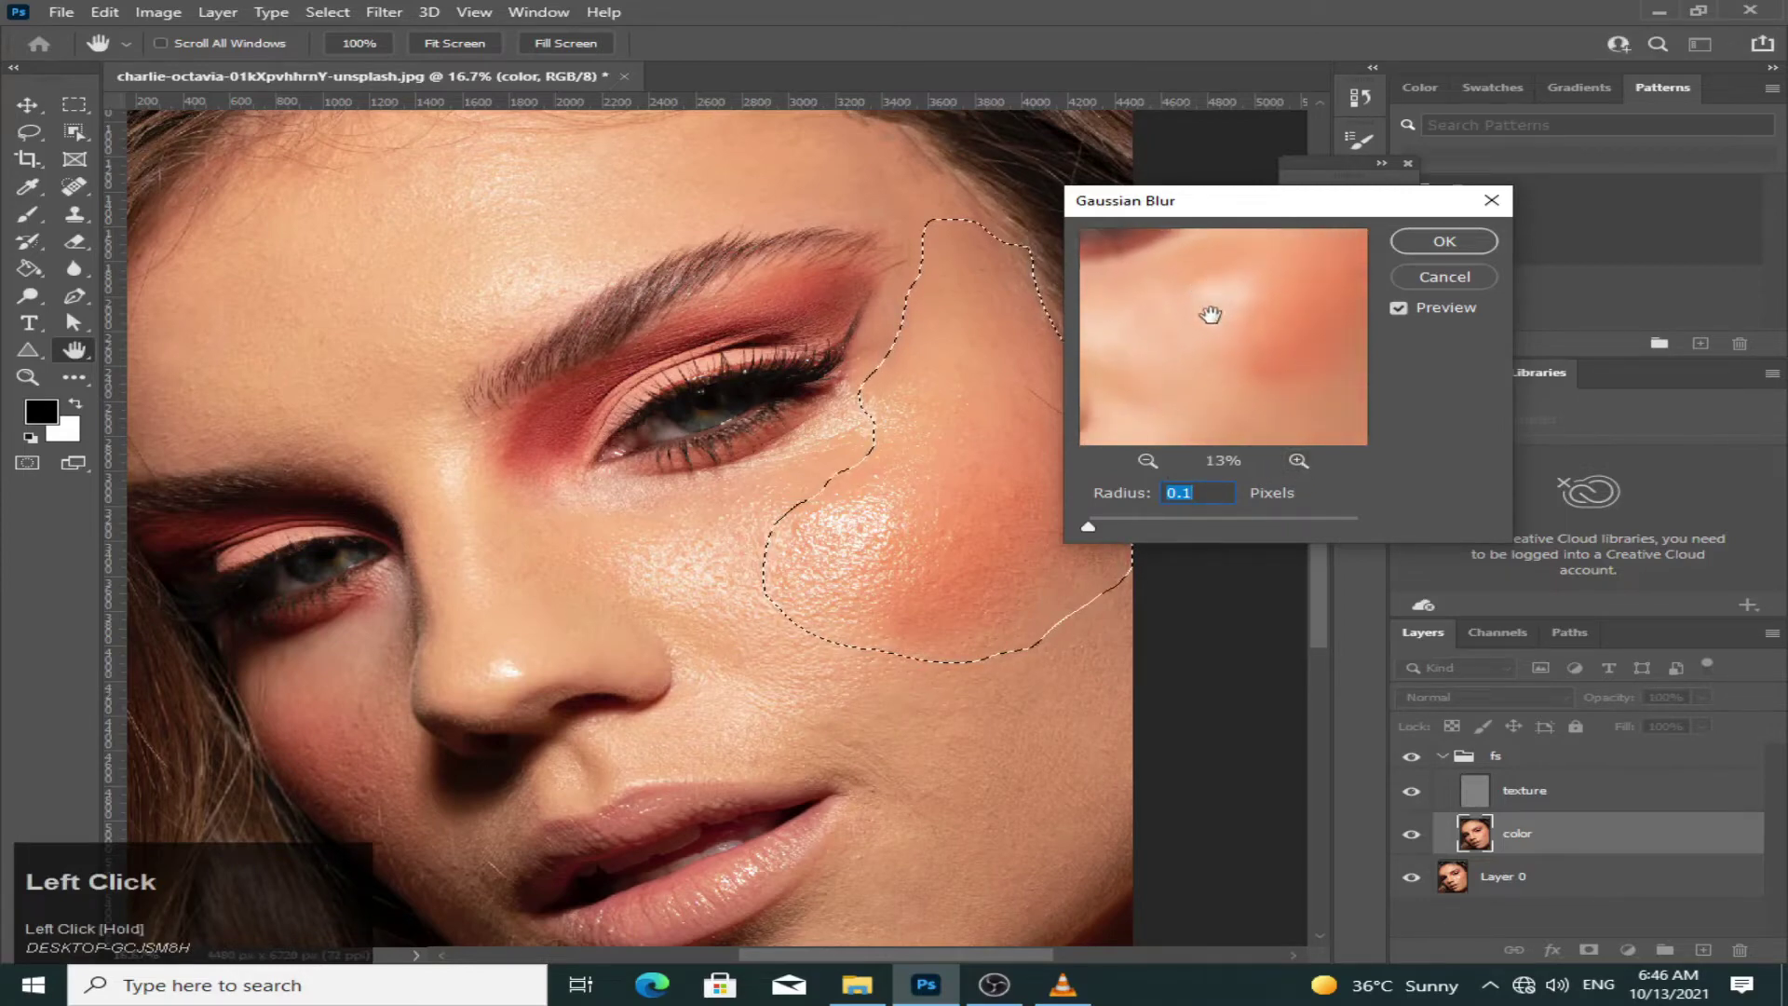
drag(1090, 533, 1230, 535)
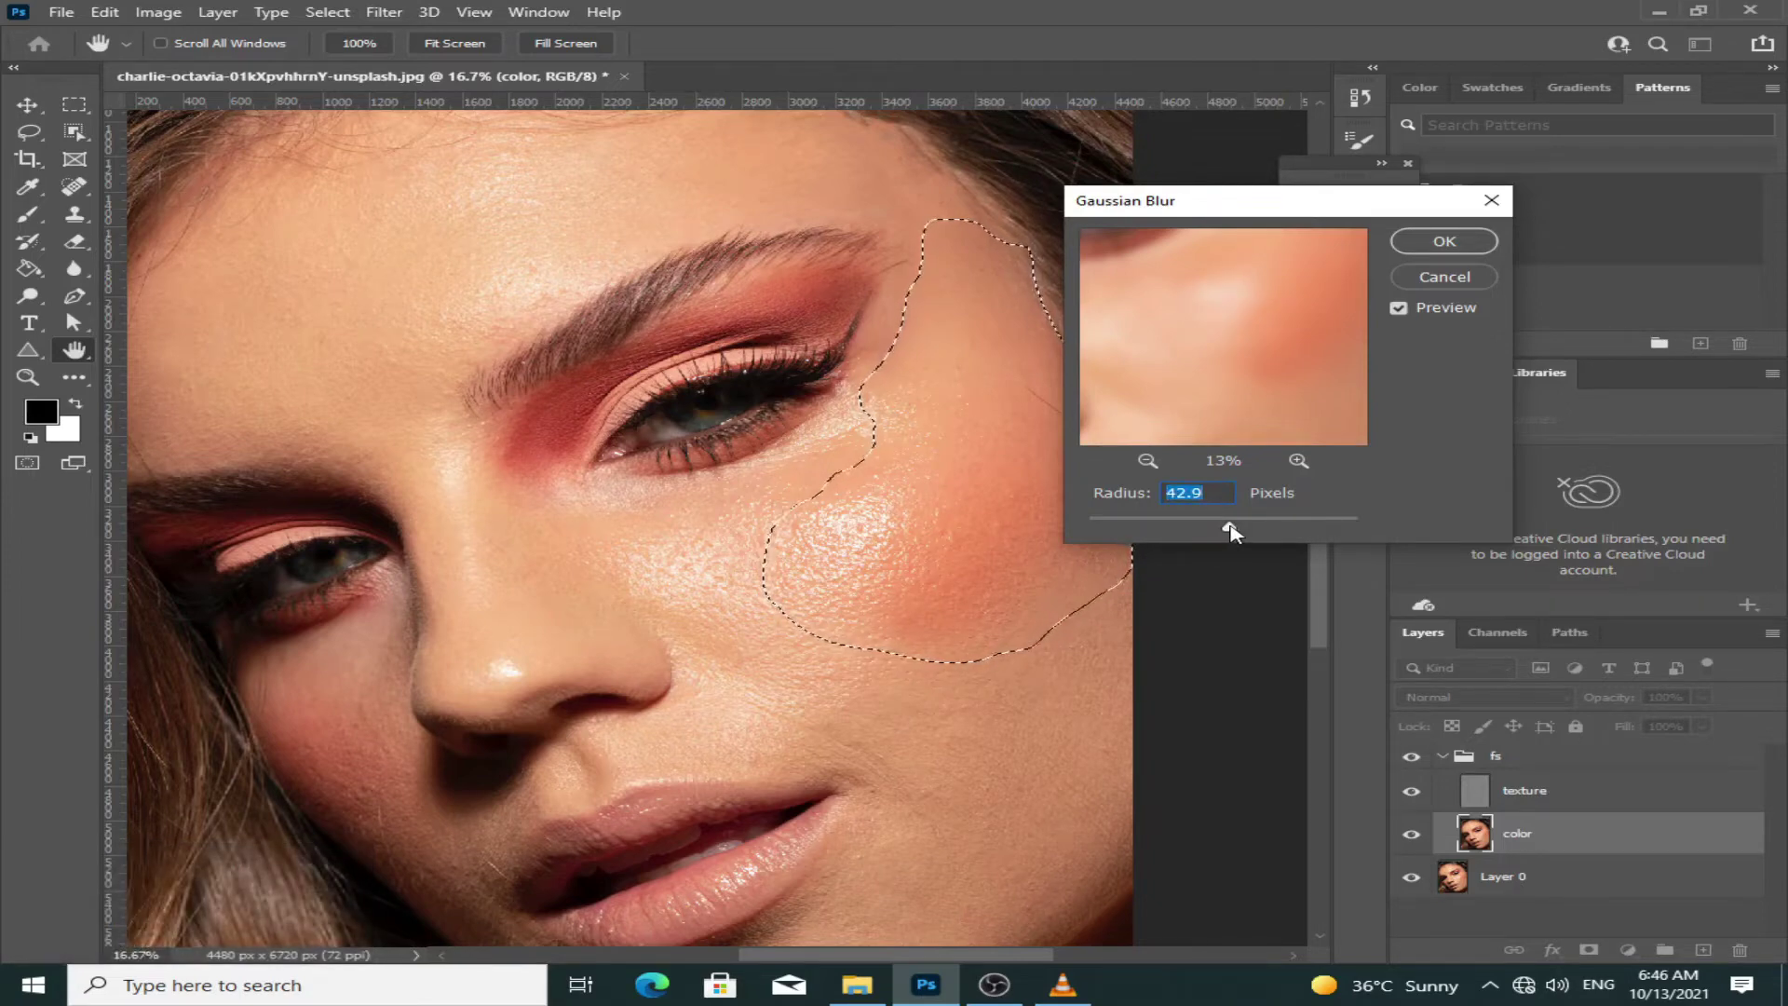
mouse_move(1231, 532)
mouse_down()
mouse_move(1202, 525)
mouse_move(1226, 528)
mouse_up()
click(1444, 242)
- Outline the skin from below the eye down to the jaw with the Lasso tool and blur it with a 38.7-pixel Gaussian Blur
key(l)
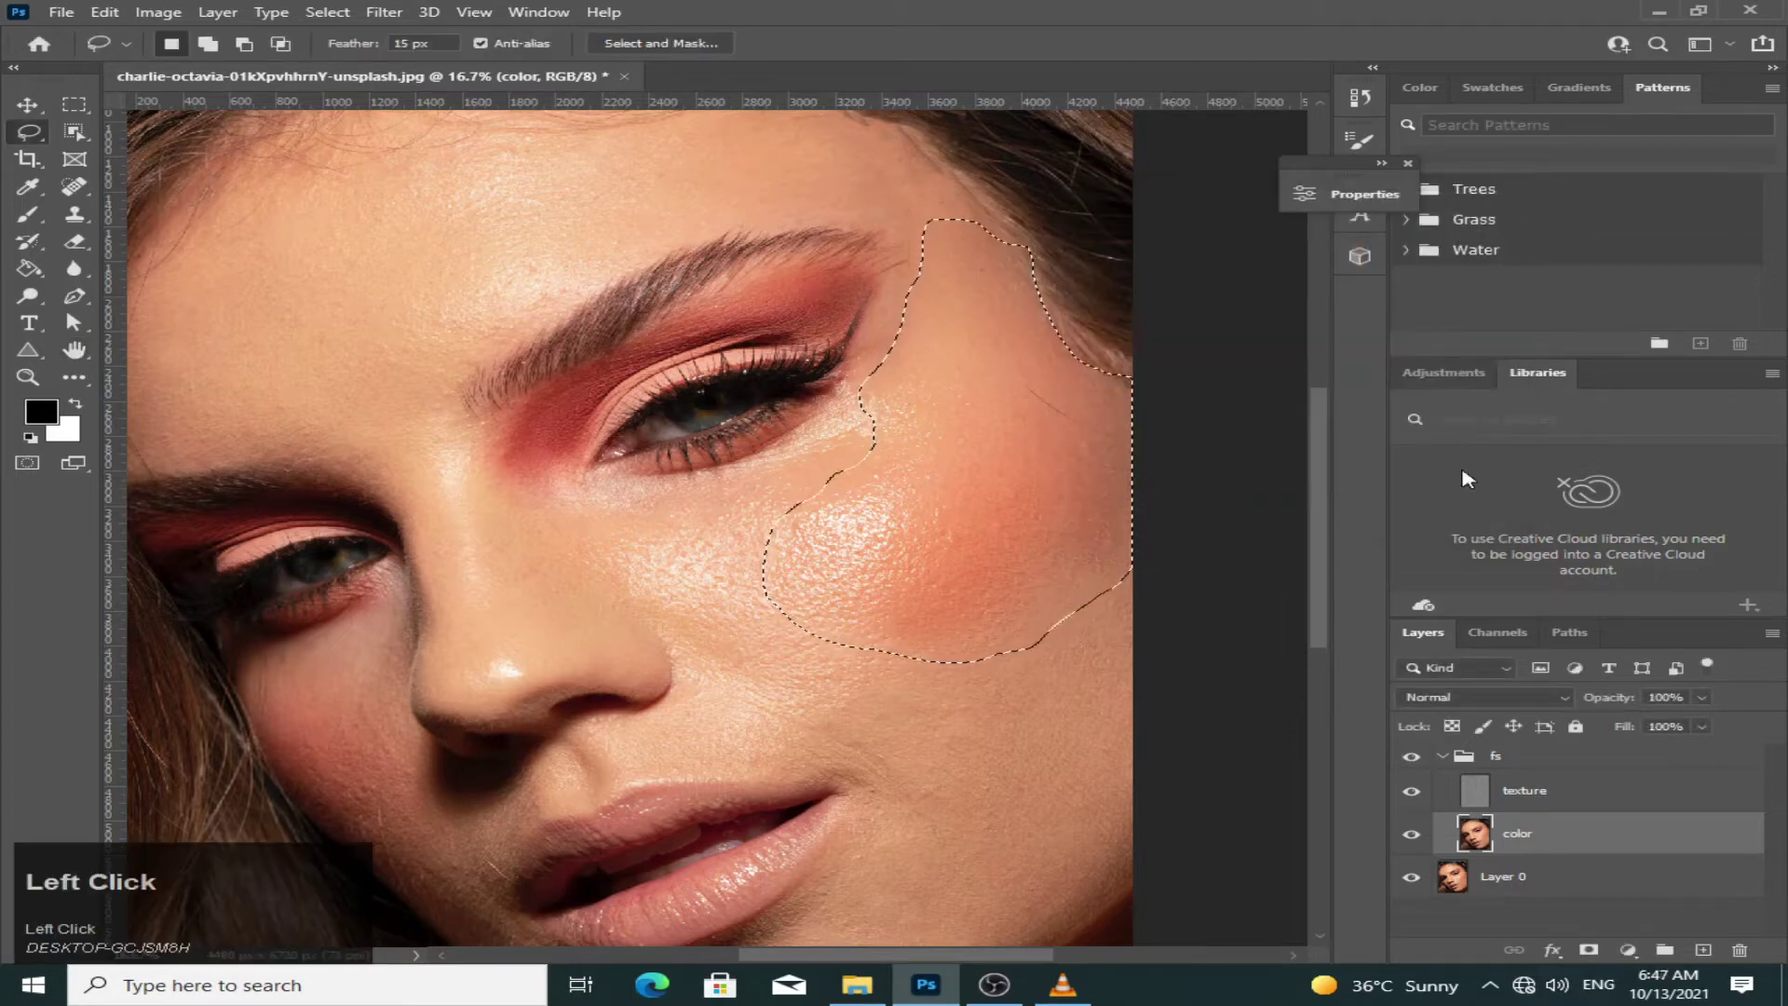
mouse_move(817, 431)
mouse_down()
mouse_move(635, 497)
mouse_move(590, 553)
mouse_move(788, 698)
mouse_up()
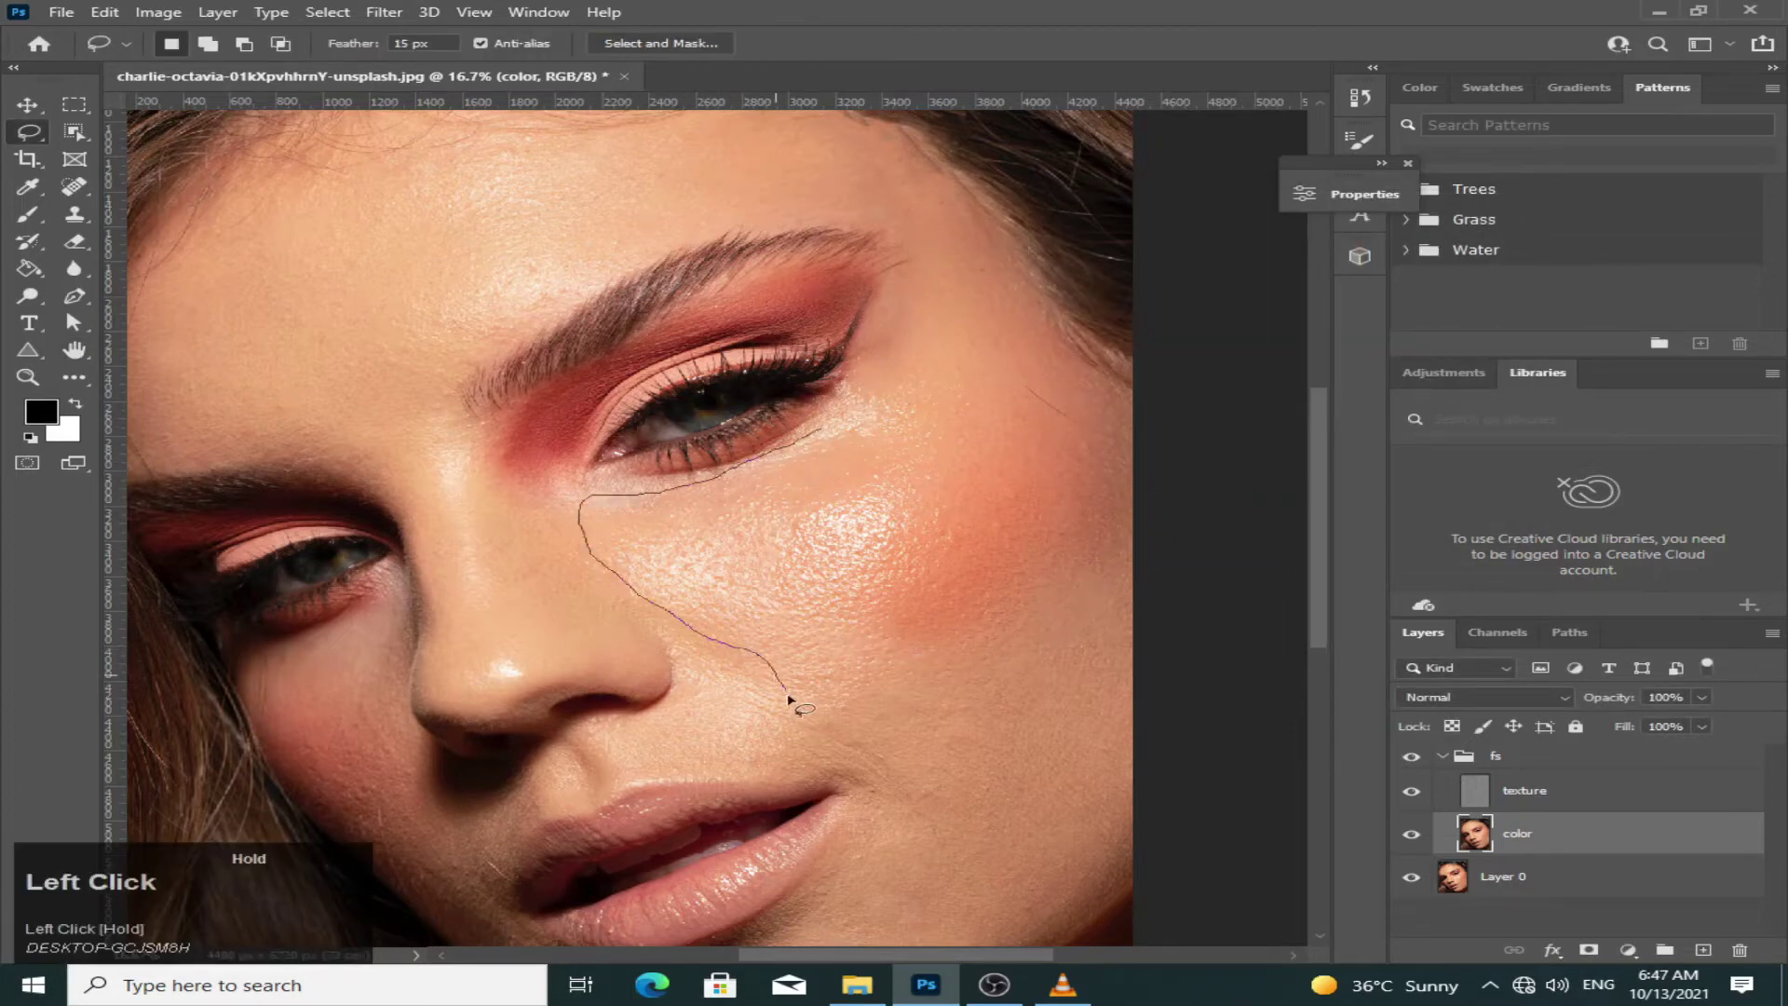
mouse_move(877, 885)
mouse_down()
mouse_move(1005, 926)
mouse_move(1117, 866)
mouse_move(1141, 689)
mouse_move(1114, 611)
mouse_up()
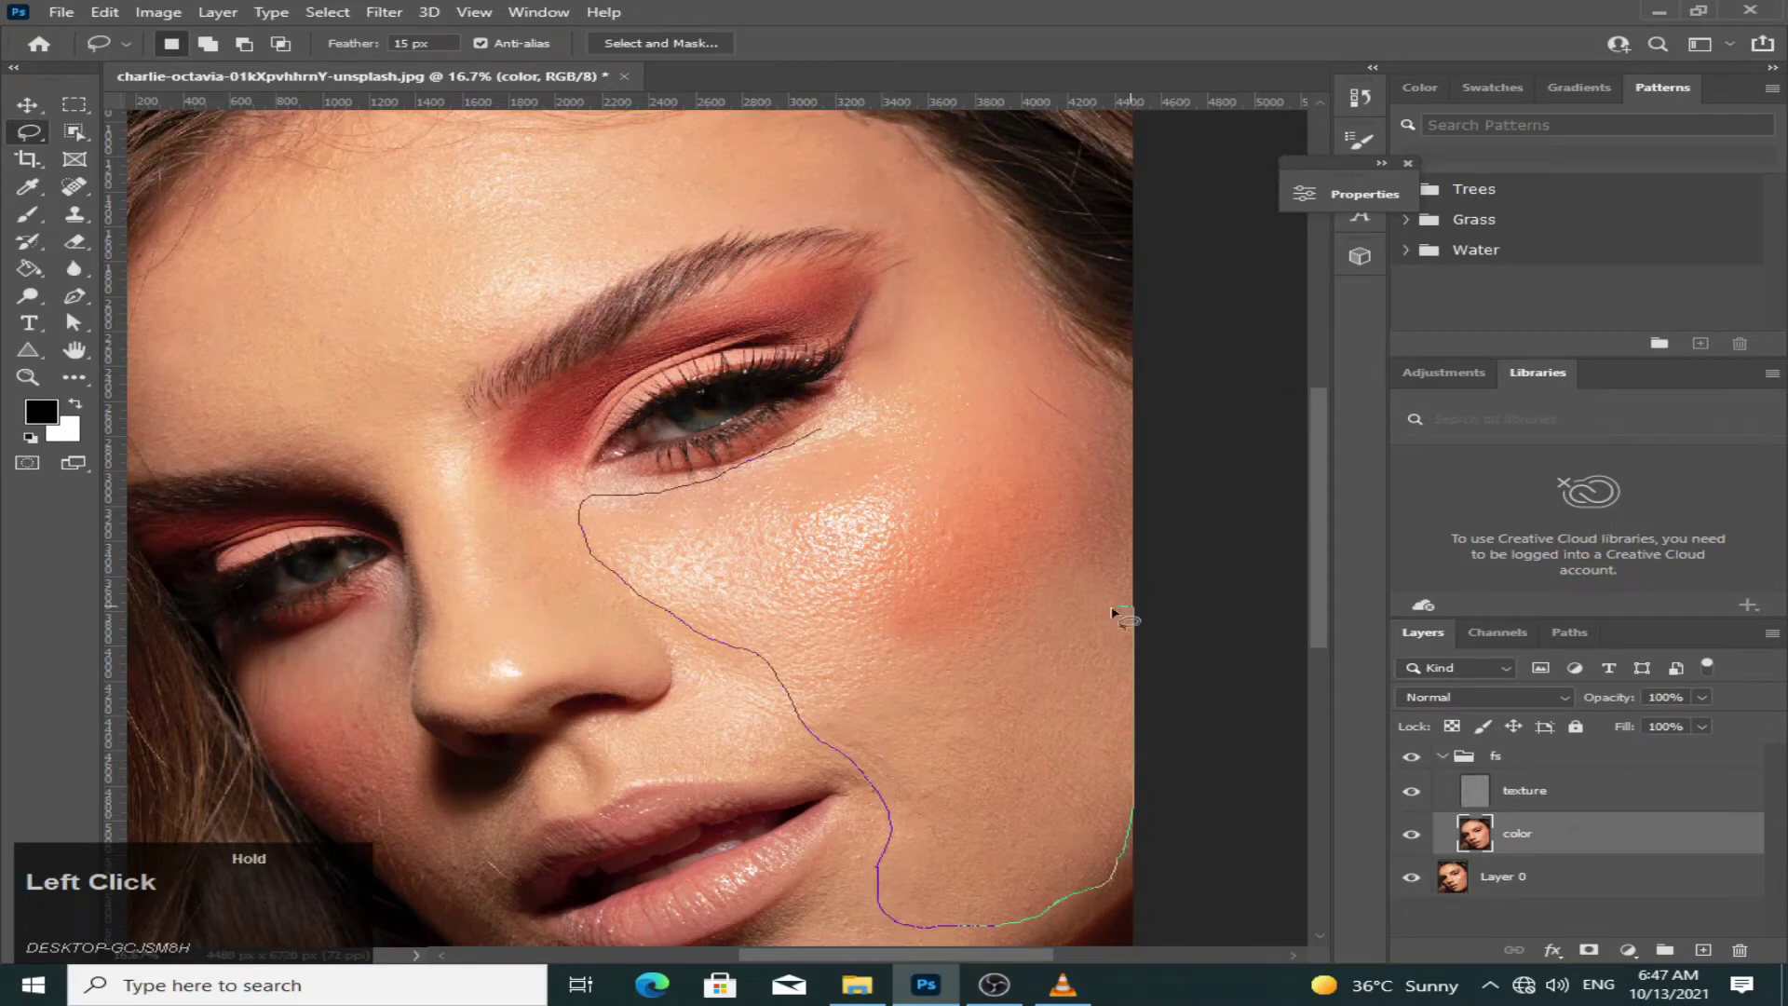
drag(819, 445, 819, 445)
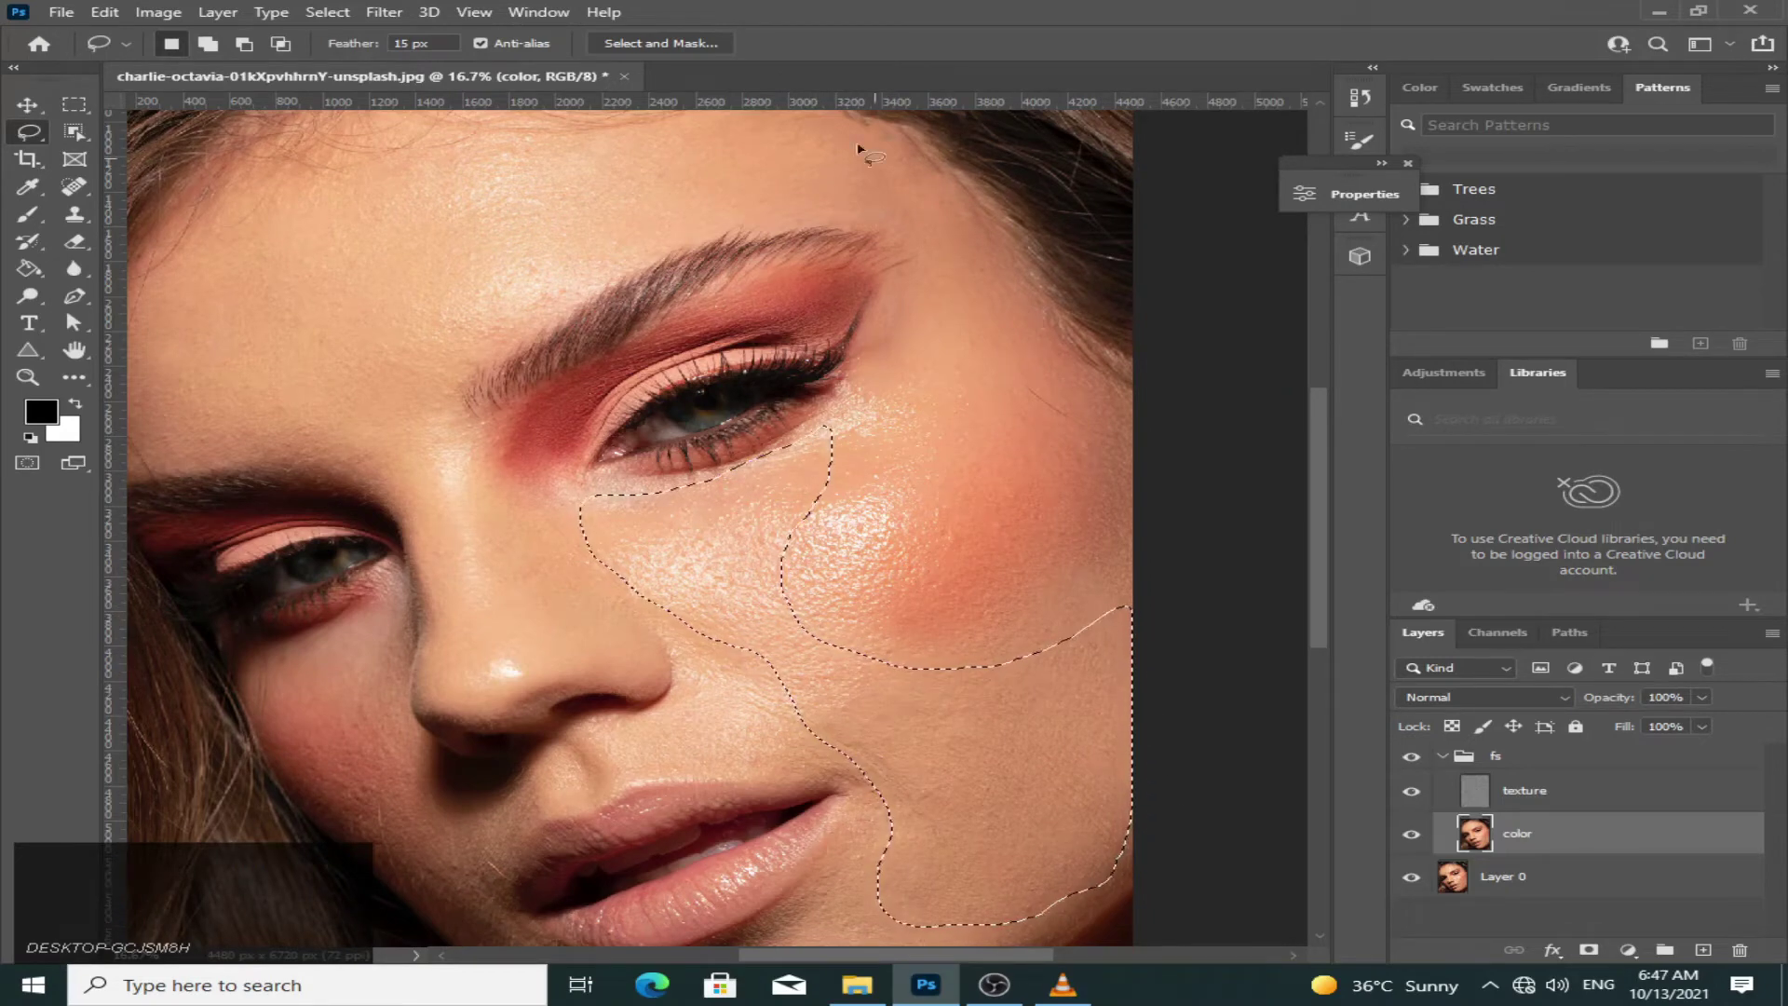
click(384, 12)
click(800, 370)
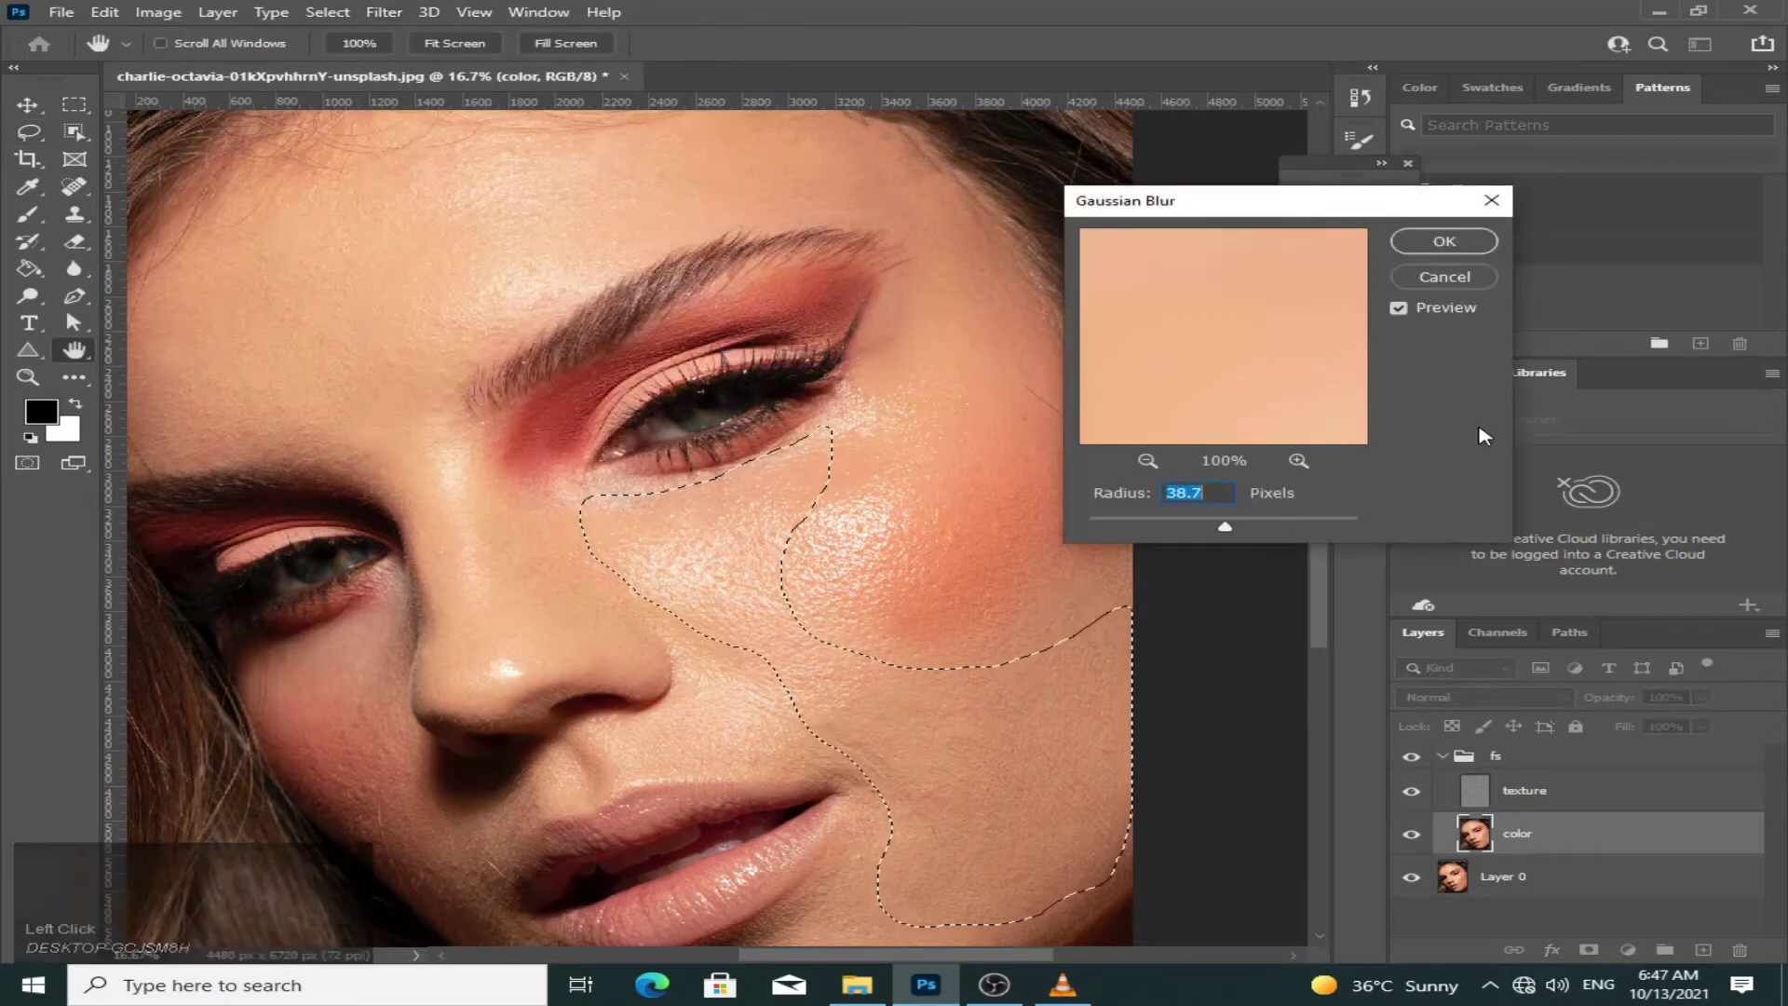
click(1228, 525)
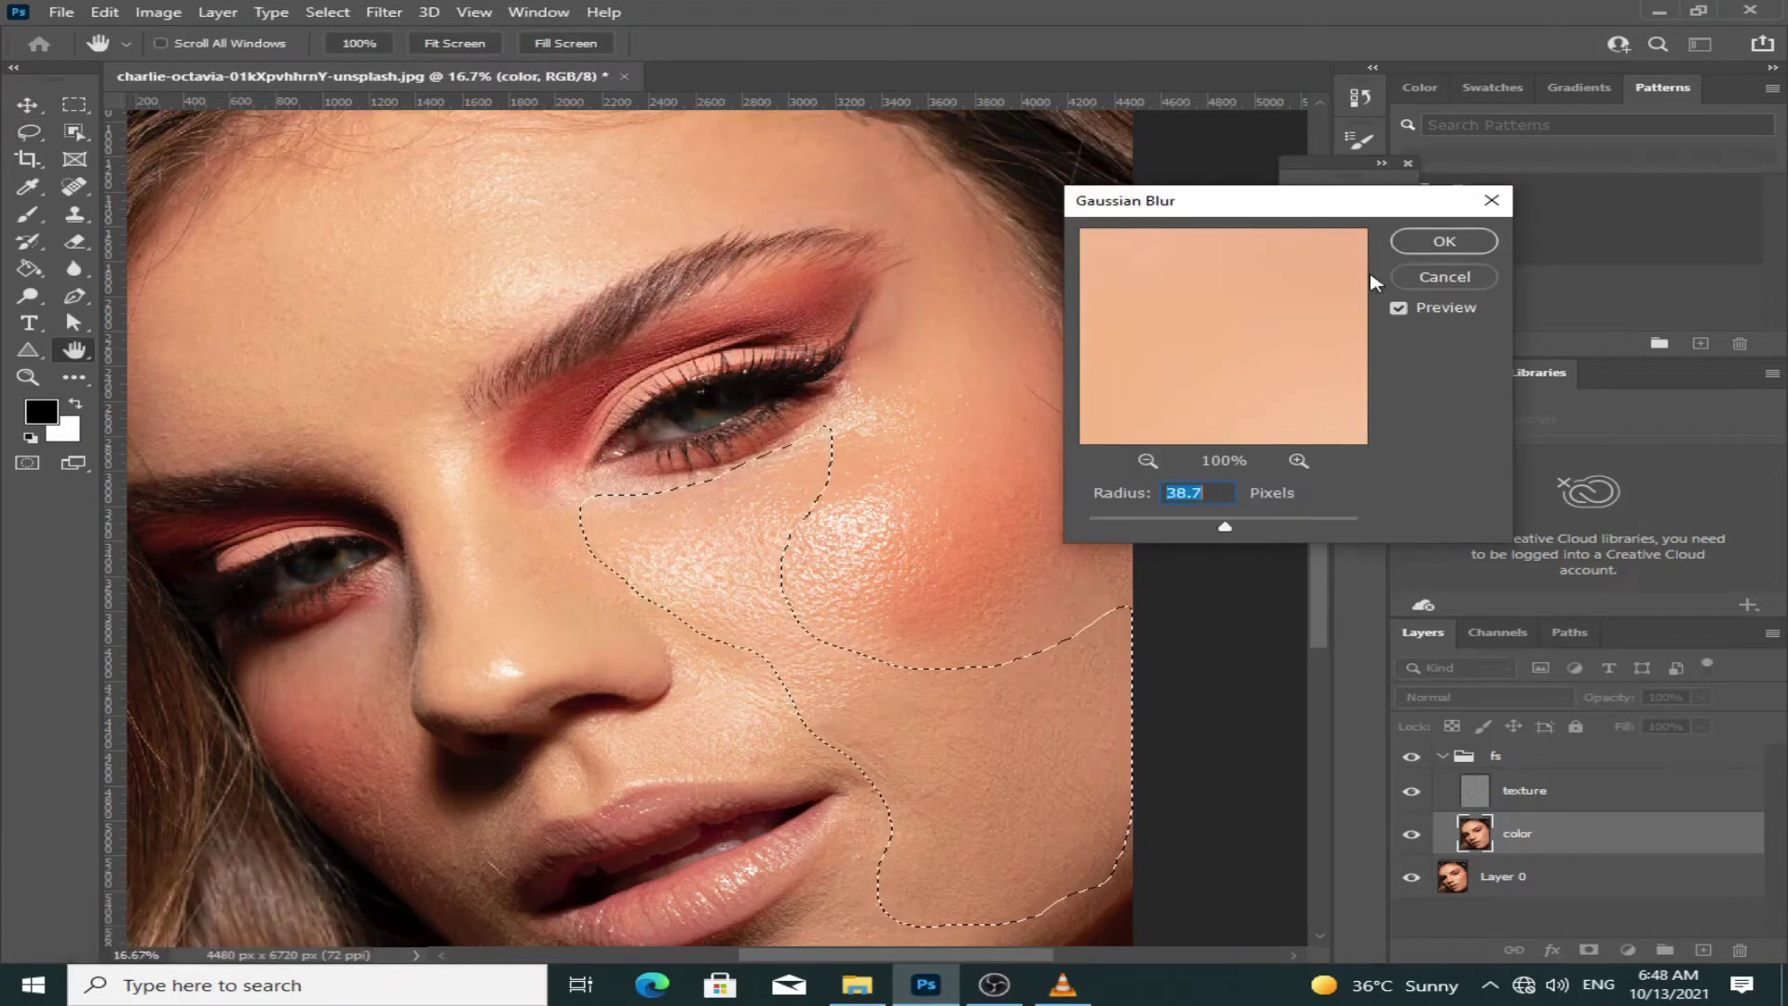
click(1445, 241)
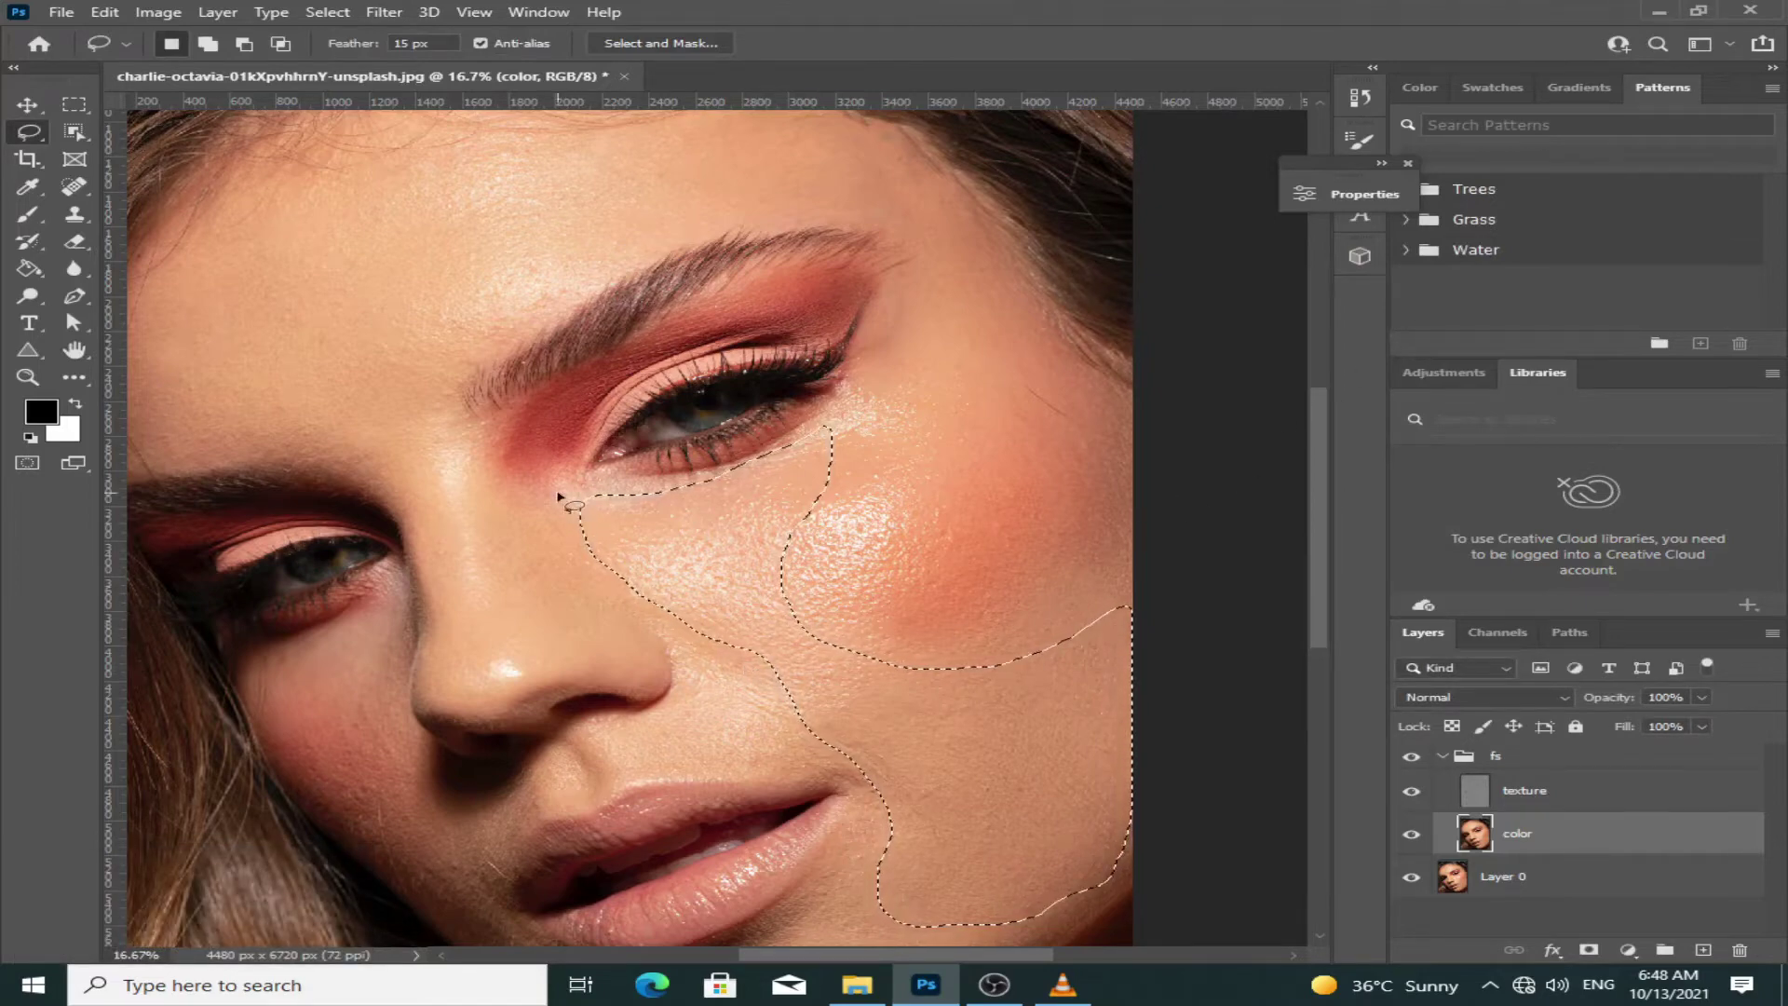
- Outline the red eyeshadow between the eyebrow and eyelid with the Lasso tool and apply a 38.7-pixel Gaussian Blur
mouse_move(506, 469)
mouse_down()
mouse_move(594, 382)
mouse_move(694, 362)
mouse_move(534, 494)
mouse_up()
click(384, 11)
mouse_move(401, 280)
click(758, 372)
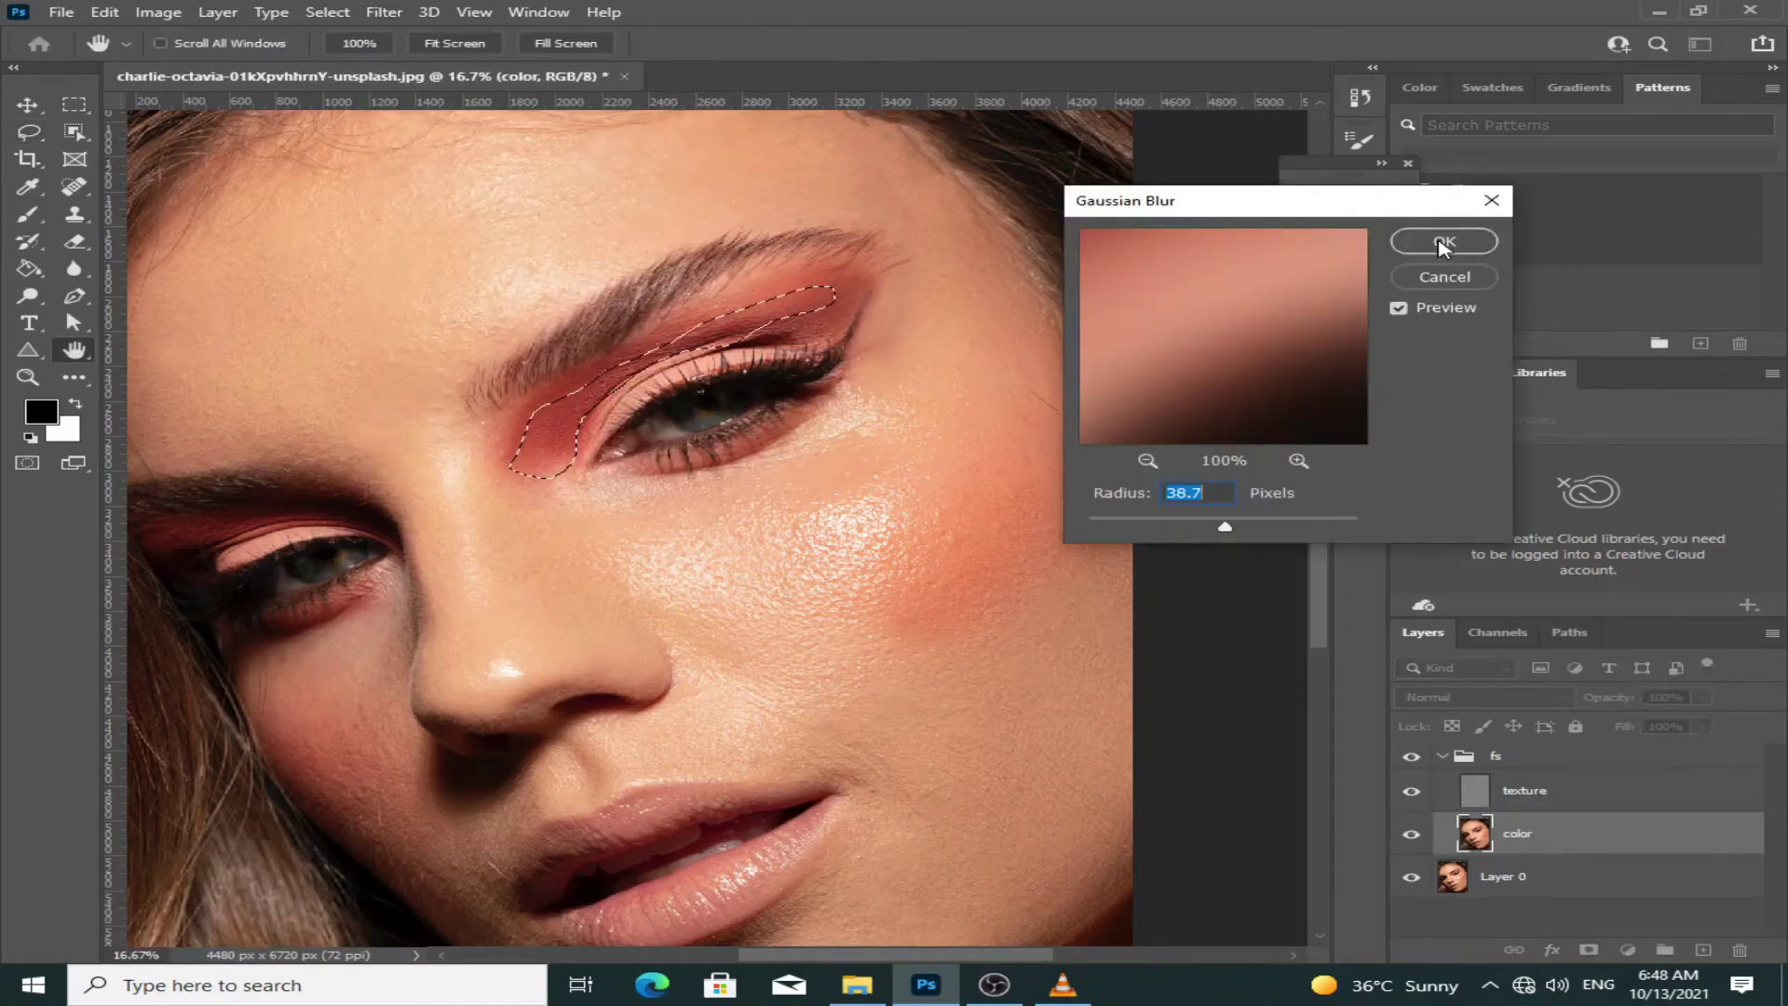
click(1206, 351)
click(1443, 242)
- Outline the skin beside the nose, starting below the inner eye corner, with the Lasso tool and soften it with Gaussian Blur
mouse_move(570, 506)
mouse_down()
mouse_move(511, 471)
mouse_move(567, 506)
mouse_up()
click(384, 12)
mouse_move(400, 275)
click(745, 364)
click(1444, 242)
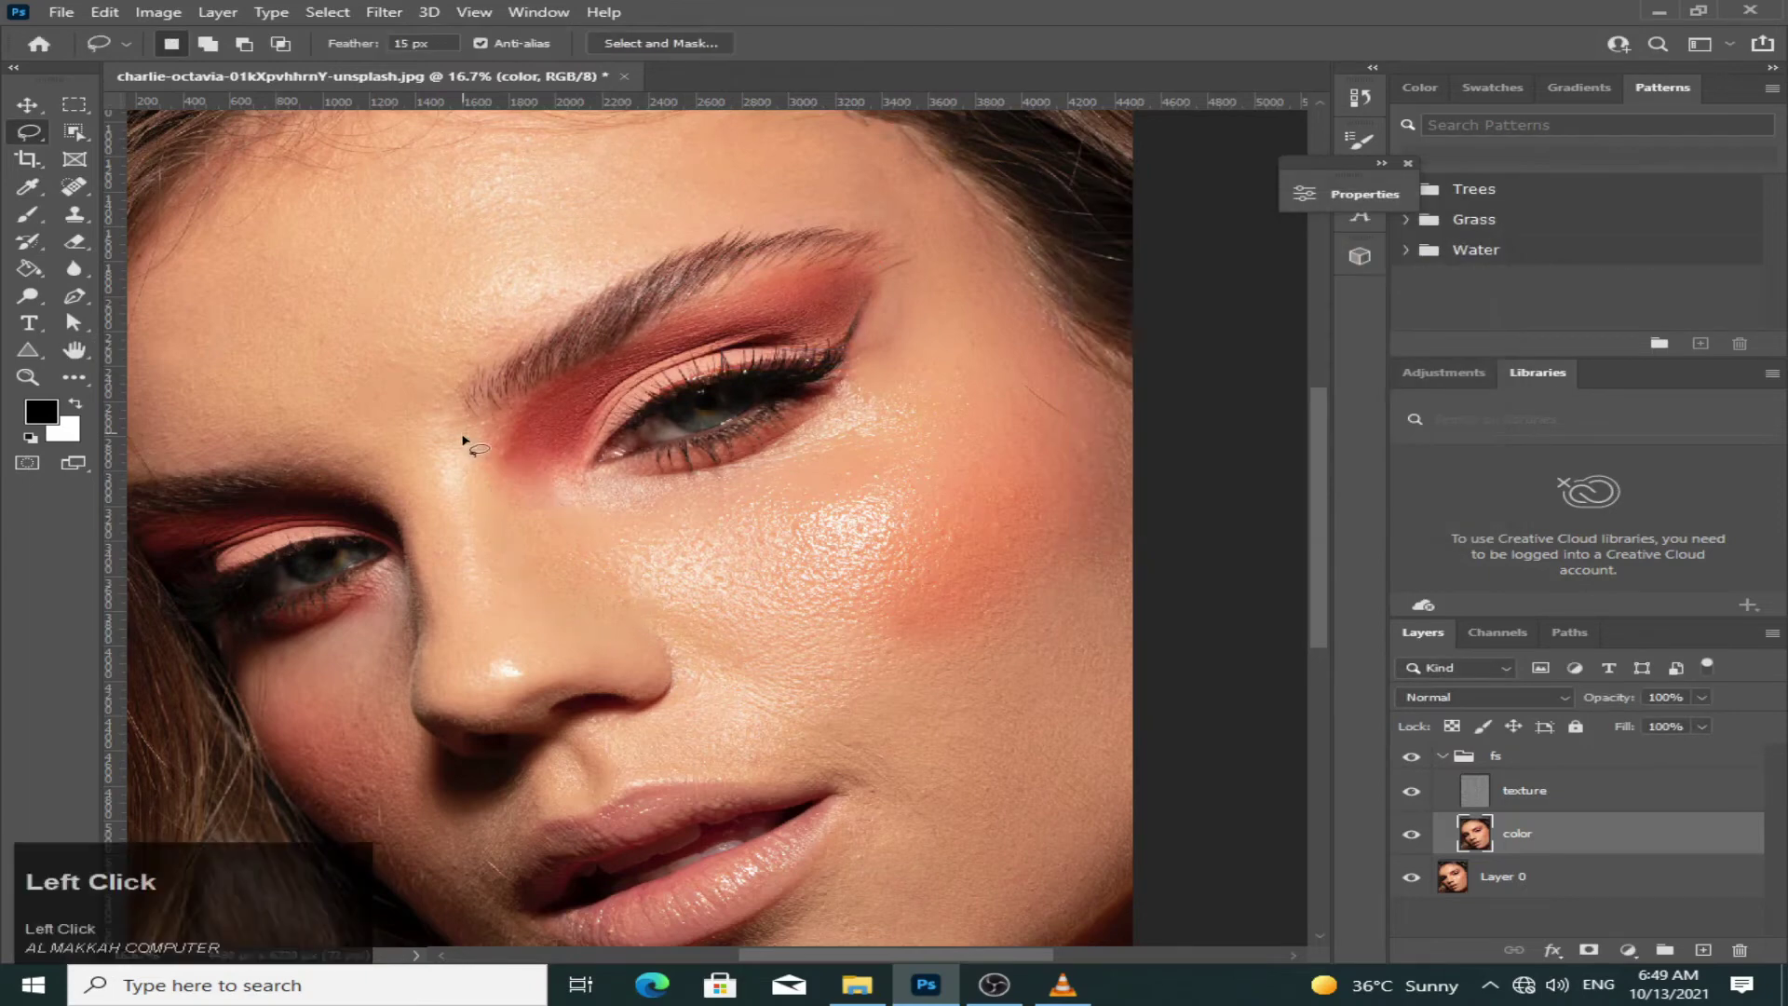
- Outline the bridge of the nose down to its tip with the Lasso tool and smooth it with Gaussian Blur
mouse_move(471, 432)
mouse_down()
mouse_move(444, 604)
mouse_move(402, 436)
mouse_up()
click(384, 11)
click(745, 364)
key(Return)
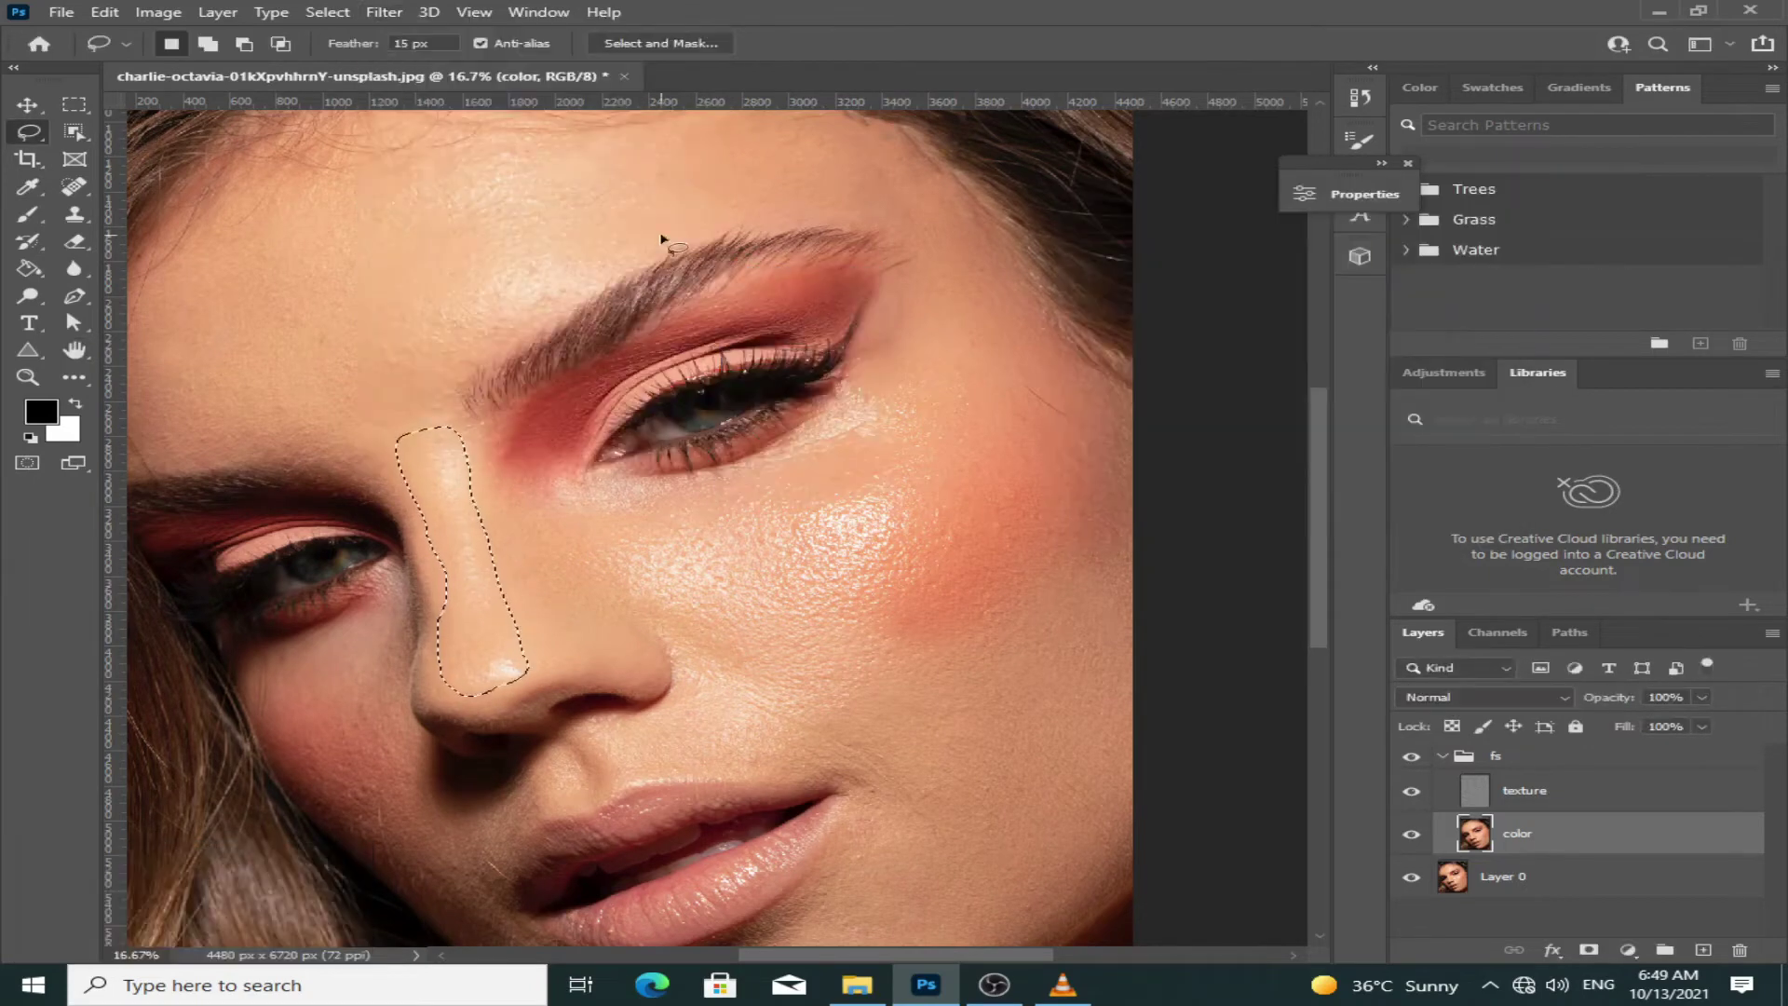
- Outline the forehead area above the outer eyebrow with the Lasso tool and soften it with a reduced Gaussian Blur radius
key(space)
mouse_move(749, 130)
mouse_down()
mouse_move(782, 261)
mouse_move(953, 304)
mouse_move(792, 256)
mouse_up()
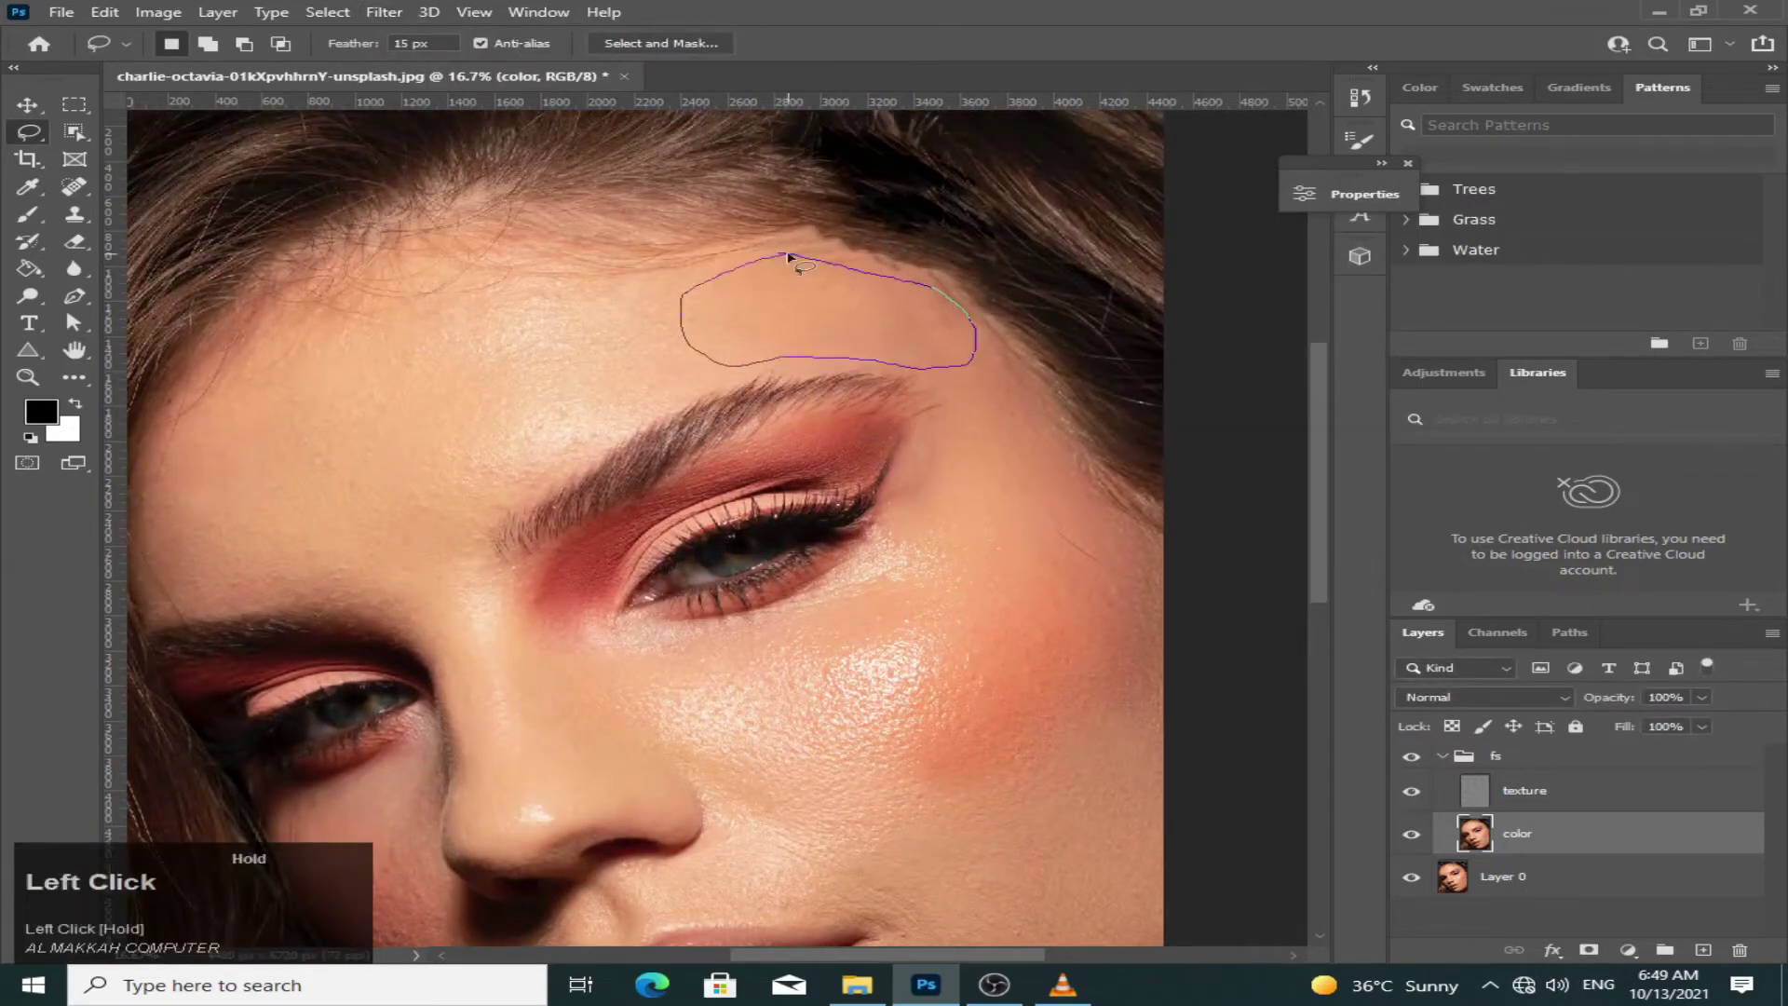
click(383, 11)
mouse_move(400, 271)
click(746, 363)
drag(1216, 527, 1197, 539)
key(Return)
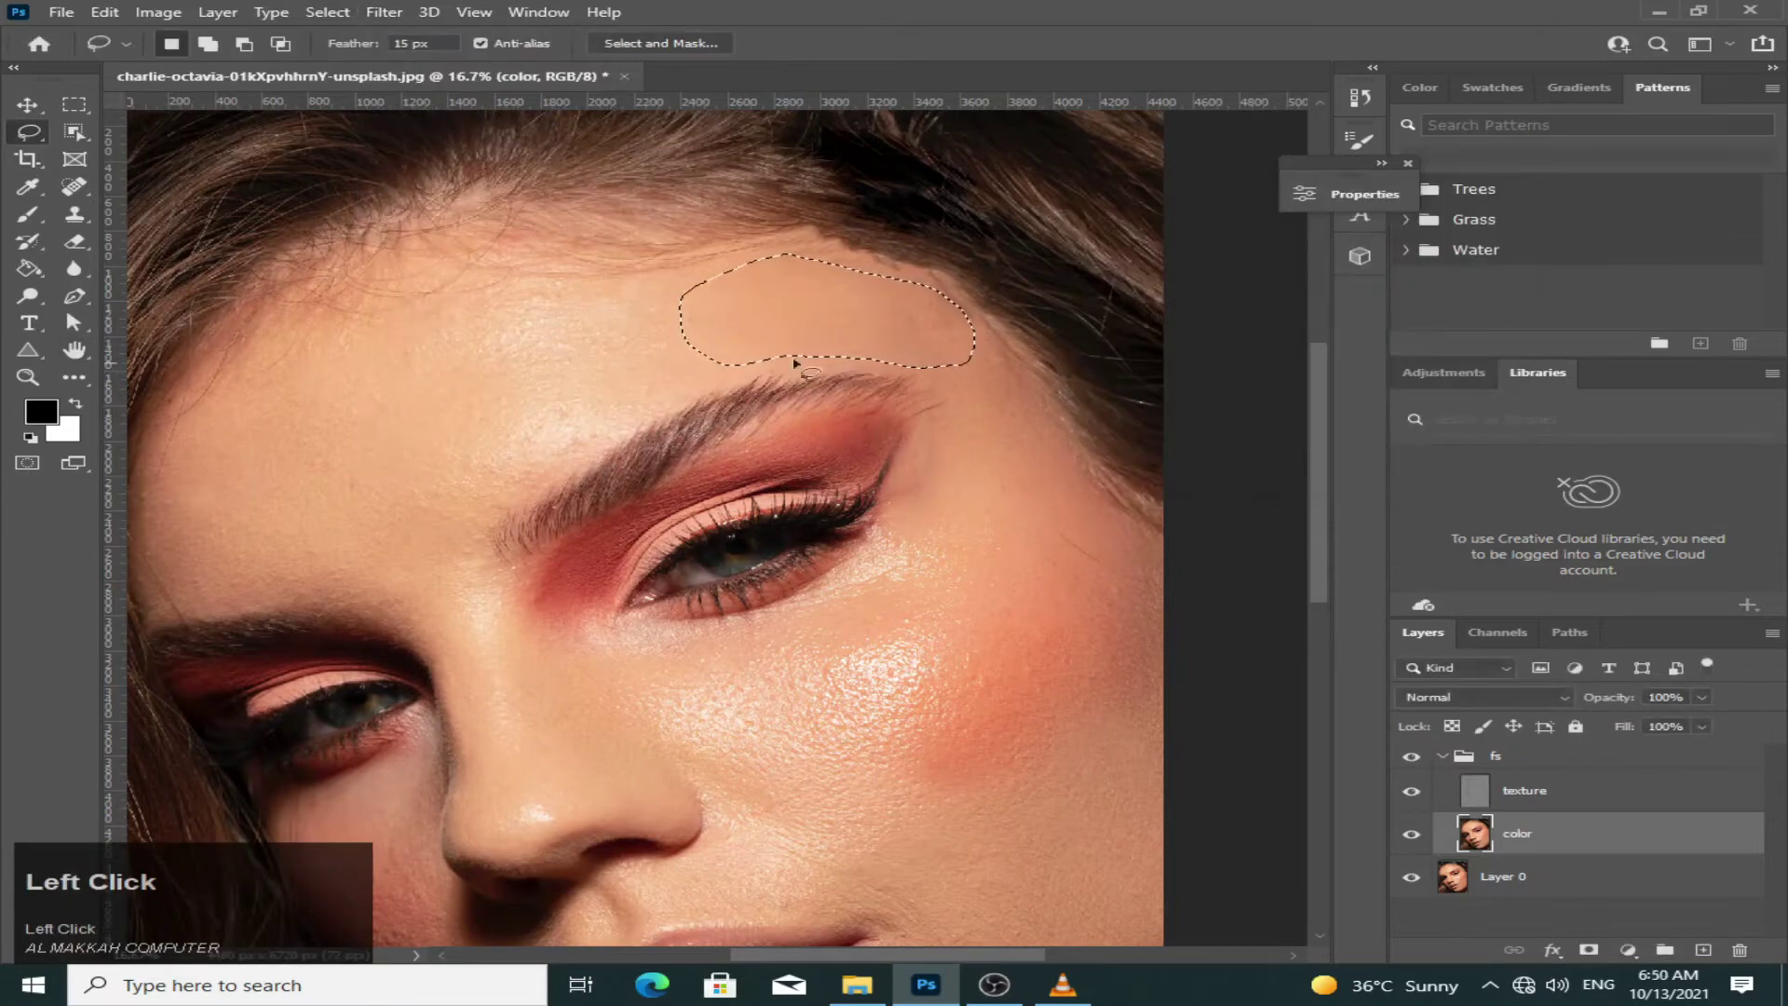
- Outline the bright central forehead above the inner eyebrow with the Lasso tool and smooth it with a slightly larger Gaussian Blur radius
mouse_move(652, 298)
mouse_down()
mouse_move(520, 517)
mouse_move(642, 284)
mouse_up()
click(384, 11)
mouse_move(512, 279)
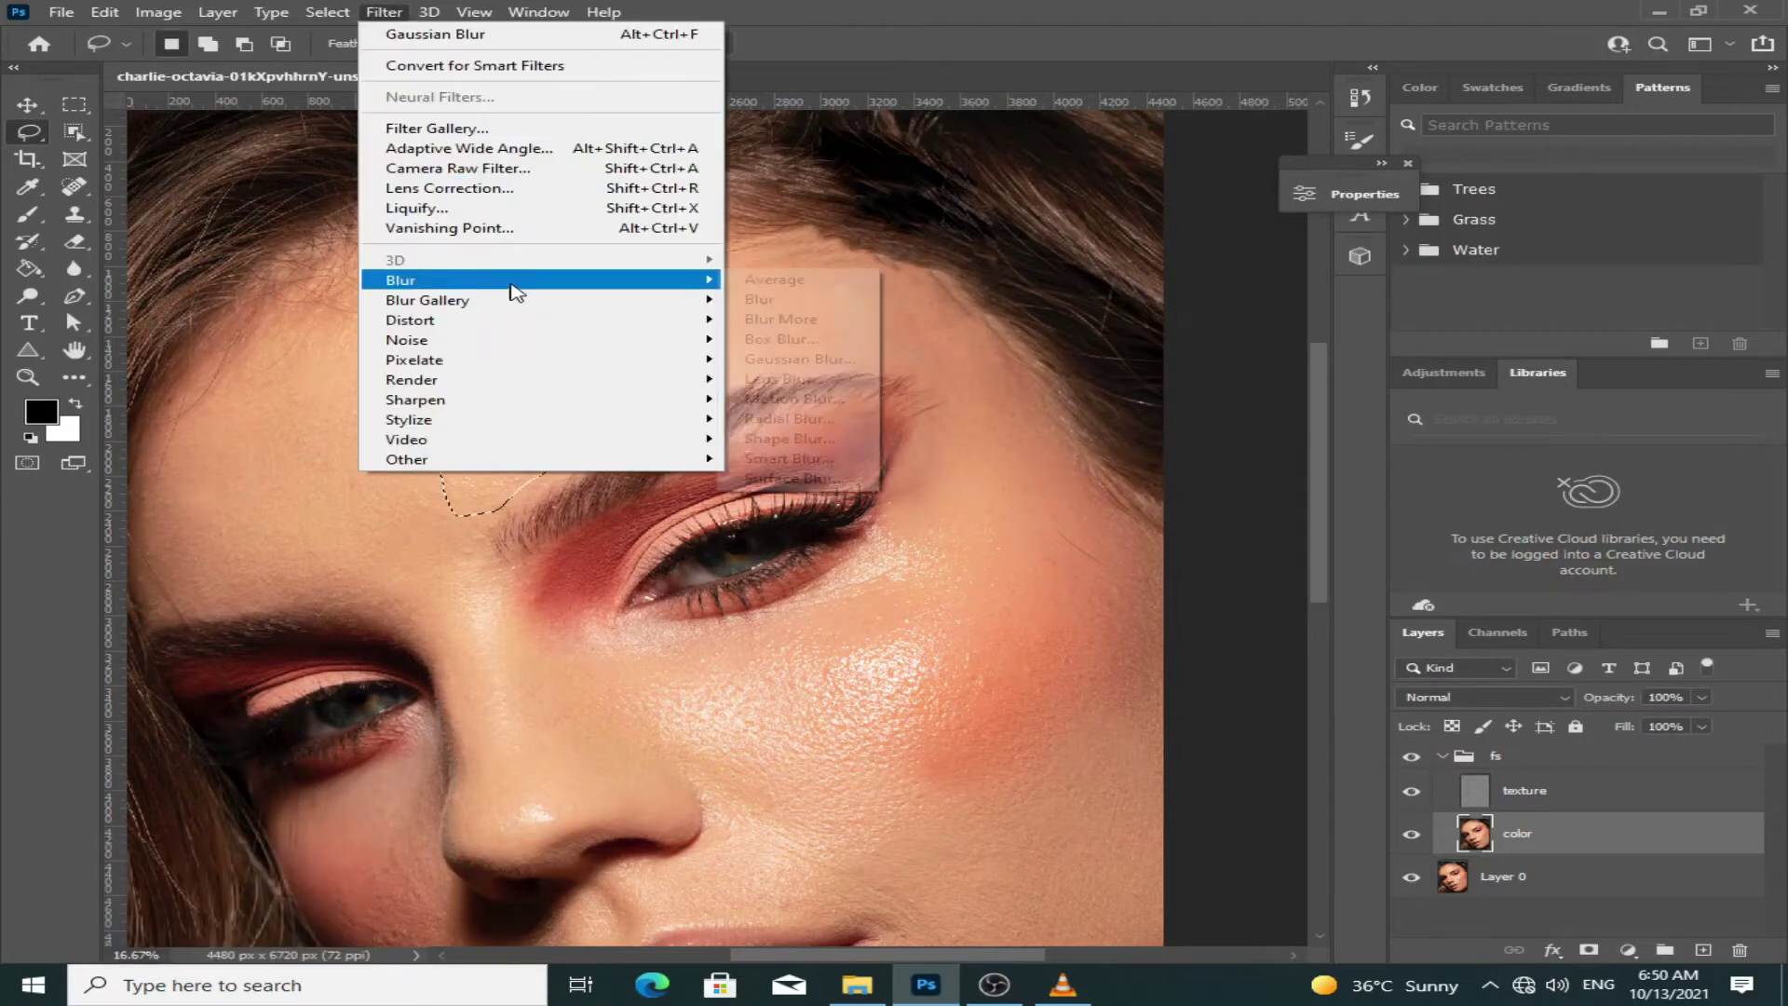
click(745, 364)
drag(1186, 527, 1202, 527)
click(1417, 232)
- Outline the remaining forehead above the shaded eye's eyebrow with the Lasso tool and smooth it with Gaussian Blur
mouse_move(486, 291)
mouse_down()
mouse_move(458, 496)
mouse_move(488, 294)
mouse_up()
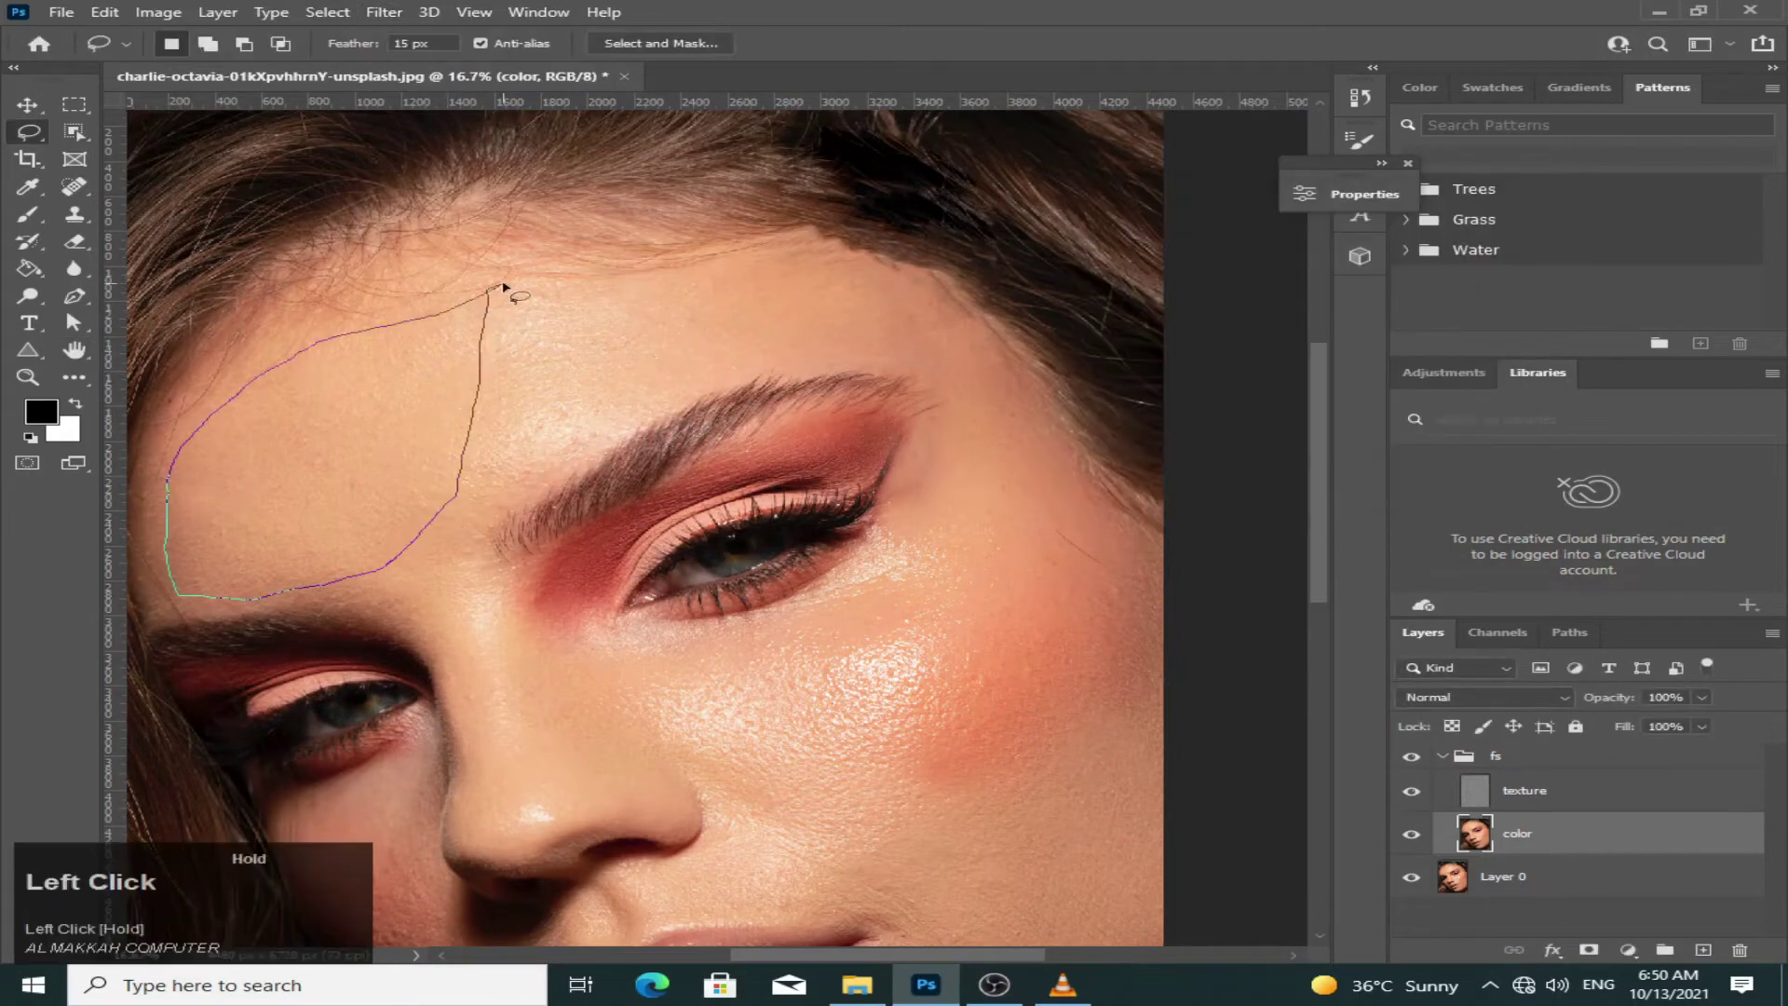
click(384, 11)
mouse_move(521, 270)
click(745, 363)
click(1424, 240)
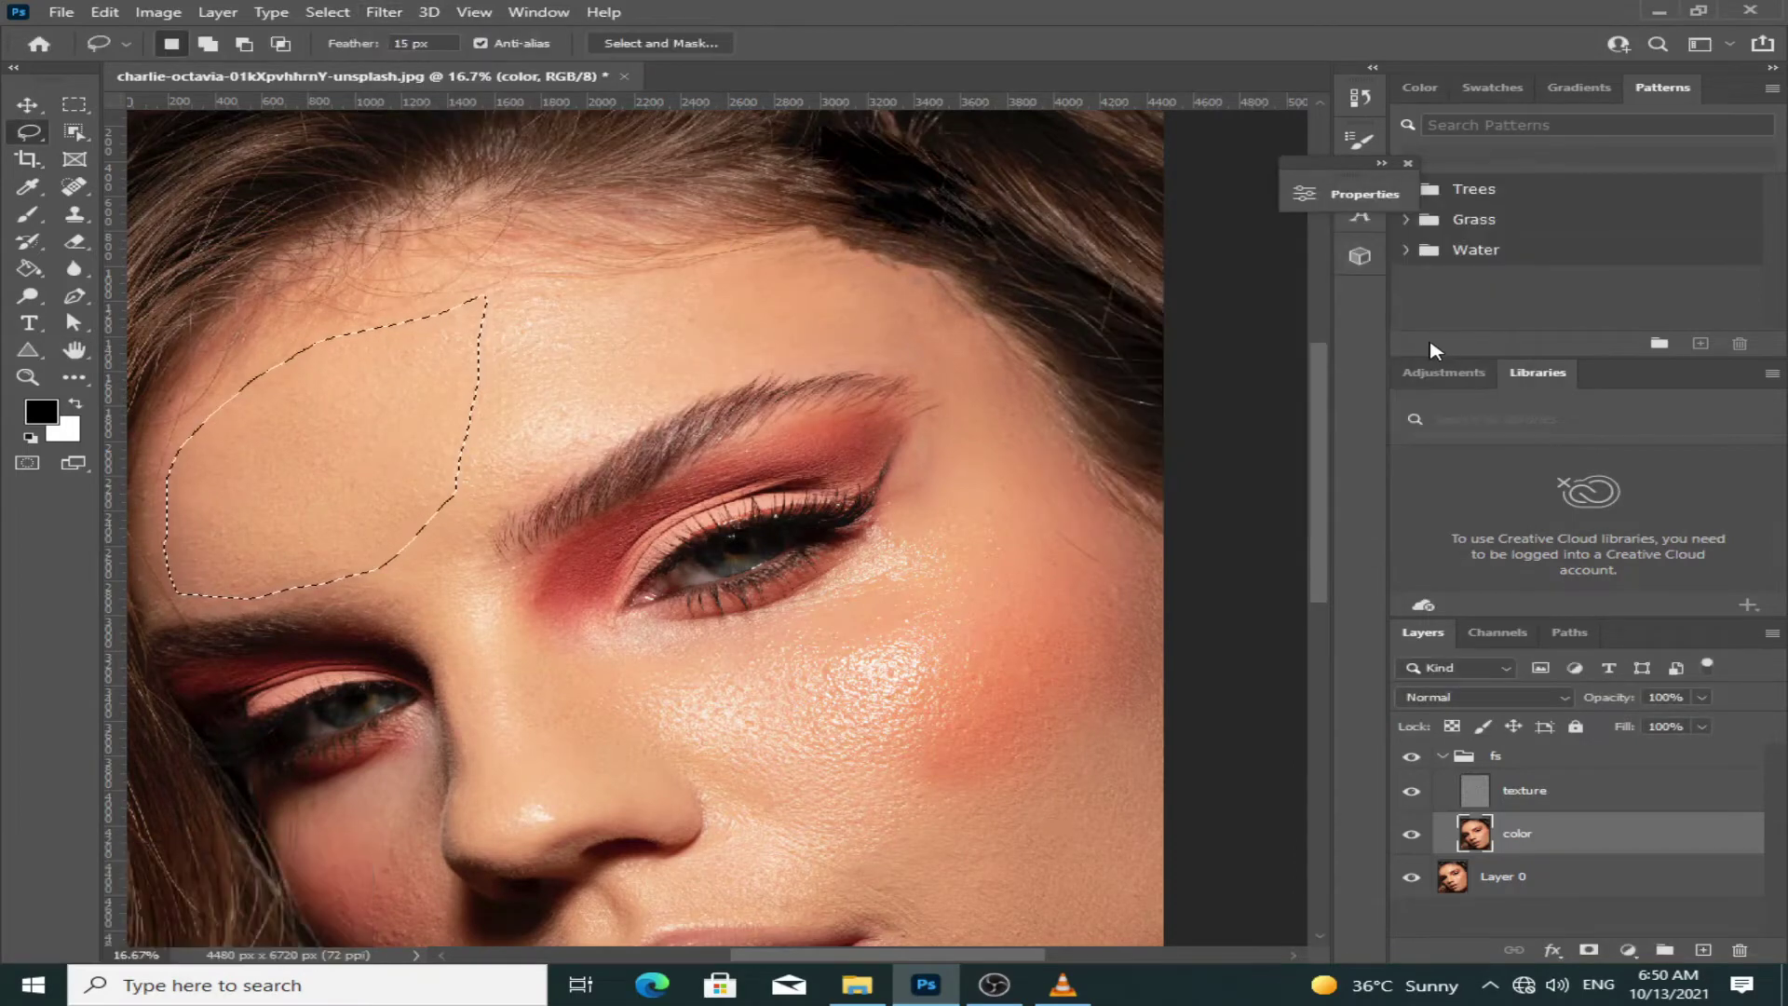
- Outline the skin between the nose and upper lip with the Lasso tool and smooth it with Gaussian Blur
key(space)
drag(723, 730, 823, 518)
mouse_move(742, 610)
mouse_down()
mouse_move(625, 758)
mouse_move(673, 658)
mouse_up()
click(384, 11)
mouse_move(521, 279)
click(745, 363)
key(Return)
- Apply another Gaussian Blur with a larger radius to the selected skin on the color layer
click(384, 11)
click(745, 364)
mouse_move(1226, 531)
mouse_down()
mouse_move(1197, 528)
mouse_move(1239, 526)
mouse_up()
click(1444, 241)
- Outline the skin beneath the shaded eye beside the nose with the Lasso tool and apply a Gaussian Blur of about 35 pixels
mouse_move(540, 456)
mouse_down()
mouse_move(400, 599)
mouse_move(539, 518)
mouse_move(542, 455)
mouse_up()
click(384, 11)
mouse_move(521, 279)
click(745, 364)
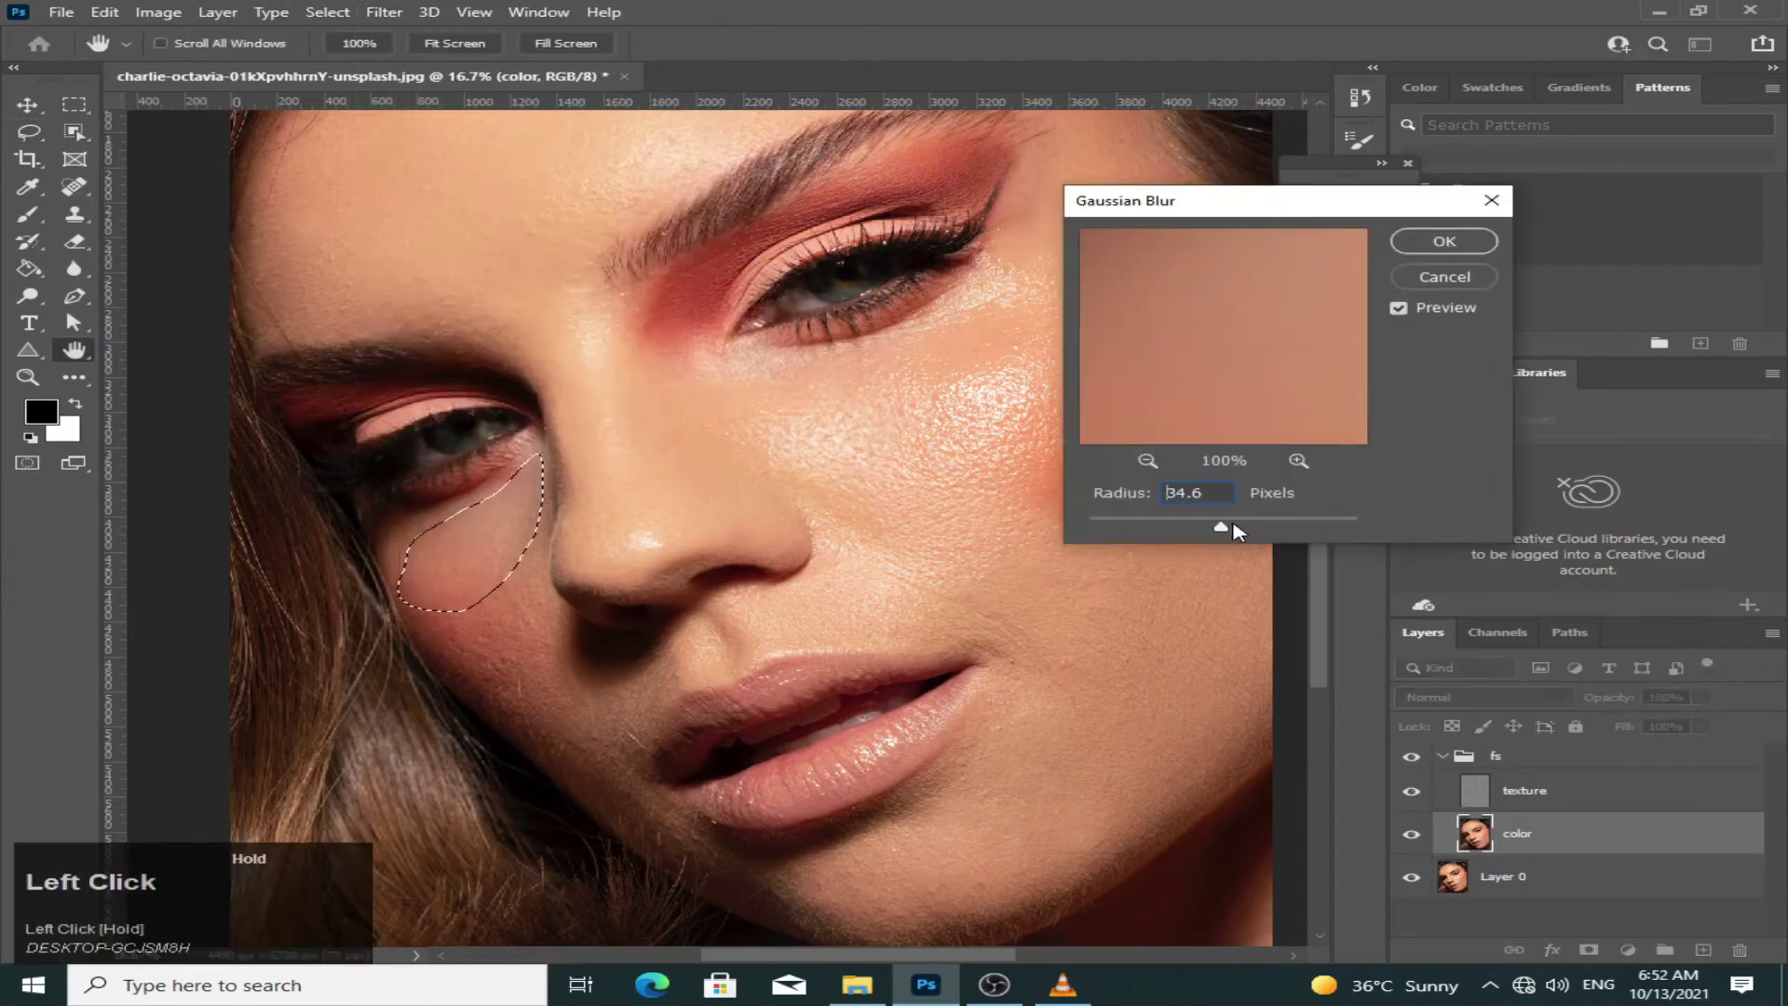
click(1444, 241)
- Outline the blushed cheek on the shaded side of the face with the Lasso tool and smooth it with Gaussian Blur
drag(545, 585, 546, 586)
click(383, 11)
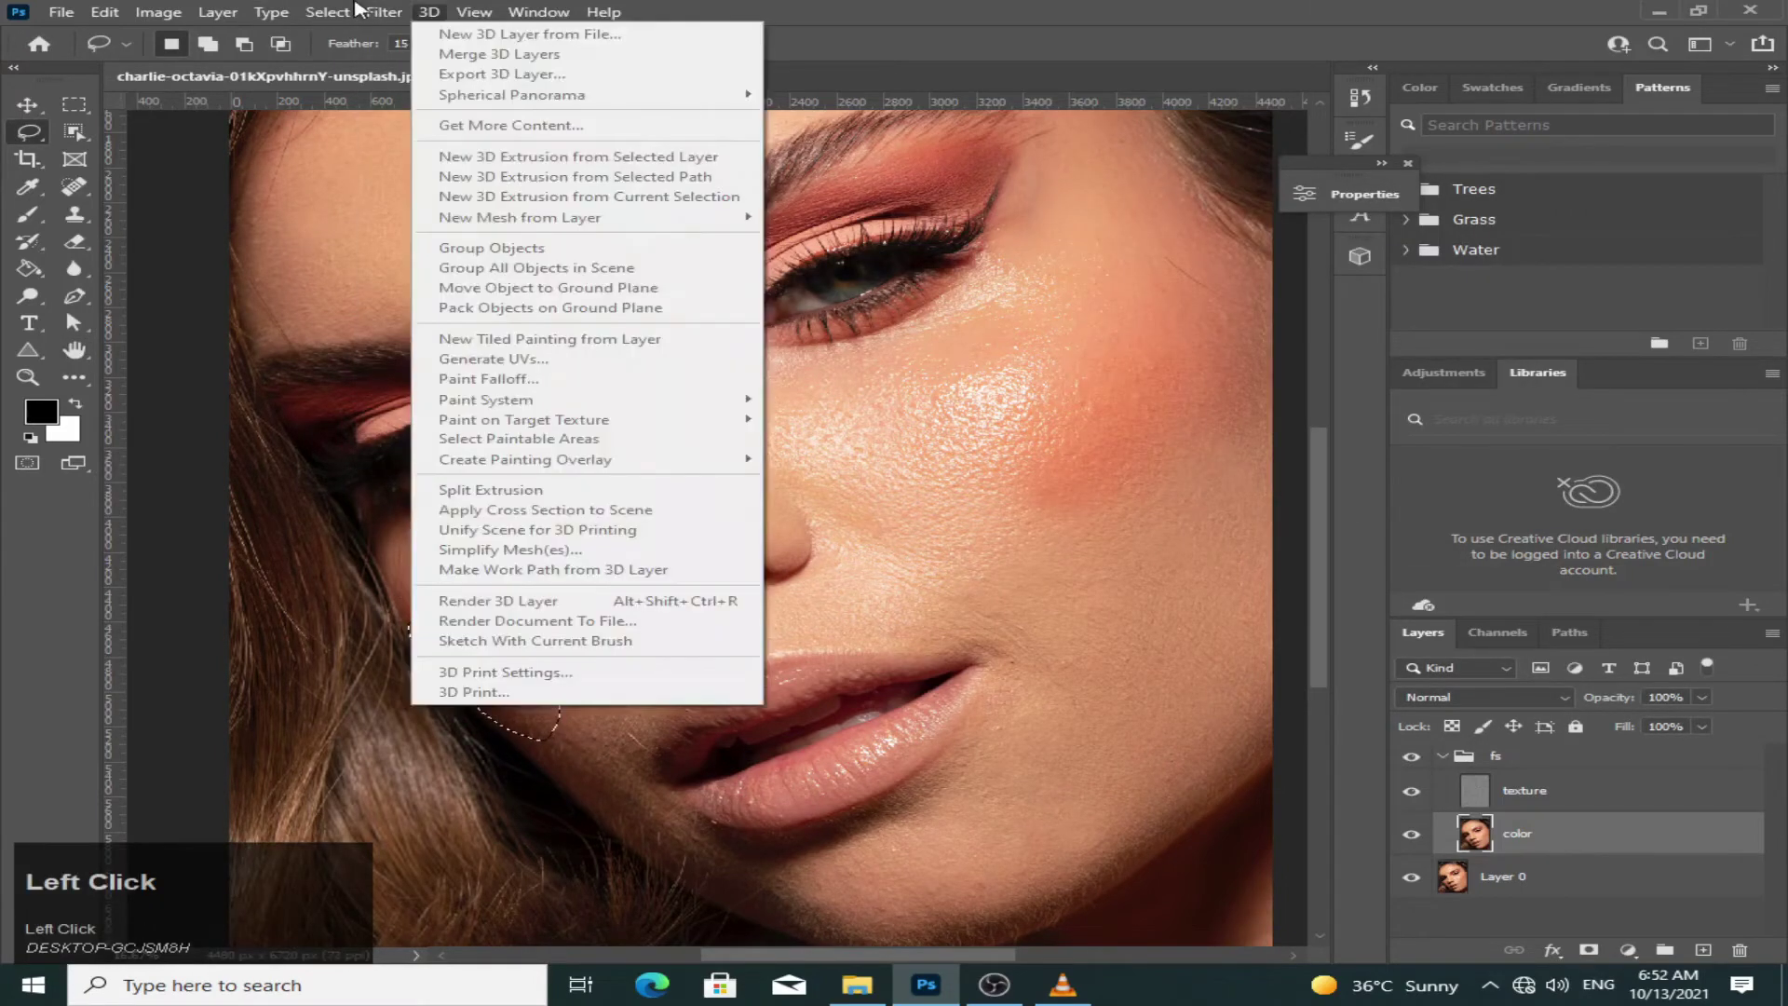
mouse_move(522, 280)
click(745, 364)
mouse_move(1226, 528)
mouse_down()
mouse_move(1142, 522)
mouse_move(1221, 524)
mouse_up()
key(Return)
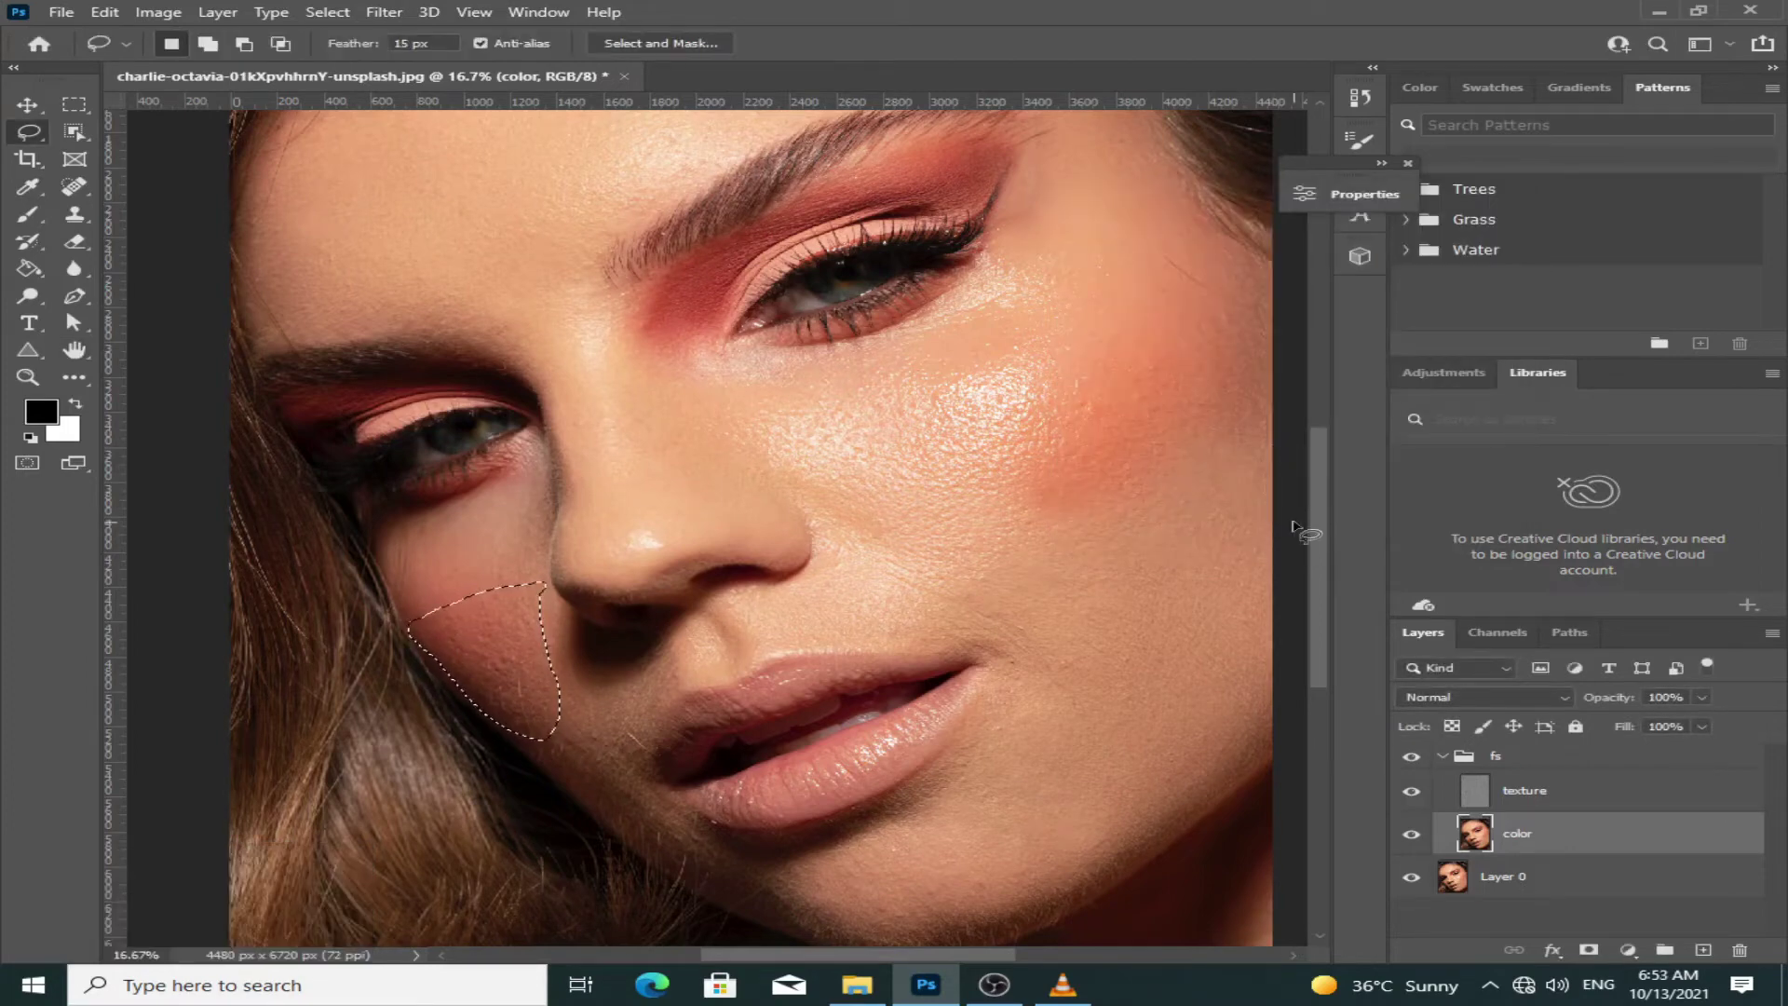
- Clear the selection and collapse the fs group
key(ctrl+minus)
key(ctrl+minus)
key(ctrl+d)
click(1442, 755)
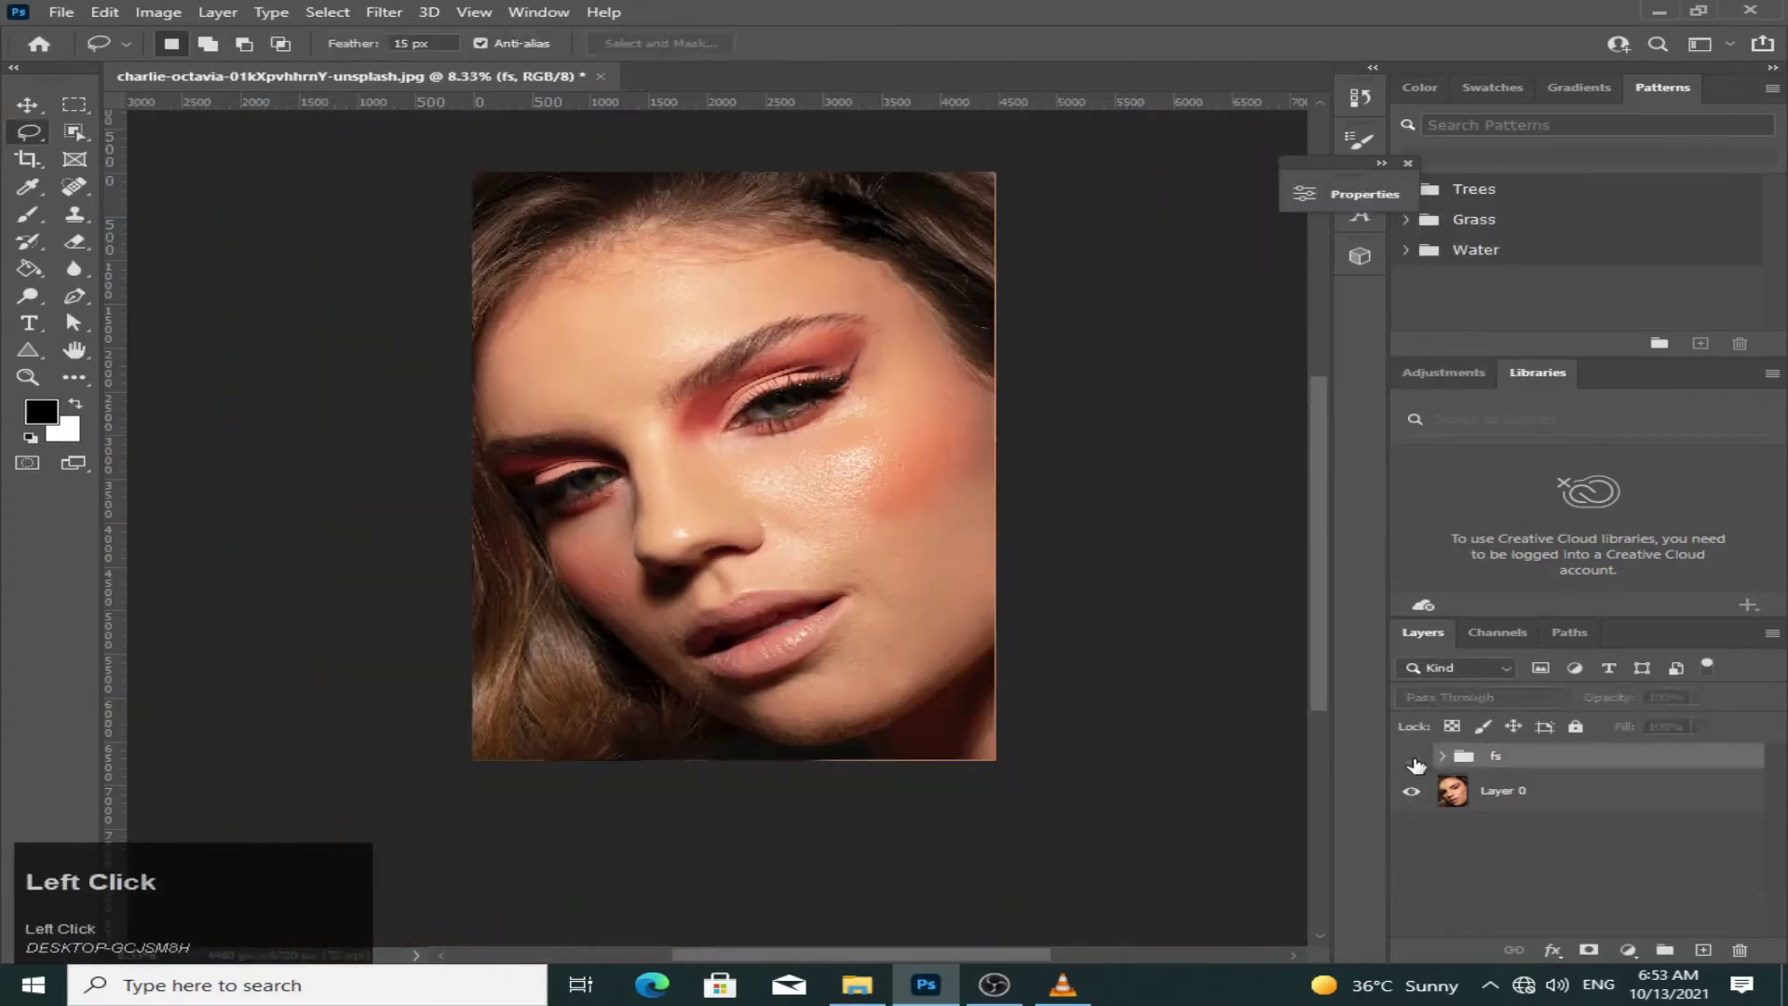
- Toggle the fs group's visibility to compare the skin before and after the retouch
key(ctrl+plus)
click(1412, 757)
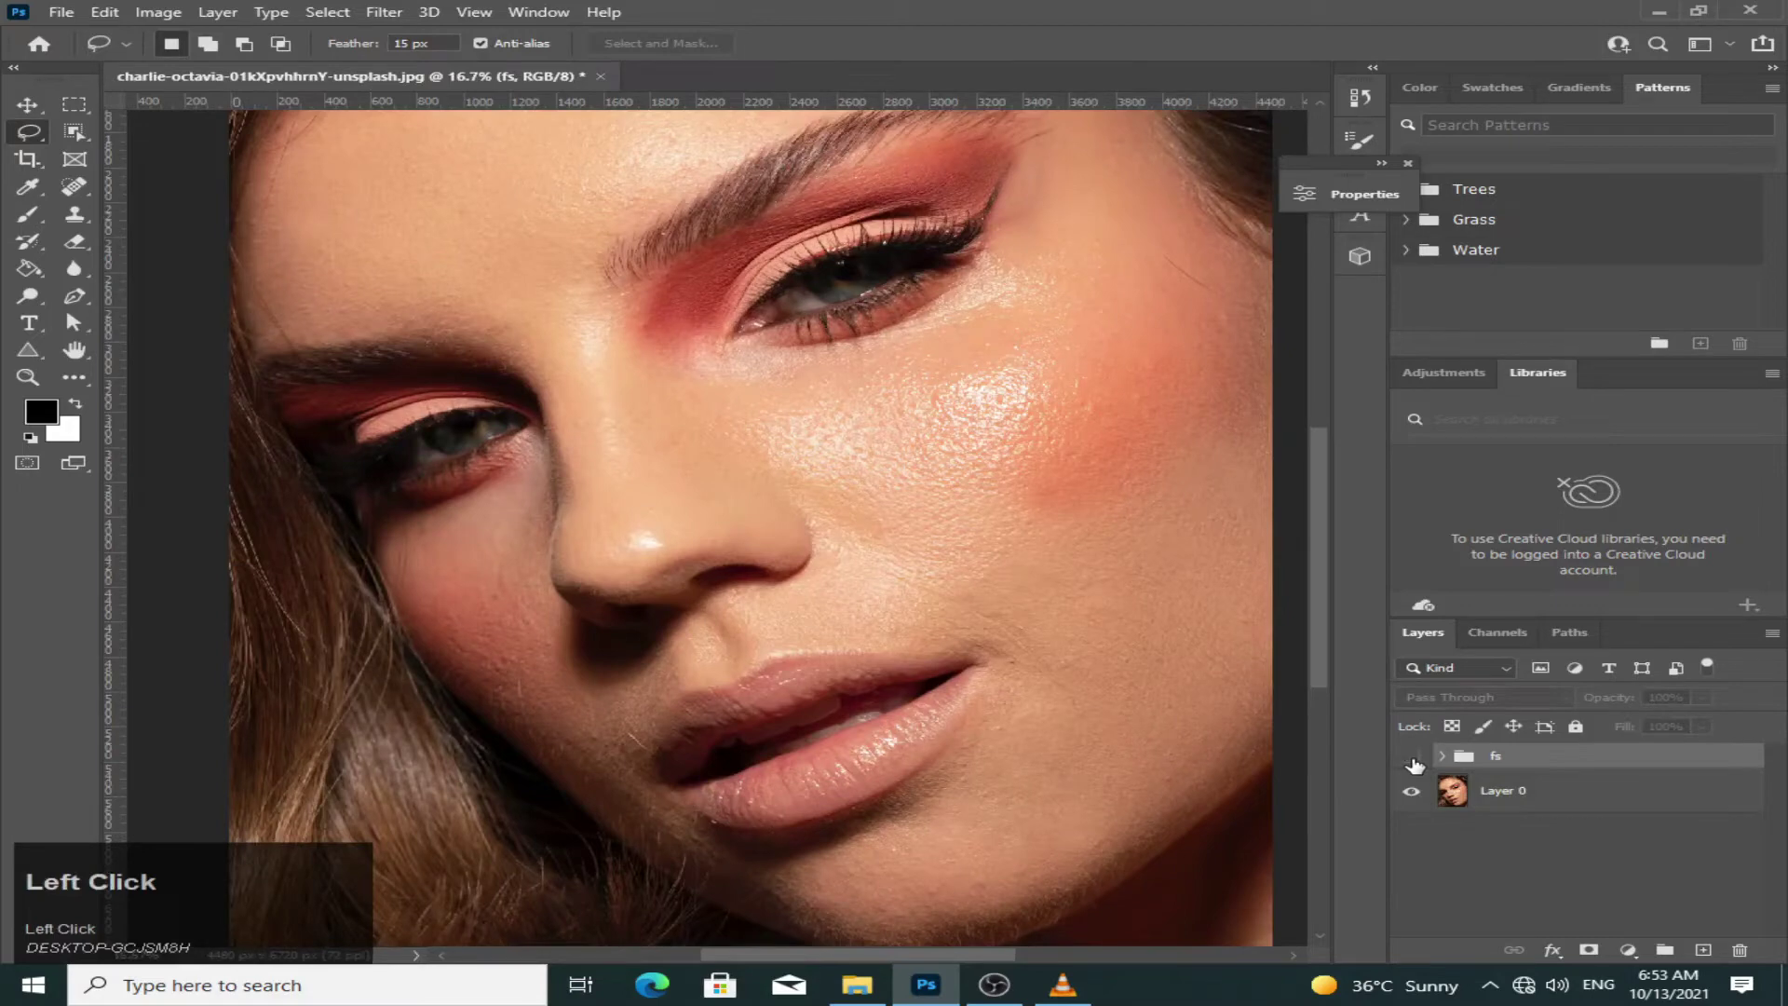
click(1412, 757)
click(1412, 756)
click(1412, 756)
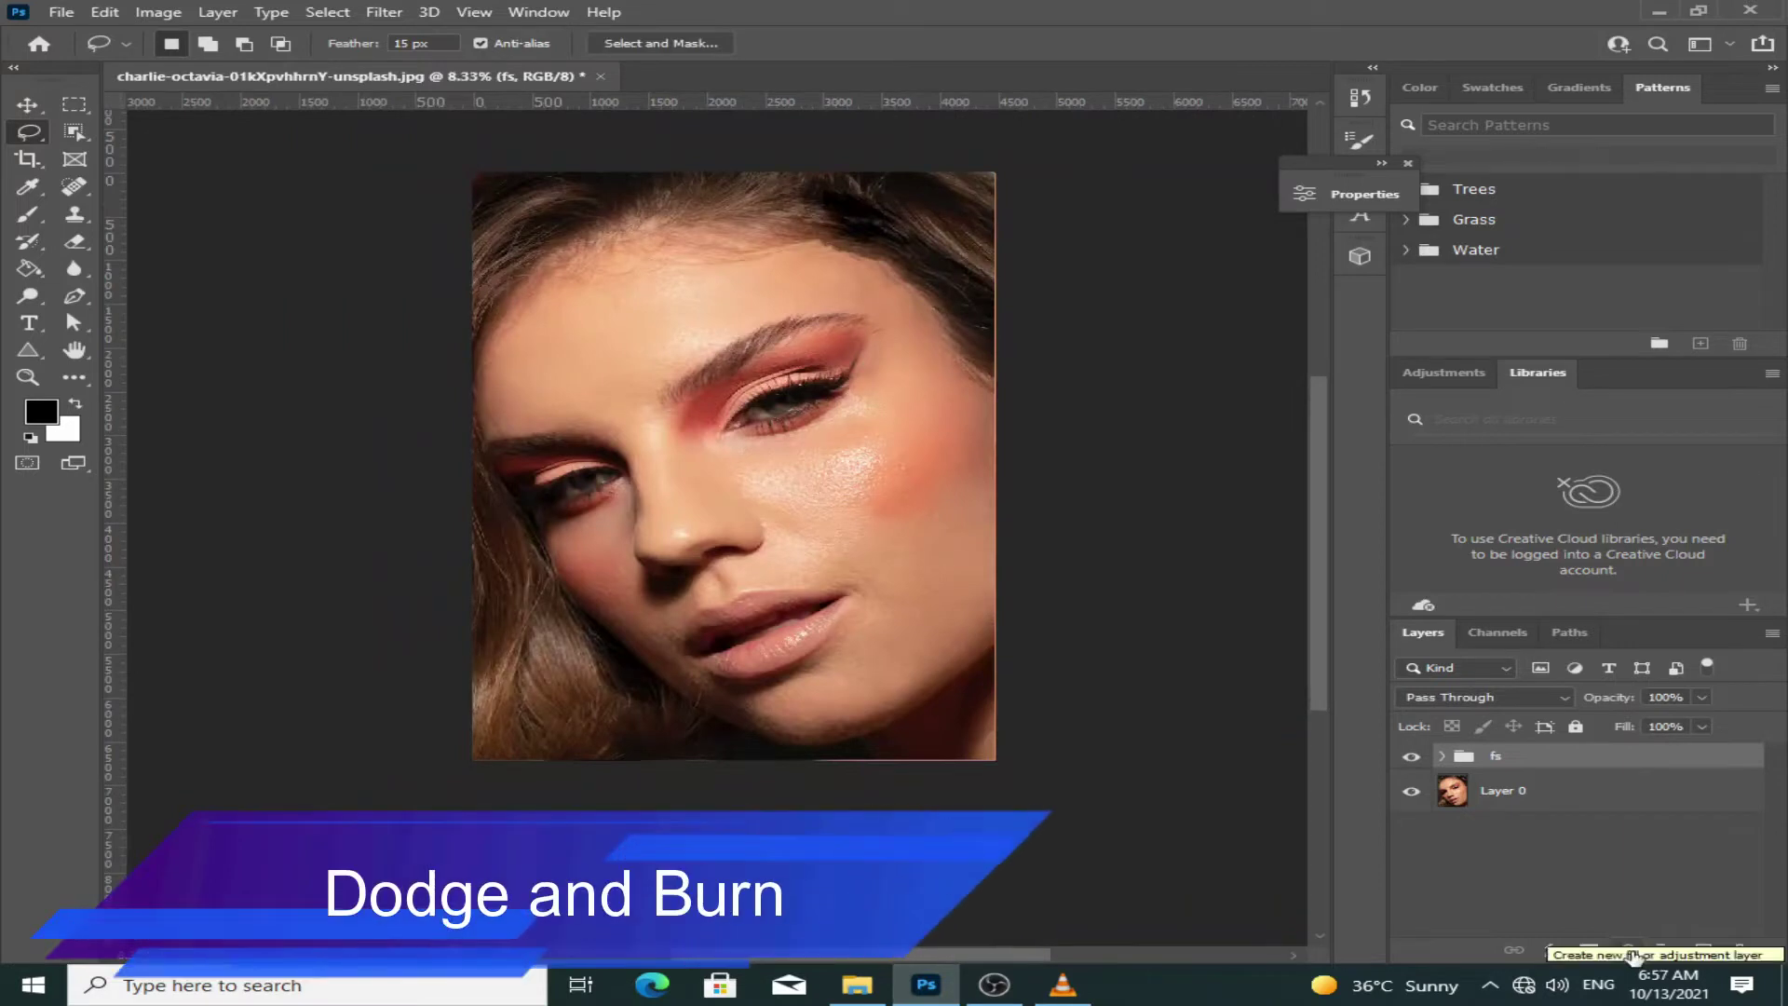
- Add a Curves adjustment layer above the fs group, pull its midpoint down to darken the image, and target the layer's mask
click(1630, 950)
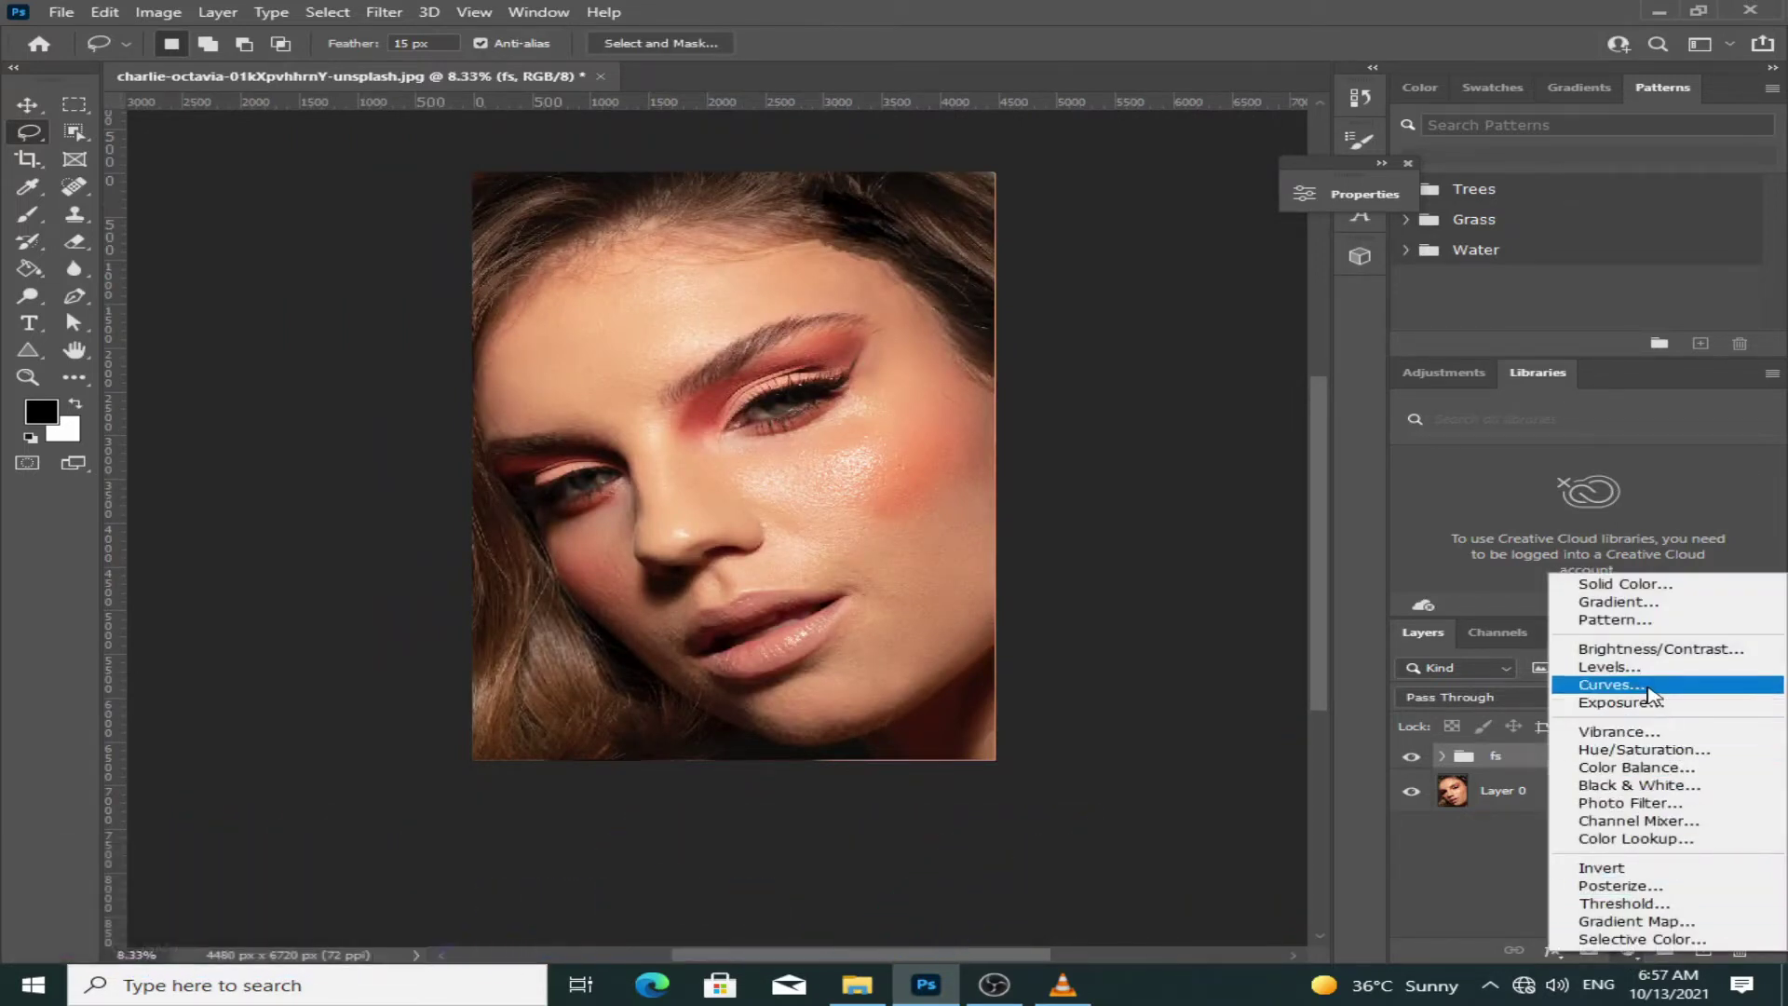
click(1611, 685)
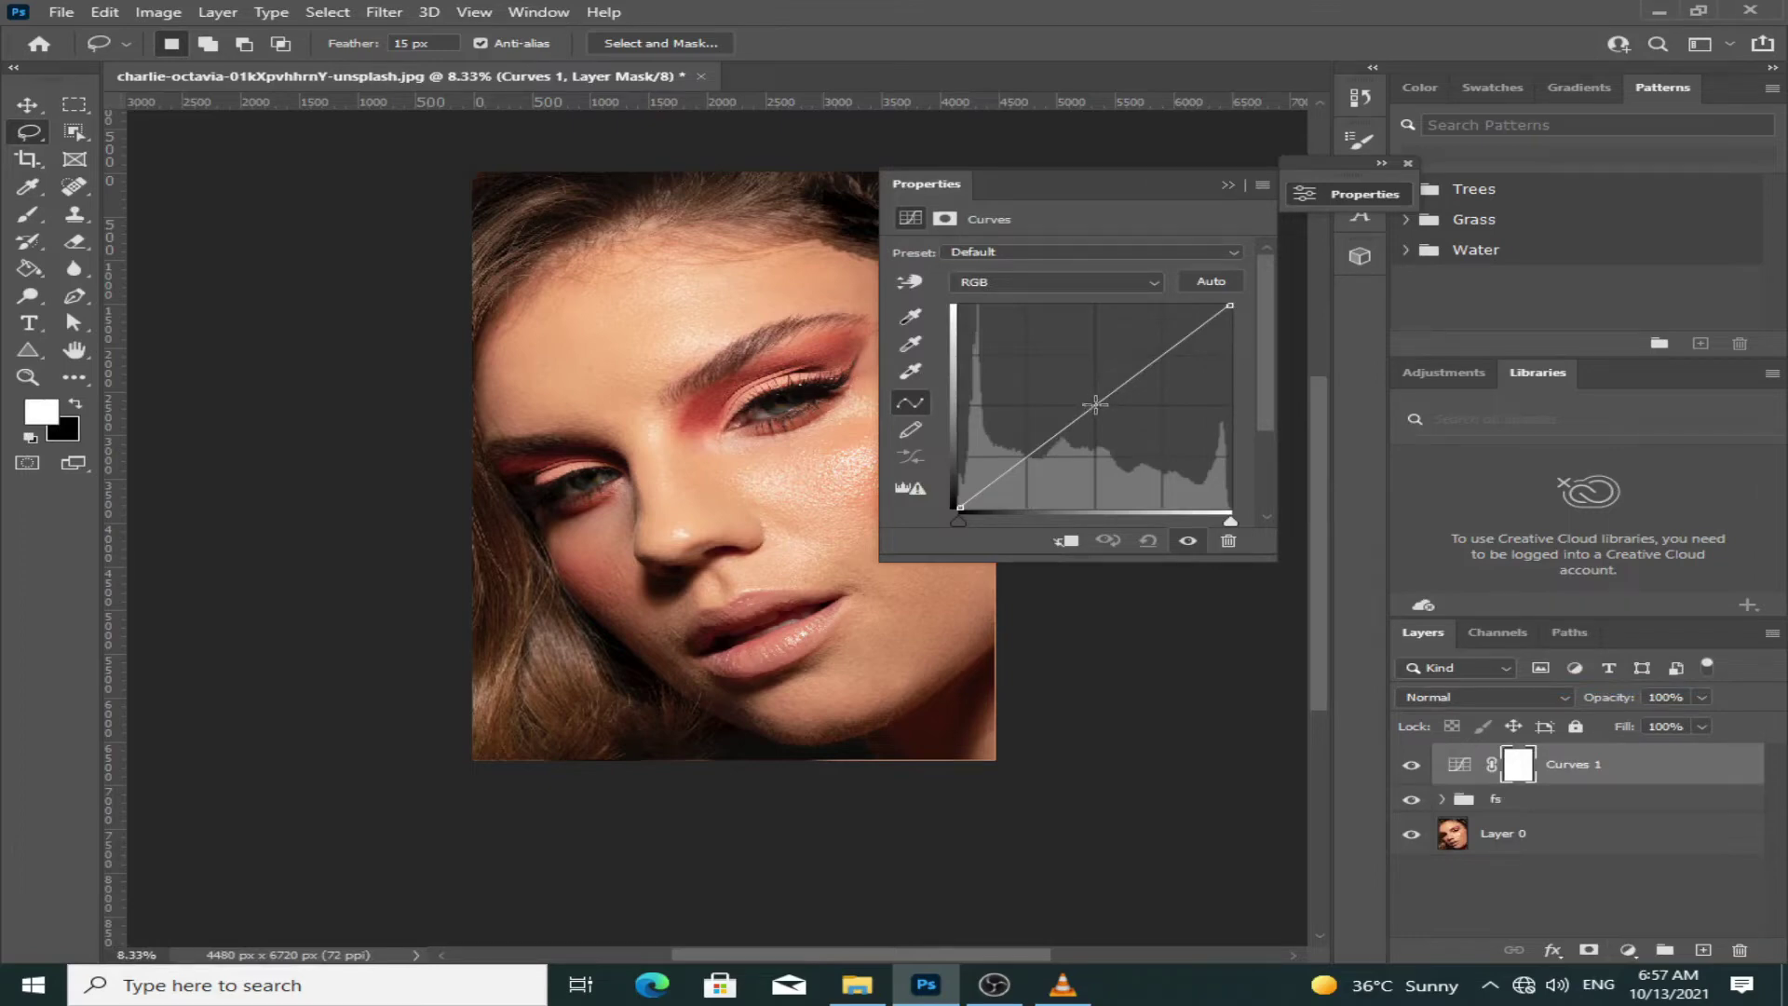
drag(1095, 404, 1133, 429)
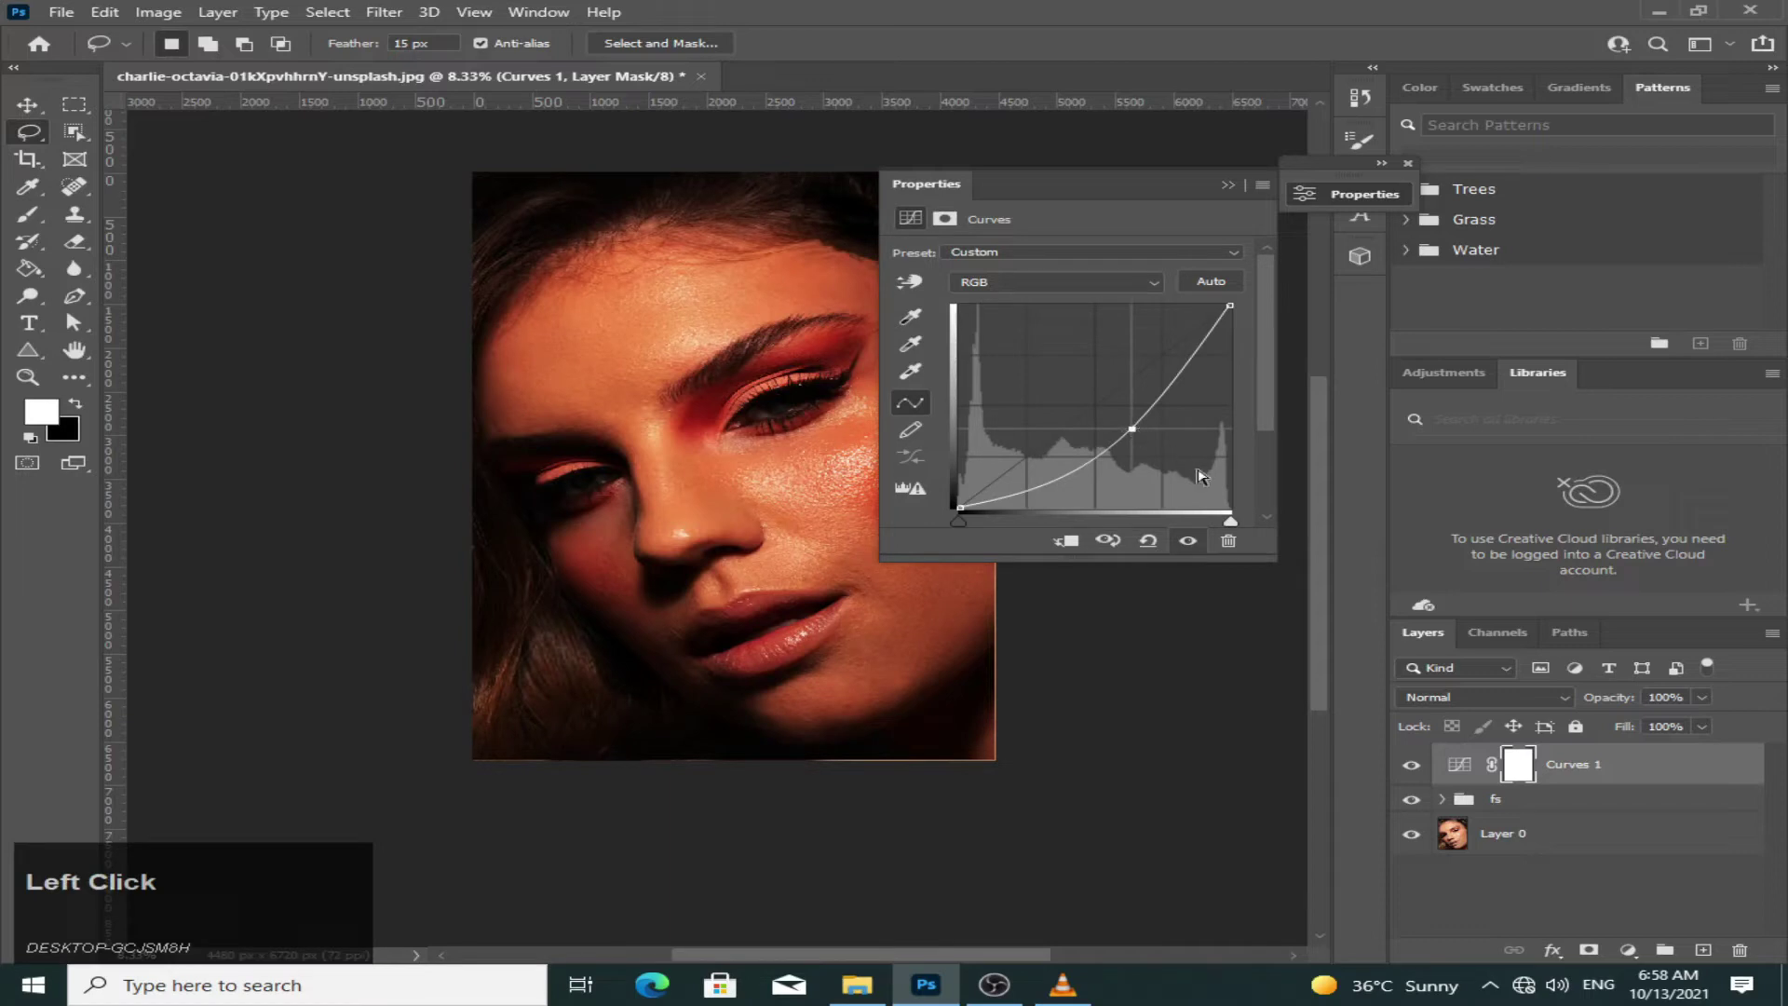
click(1231, 187)
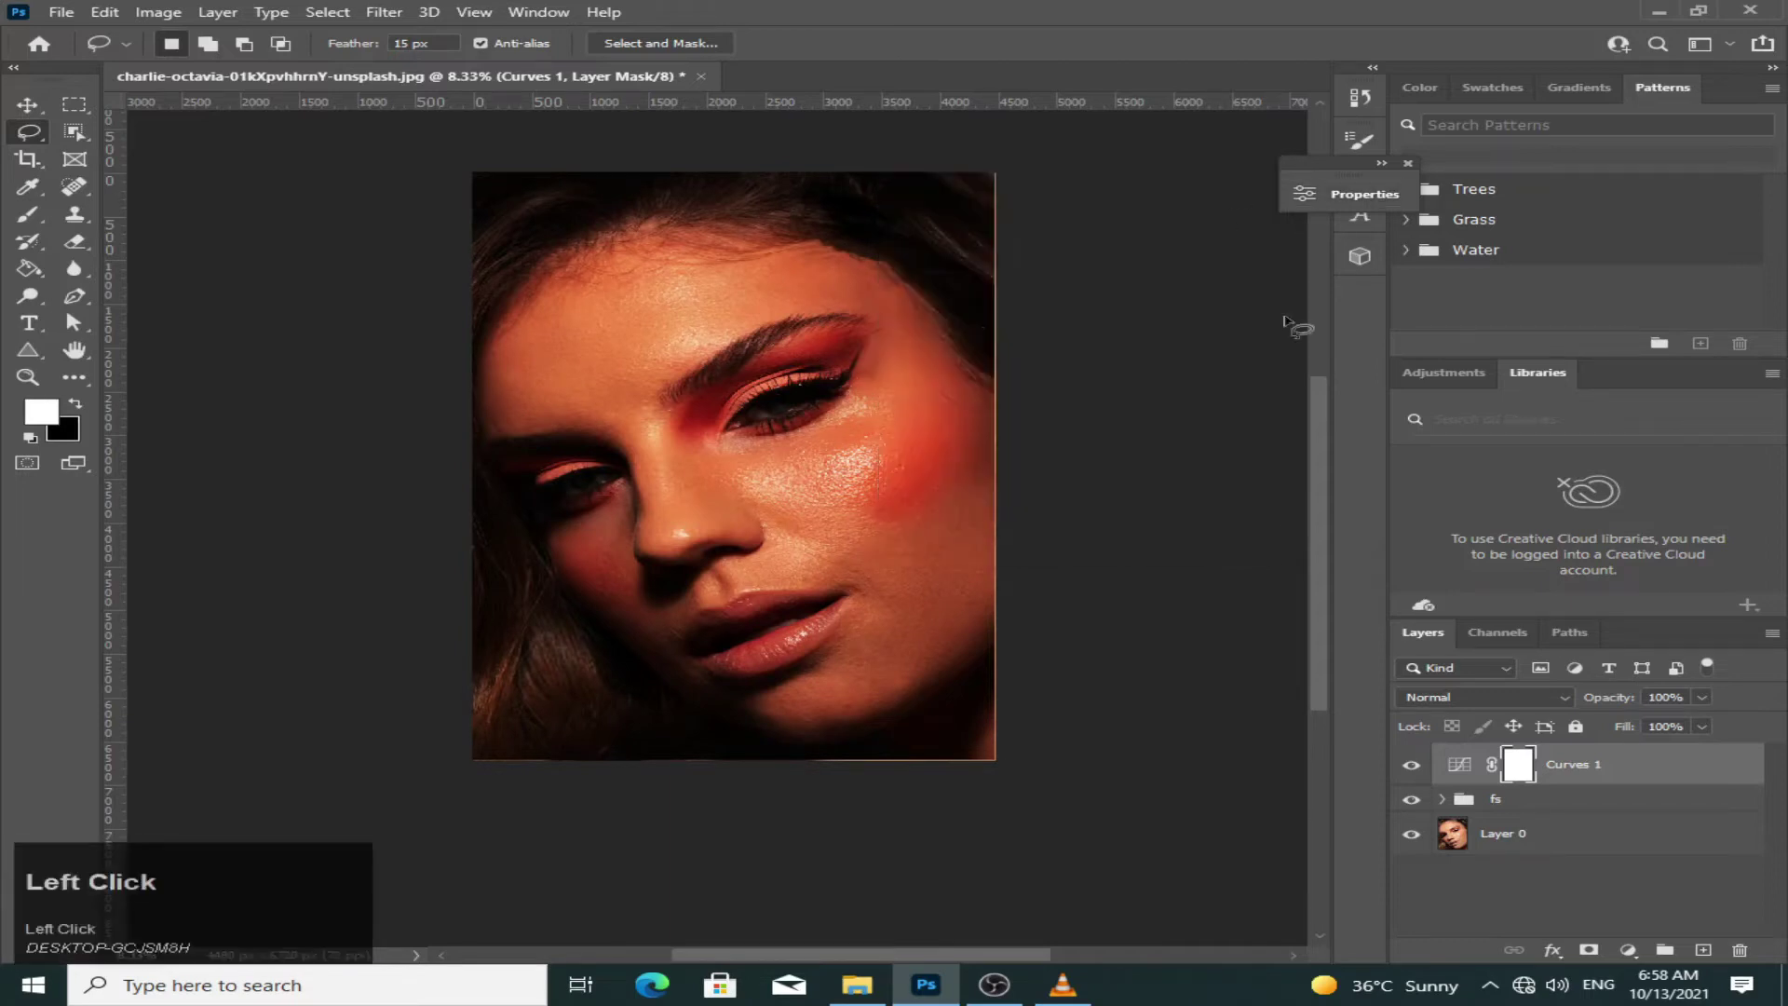
ctrl+click(1528, 771)
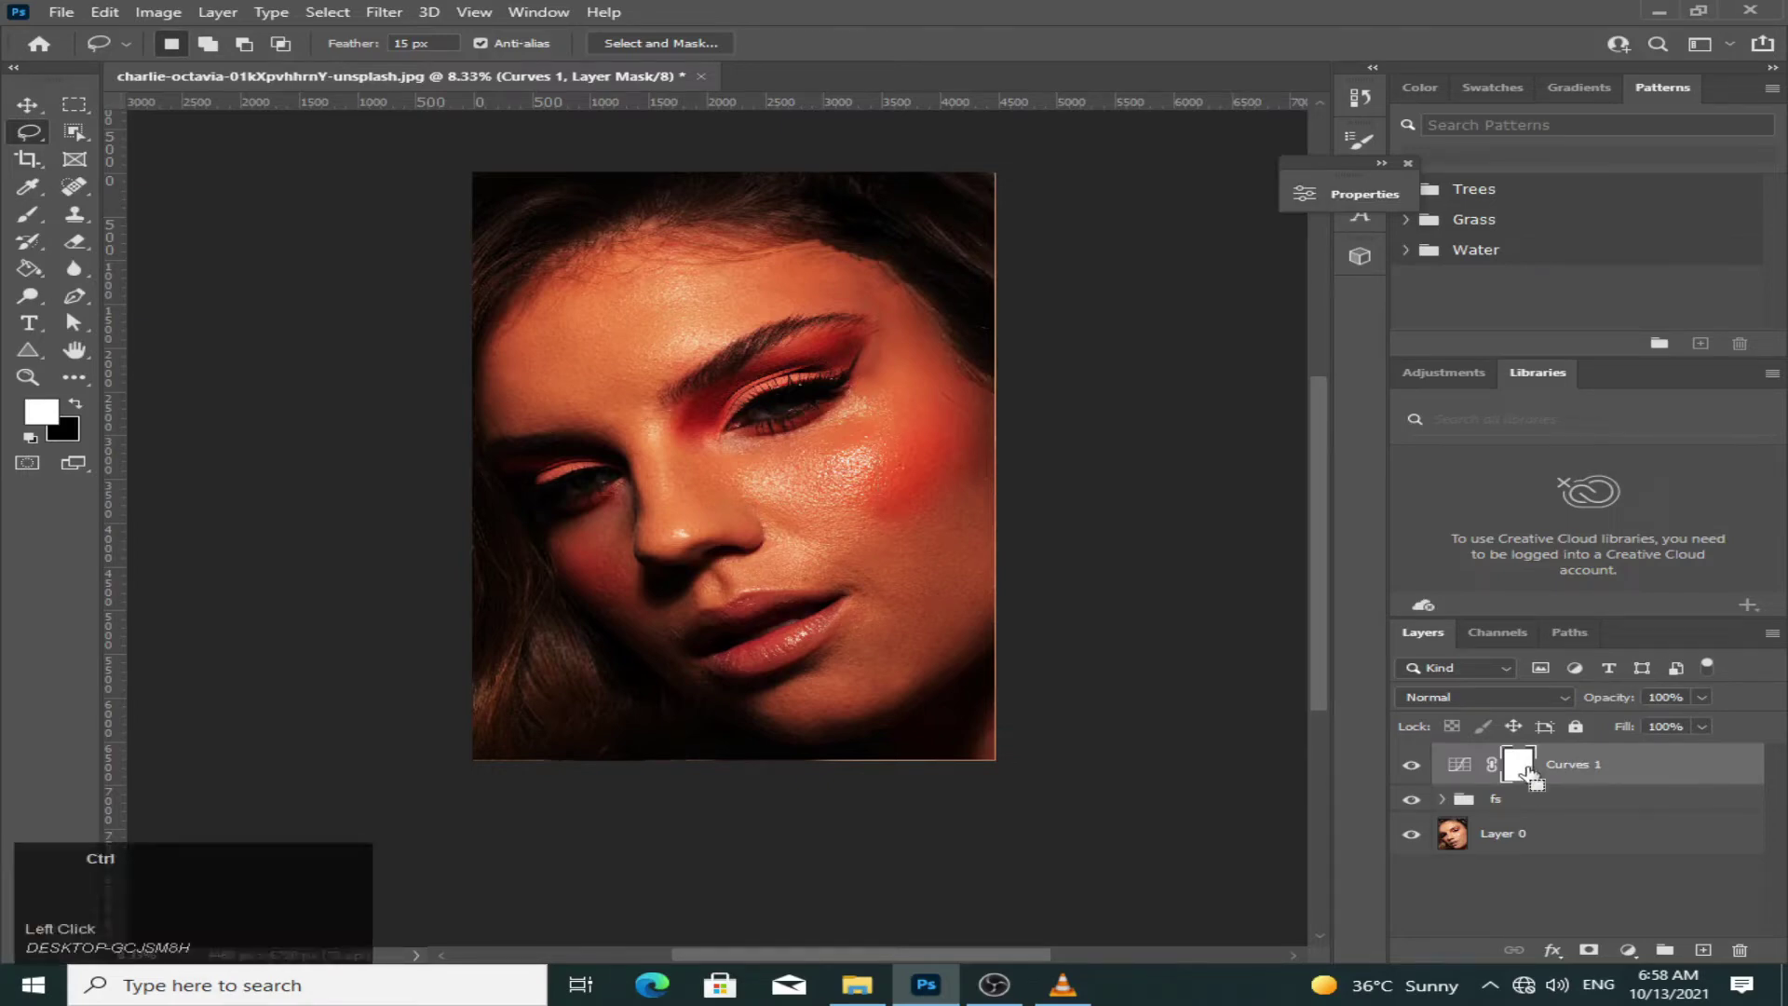
- Invert the darkening Curves layer's mask to black and rename the layer burn
key(ctrl+i)
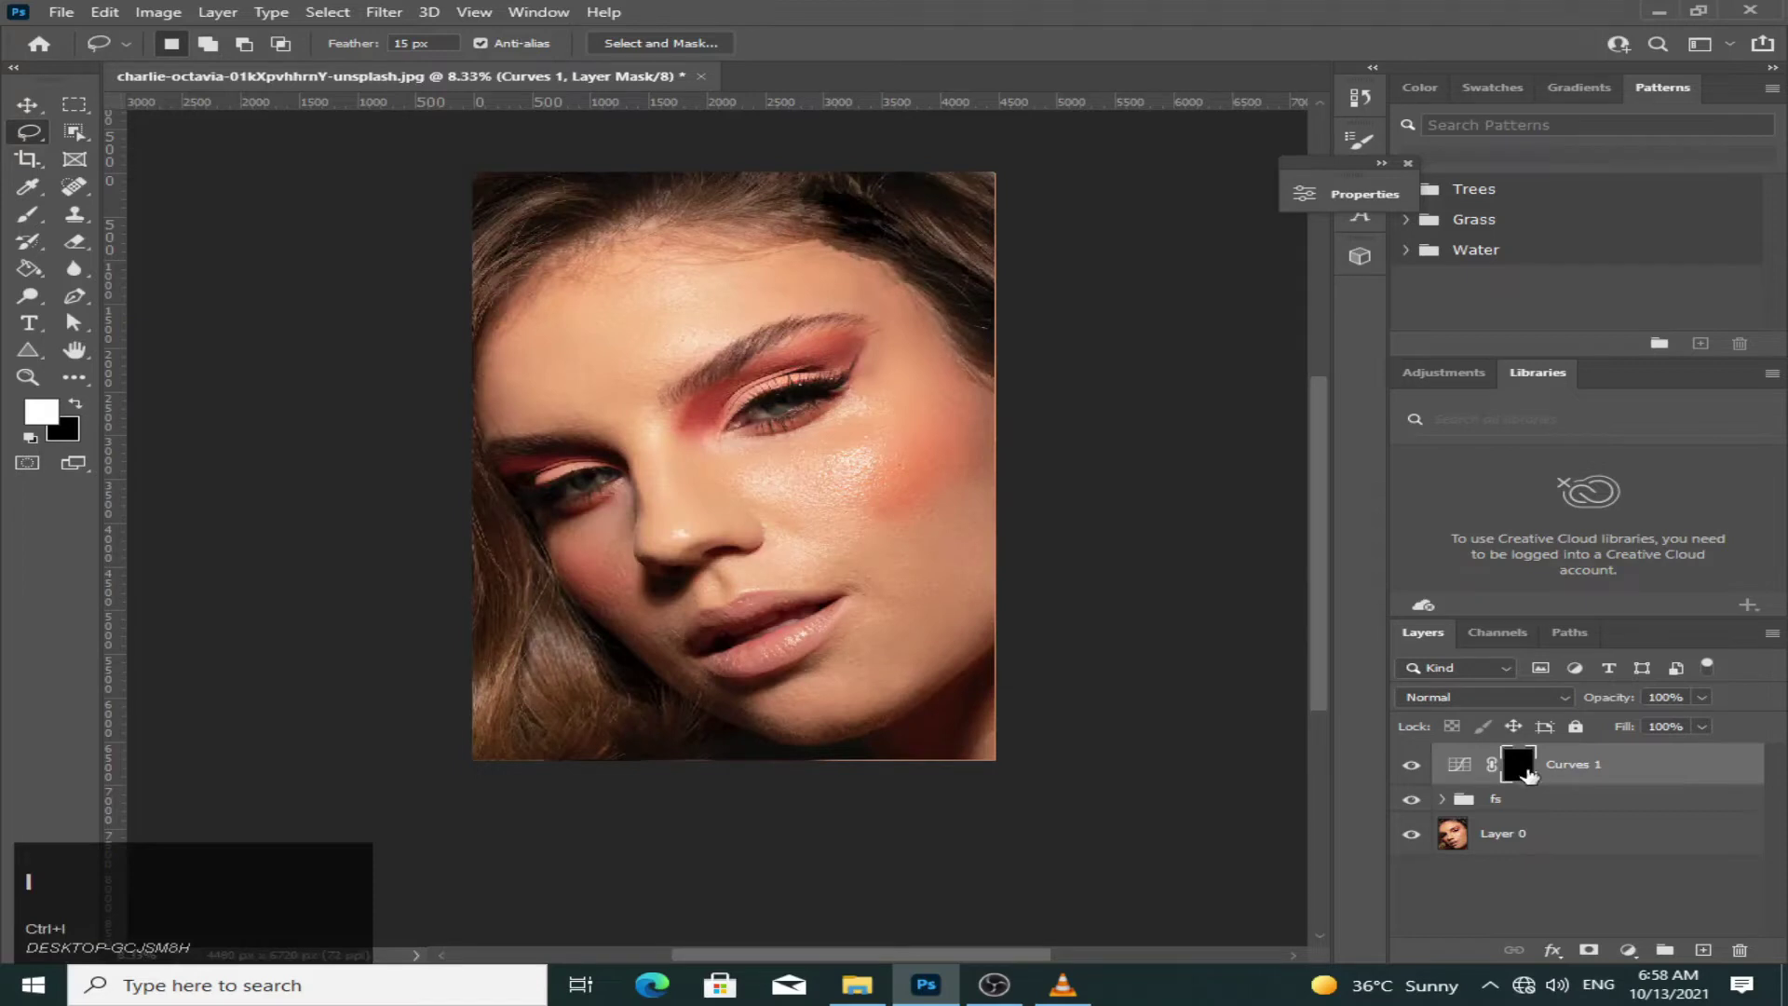
double_click(1572, 763)
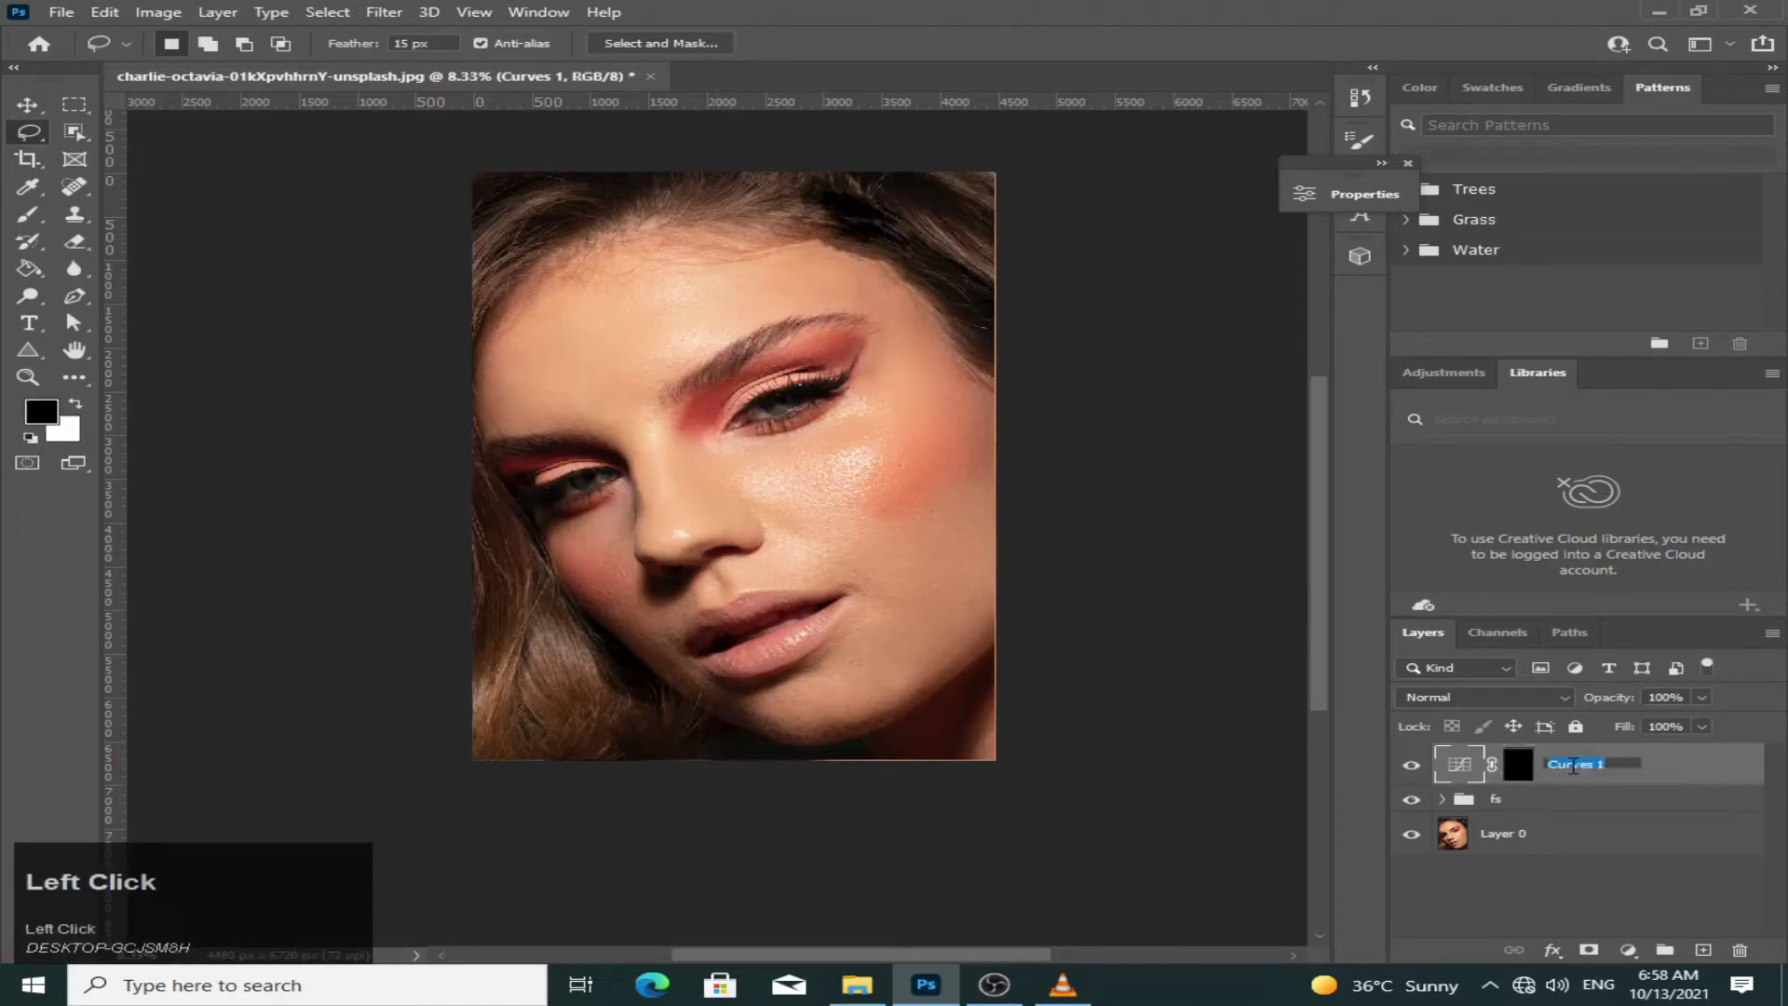
text(burn)
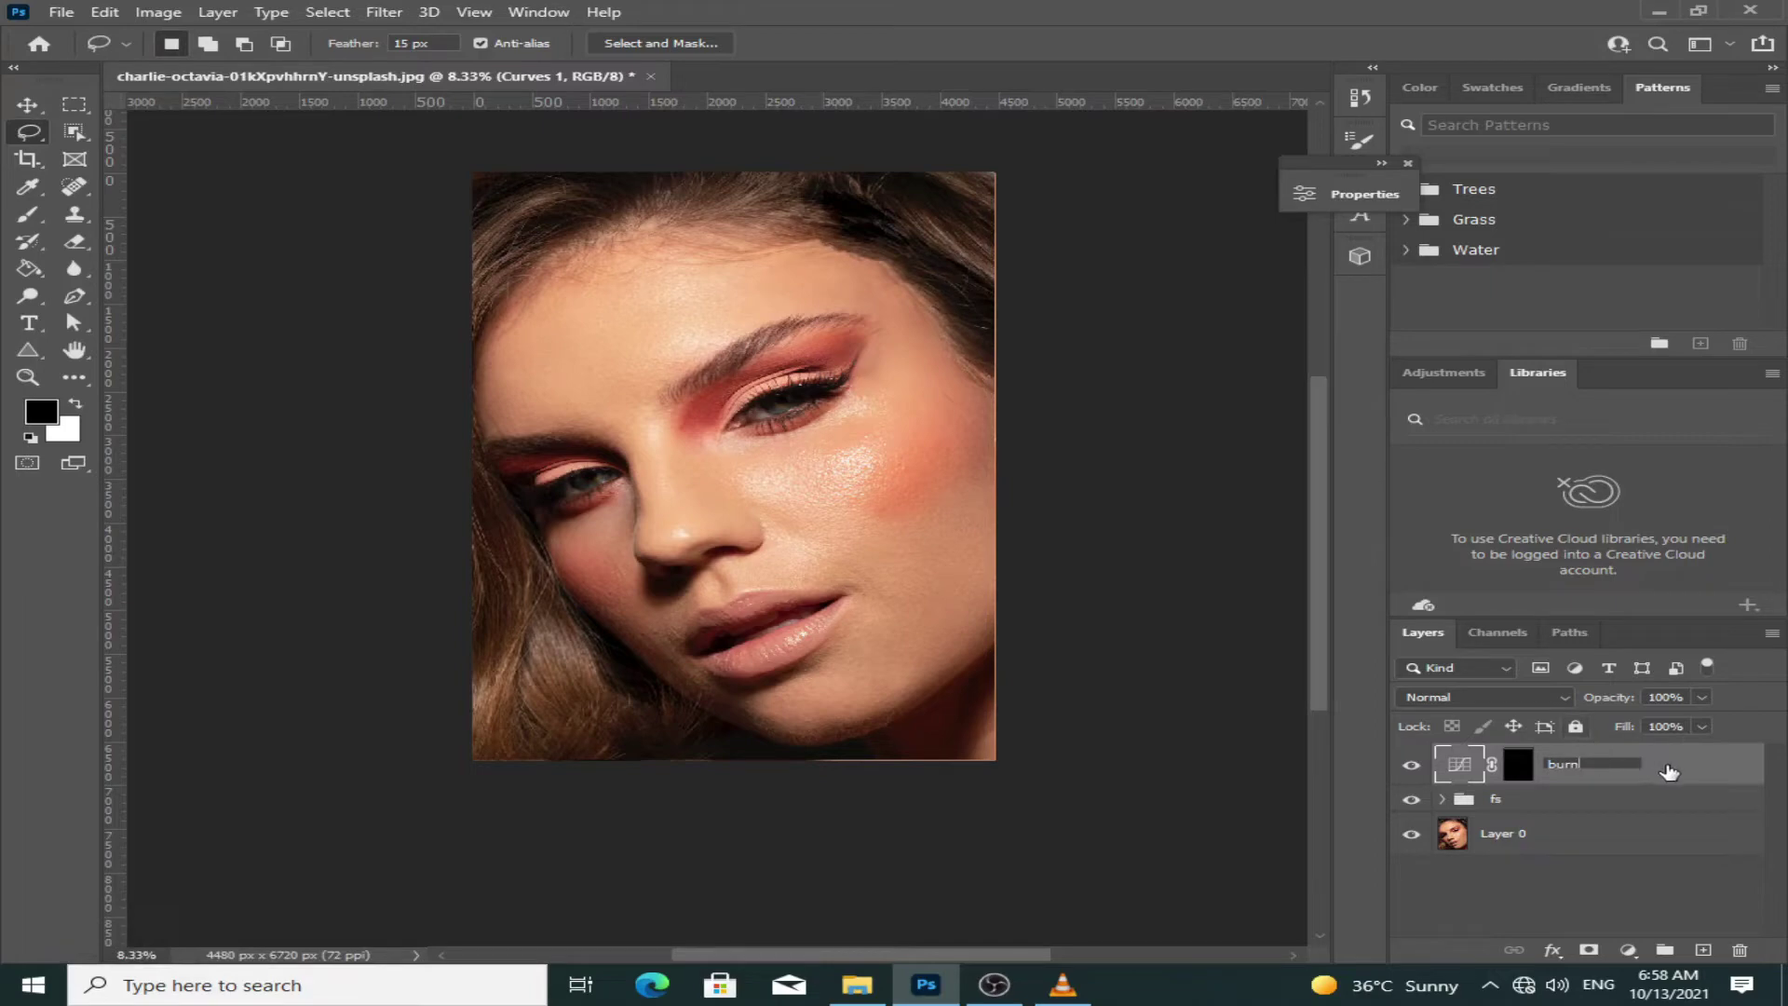
click(1669, 772)
- Add a second Curves adjustment layer above burn and pull its midpoint up to brighten the image
click(1629, 950)
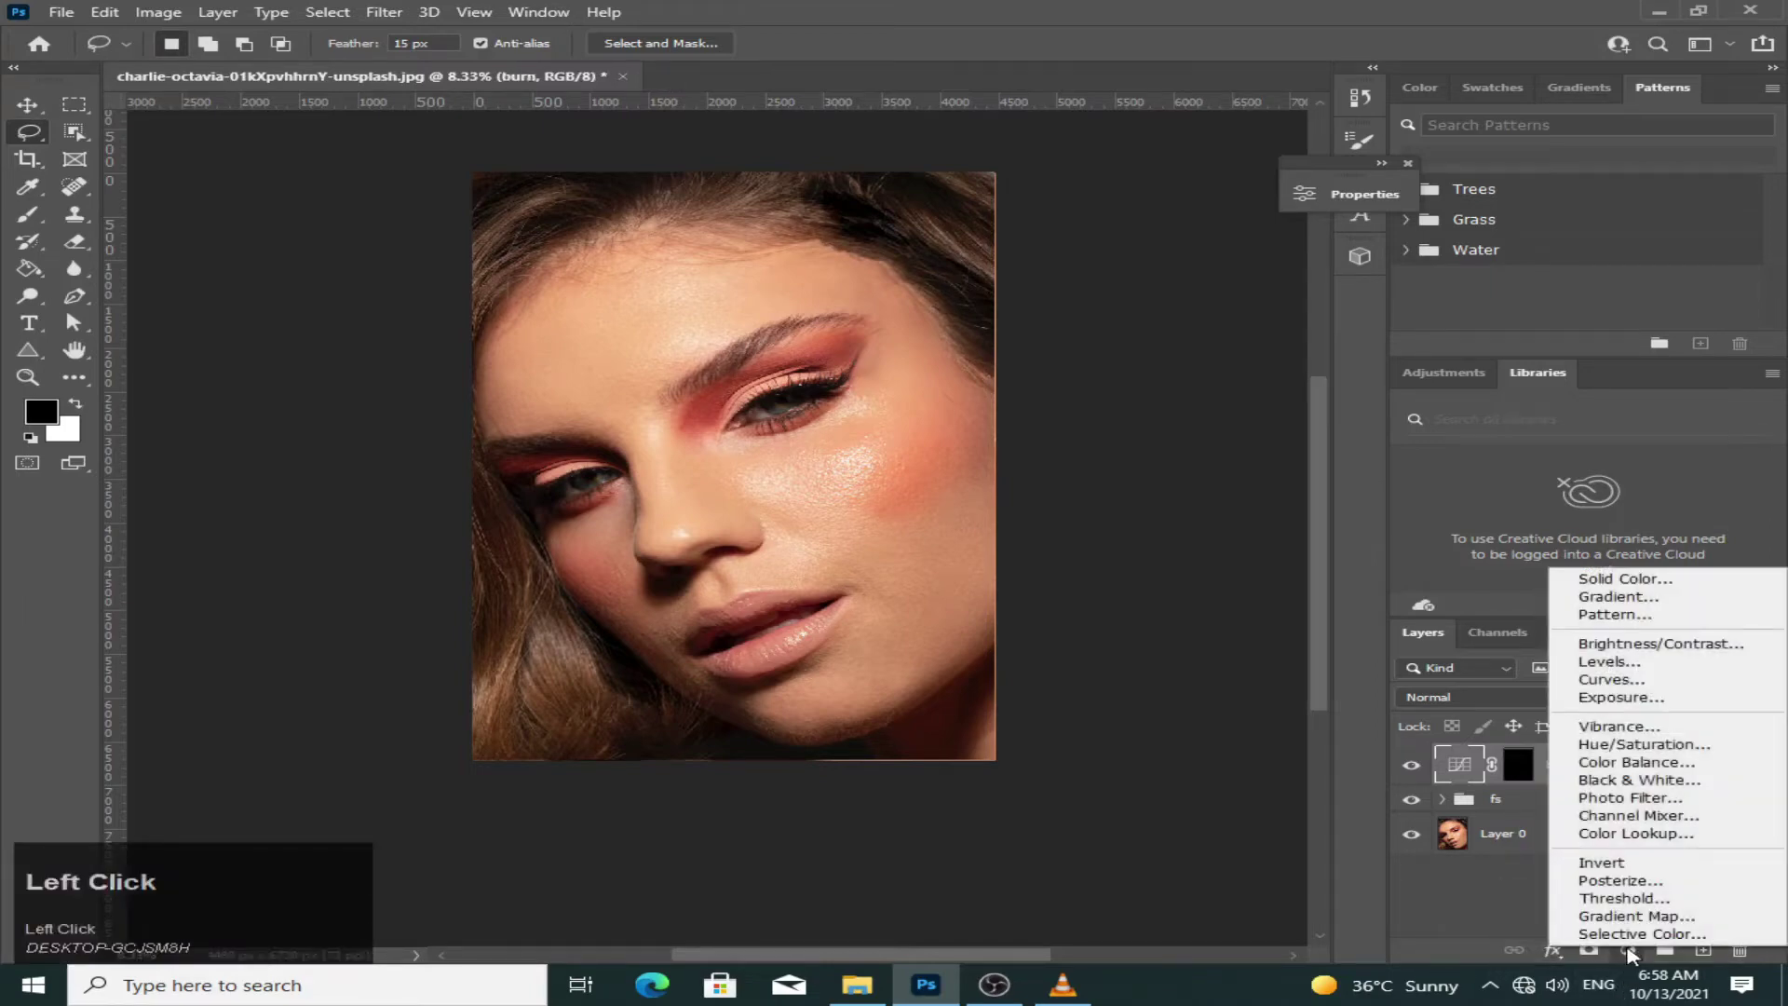
click(1644, 680)
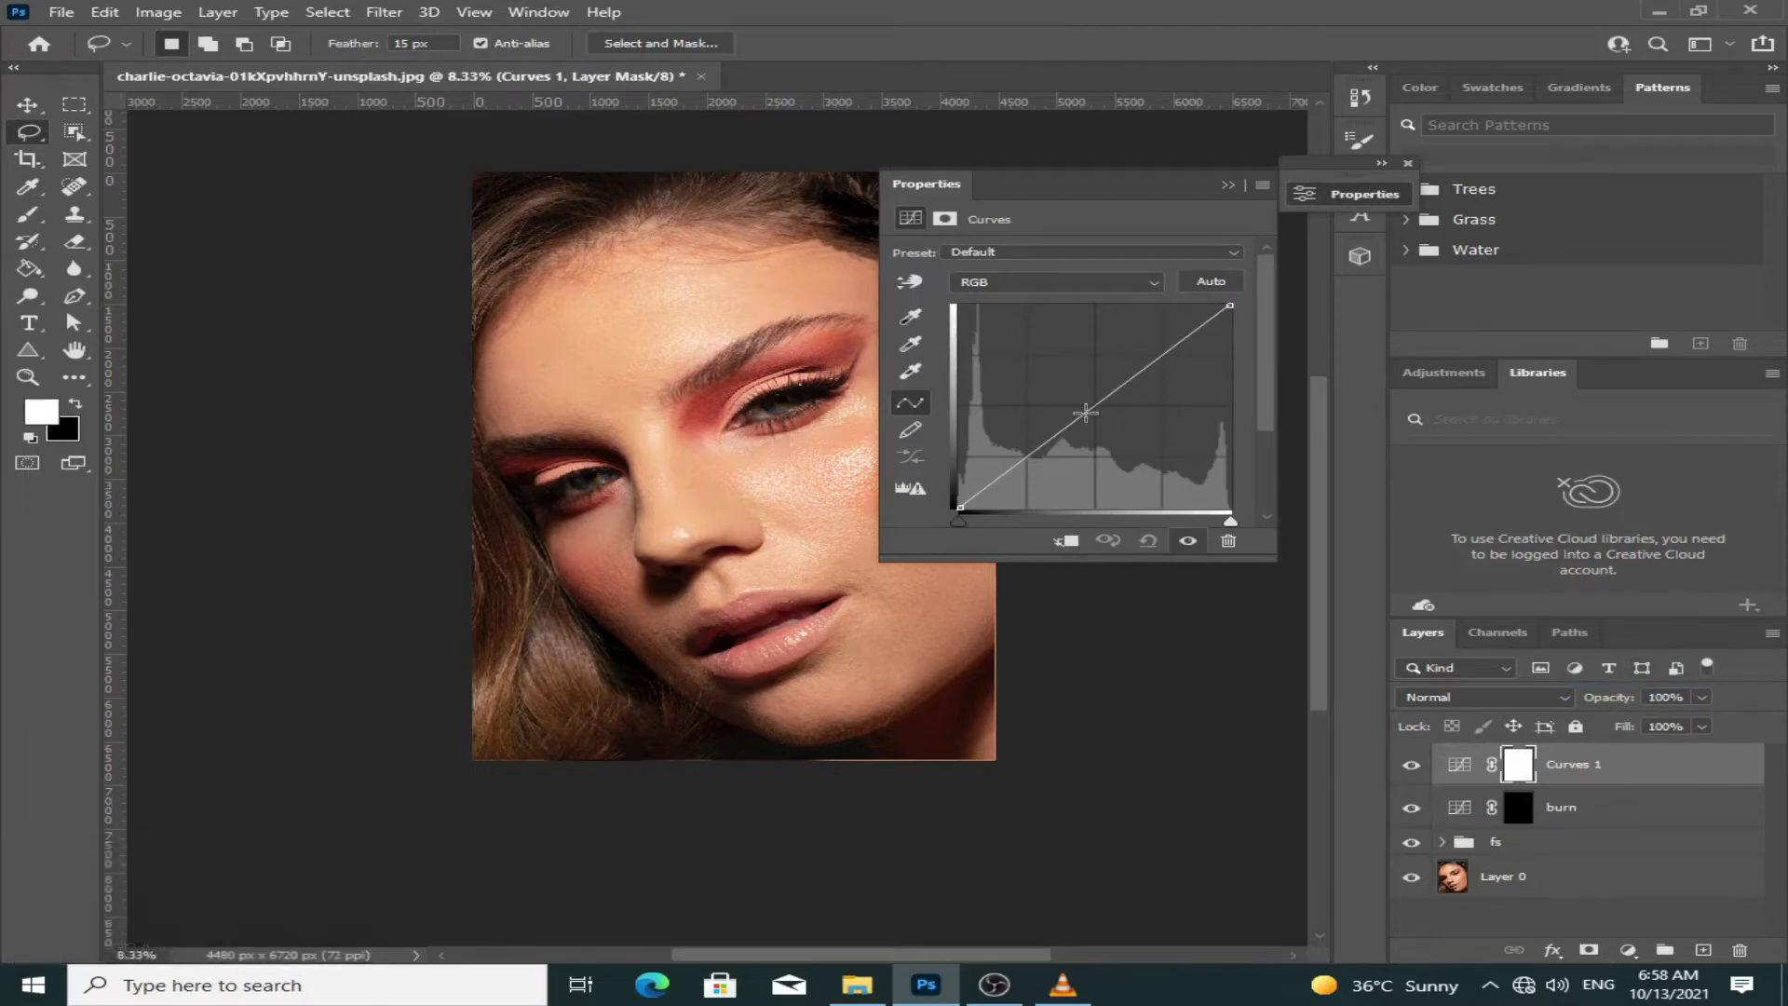
drag(1095, 405, 1061, 383)
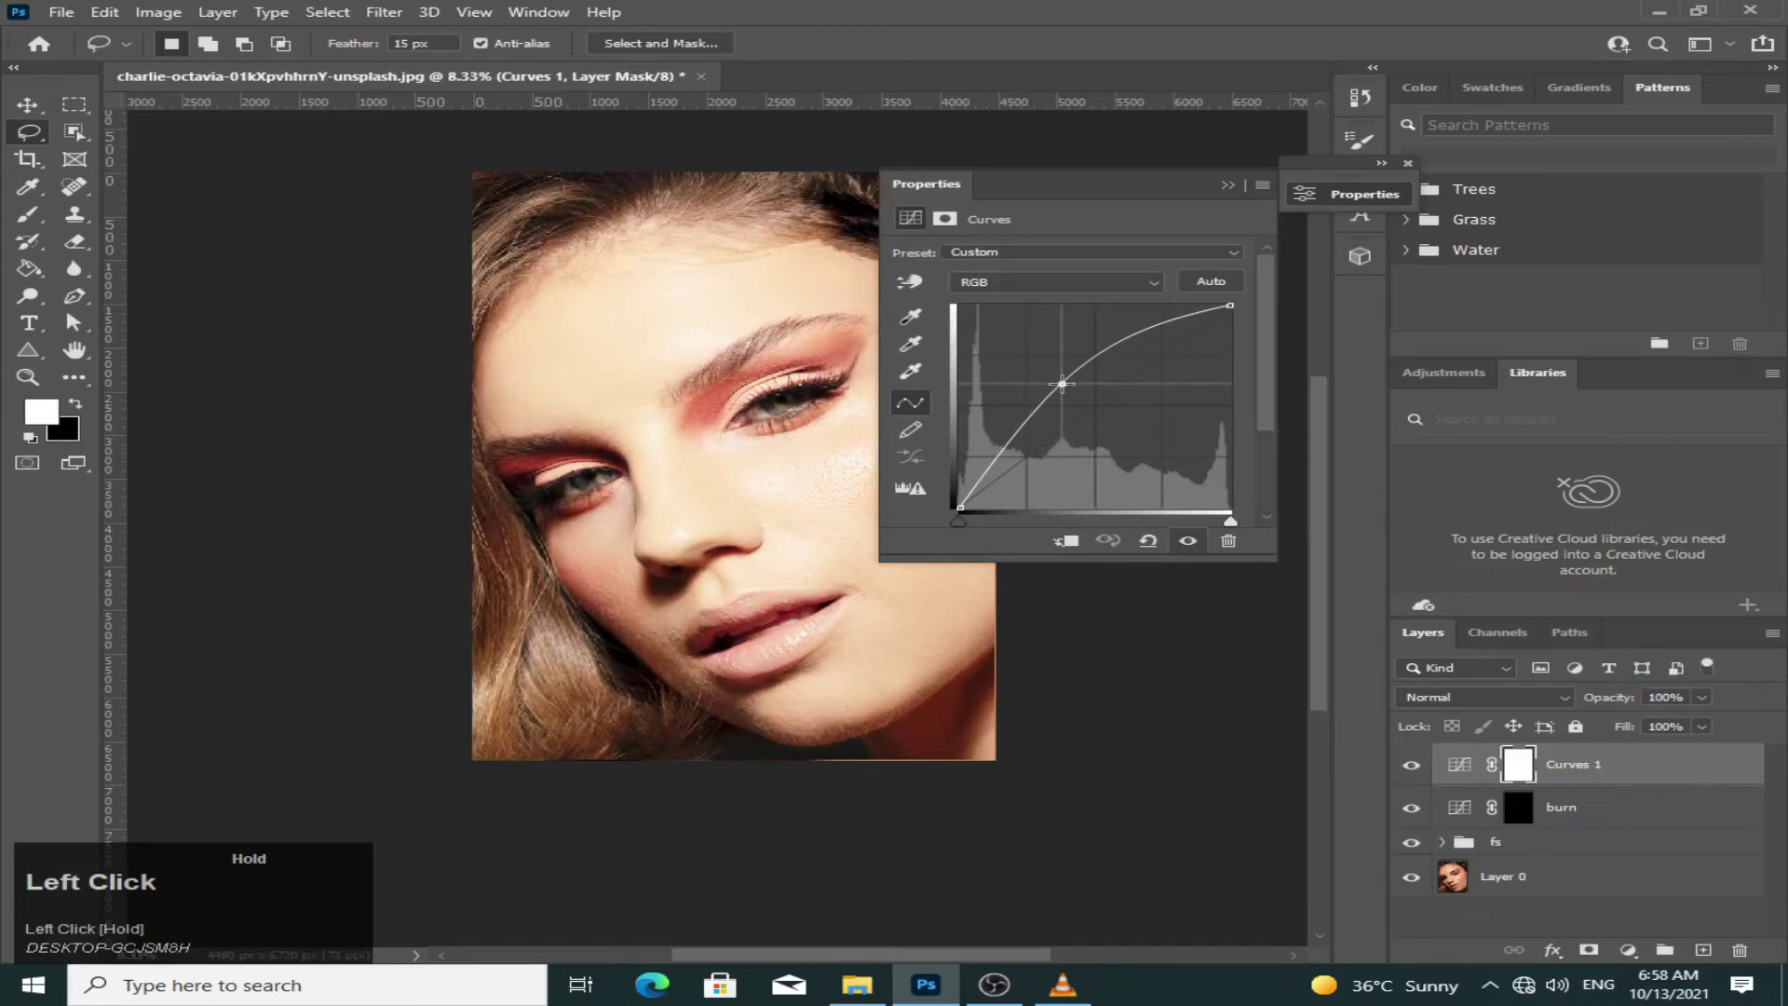
drag(1062, 383, 1065, 384)
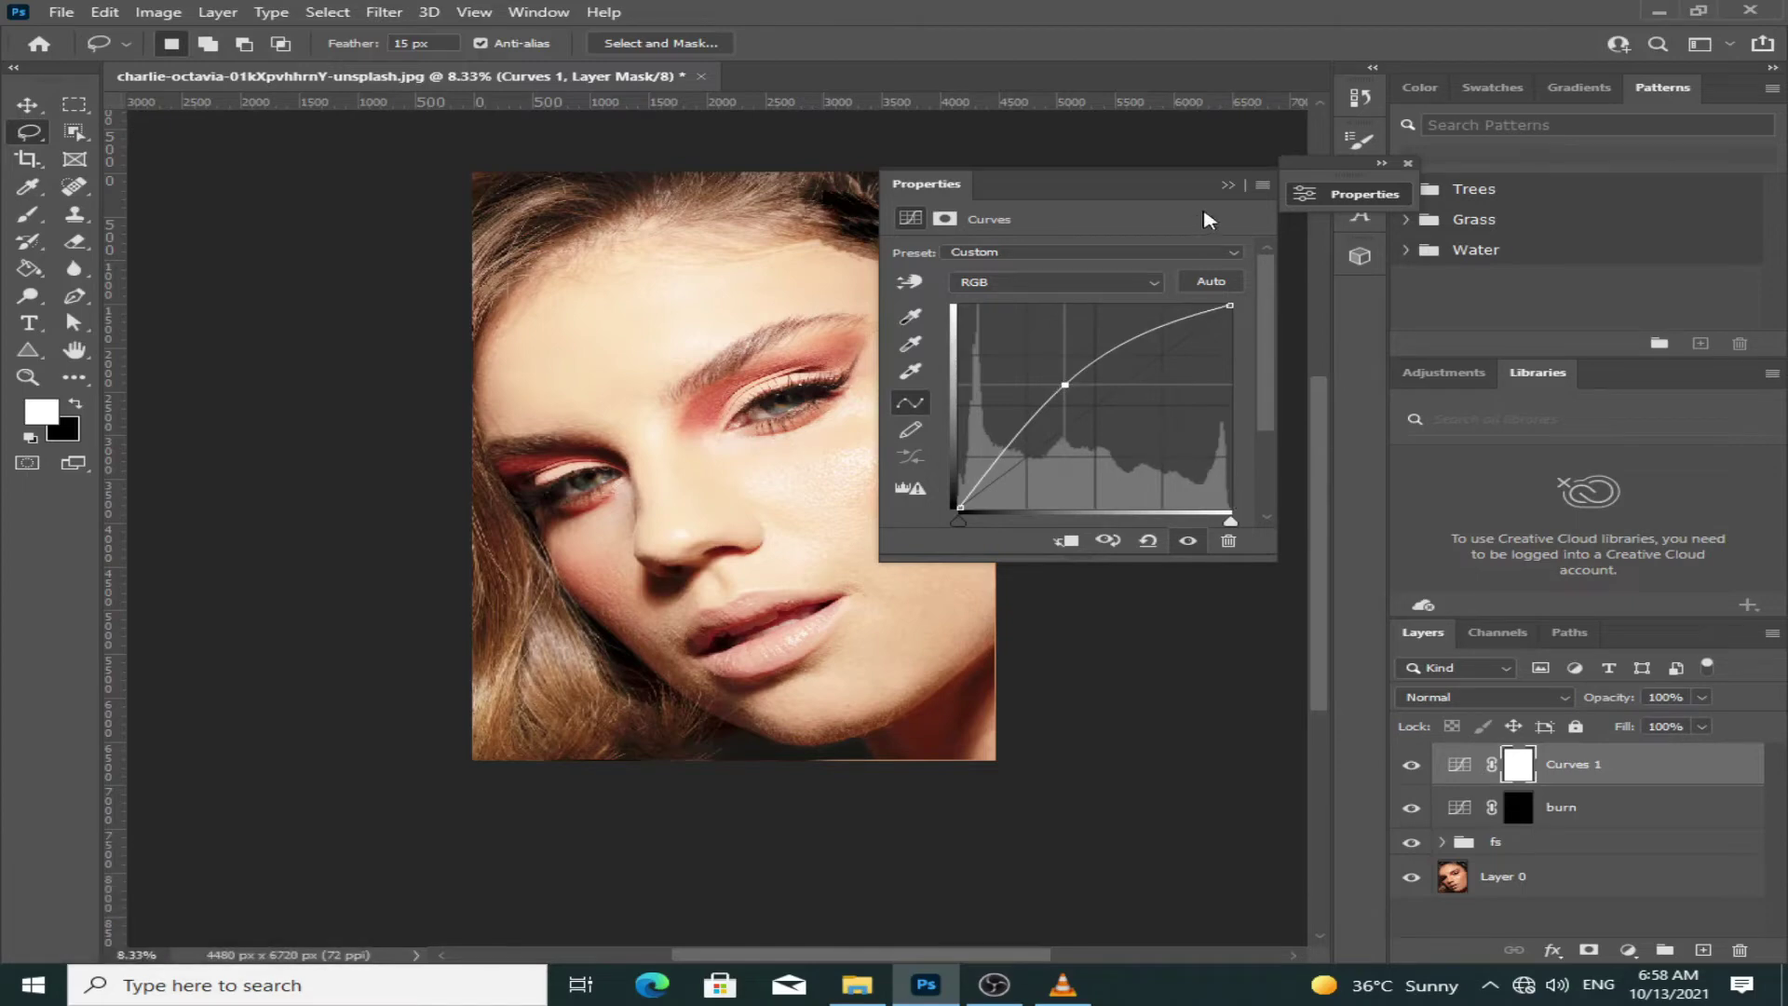
click(1228, 184)
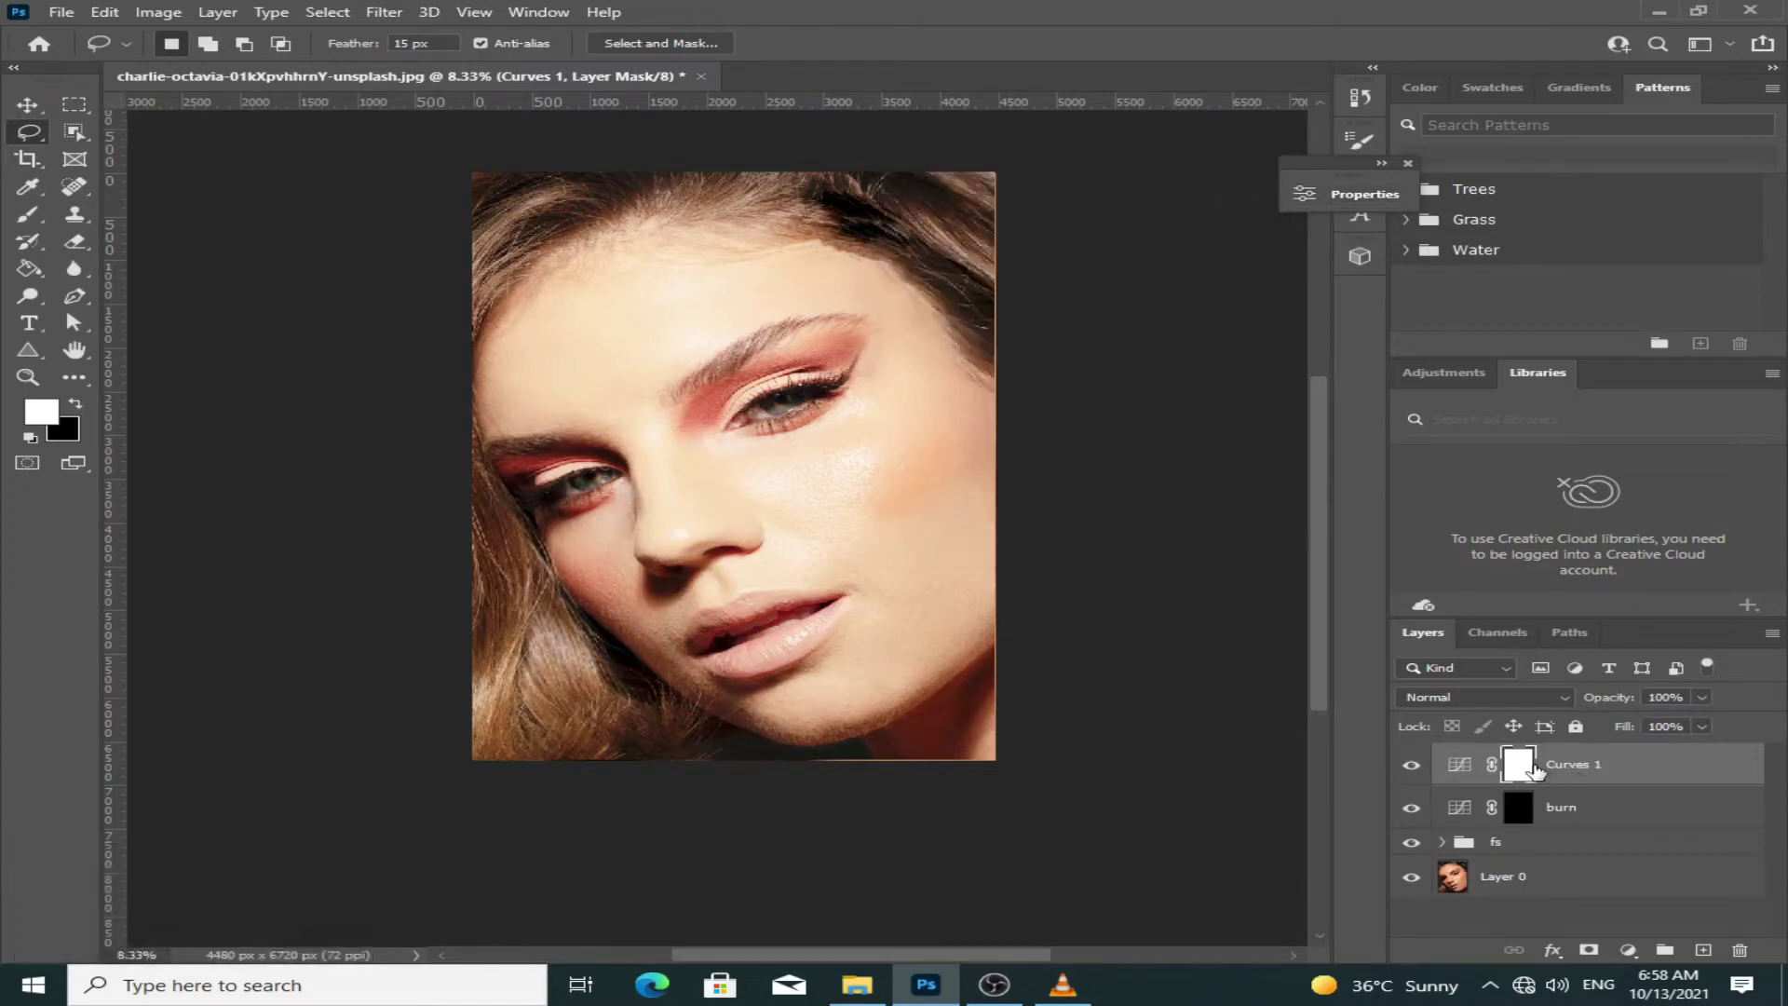
- Invert the brightening Curves layer's mask to black and rename the layer dudg
click(1532, 770)
key(ctrl+i)
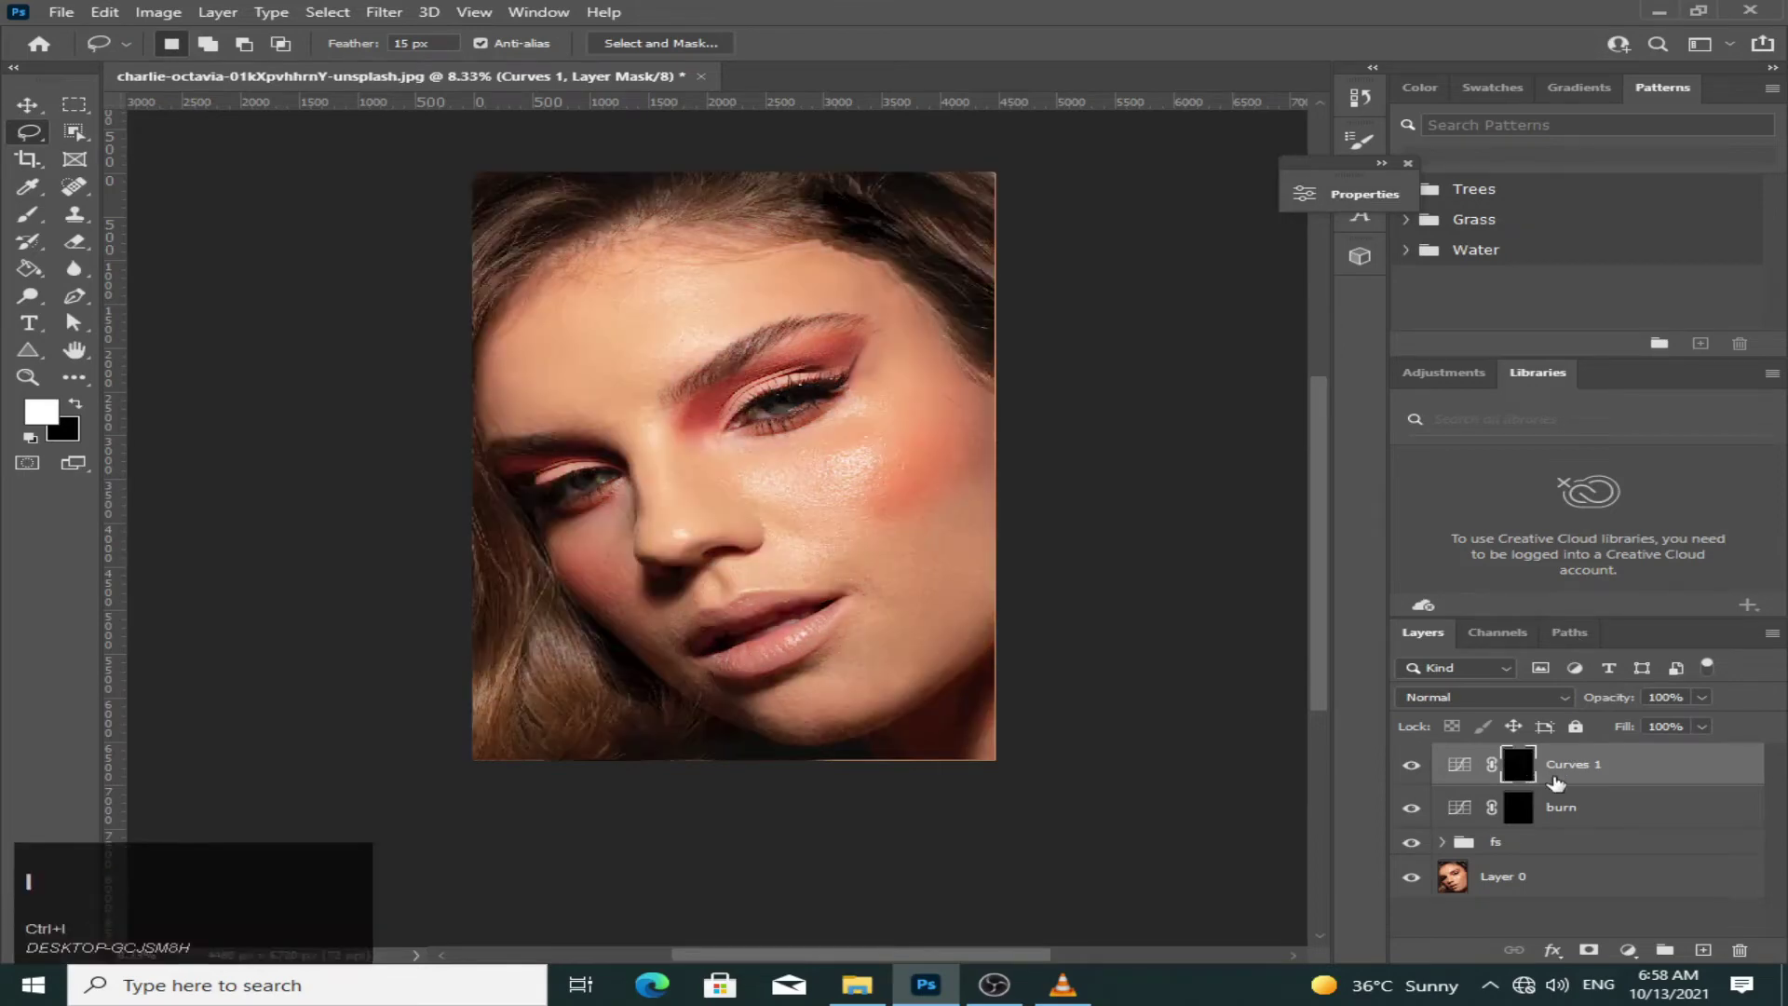
double_click(1574, 766)
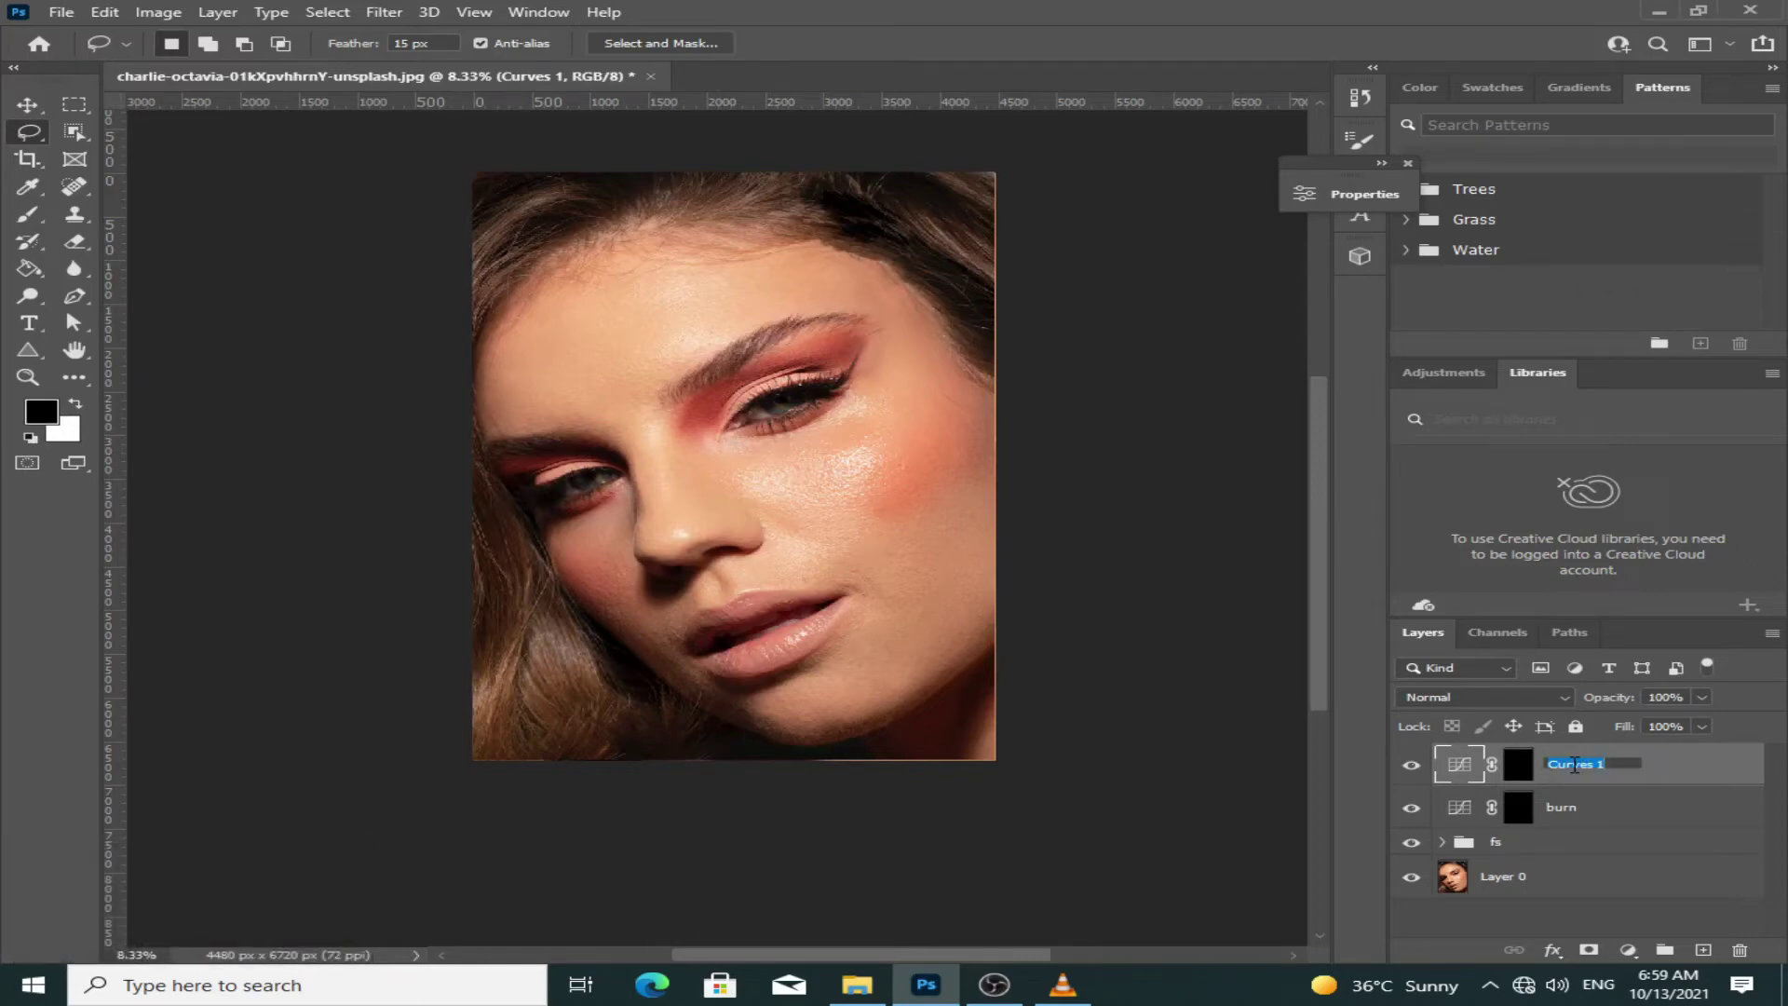
key(BackSpace)
text(d)
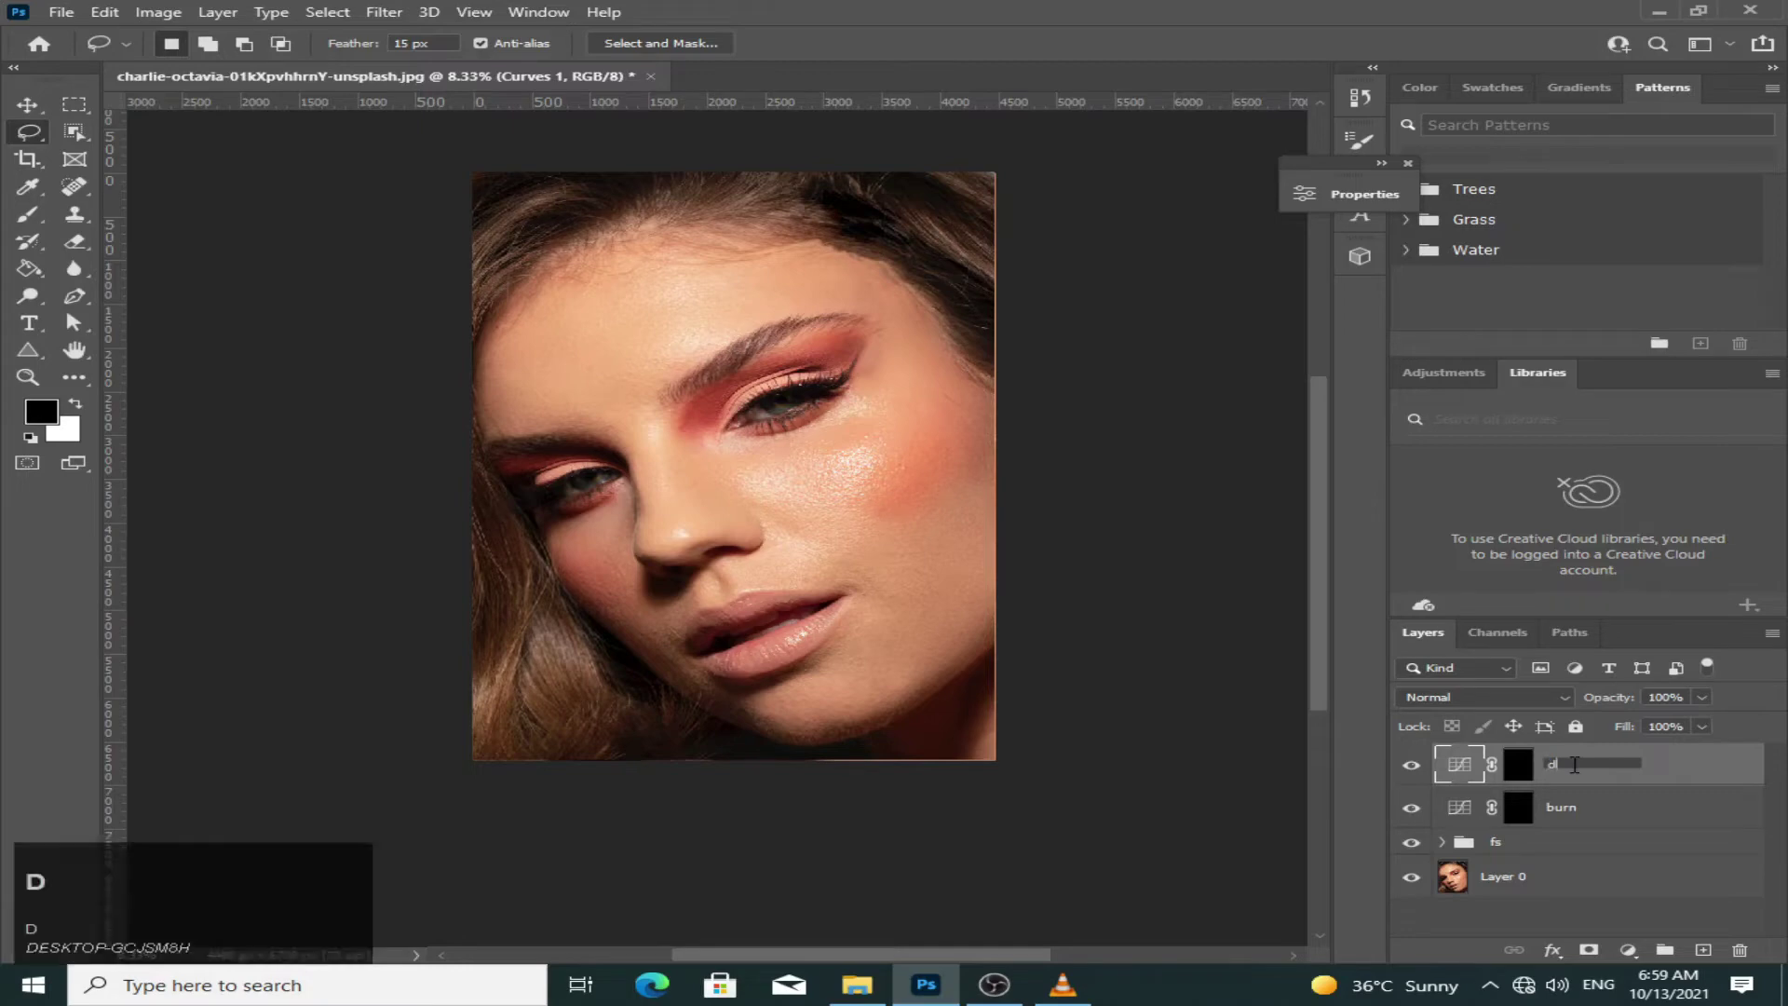
text(udg)
click(1679, 768)
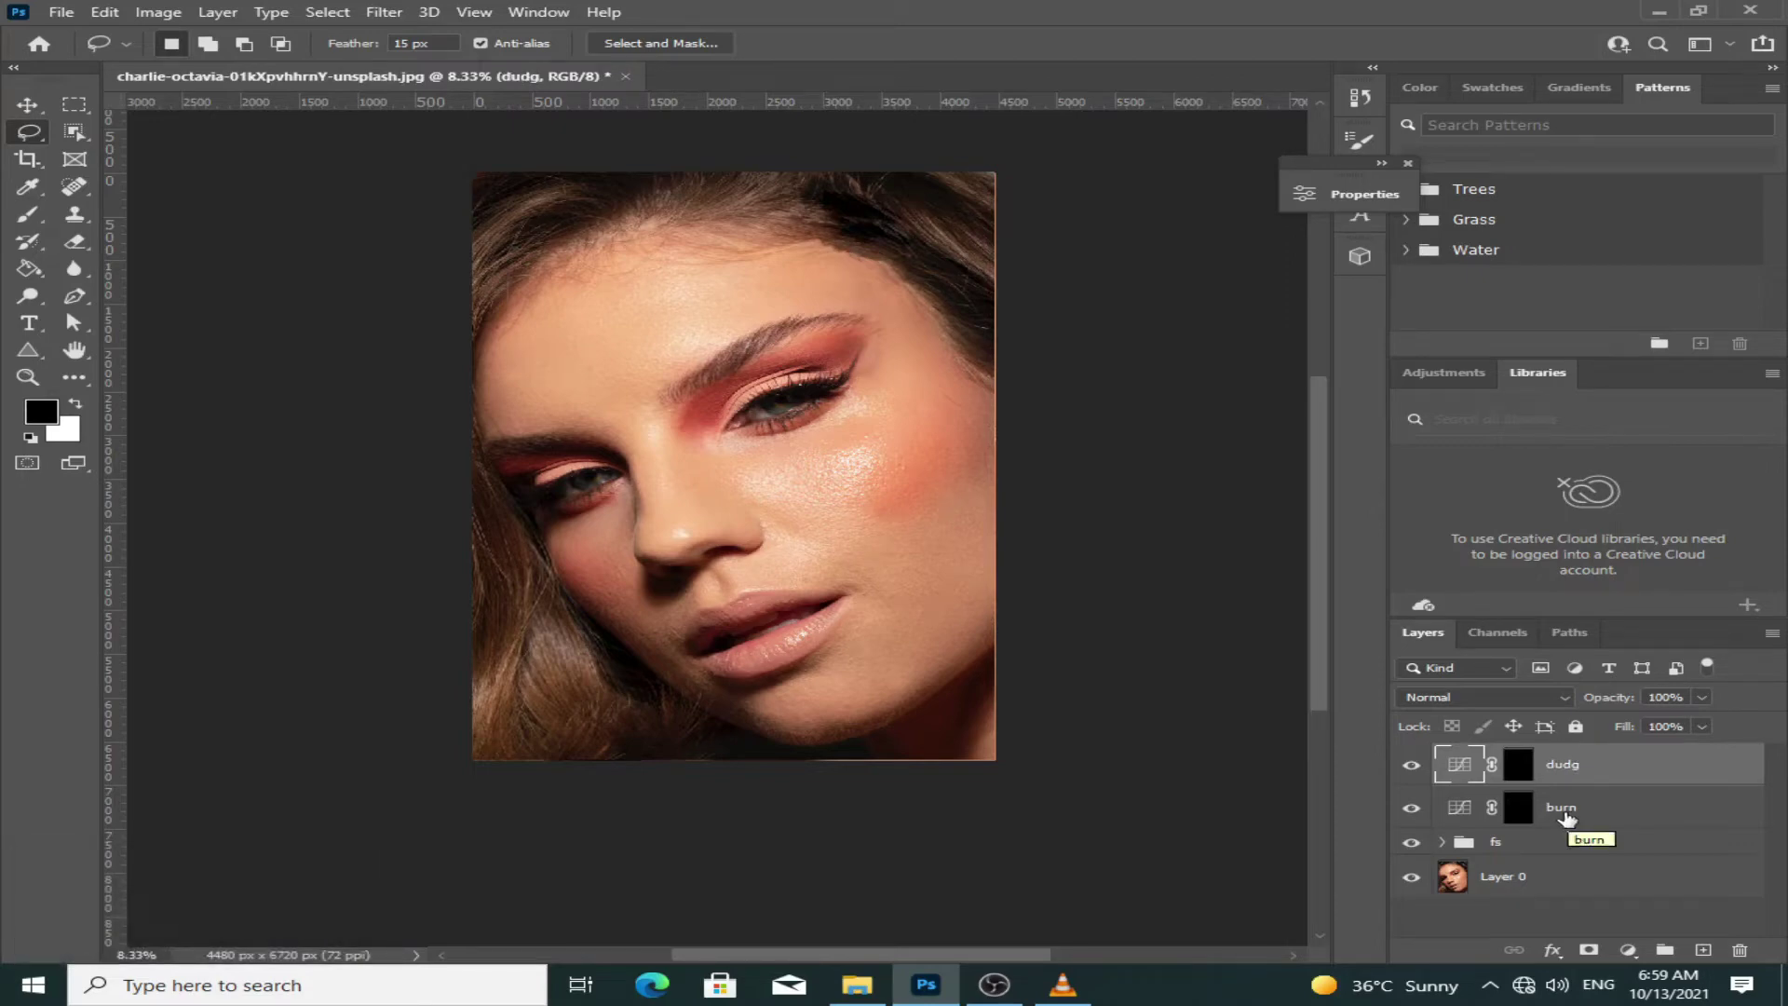
- Target the burn layer's mask with the Brush tool and set the brush to 15% opacity and 15% flow
click(1569, 818)
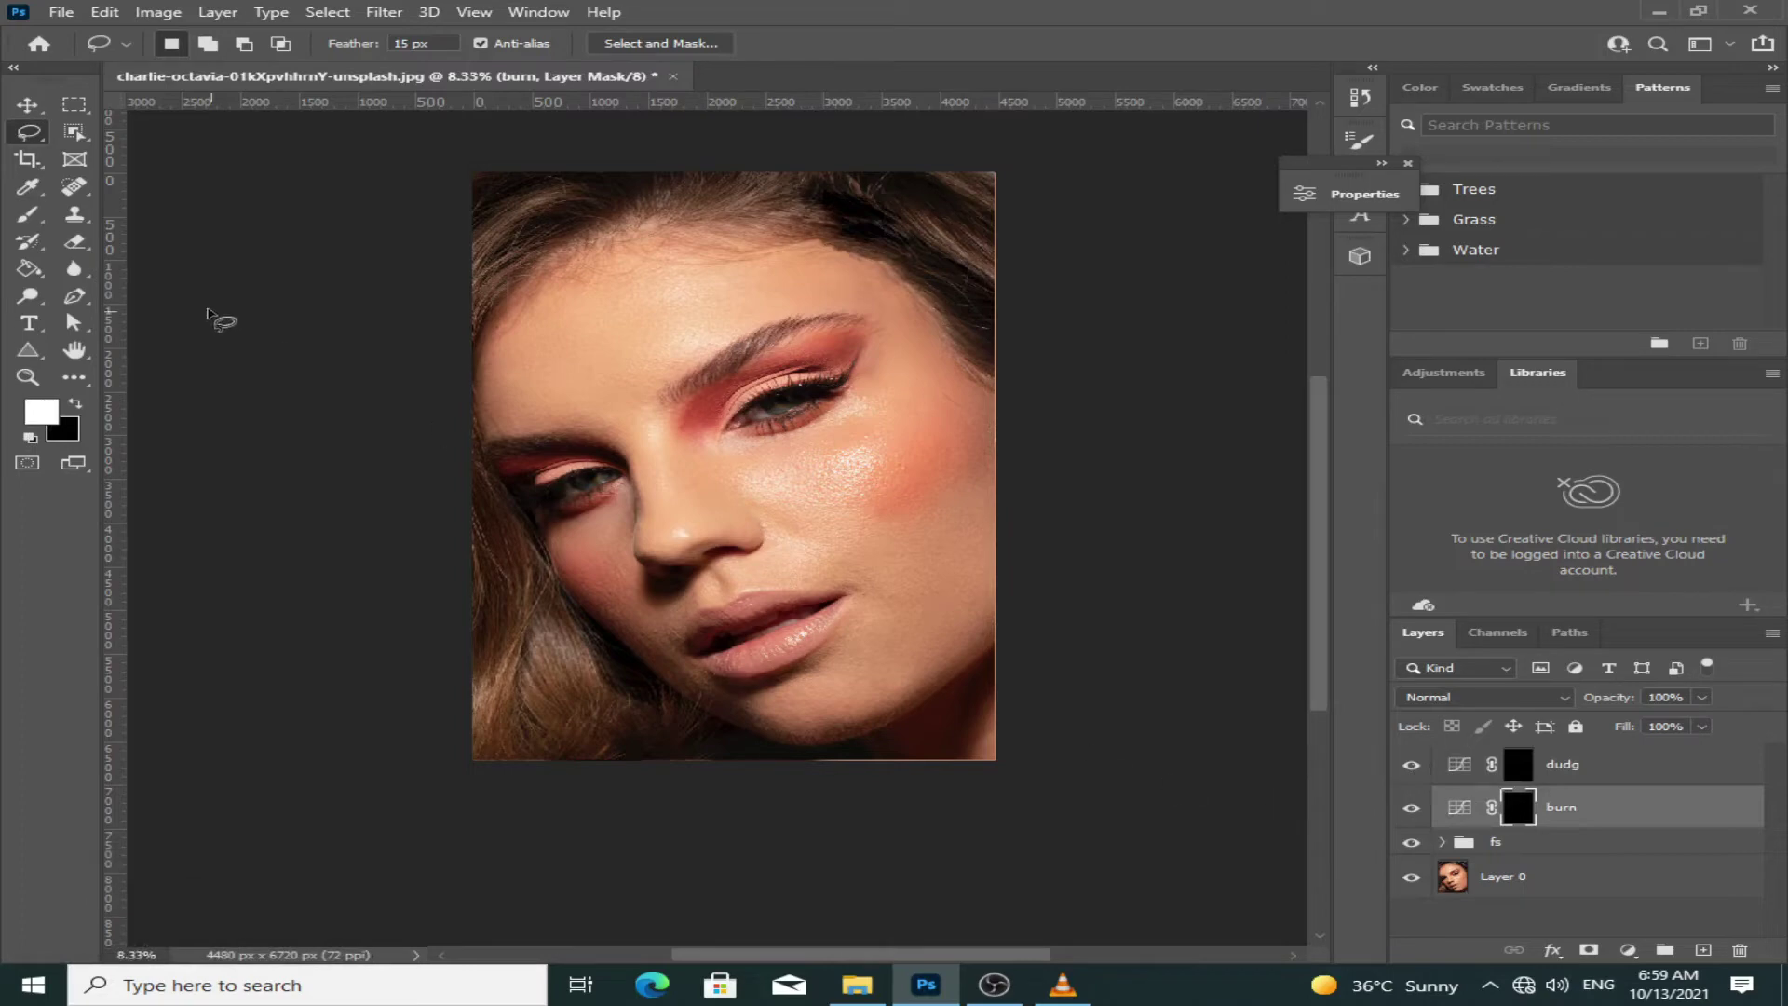
click(28, 215)
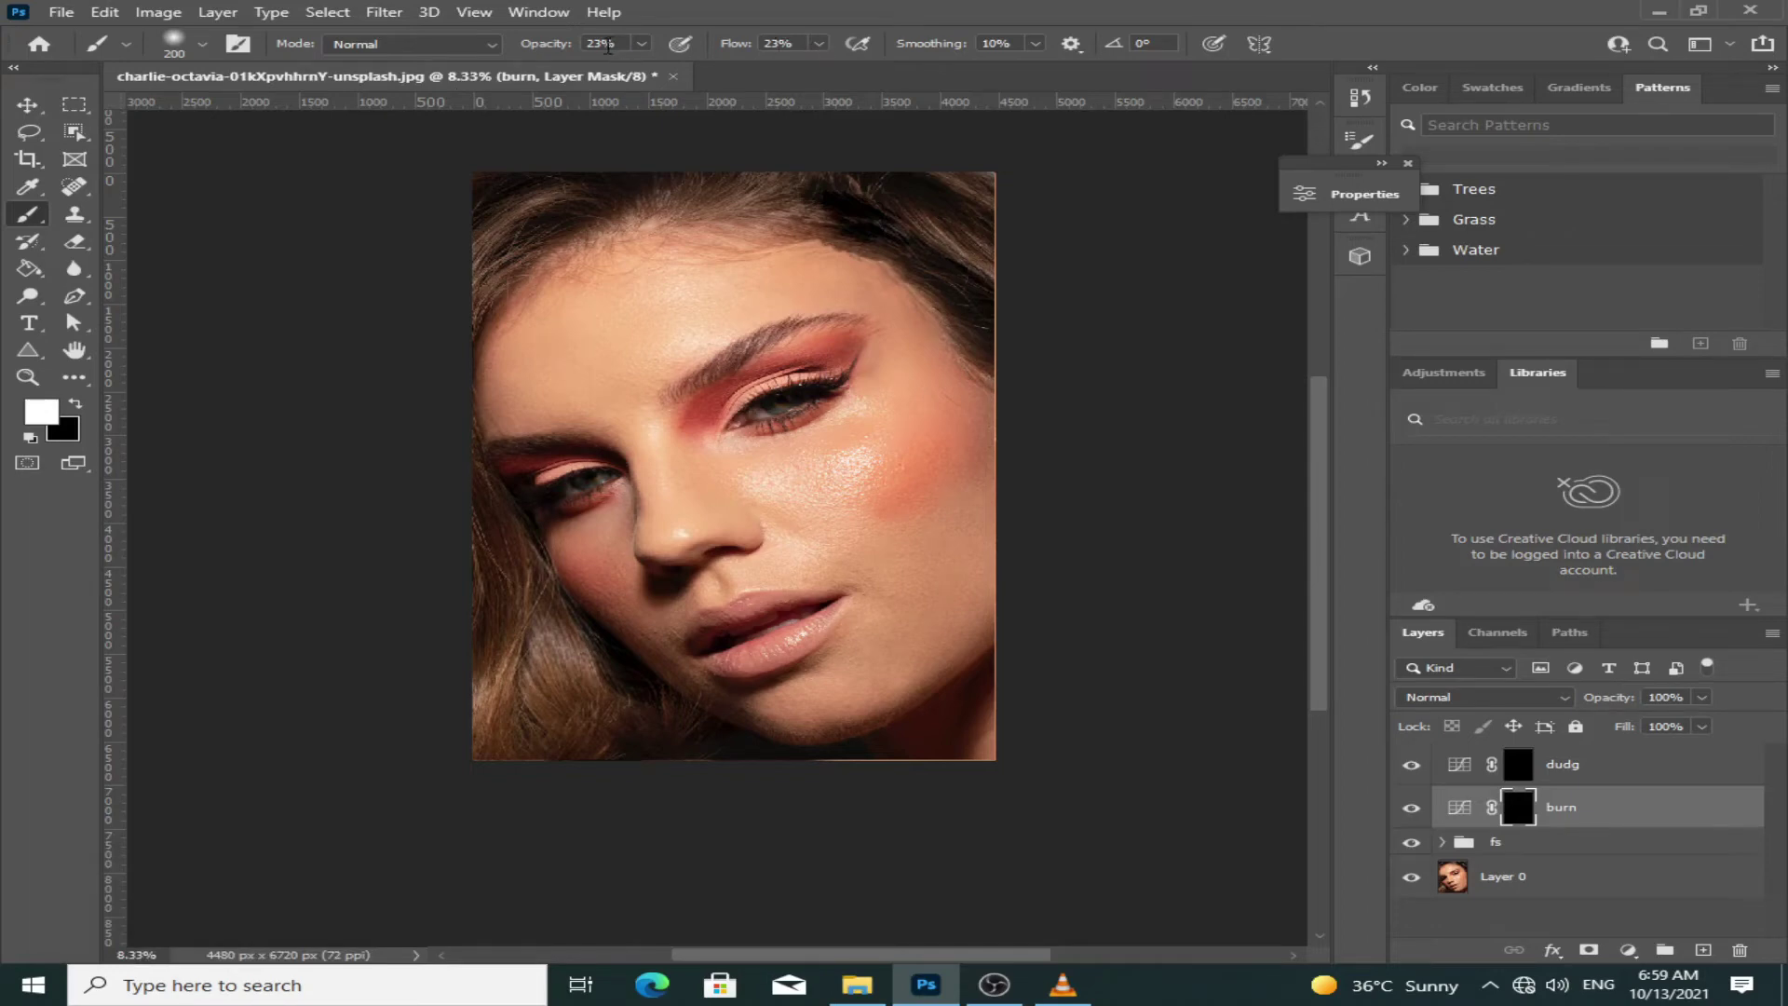
drag(567, 47, 555, 52)
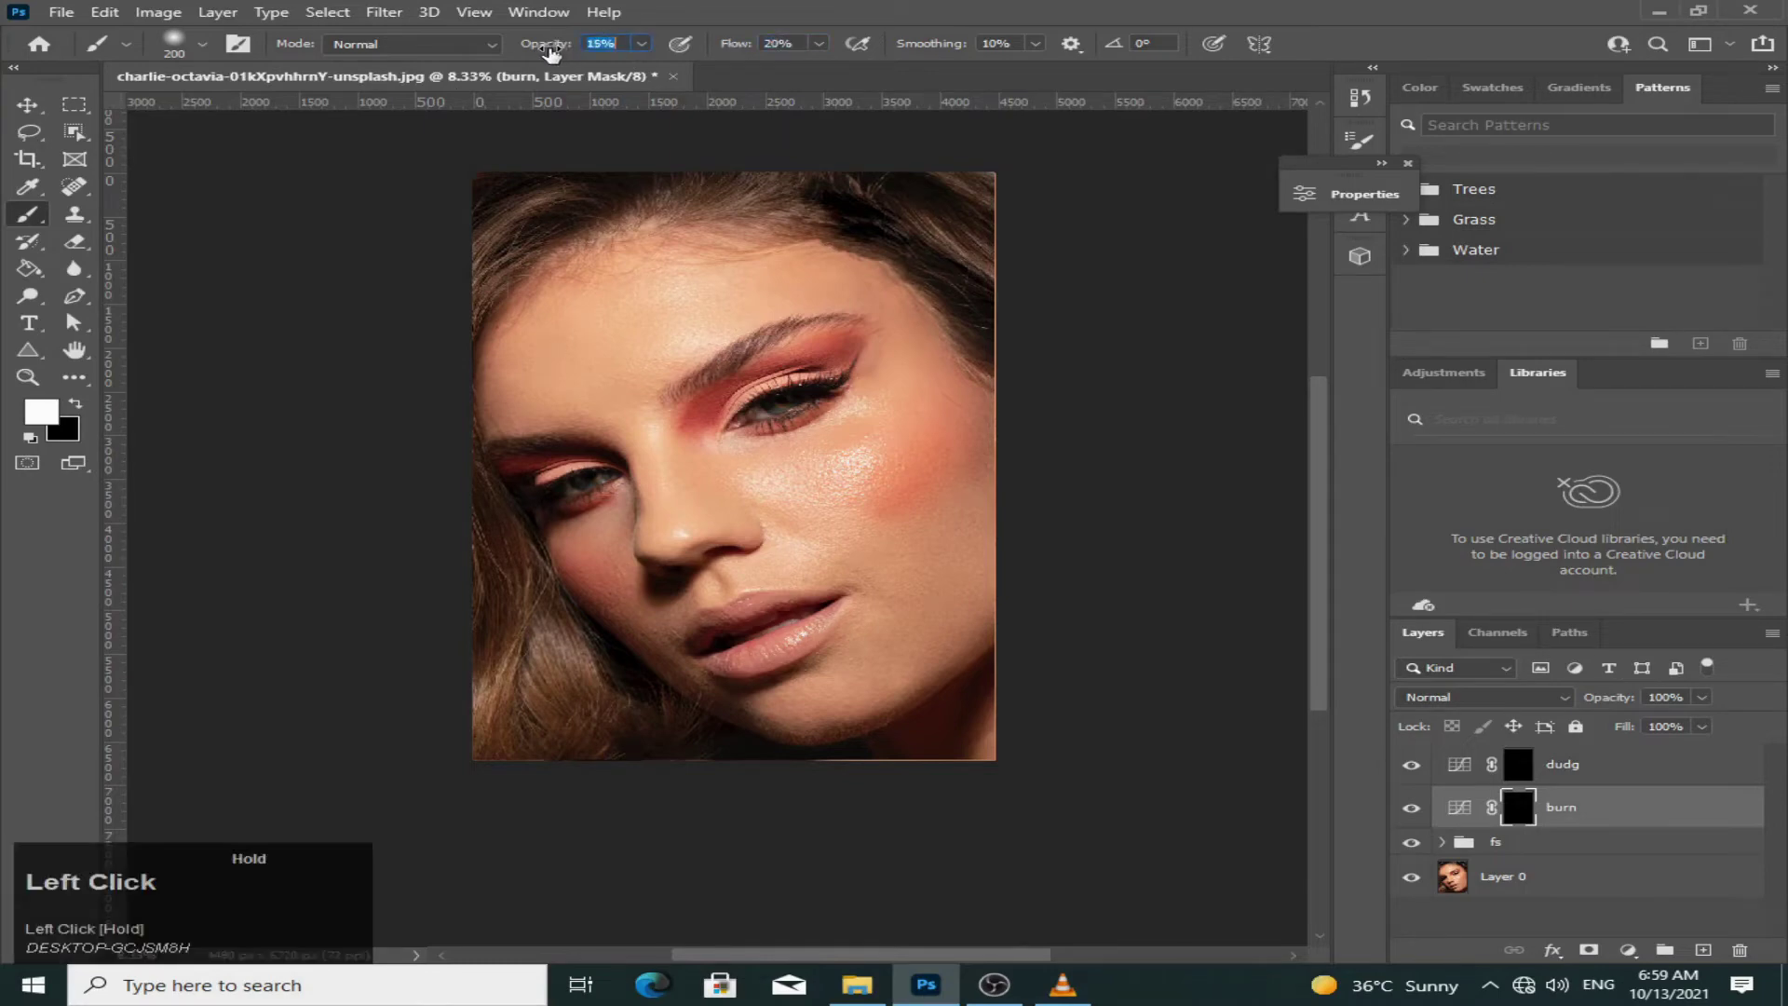
drag(738, 46, 733, 49)
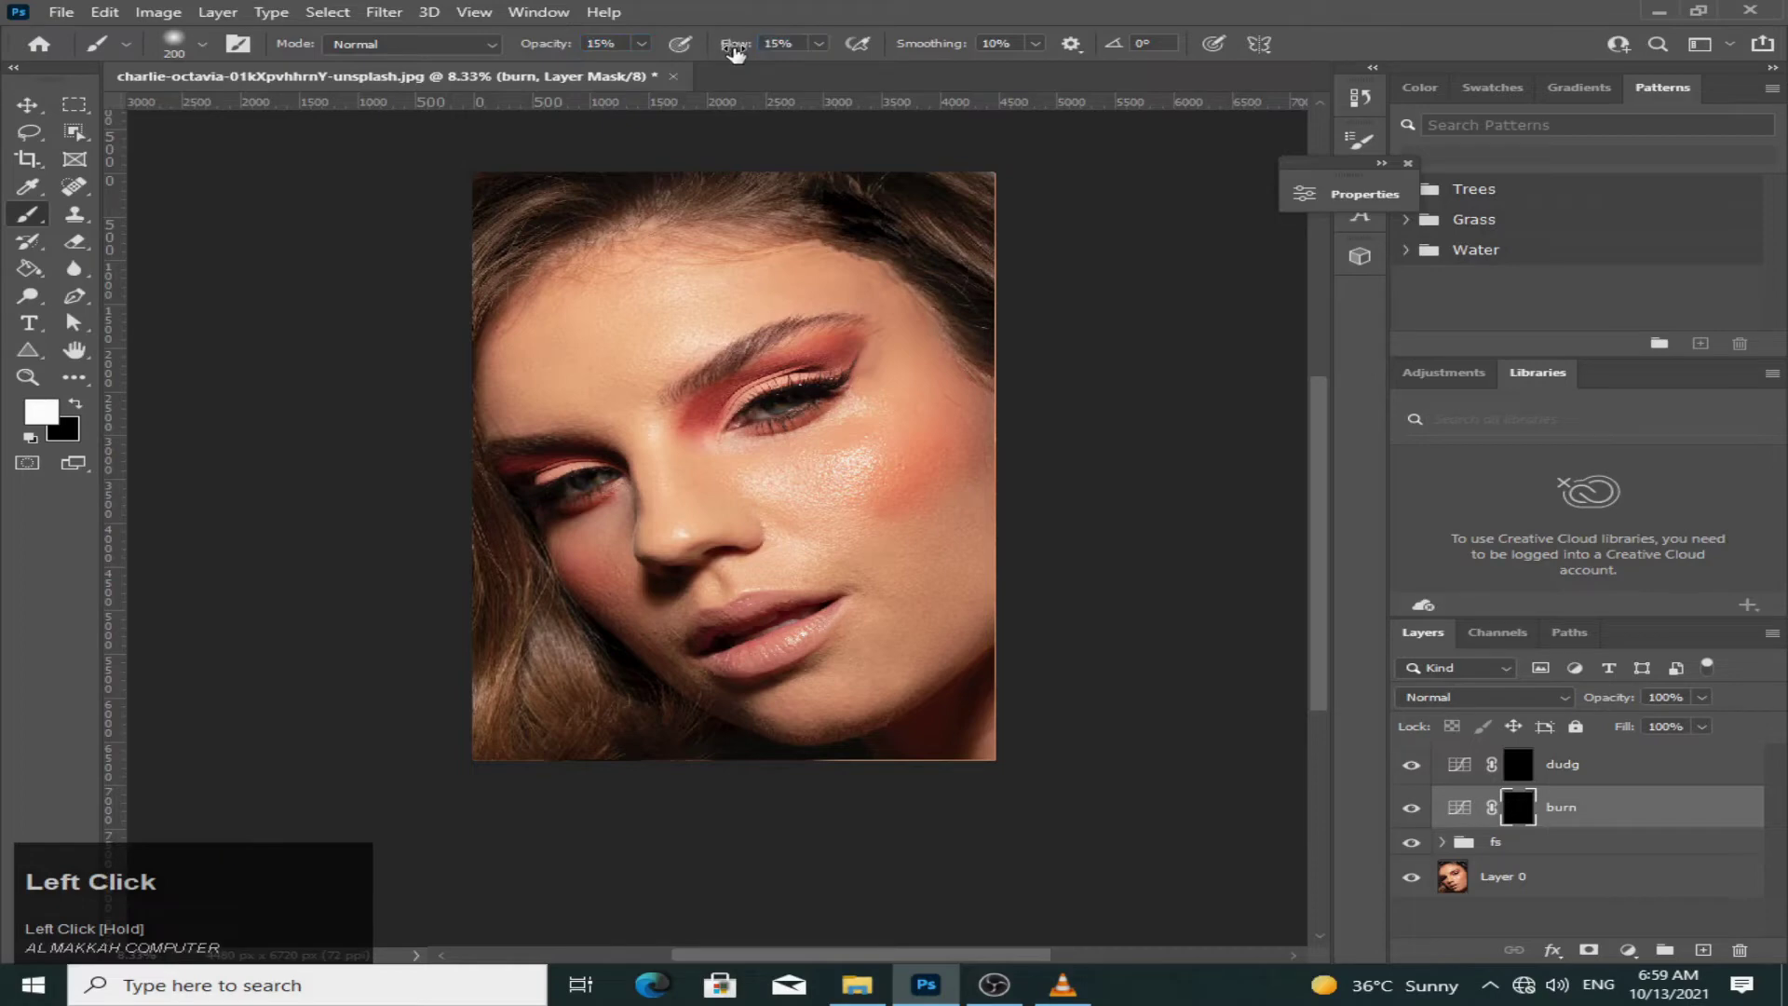
- Enlarge the brush to 600 px and paint white on the burn mask over the hair and the shaded side of the nose
key(bracketright)
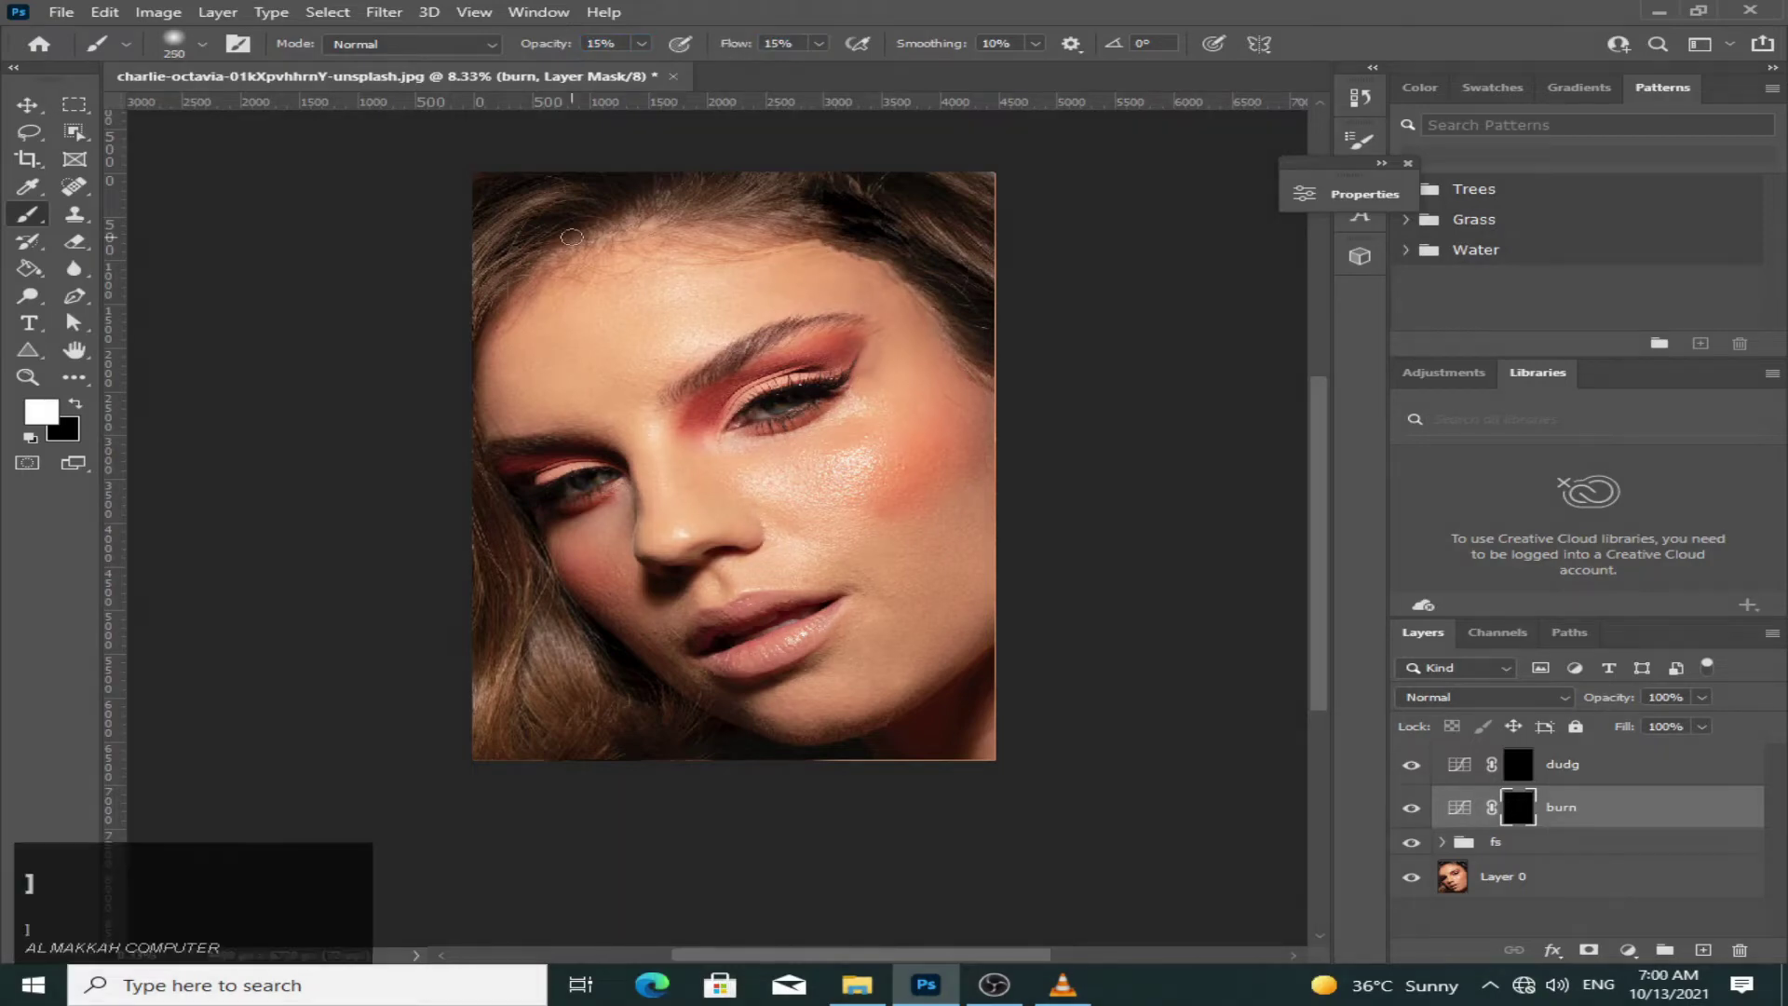
key(bracketright)
key(bracketright)
mouse_move(618, 206)
mouse_down()
mouse_move(563, 236)
mouse_move(646, 200)
mouse_move(533, 247)
mouse_move(471, 341)
mouse_move(509, 279)
mouse_move(587, 218)
mouse_move(654, 208)
mouse_move(831, 232)
mouse_move(793, 224)
mouse_move(942, 273)
mouse_move(956, 304)
mouse_move(920, 262)
mouse_move(992, 359)
mouse_move(822, 183)
mouse_move(689, 188)
mouse_move(881, 210)
mouse_move(913, 190)
mouse_move(1004, 256)
mouse_up()
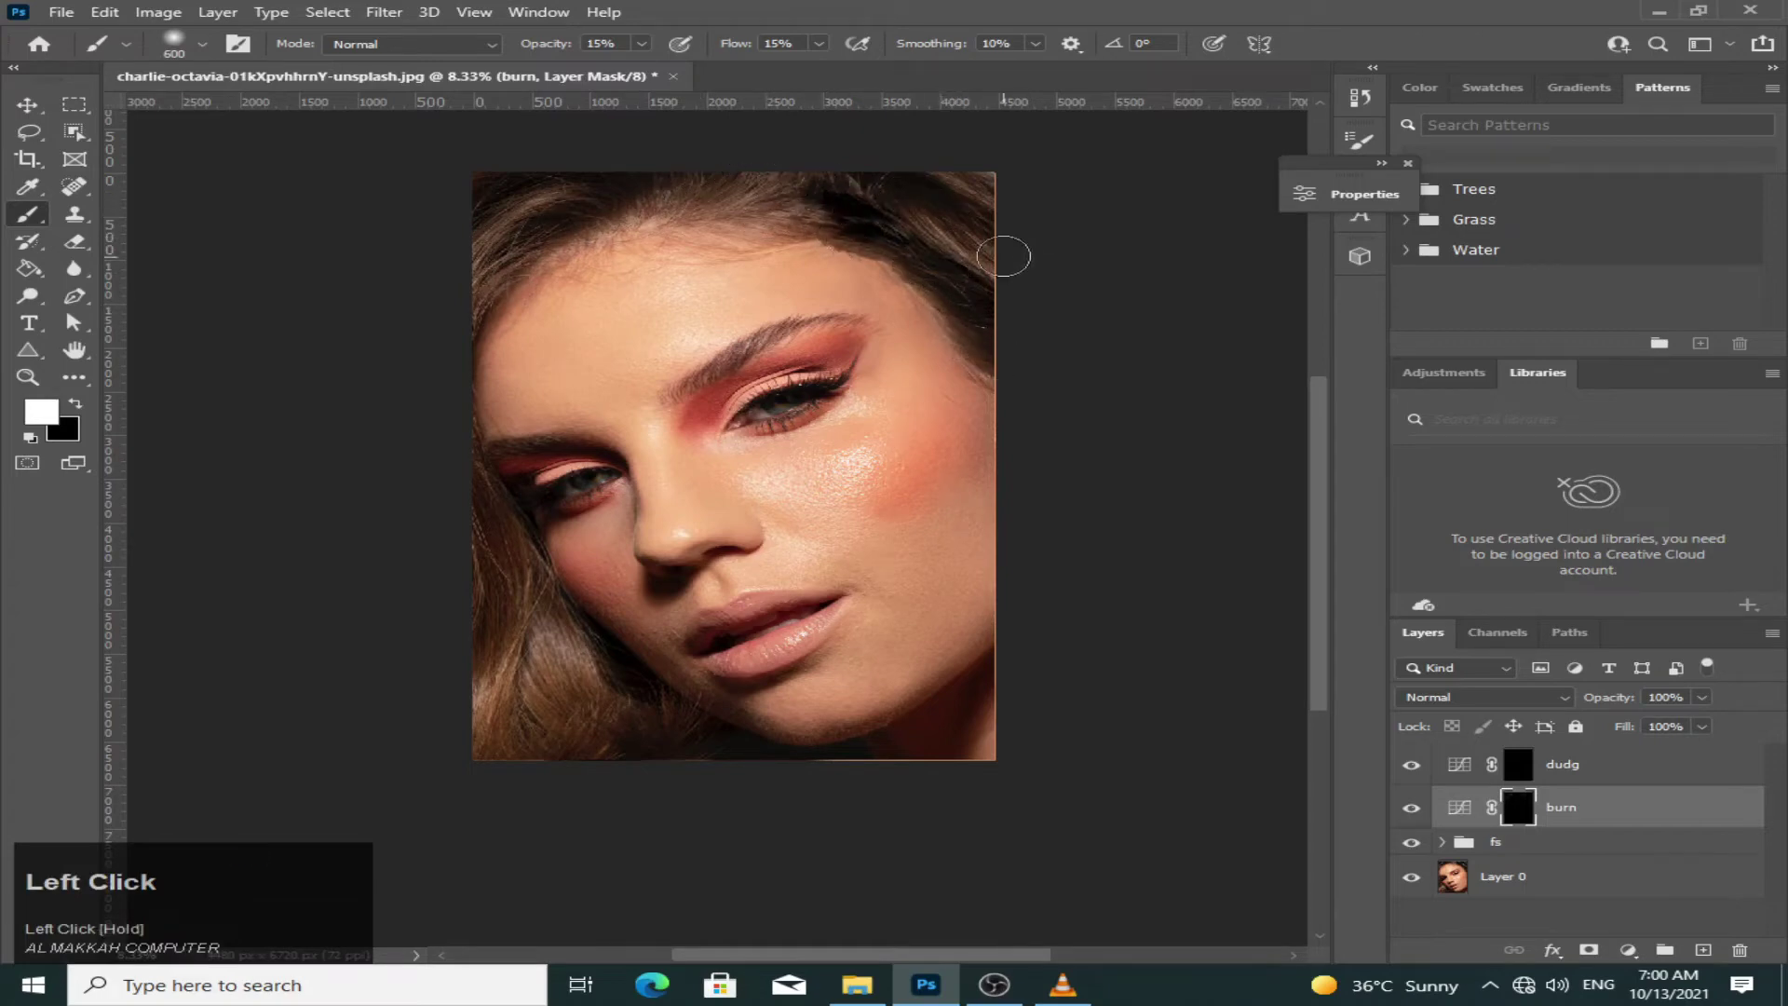
drag(656, 507, 573, 500)
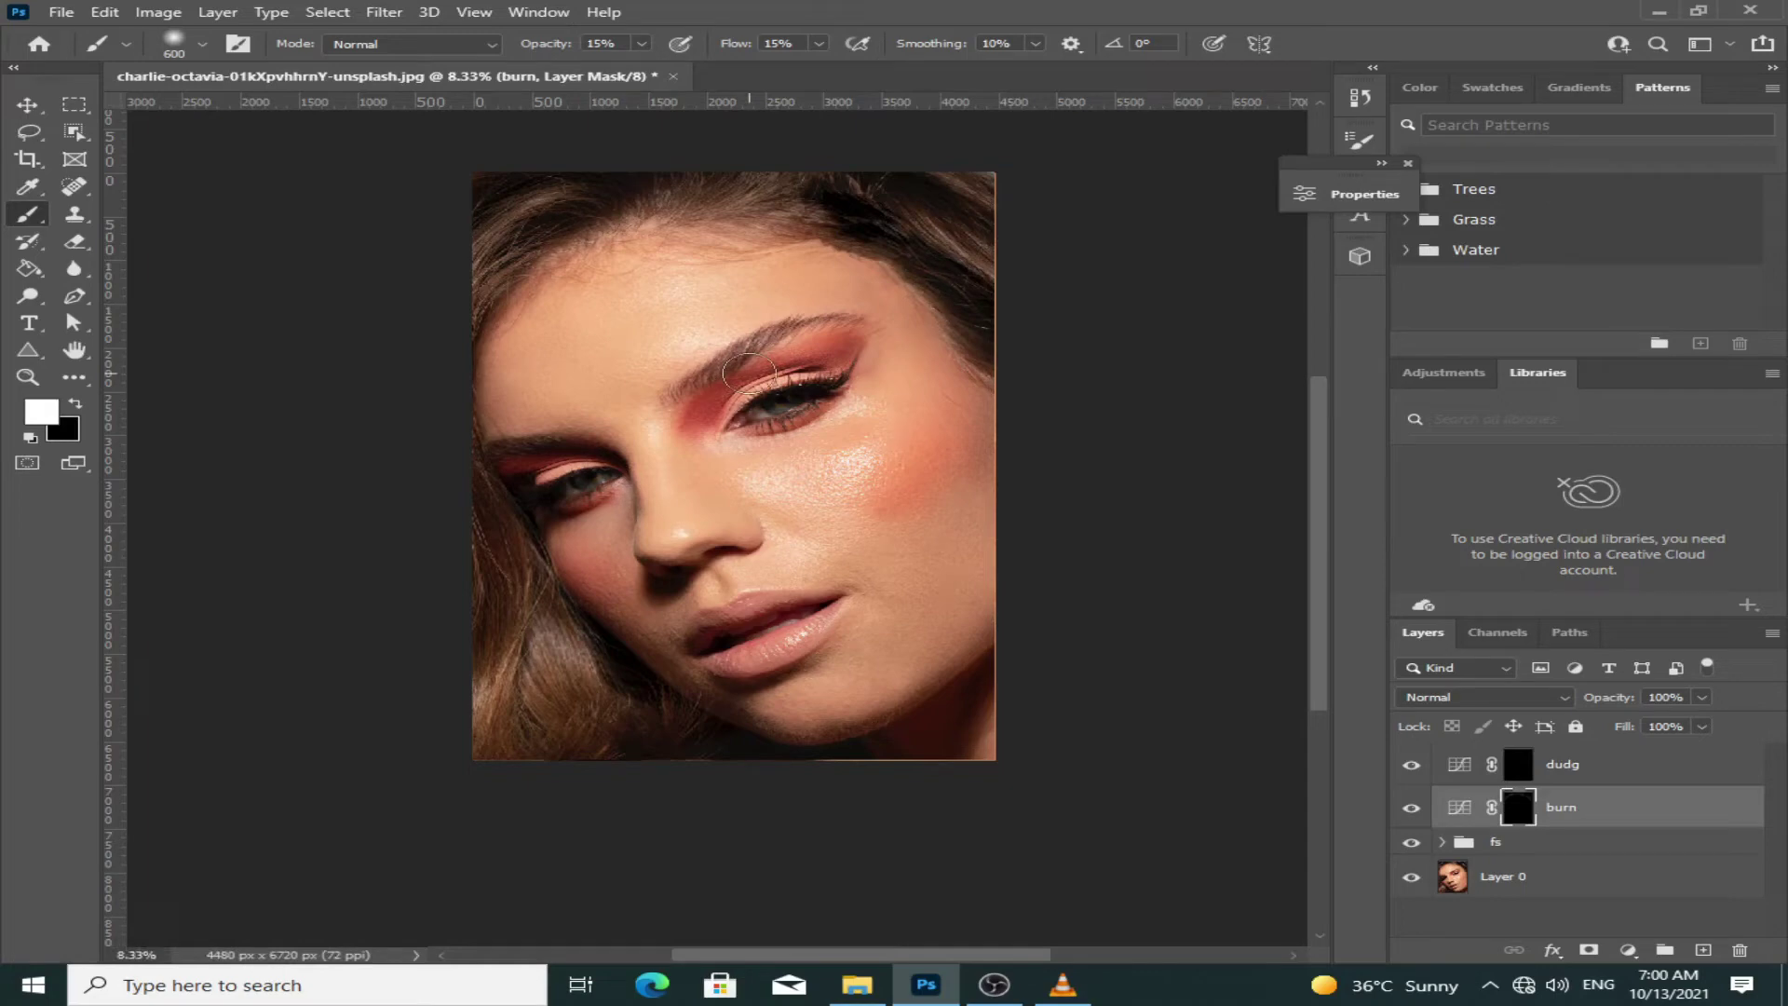
- Reduce the brush to about 250 px or smaller and burn the eyebrow and upper eyelid on the lit side of the face
key(bracketleft)
key(bracketleft)
key(bracketleft)
key(bracketleft)
drag(671, 394, 704, 376)
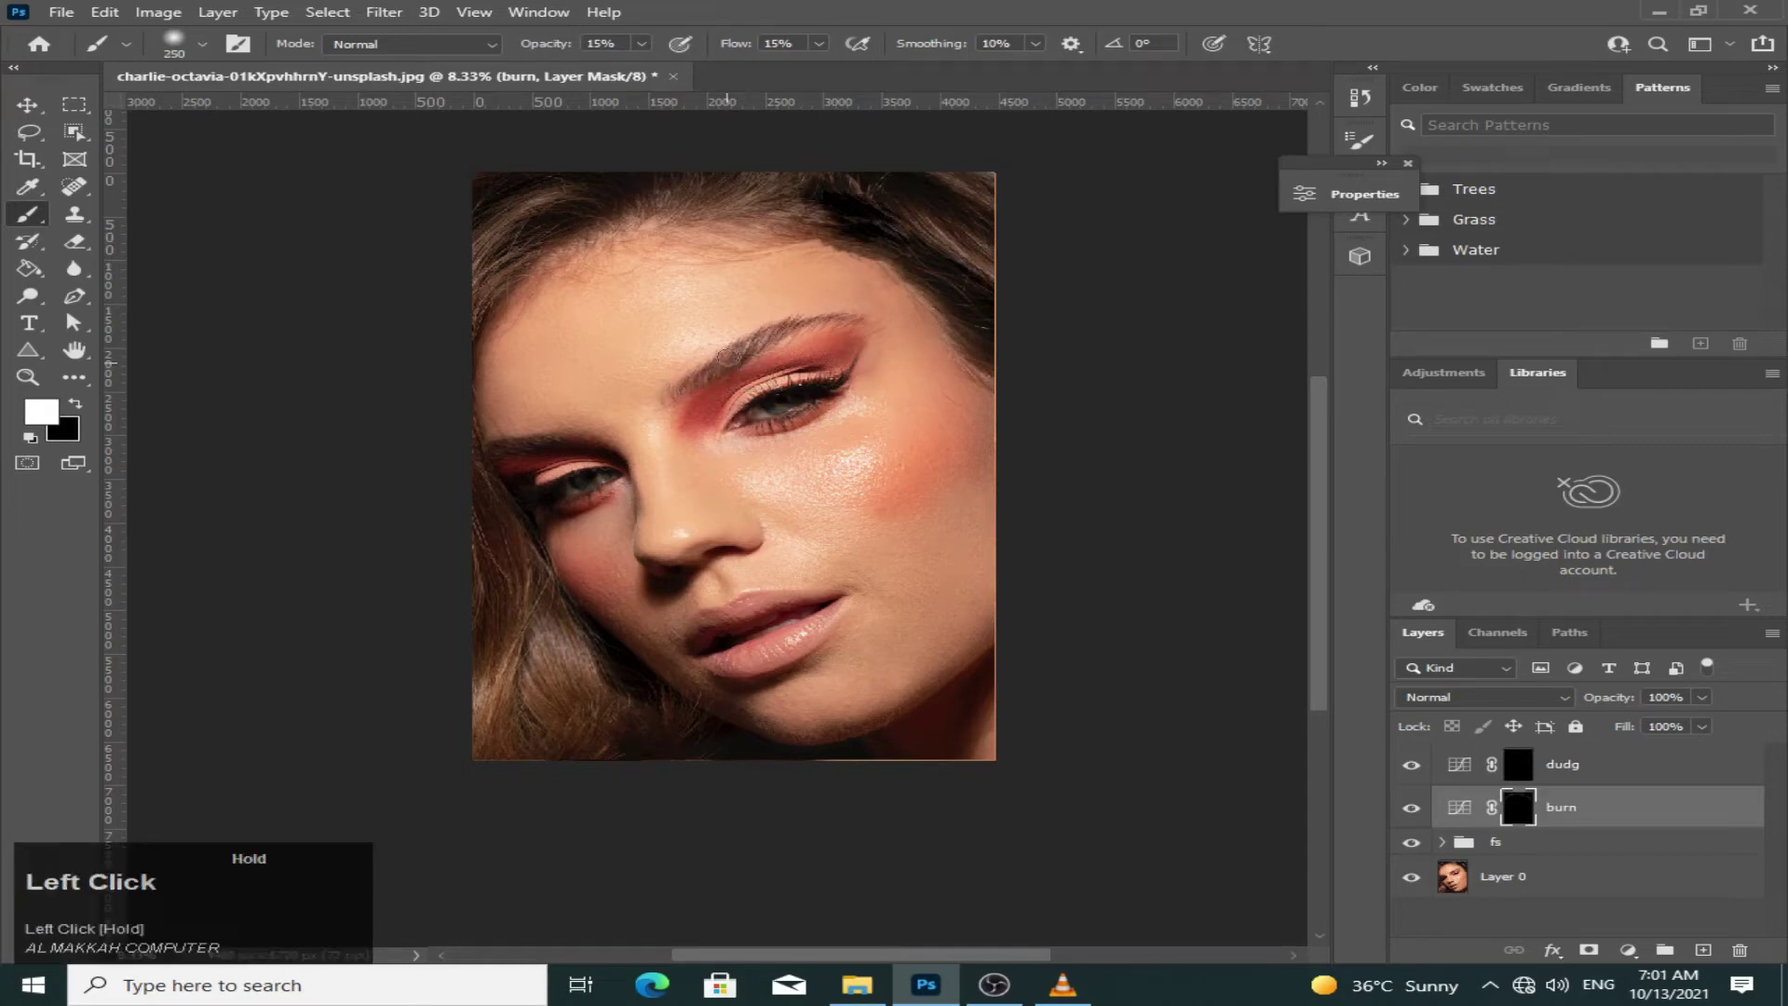
key(bracketleft)
key(bracketleft)
drag(803, 327, 793, 383)
- Burn the fine shadows around the eyes on the burn mask with a brush of 150 to 125 px
key(bracketright)
key(bracketright)
key(bracketleft)
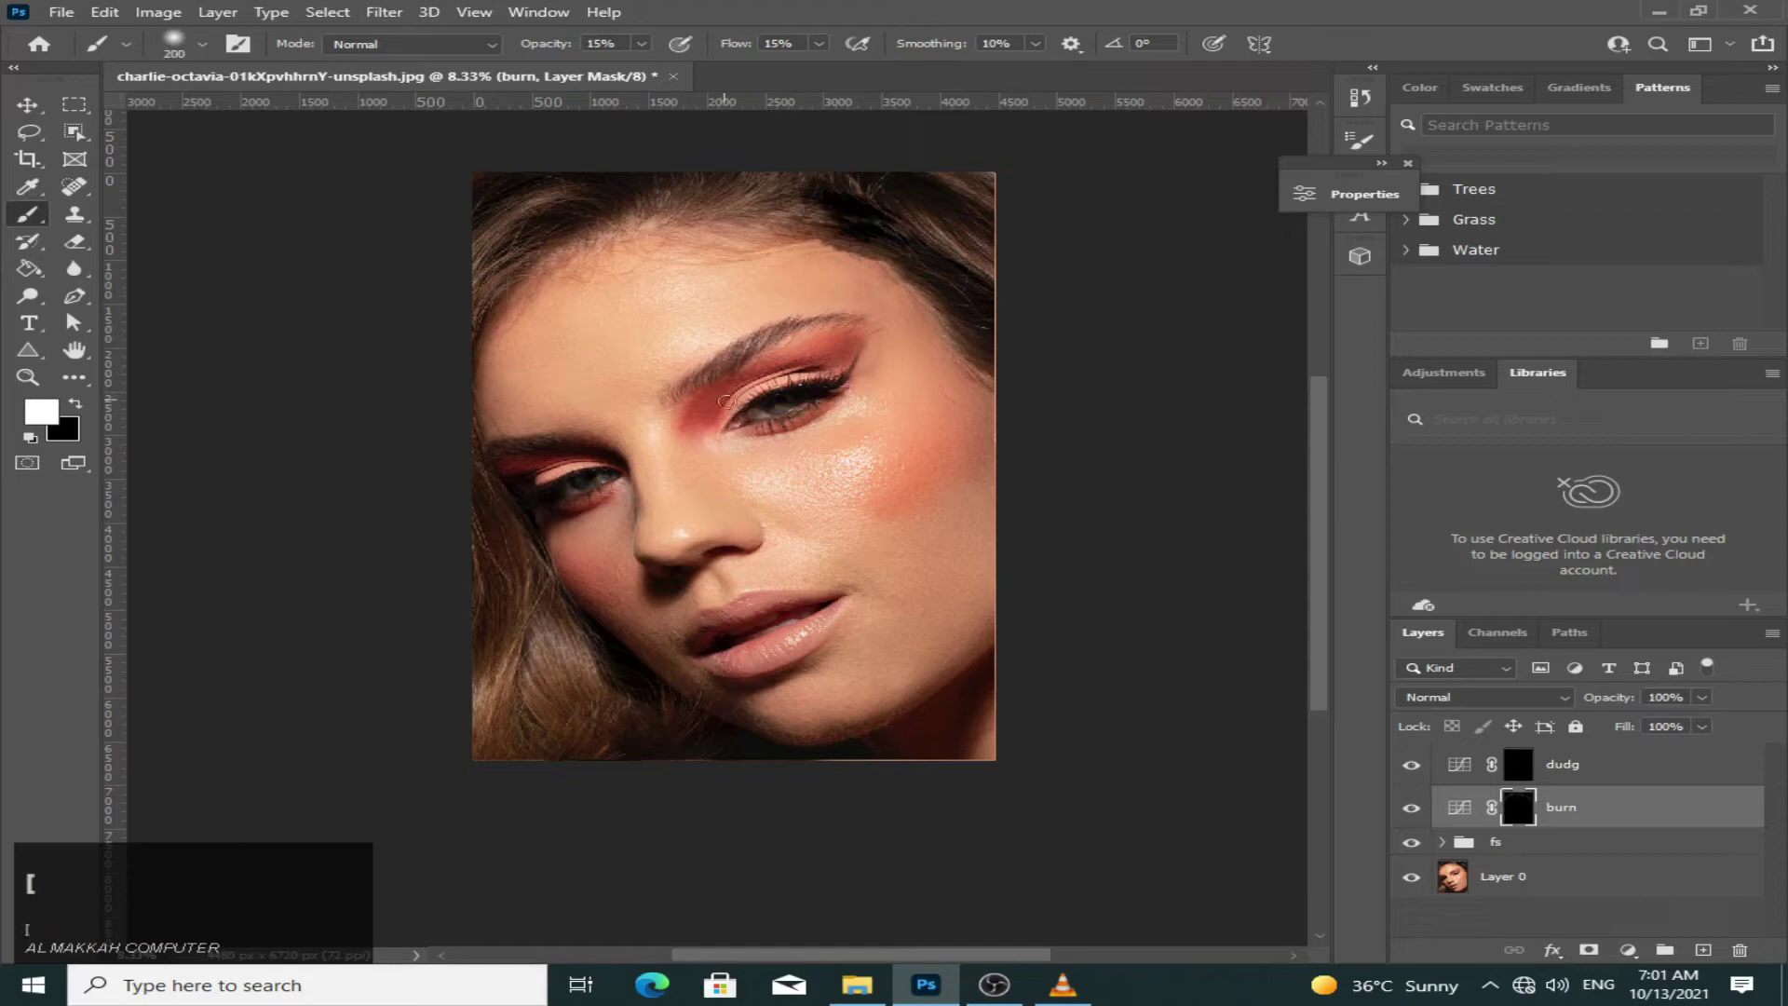
key(bracketleft)
key(bracketleft)
key(bracketleft)
key(ctrl+plus)
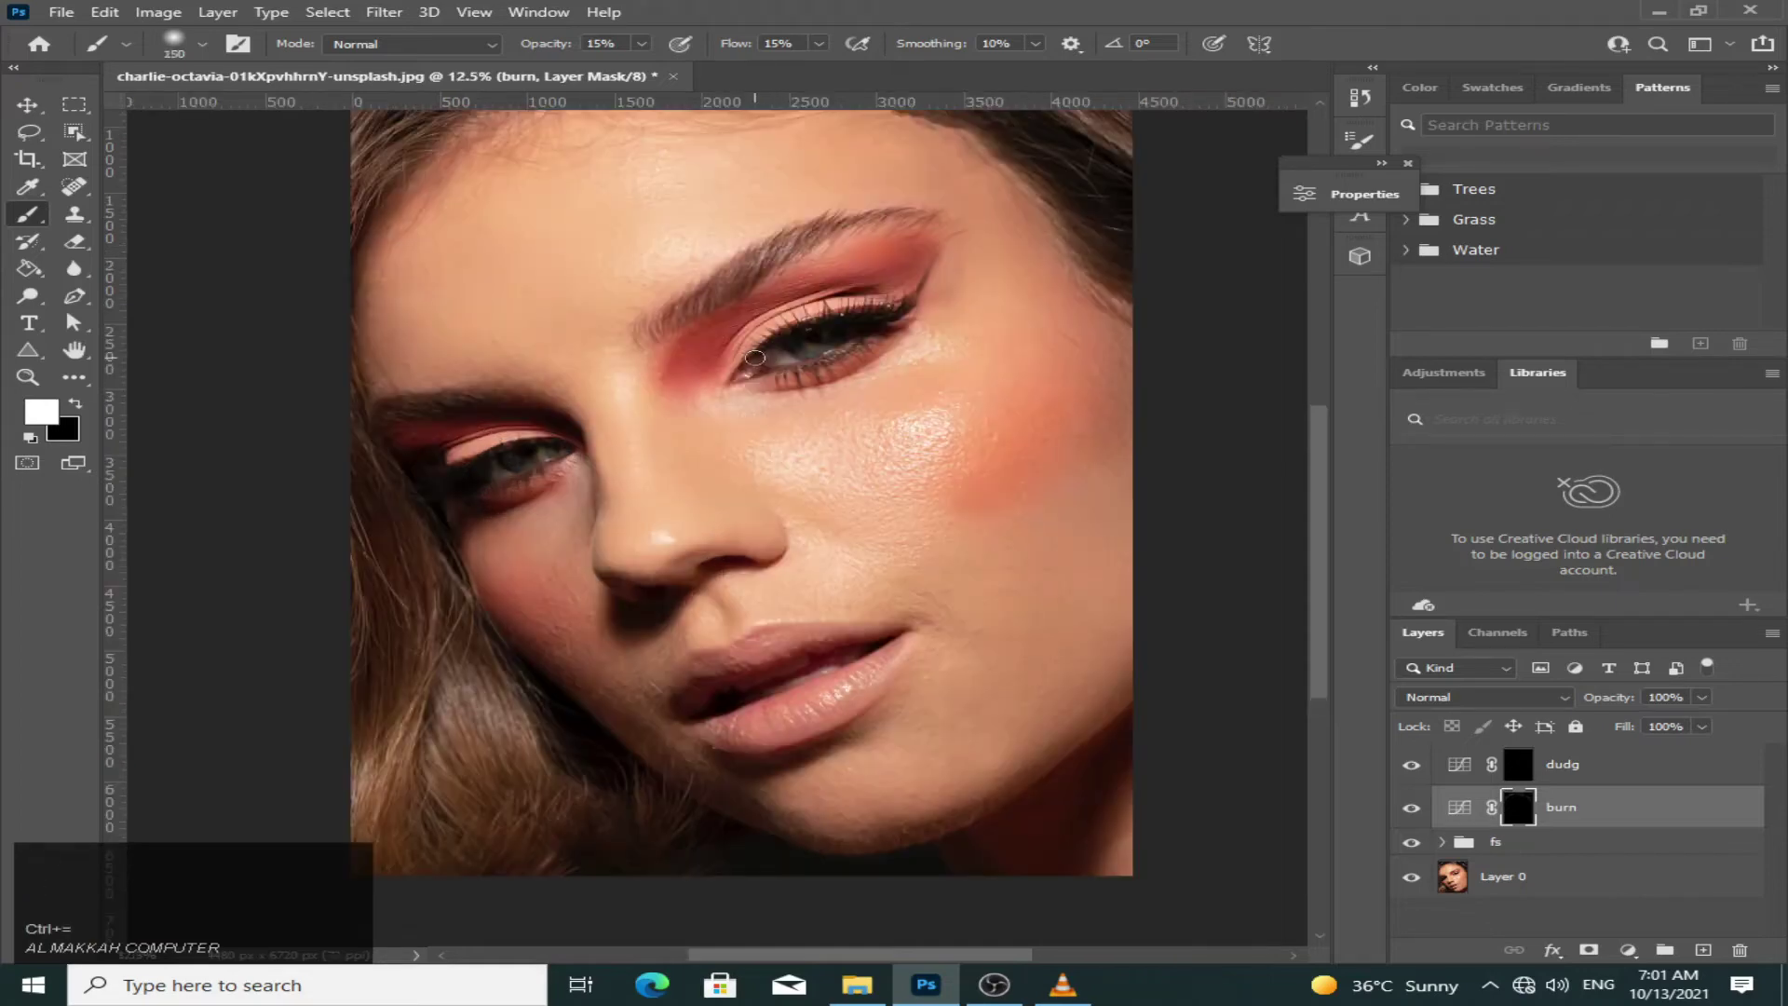
mouse_move(829, 321)
mouse_down()
mouse_move(921, 326)
mouse_move(924, 278)
mouse_move(875, 334)
mouse_move(788, 371)
mouse_move(876, 330)
mouse_move(778, 338)
mouse_move(806, 318)
mouse_move(810, 365)
mouse_up()
key(bracketleft)
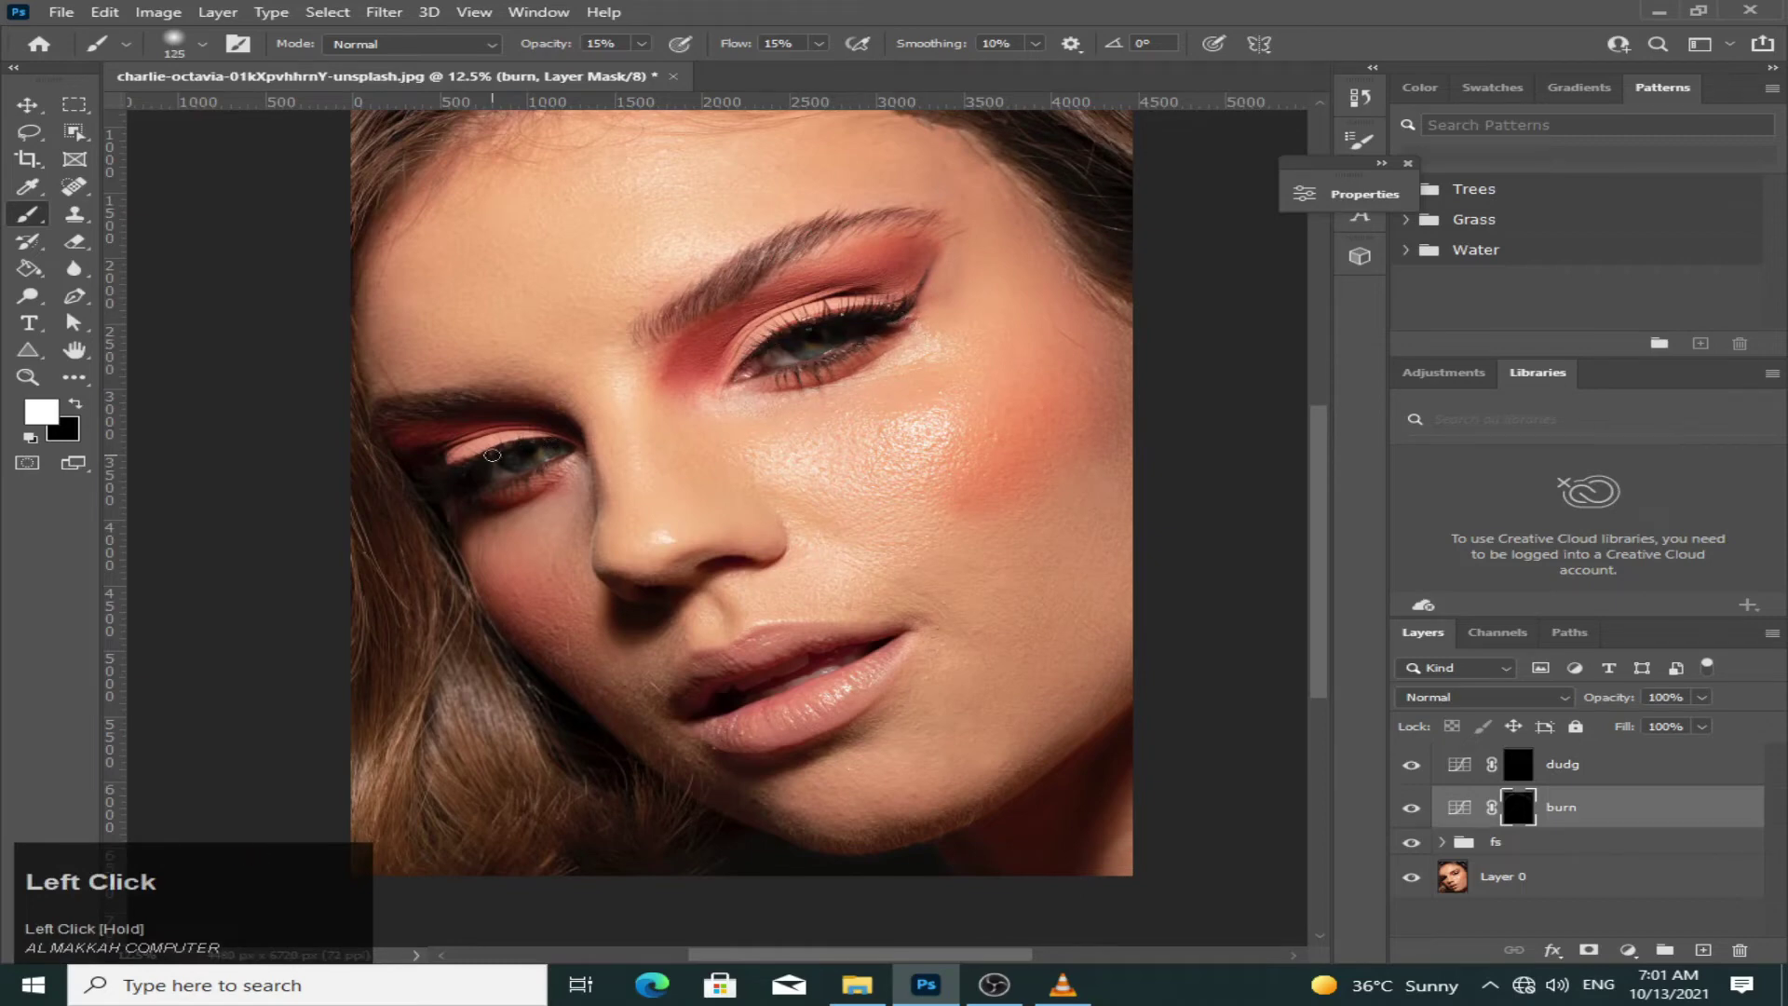
- Burn the face contours on the burn mask with a 300 px brush, covering the cheeks, jawline, chin and eye area
key(bracketright)
key(bracketright)
key(bracketright)
key(bracketright)
key(bracketright)
mouse_move(494, 647)
mouse_down()
mouse_move(591, 752)
mouse_move(561, 737)
mouse_move(711, 821)
mouse_move(846, 739)
mouse_move(1165, 627)
mouse_up()
mouse_move(1091, 733)
mouse_down()
mouse_move(1123, 349)
mouse_move(950, 471)
mouse_up()
mouse_move(896, 289)
mouse_down()
mouse_move(708, 466)
mouse_move(768, 480)
mouse_move(739, 436)
mouse_up()
drag(773, 551, 1067, 454)
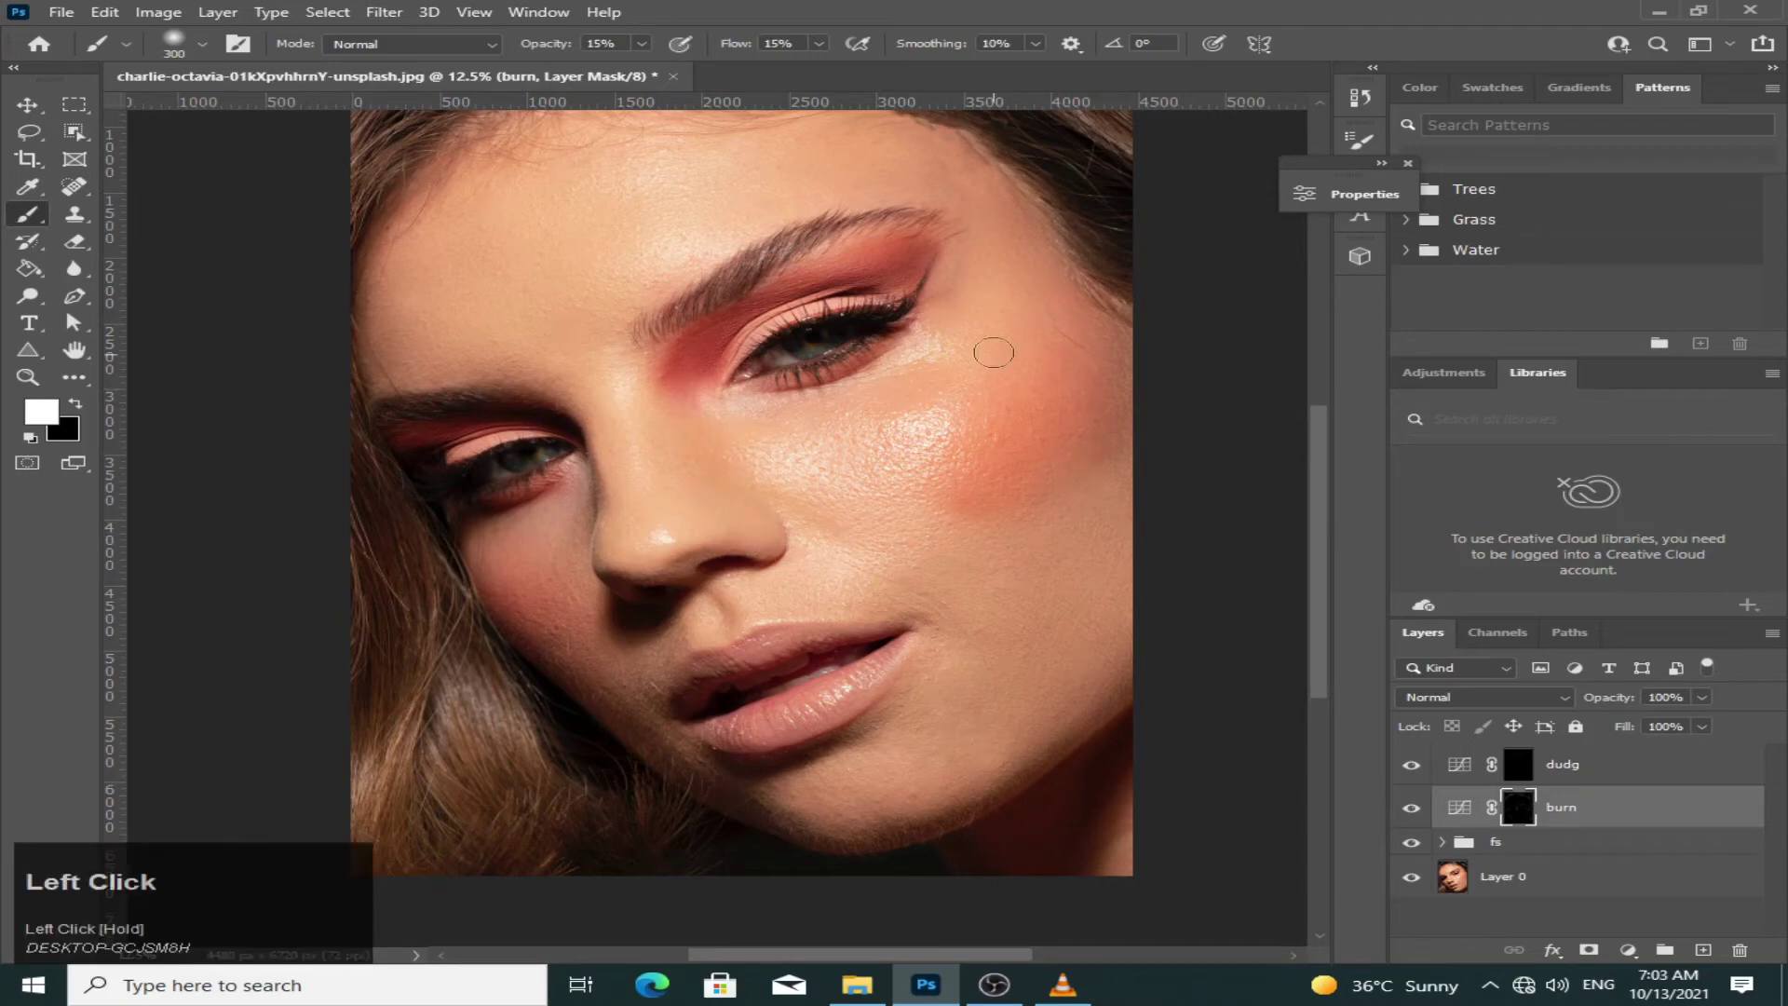
mouse_move(1101, 735)
mouse_down()
mouse_move(942, 852)
mouse_move(679, 838)
mouse_up()
- Burn the hair along the photo's upper edge and hide the dudg layer
key(ctrl+minus)
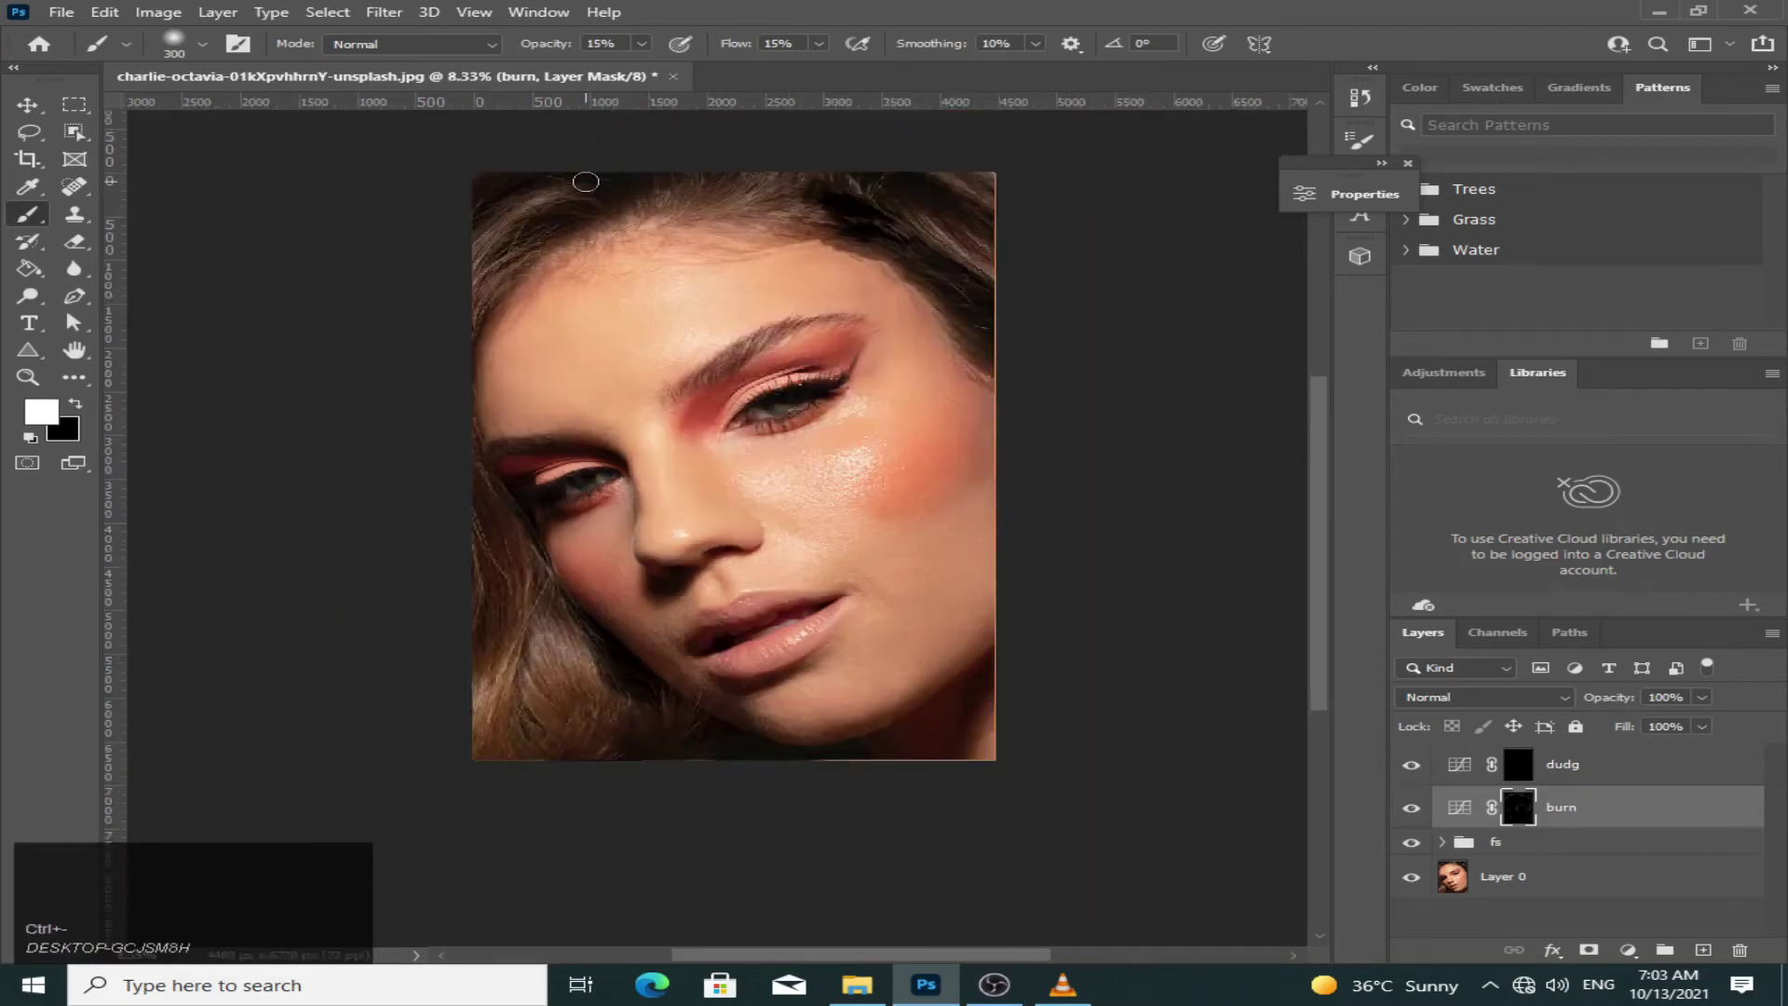
drag(585, 182, 936, 198)
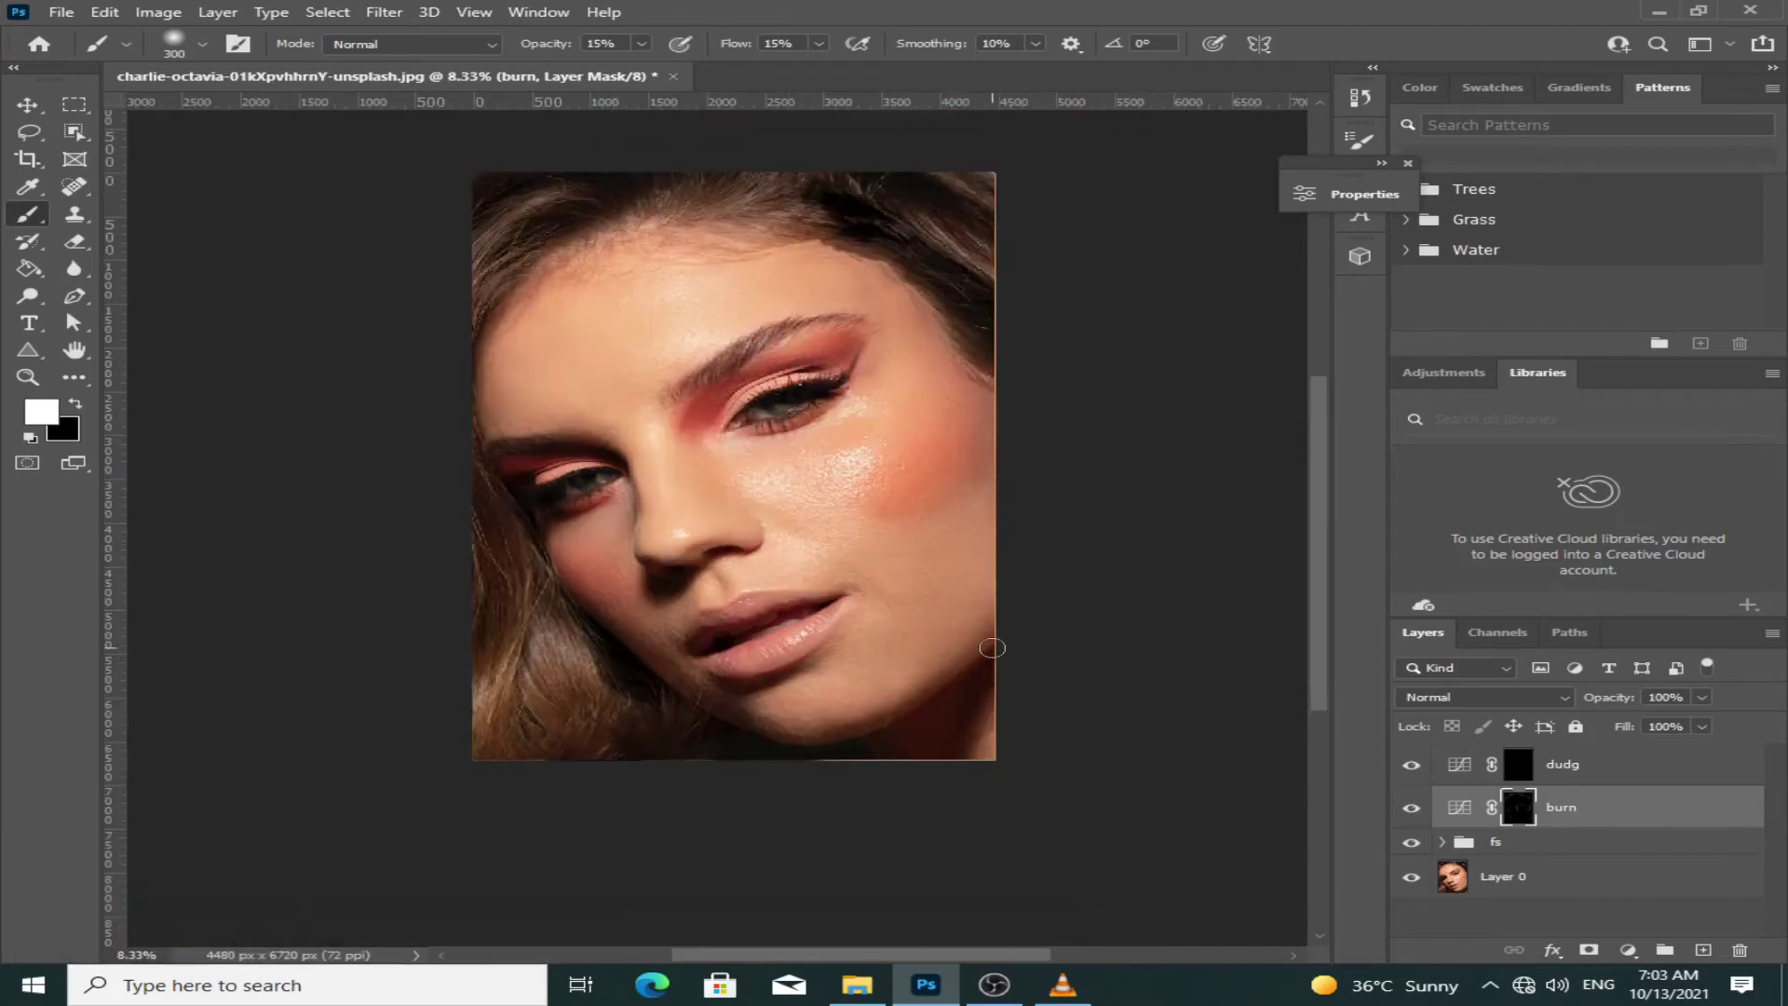
click(1411, 763)
- Burn the underside of the nose, and darken the lips with the brush reduced to 125 px
drag(772, 548, 657, 566)
key(bracketleft)
key(bracketleft)
key(bracketleft)
key(bracketleft)
key(bracketleft)
drag(710, 643, 736, 625)
drag(1064, 637, 1118, 652)
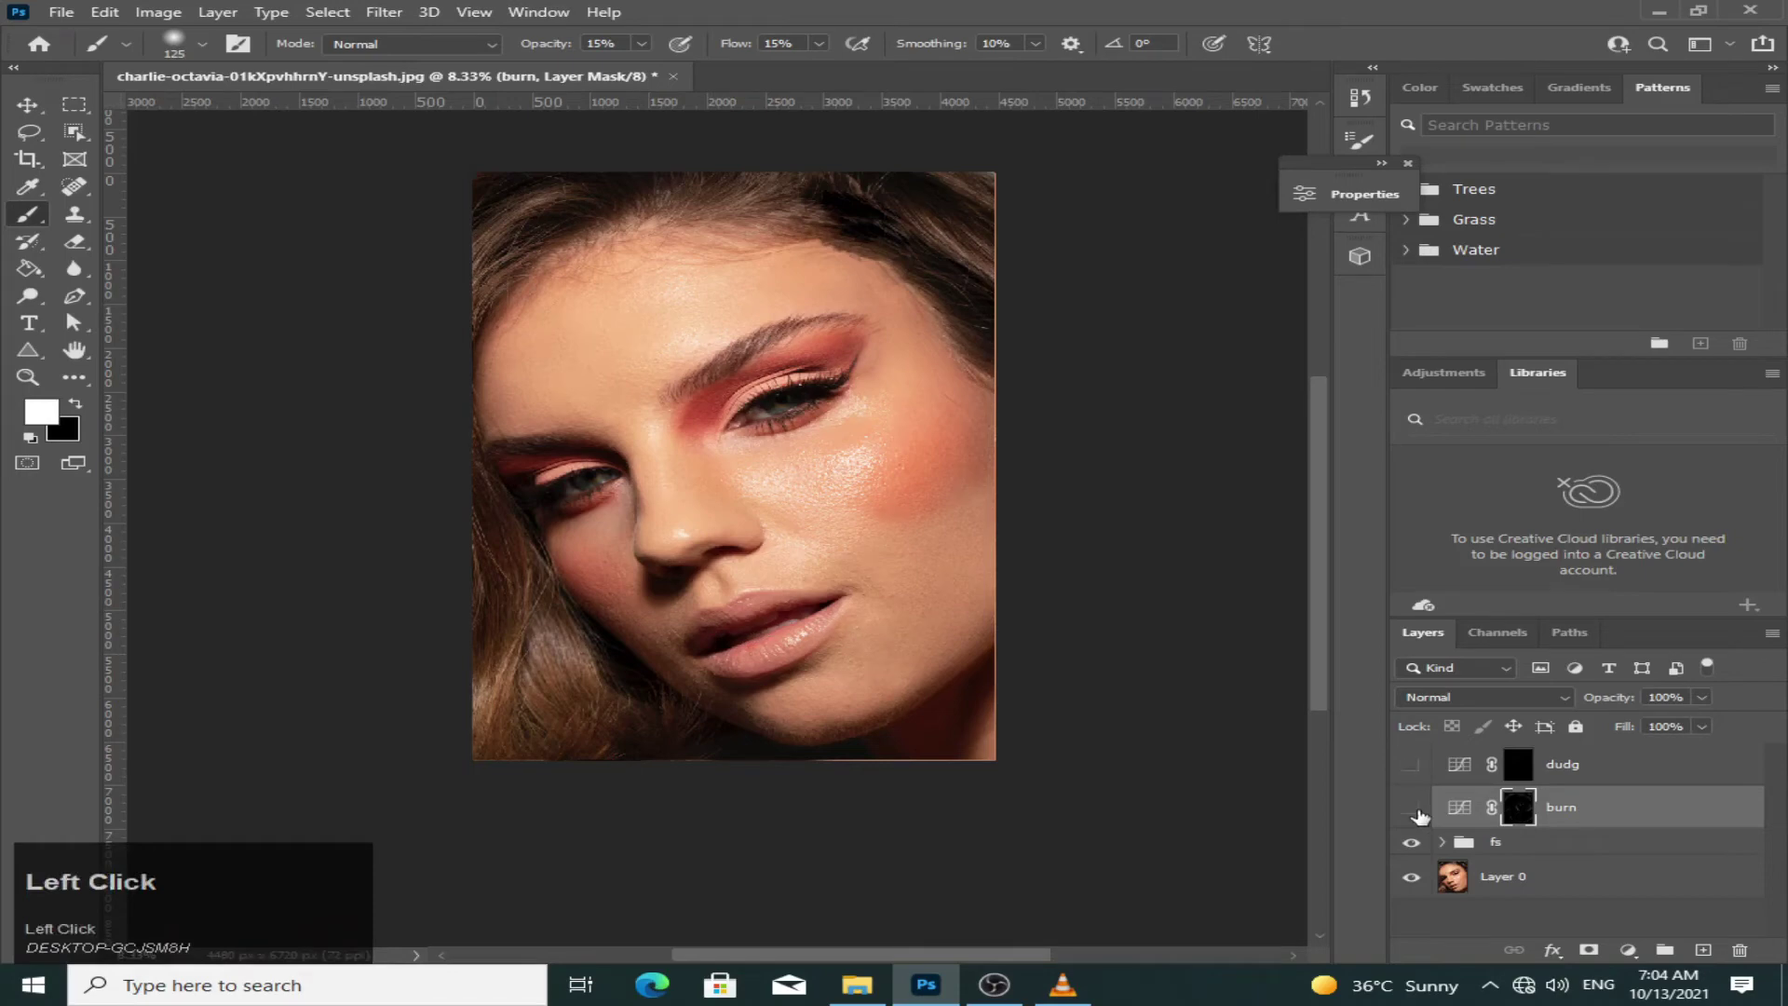
- Toggle the burn layer's visibility to compare the portrait with and without the darkening
click(1412, 809)
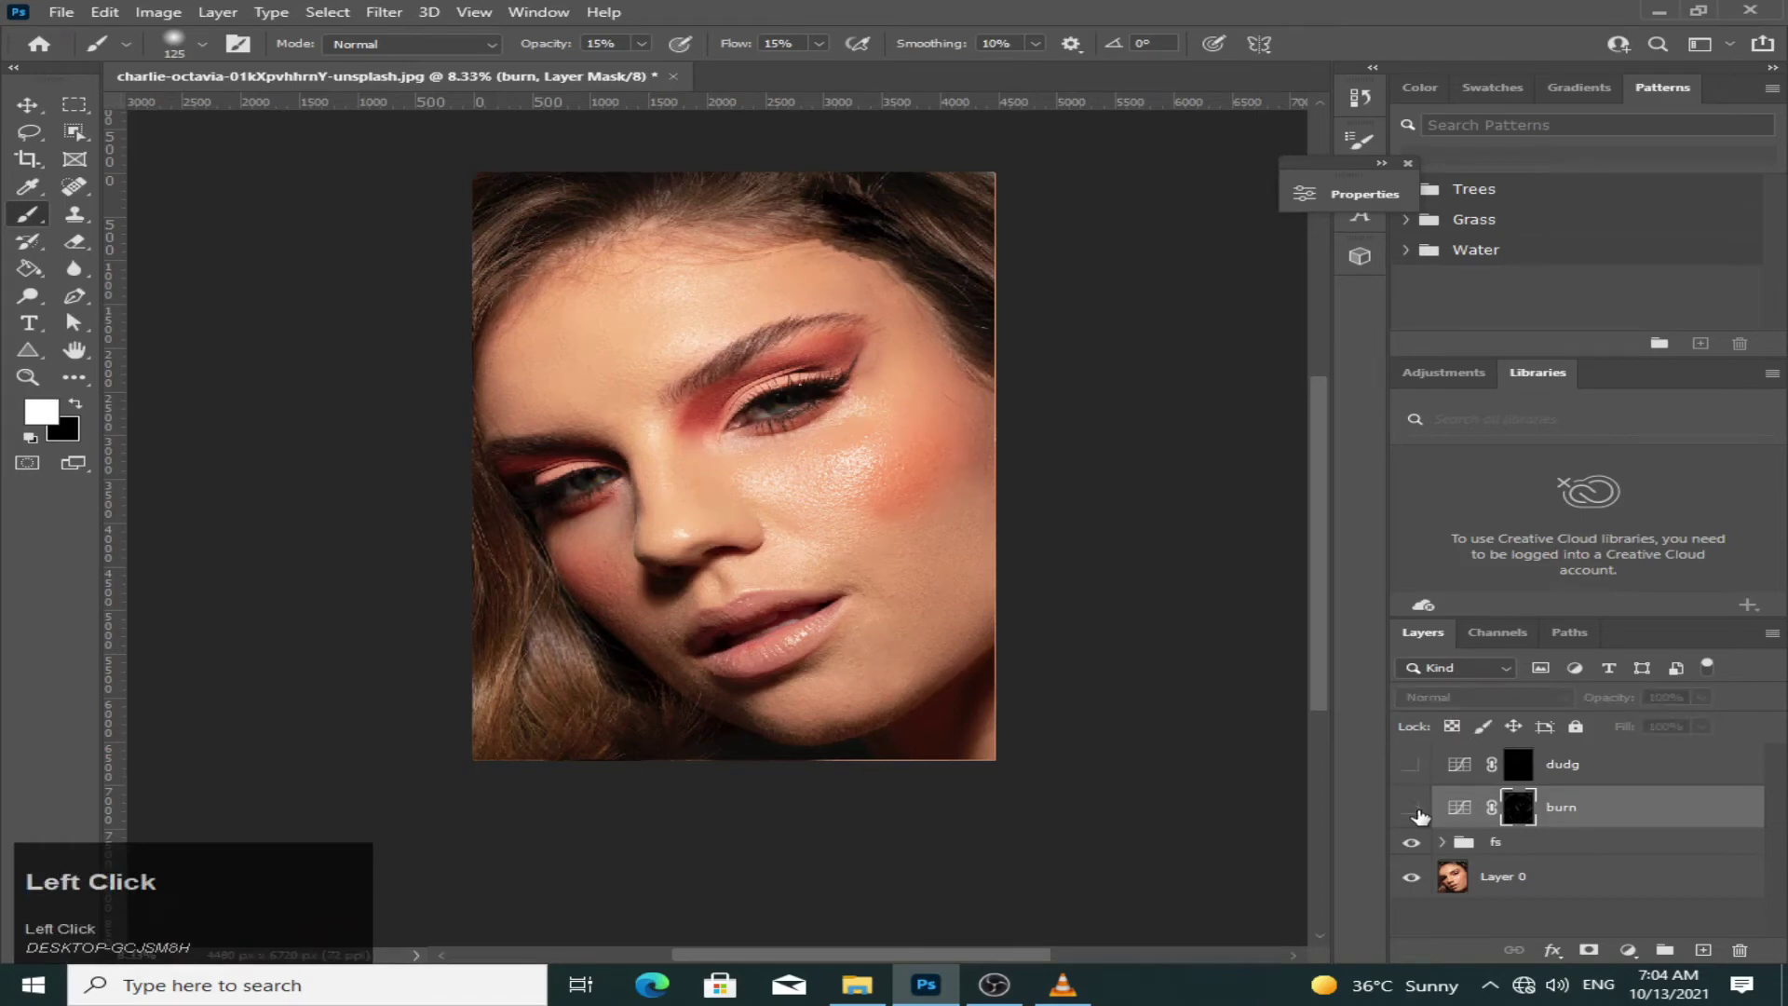
click(1412, 808)
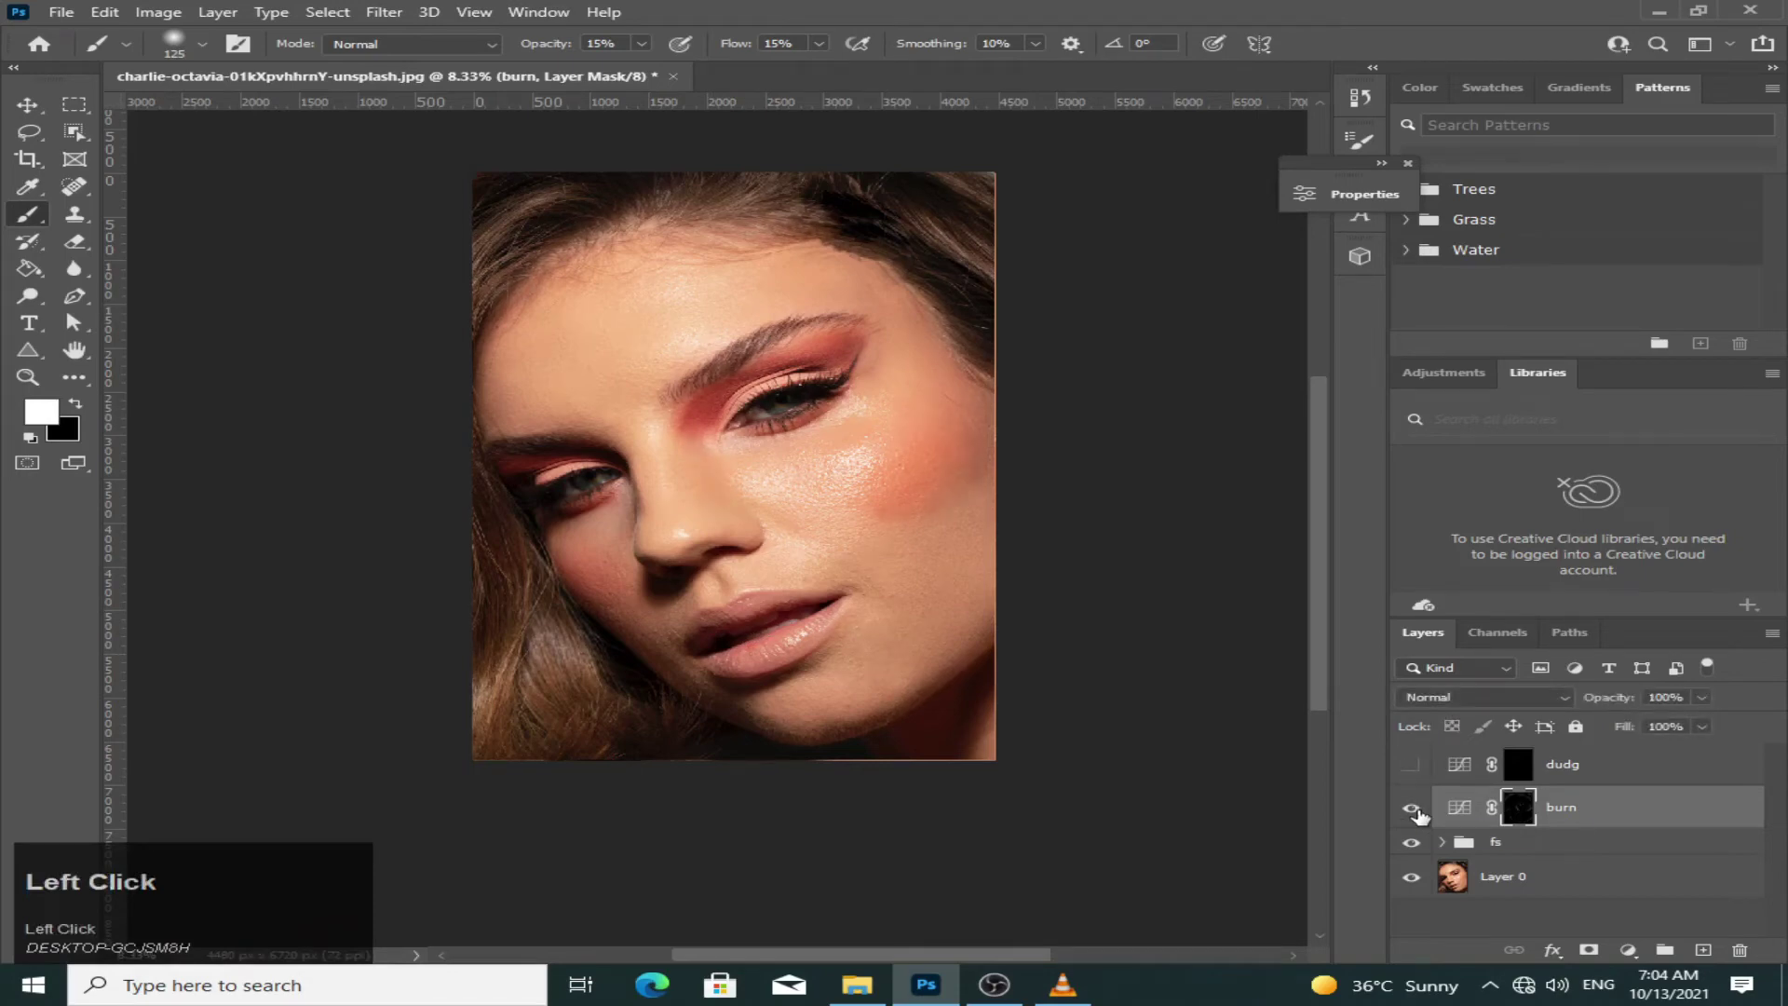
click(1412, 808)
click(1412, 809)
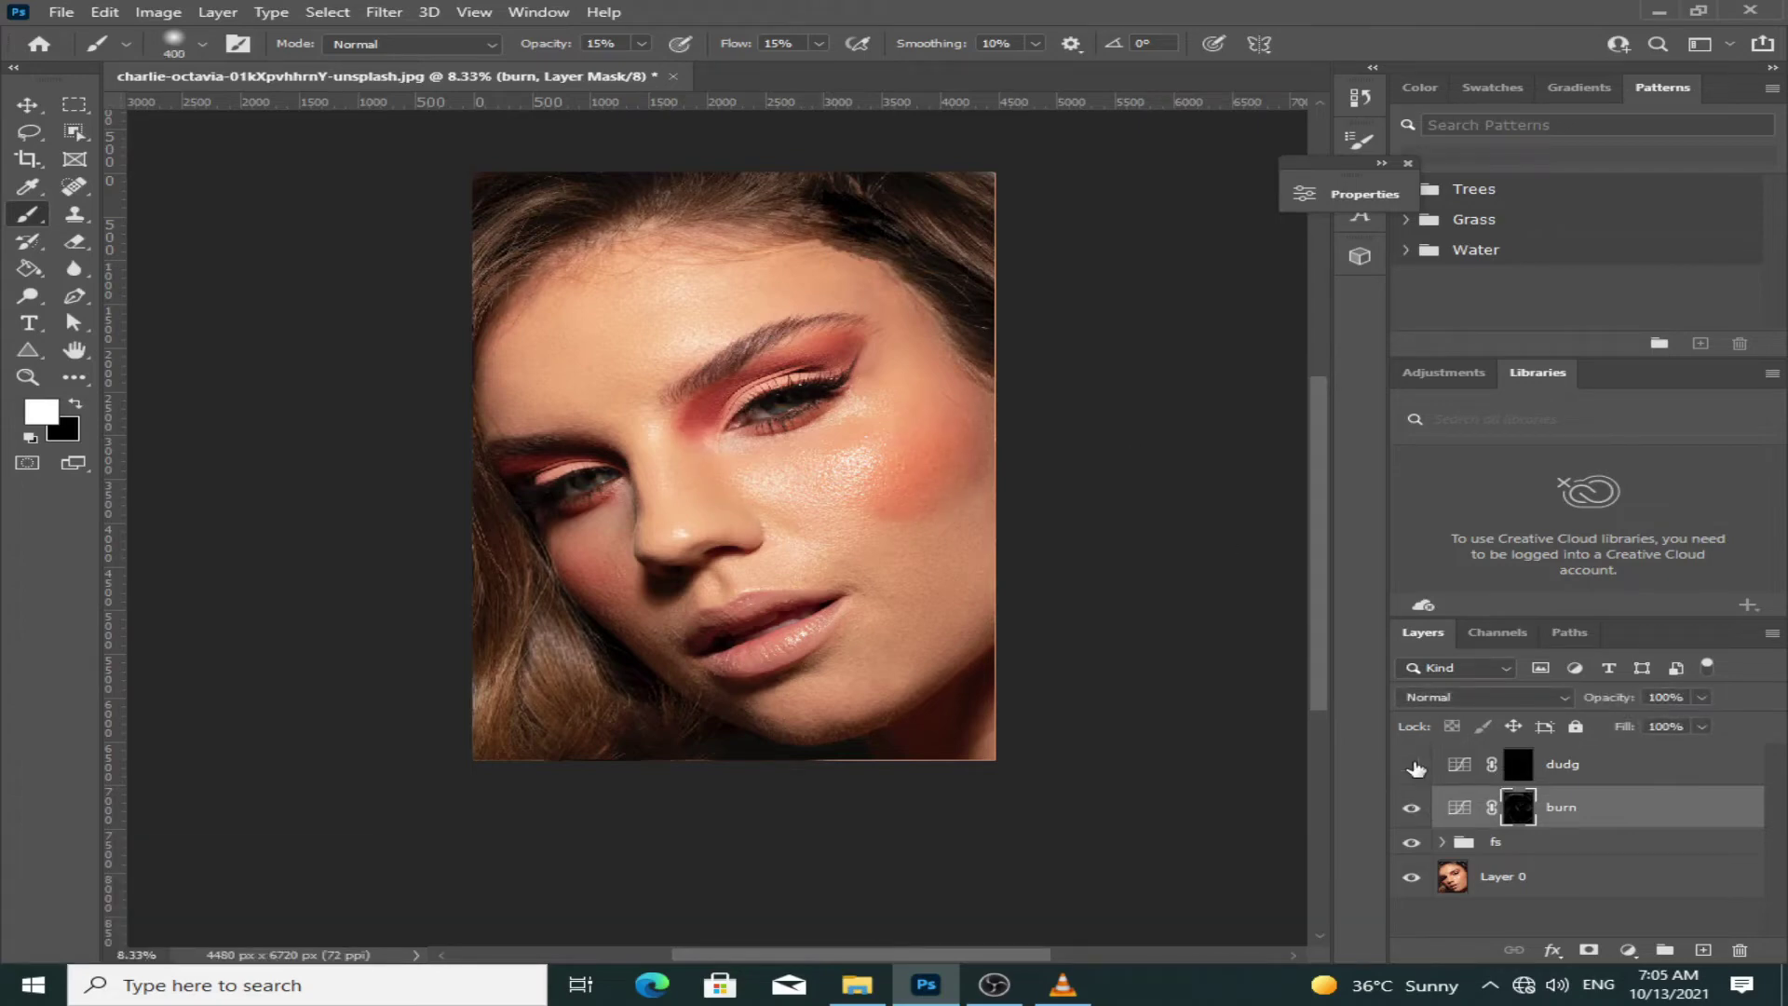
- Show the dudg layer, target its mask, and dodge the lit cheek down toward the jaw with a 400 px brush
click(1414, 766)
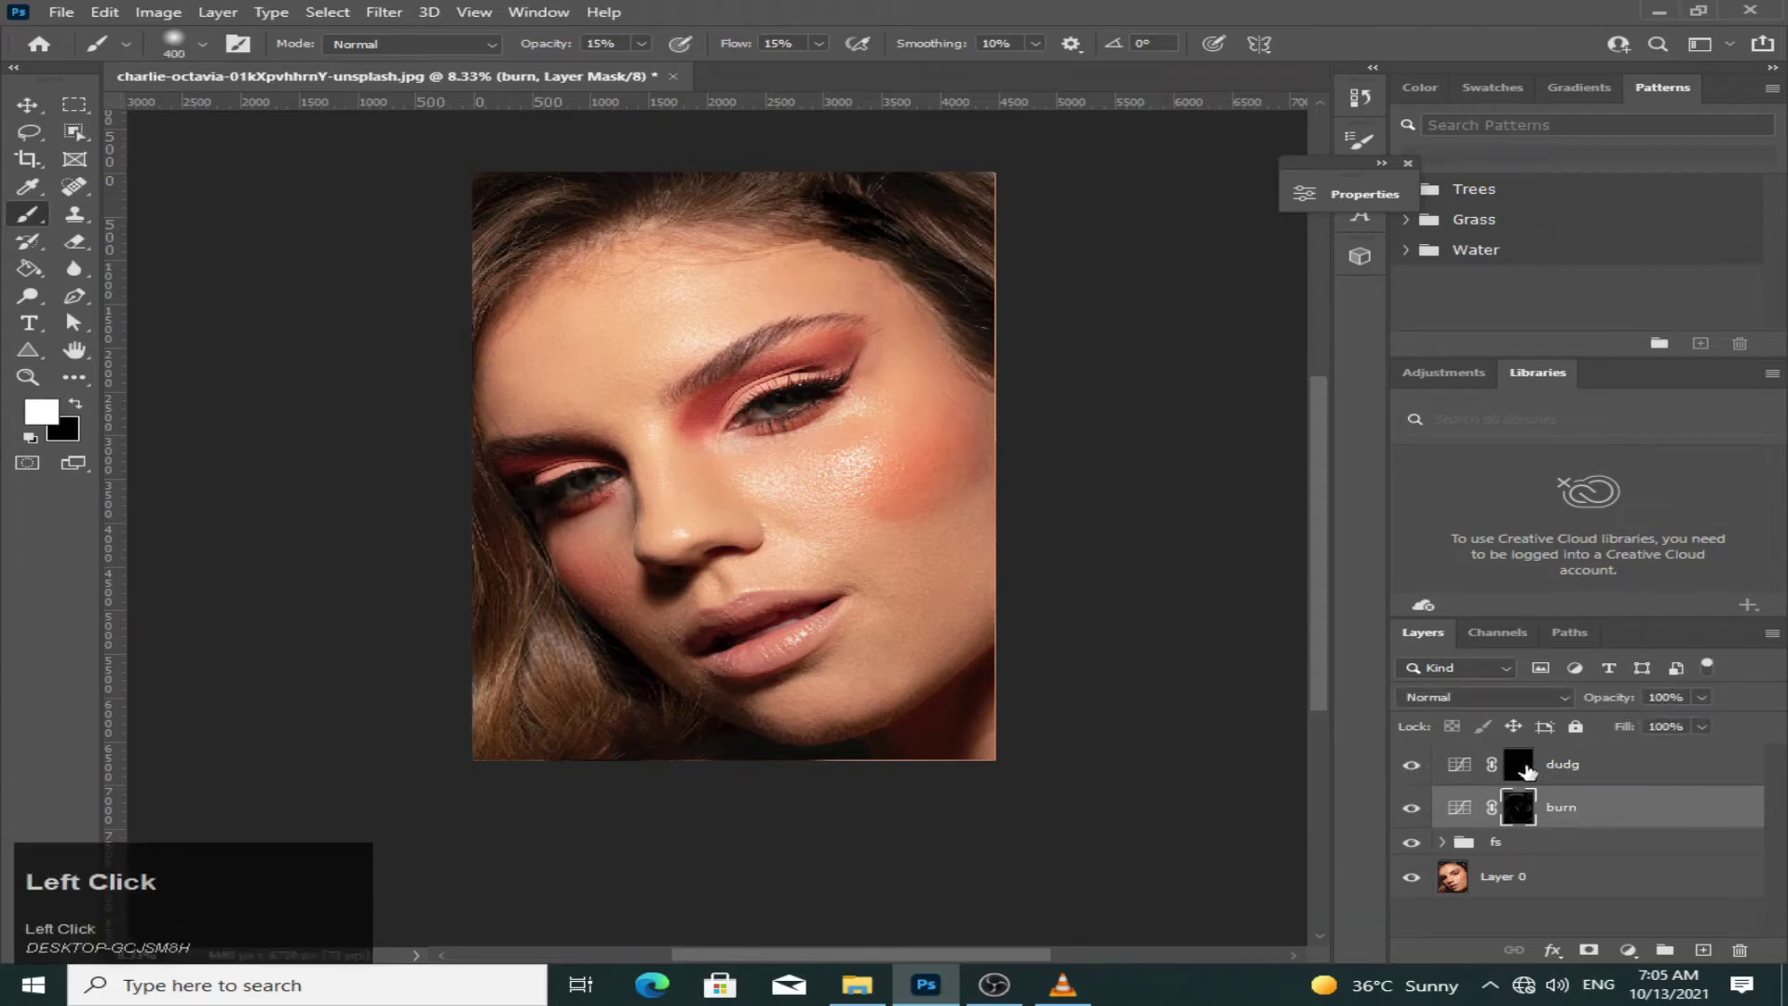
click(1608, 771)
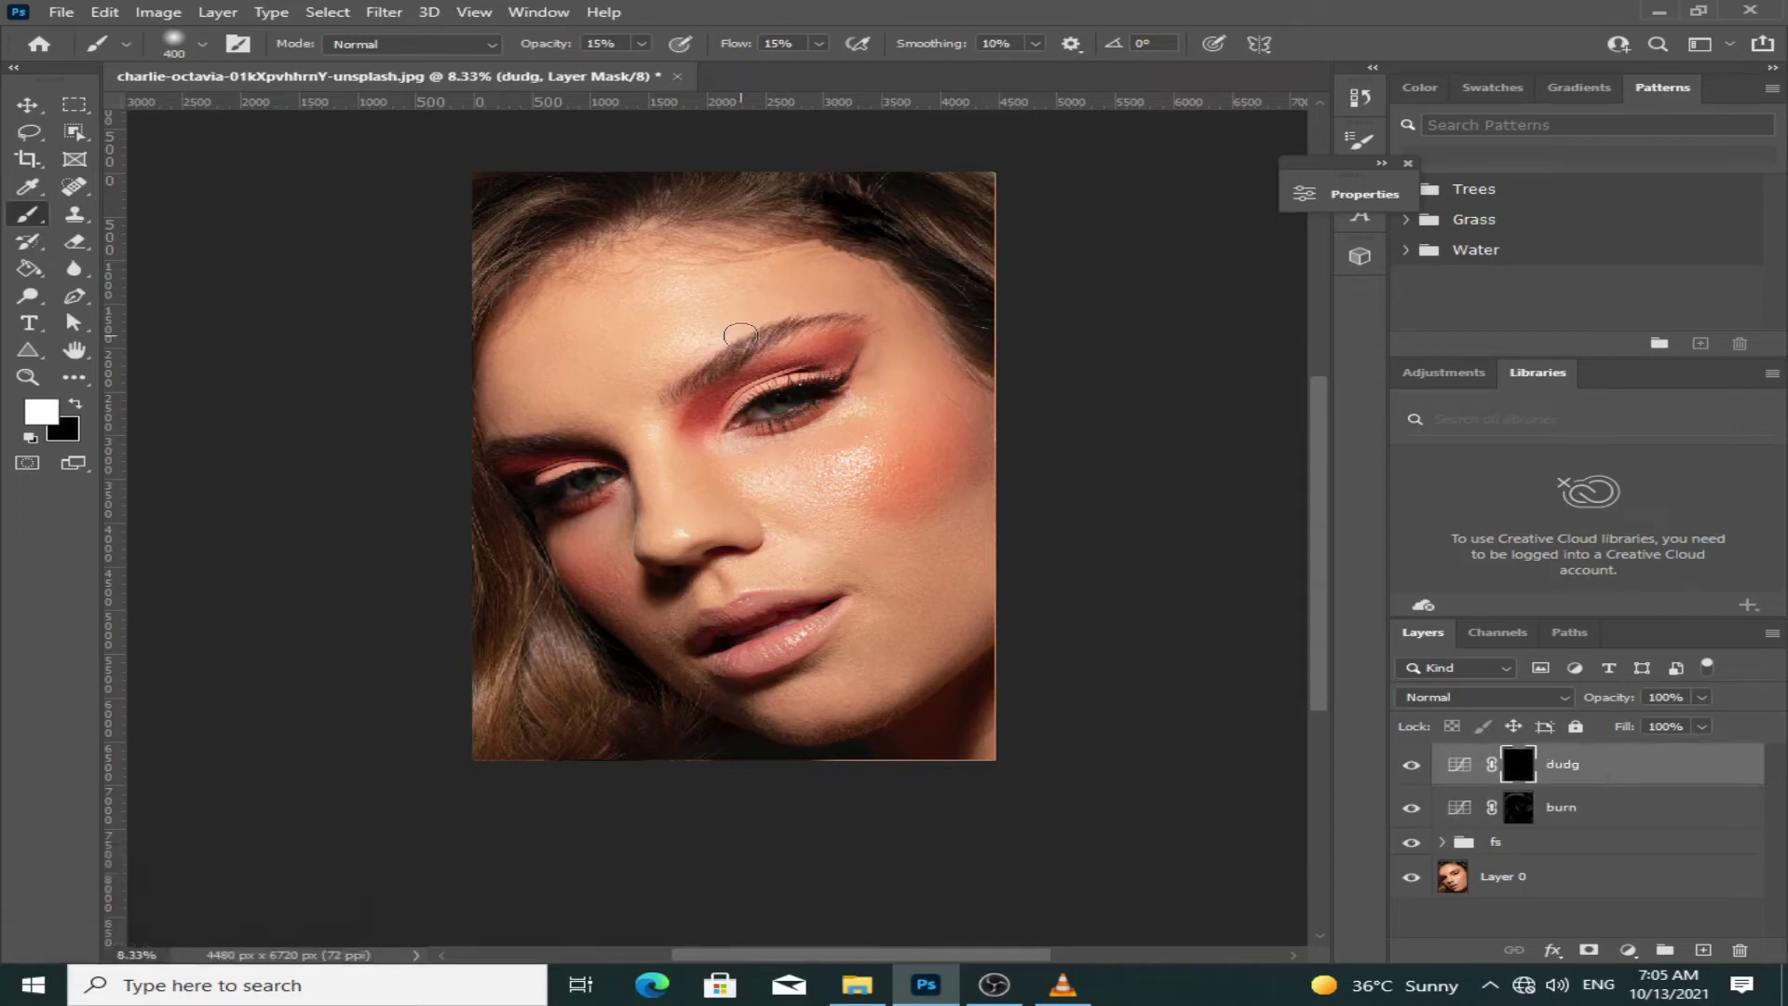
mouse_move(806, 465)
mouse_down()
mouse_move(849, 419)
mouse_move(731, 450)
mouse_move(811, 459)
mouse_move(758, 488)
mouse_move(835, 519)
mouse_move(847, 455)
mouse_move(838, 522)
mouse_move(773, 488)
mouse_move(859, 520)
mouse_move(907, 619)
mouse_up()
- Enlarge the brush to 600 px and dodge the forehead on the dudg mask
key(bracketright)
key(bracketright)
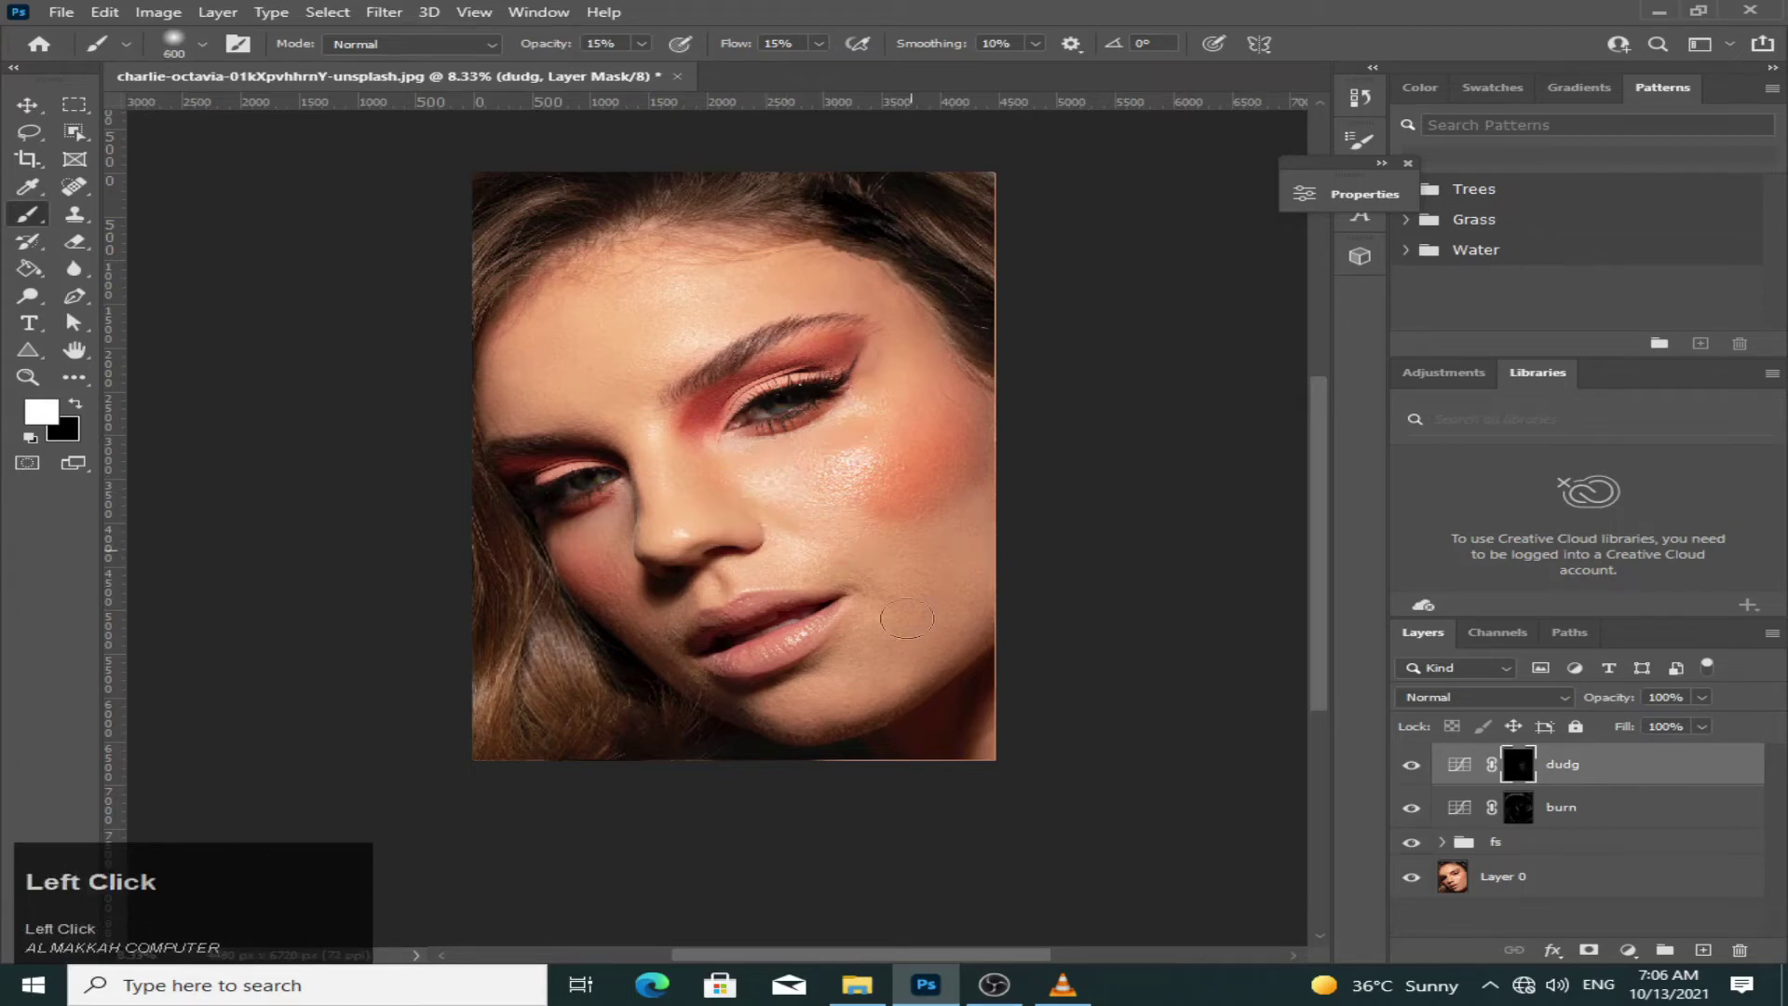
mouse_move(652, 307)
mouse_down()
mouse_move(699, 248)
mouse_move(580, 302)
mouse_up()
- Reduce the brush to 200 px and dodge the highlights on the lips
key(bracketleft)
key(bracketleft)
key(bracketleft)
key(bracketleft)
key(bracketleft)
drag(804, 632, 780, 612)
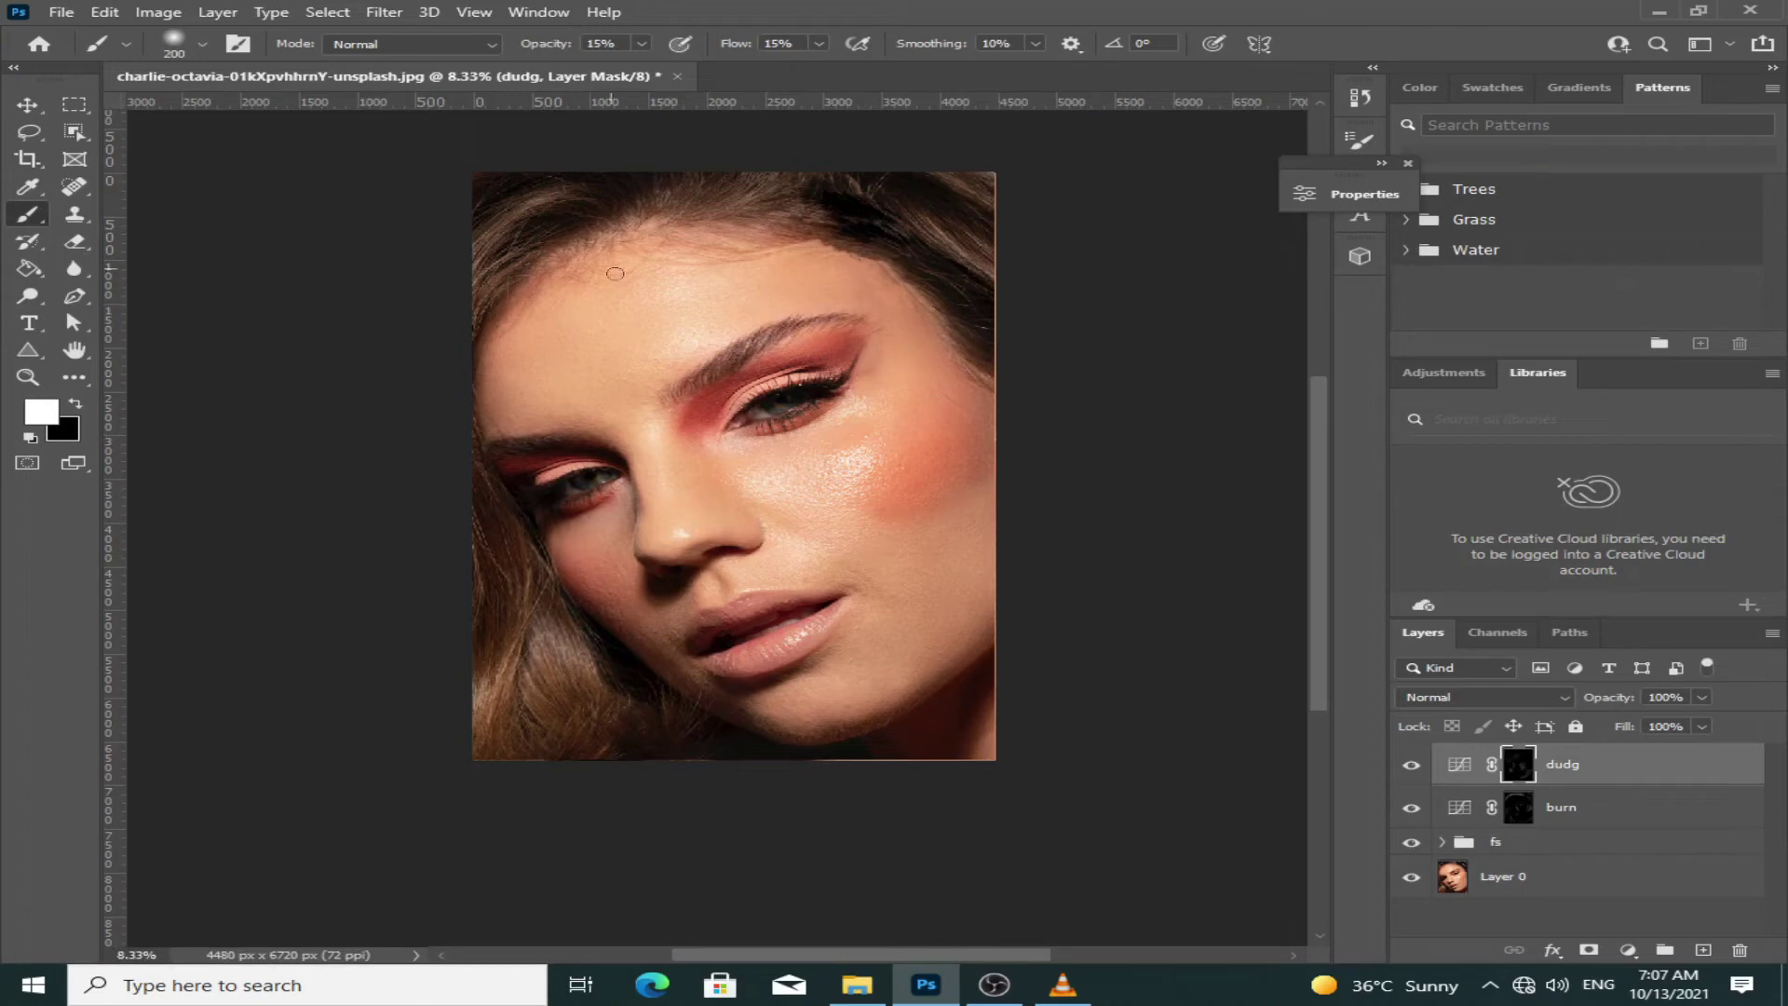
- Dodge the hair beside the forehead with a 400 px brush and toggle the dudg layer's visibility to check the brightening
key(bracketright)
key(bracketright)
click(510, 224)
click(1412, 769)
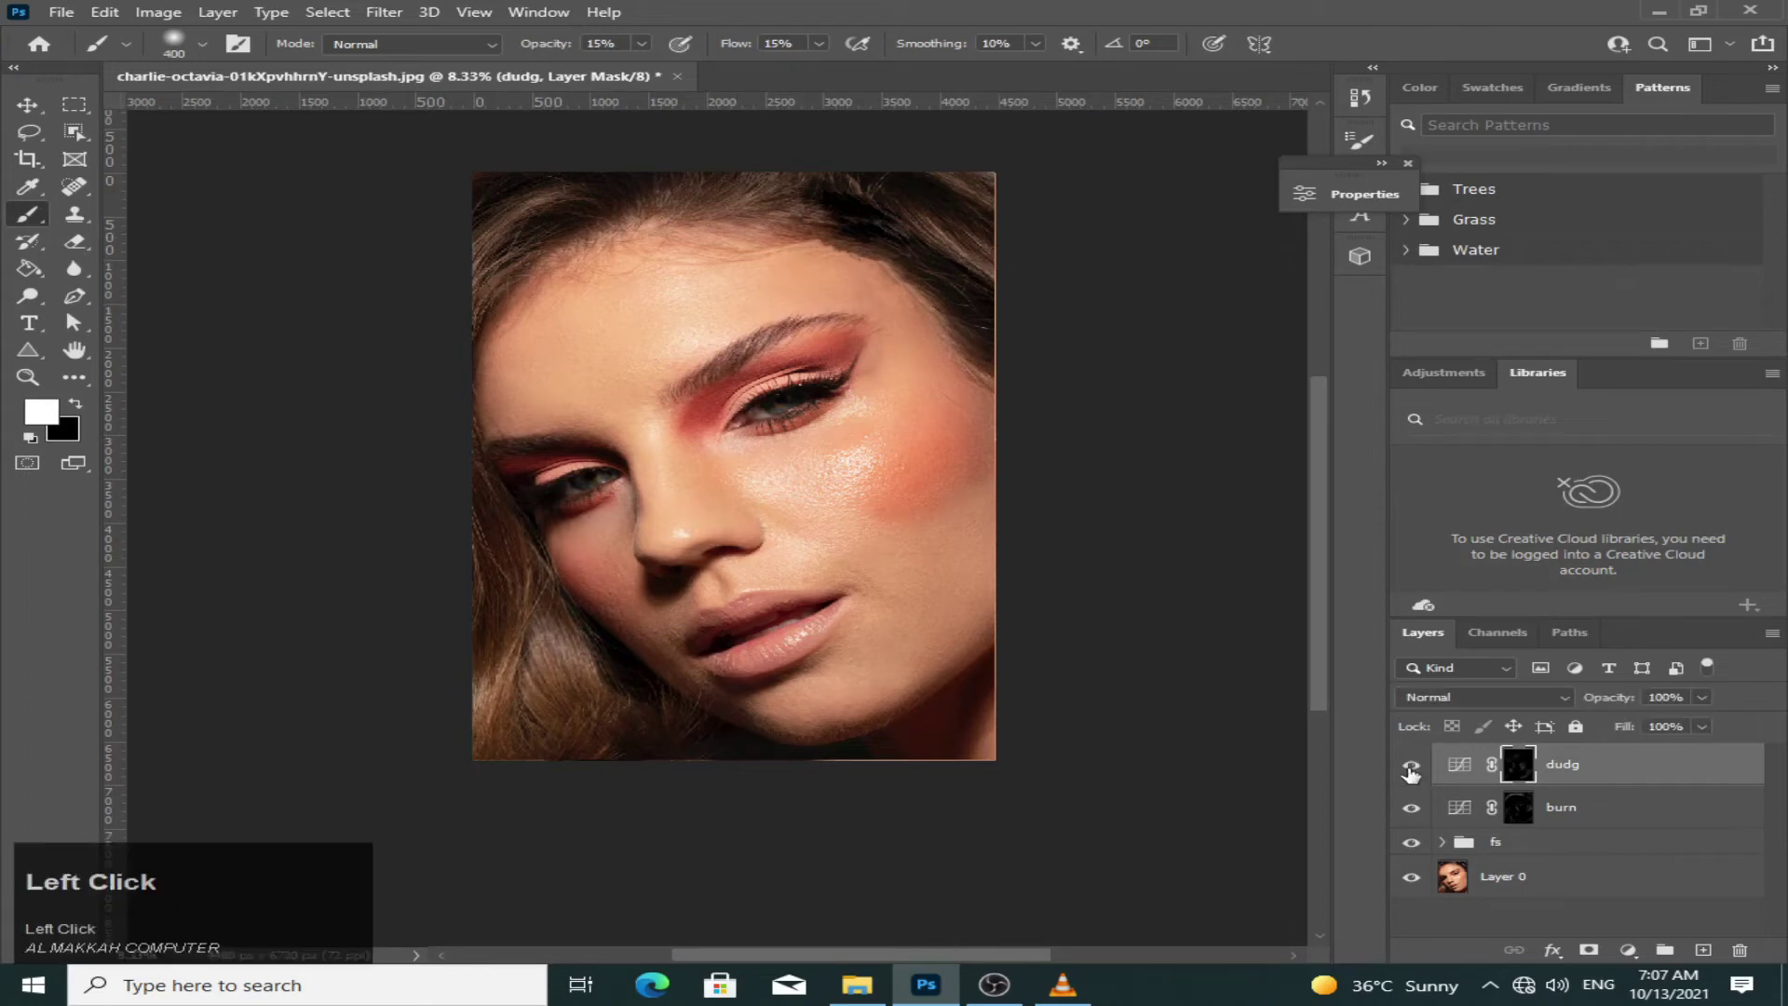
- Group the dudg and burn layers together and name the group d&b
drag(824, 550, 643, 270)
ctrl+click(1694, 816)
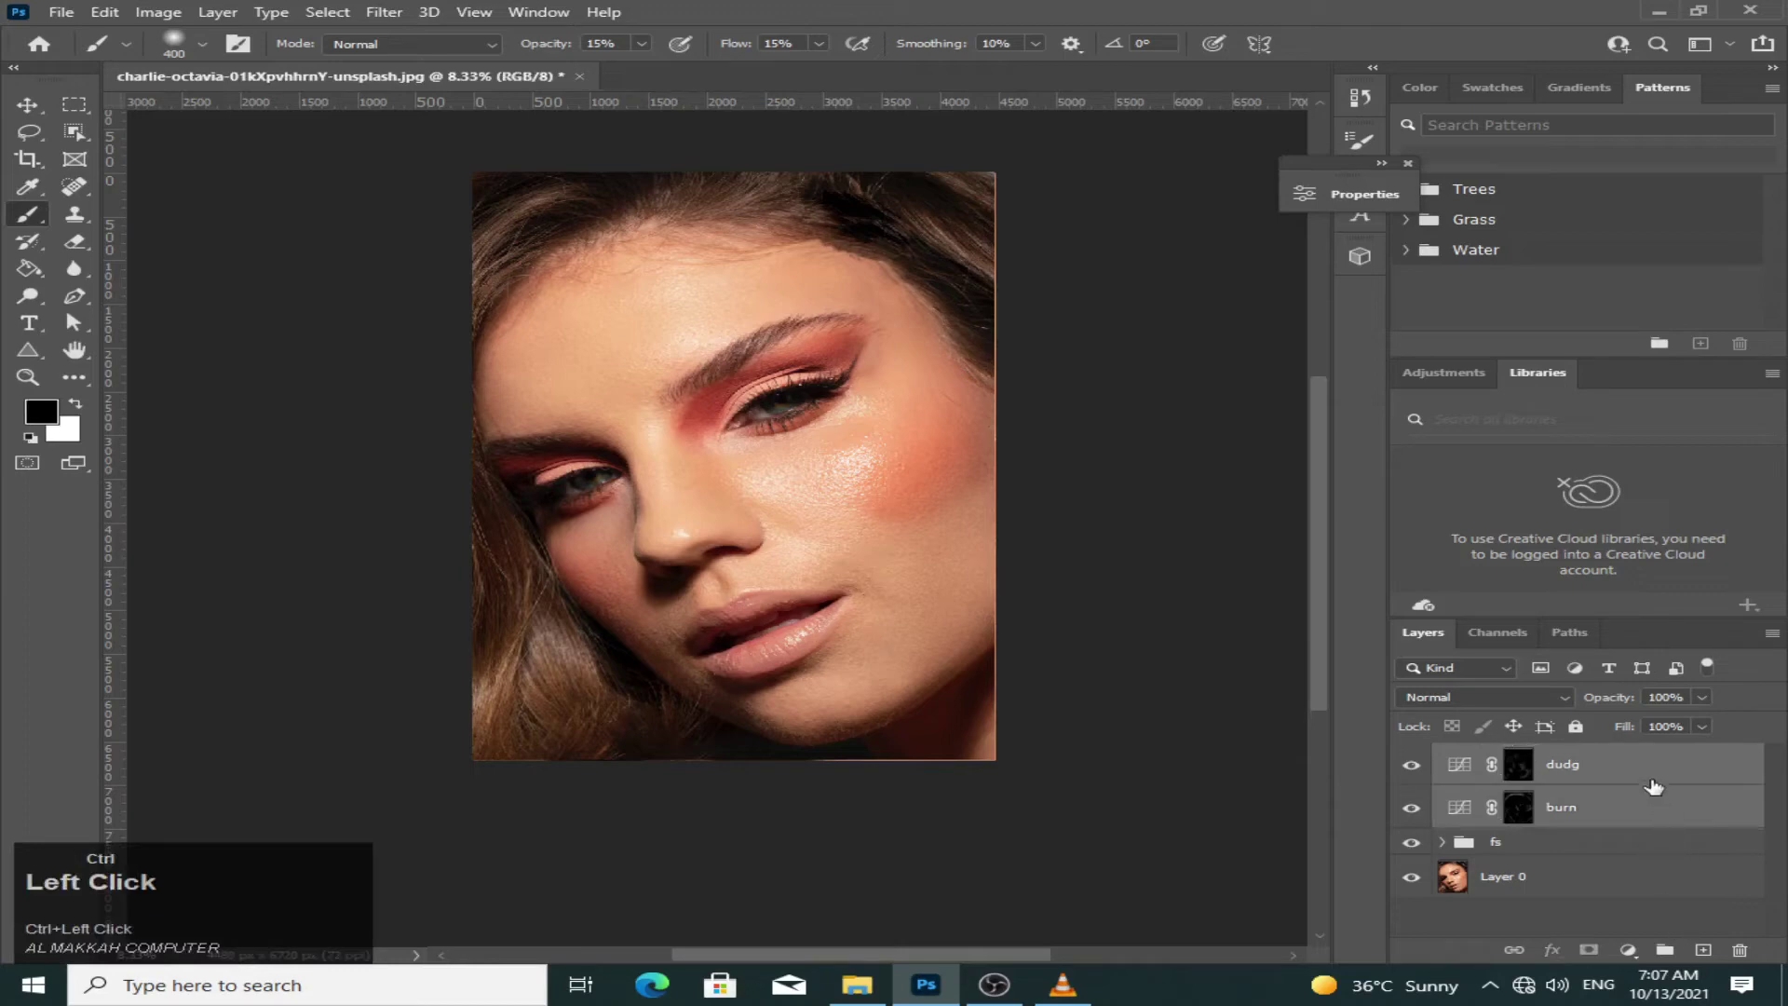
drag(1648, 773, 1675, 956)
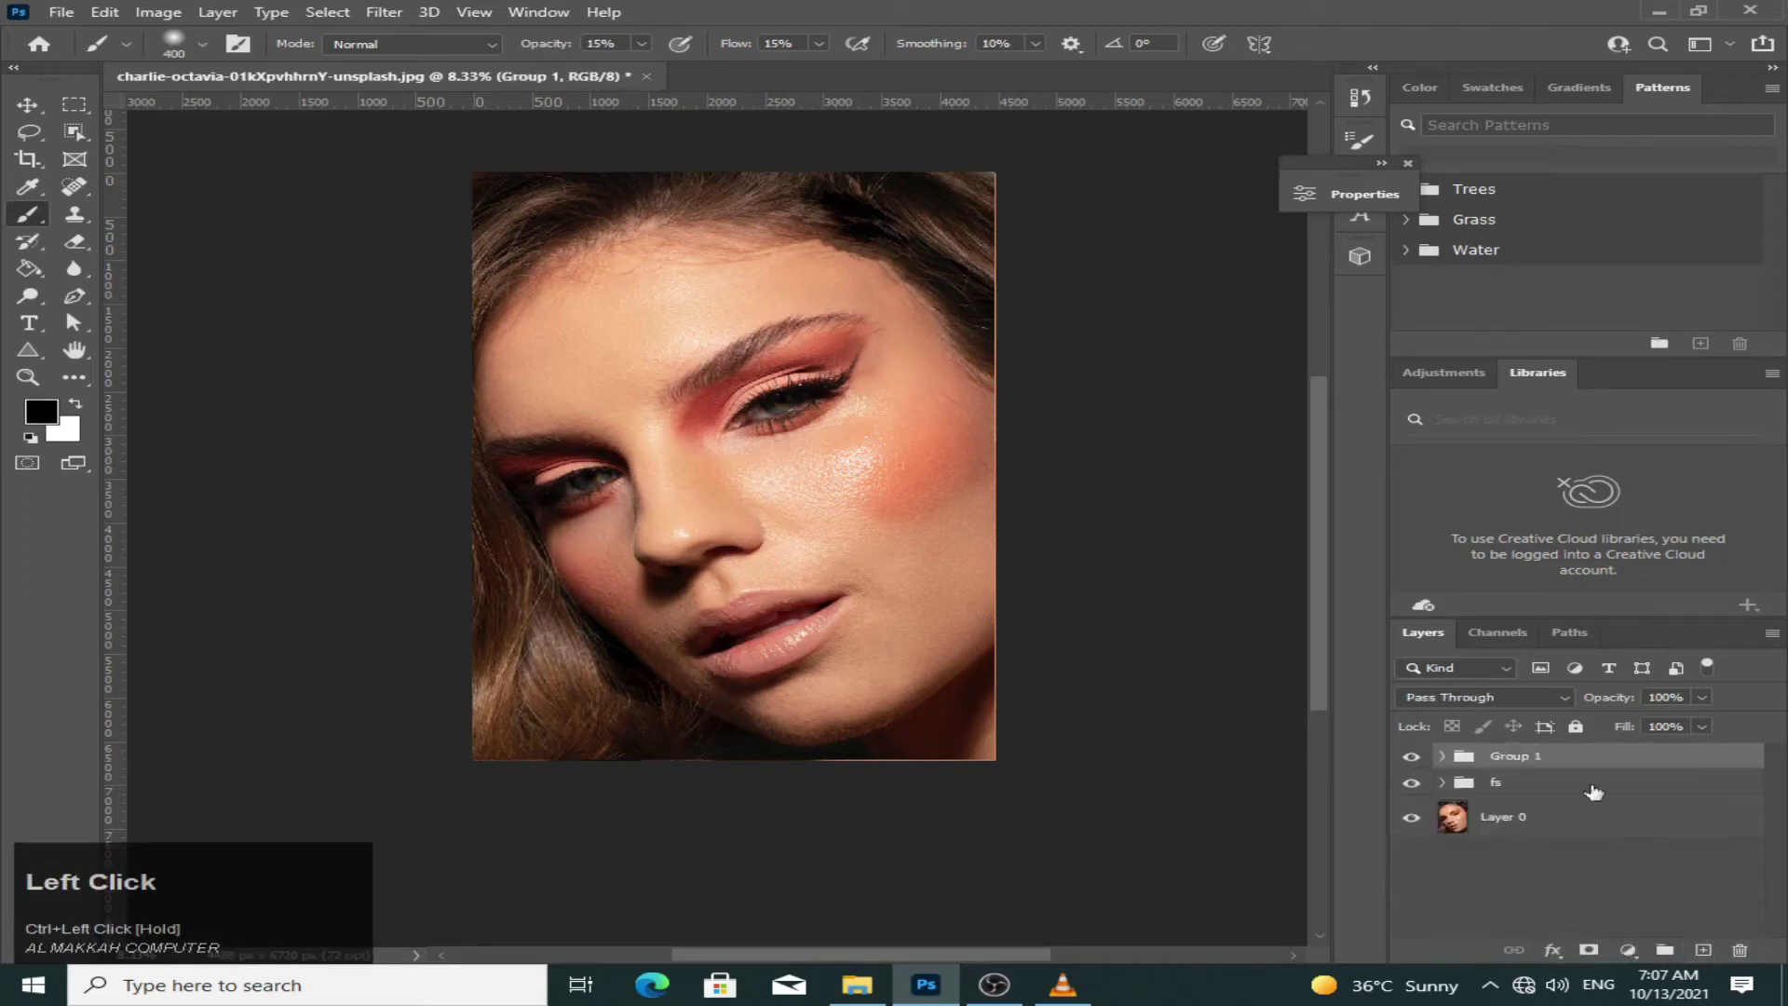
double_click(1530, 757)
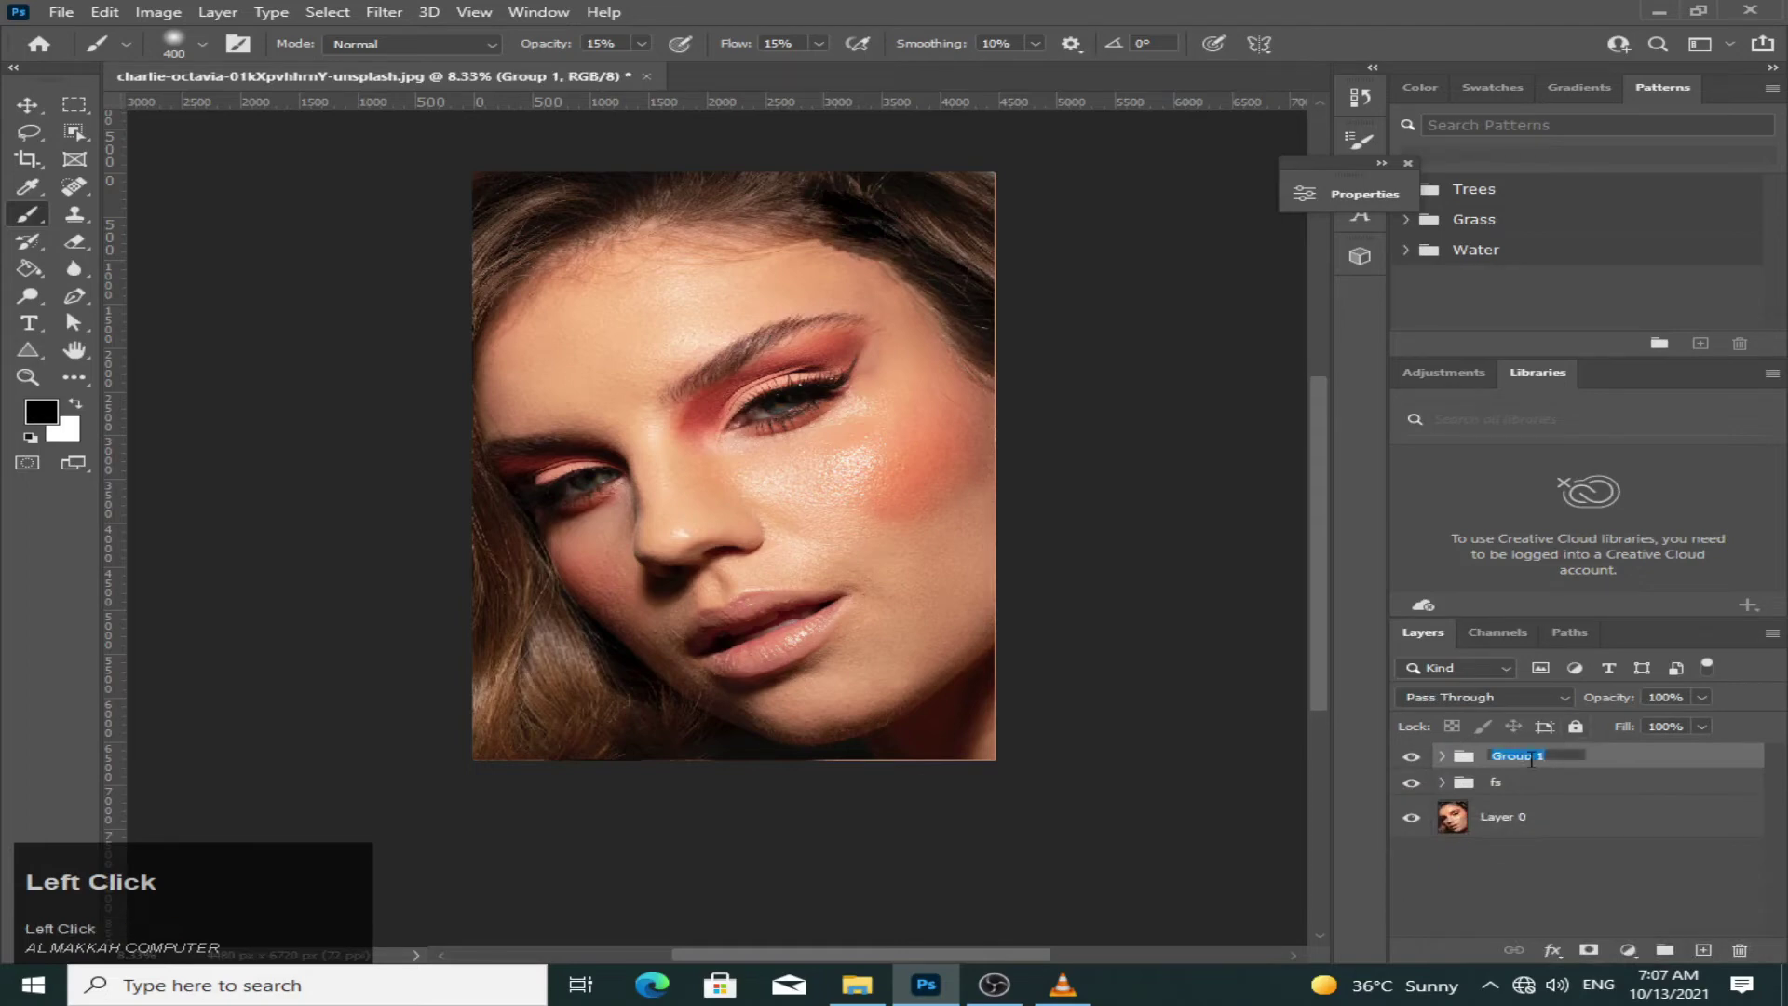
key(BackSpace)
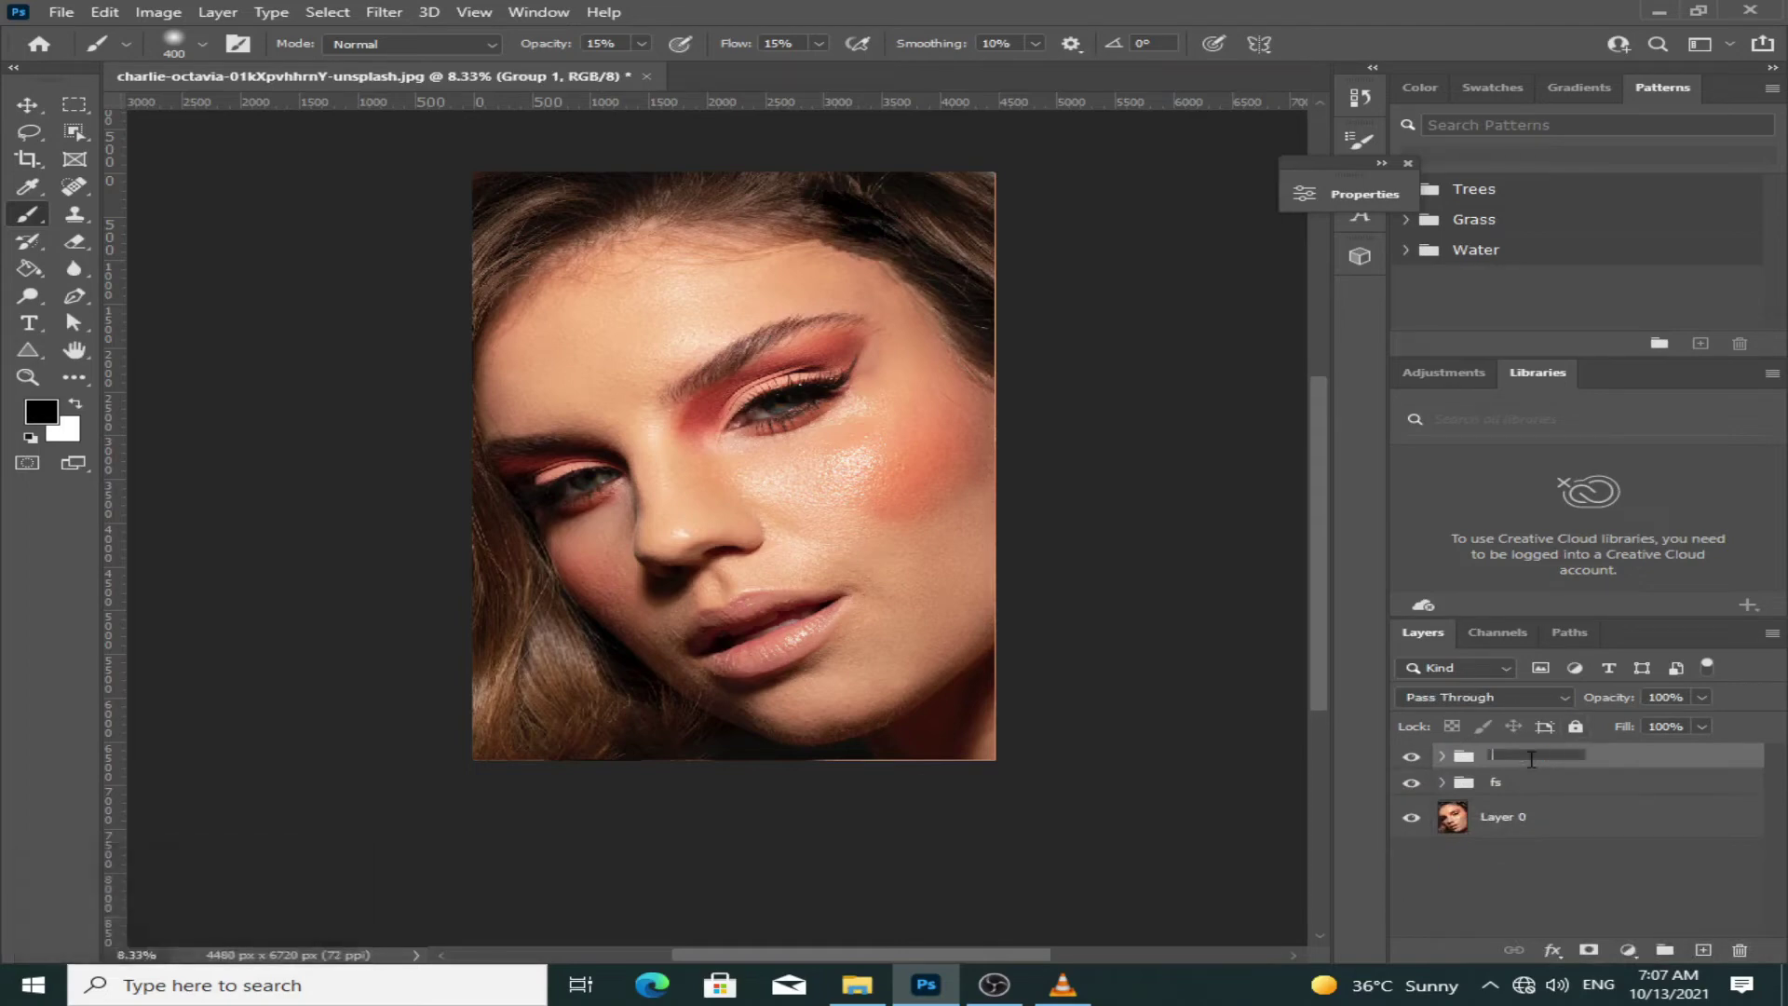
text(db)
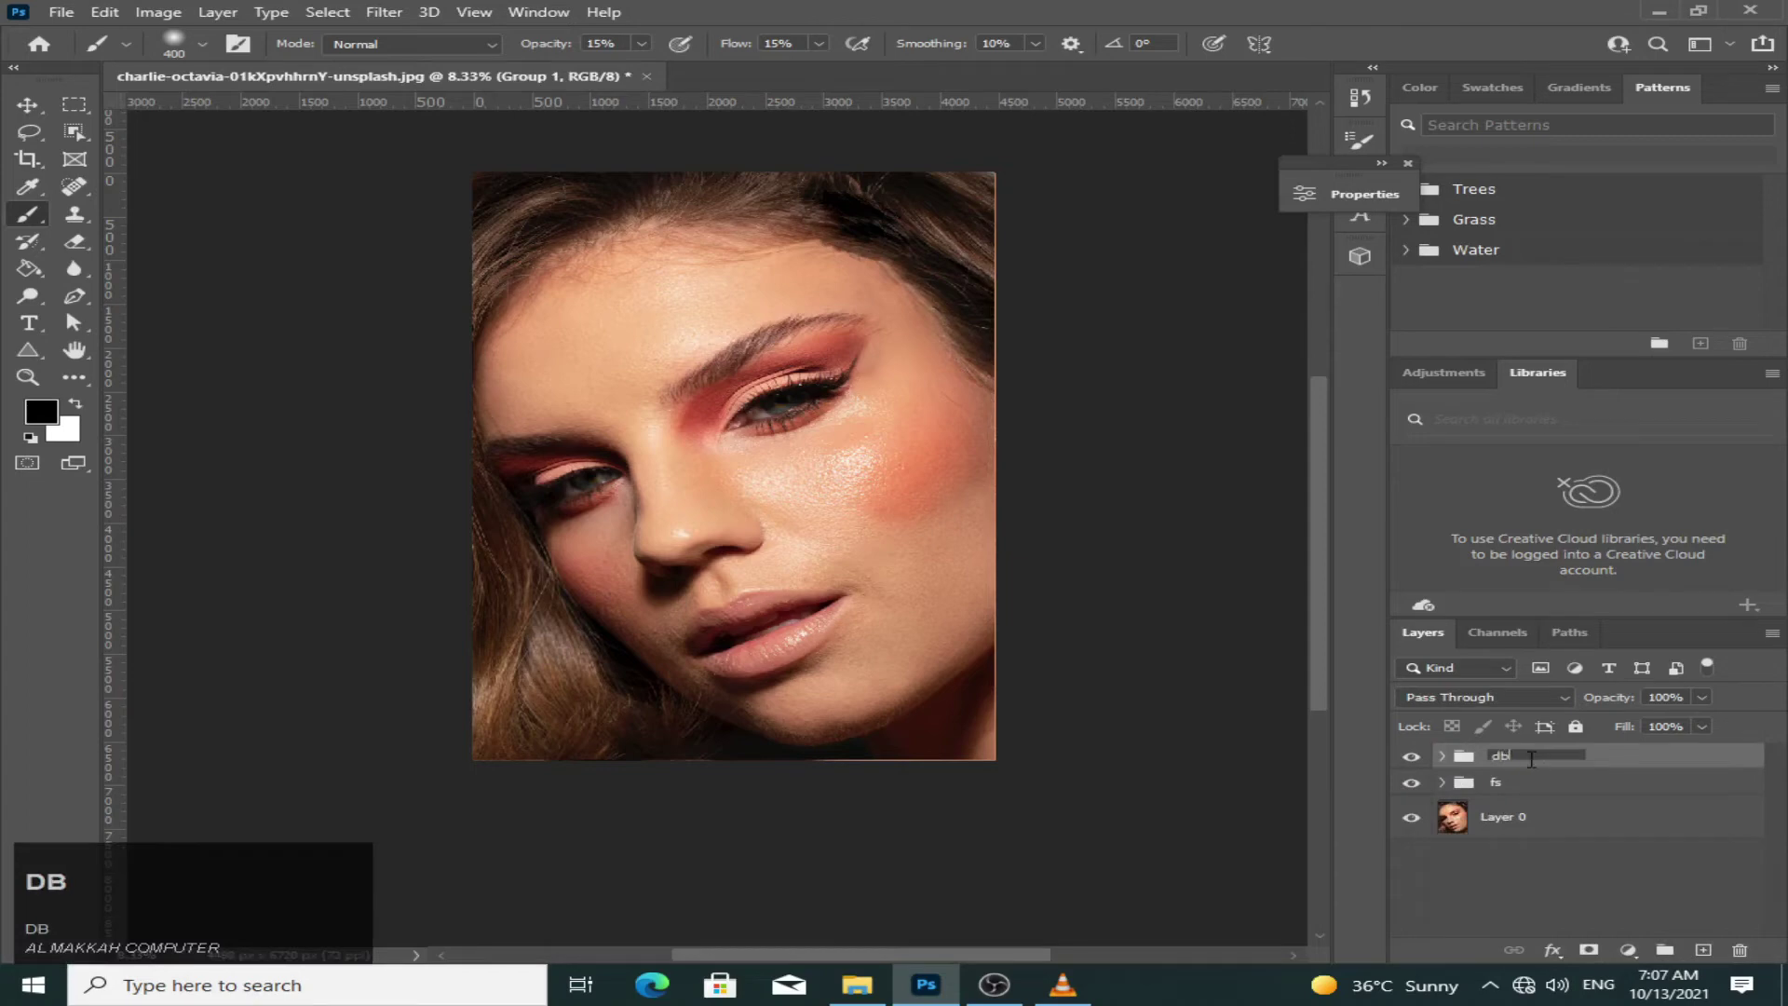
key(BackSpace)
text(&b)
click(1647, 759)
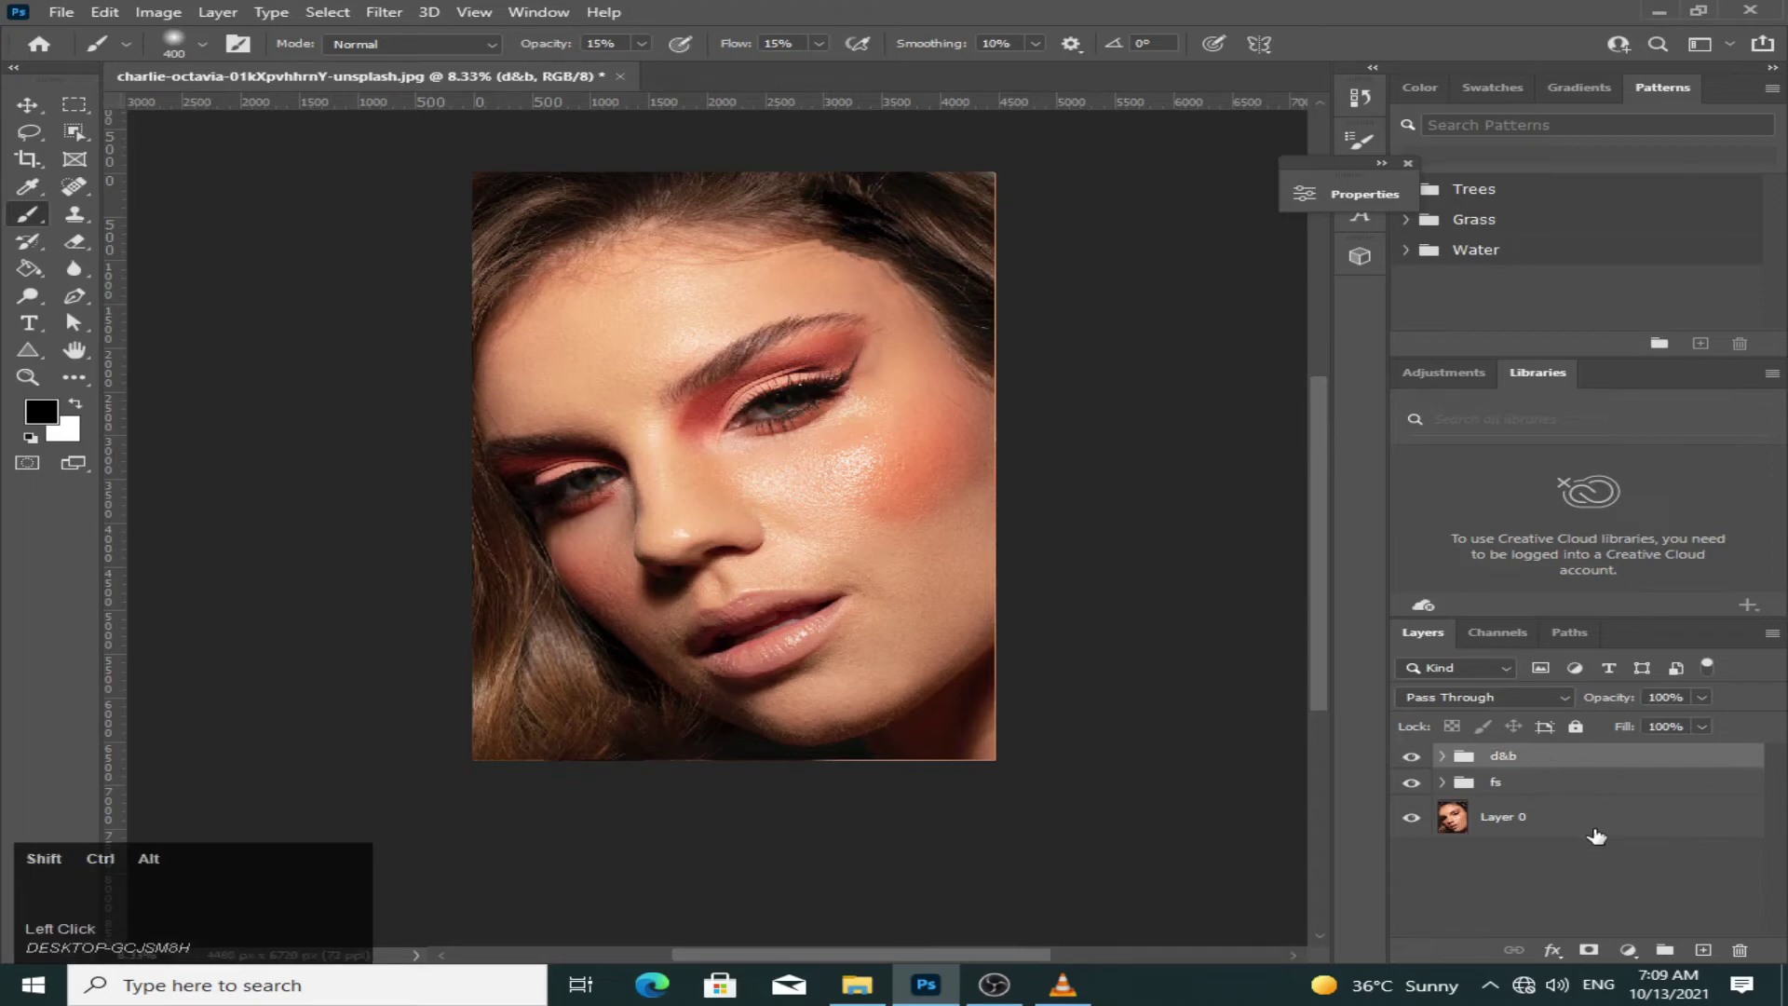
- Stamp all visible layers into a new layer and add a Selective Color adjustment with Reds at cyan +5% and slightly raised magenta
key(ctrl+shift+alt+e)
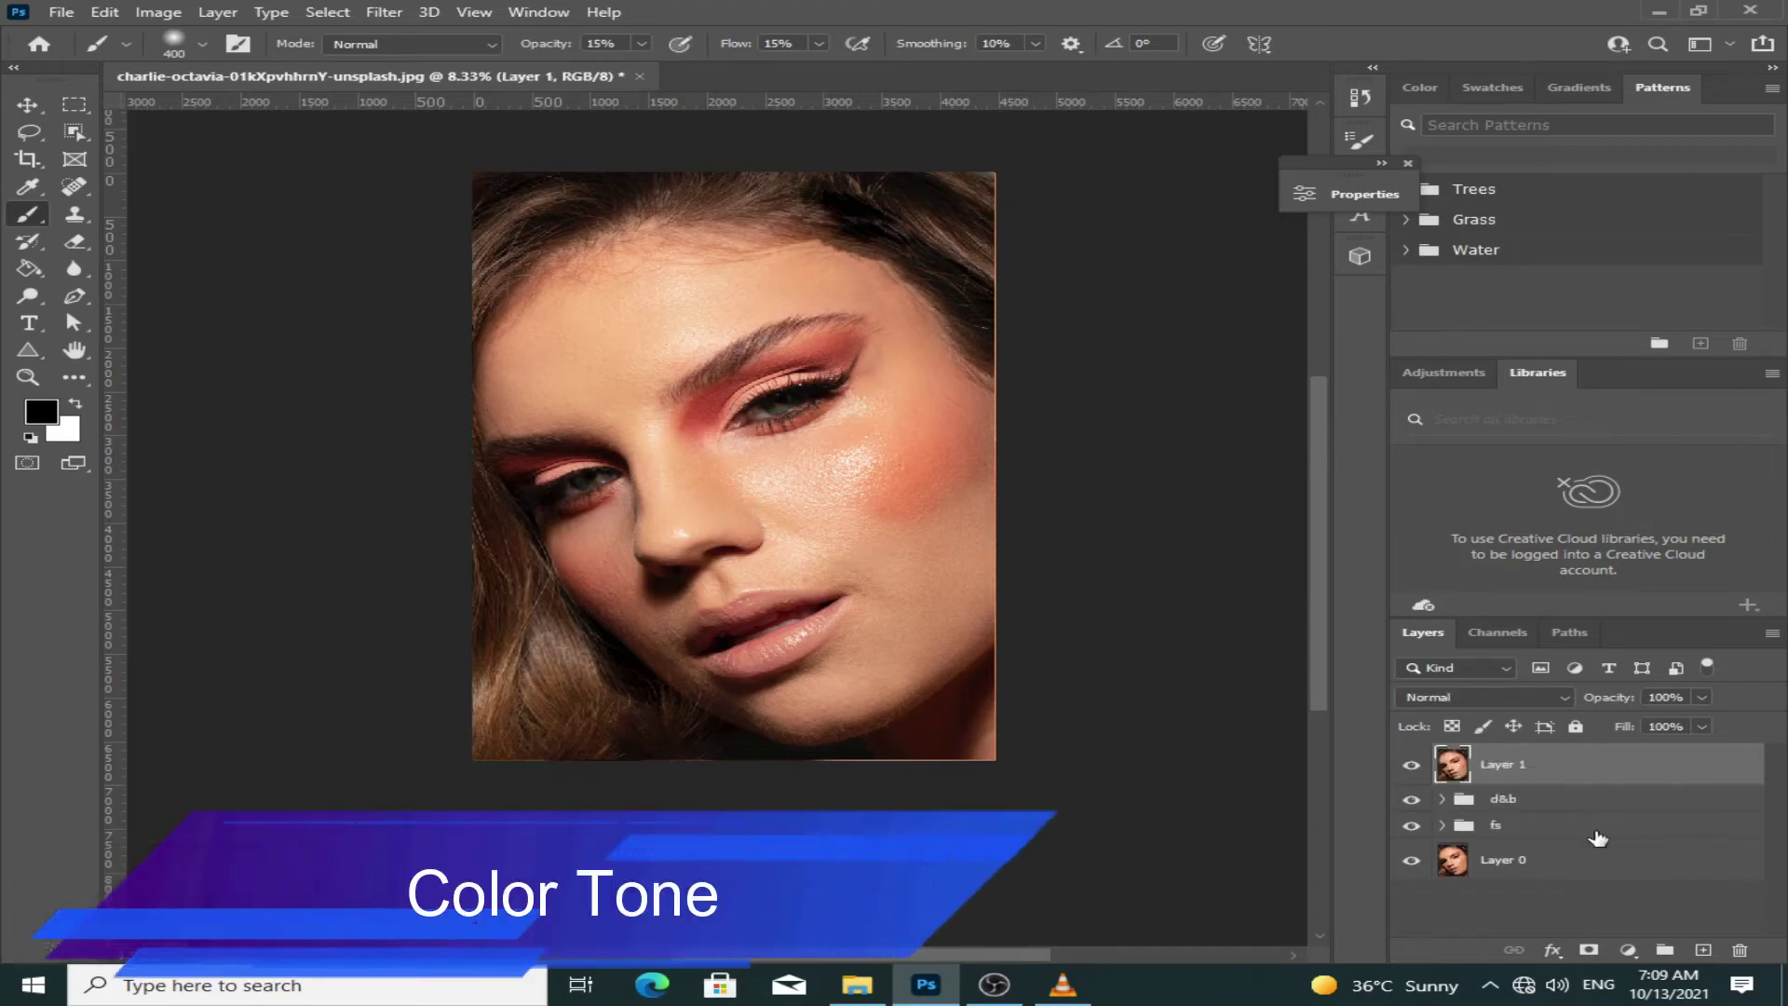
click(1628, 950)
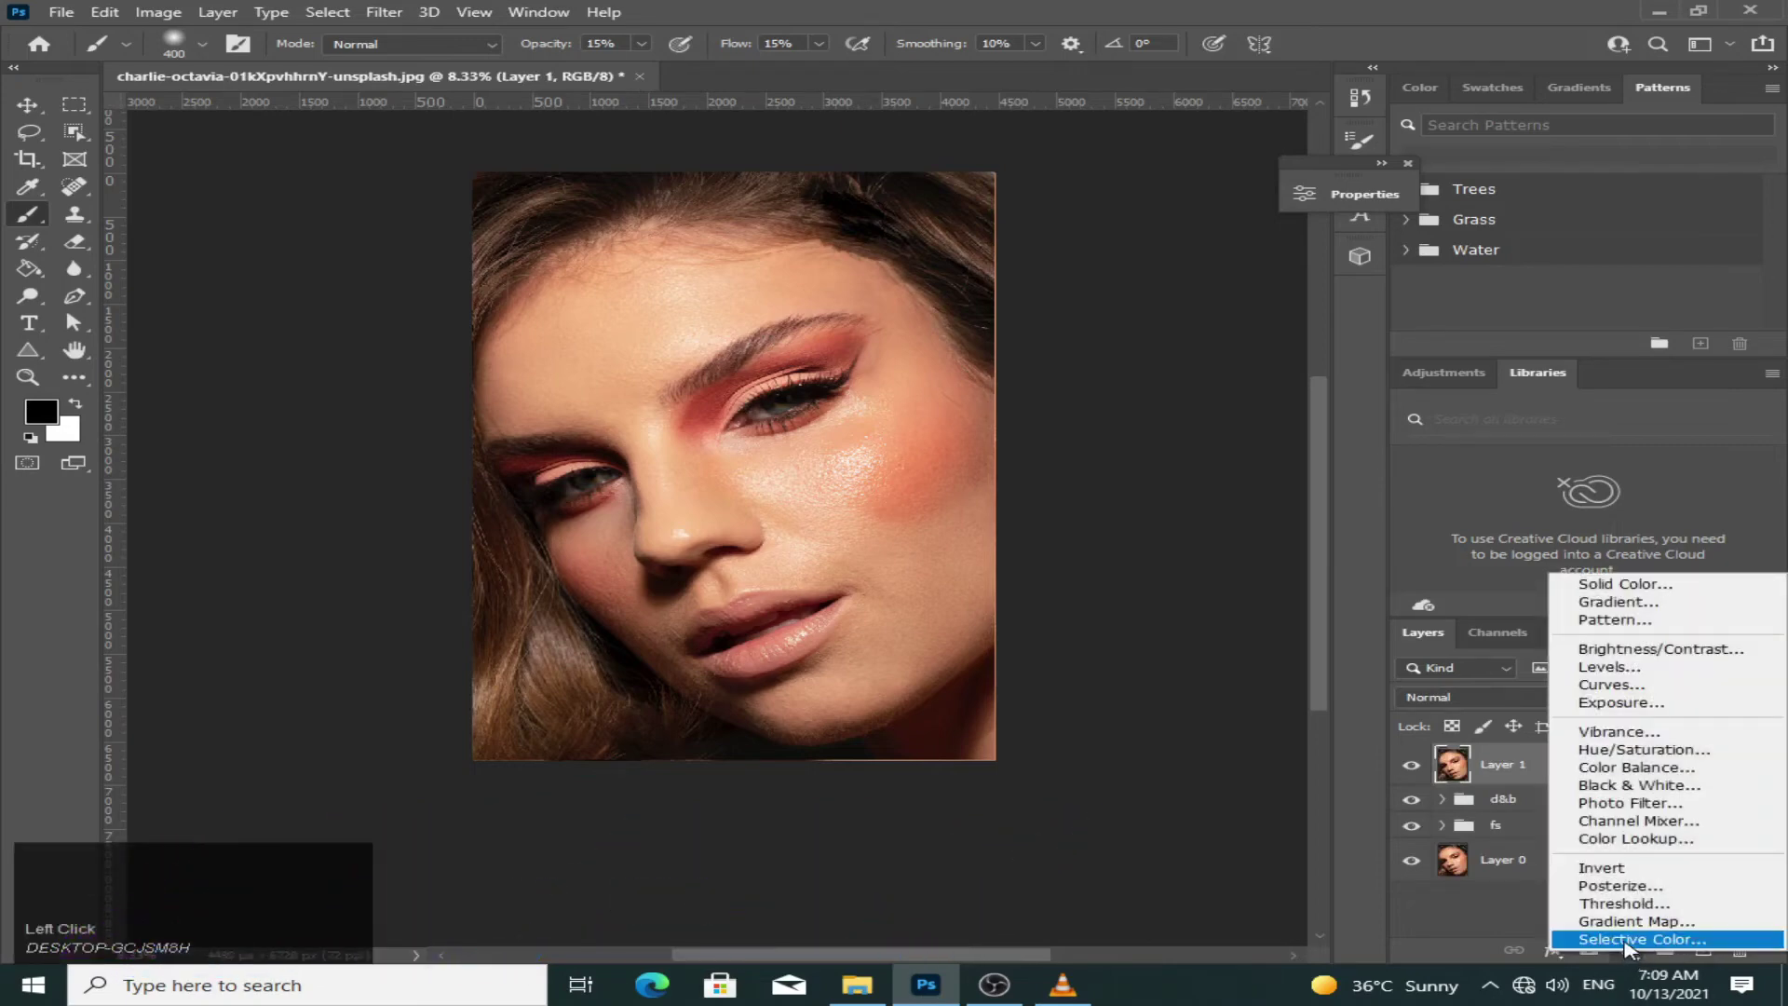
click(1626, 941)
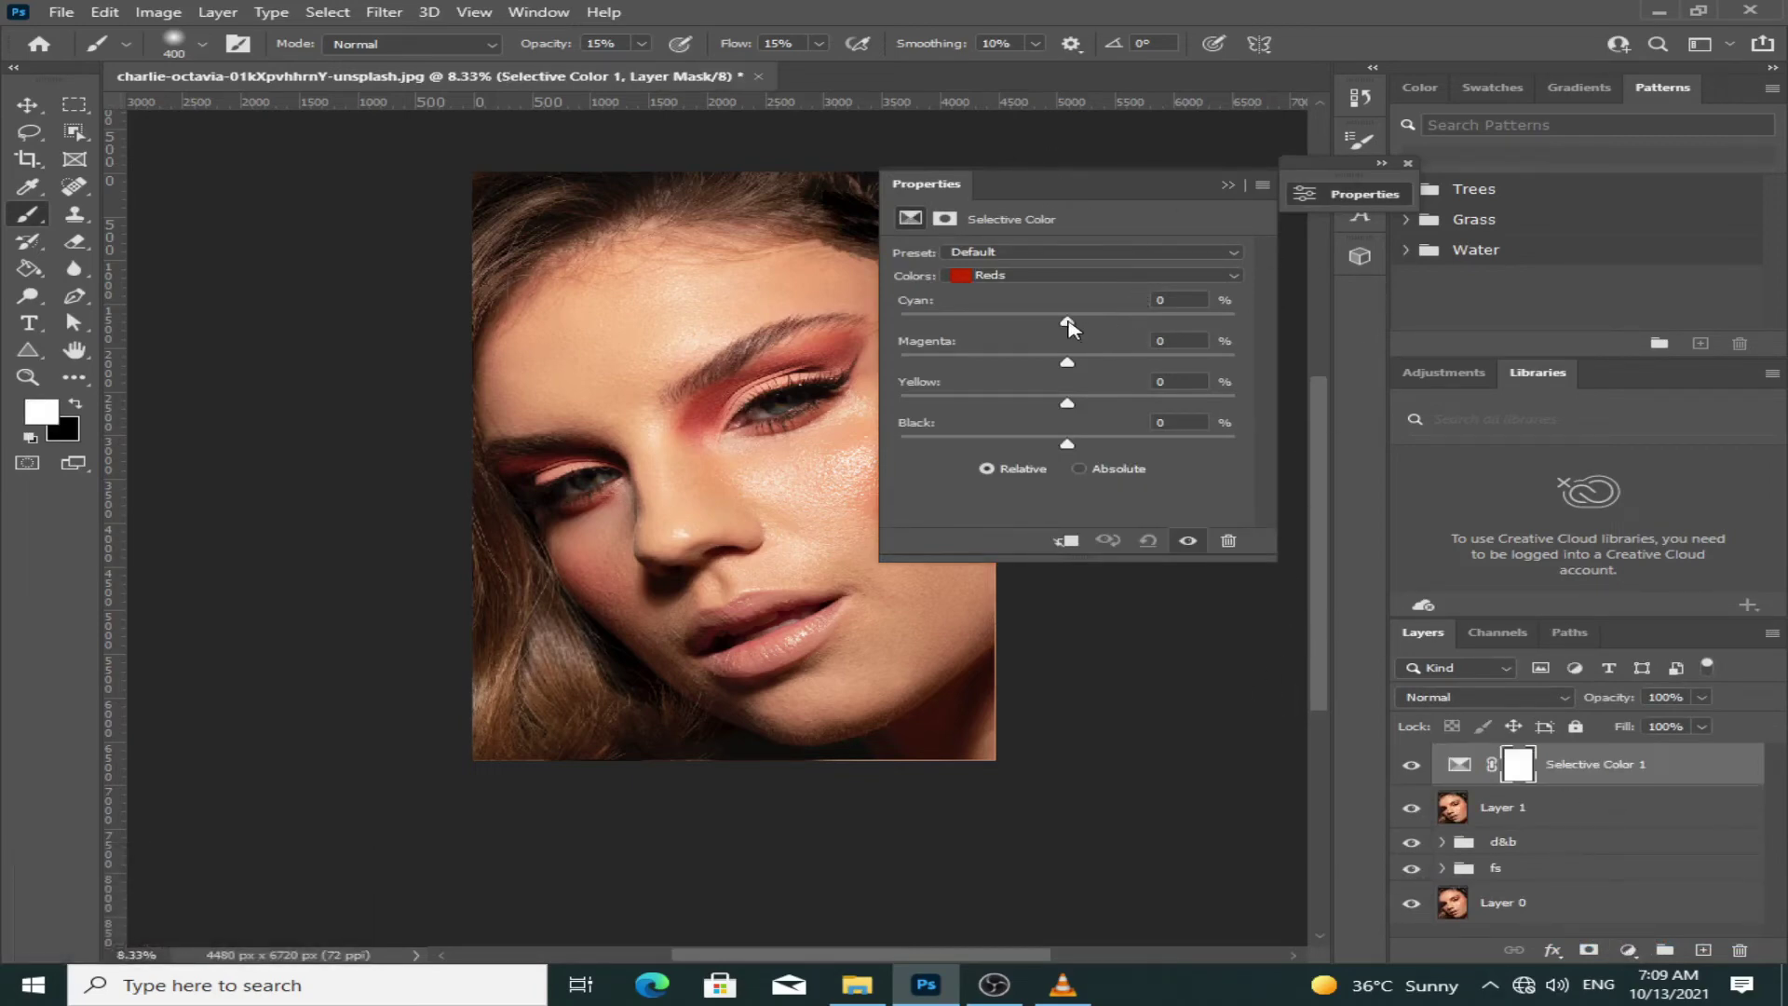
drag(1068, 326, 1077, 325)
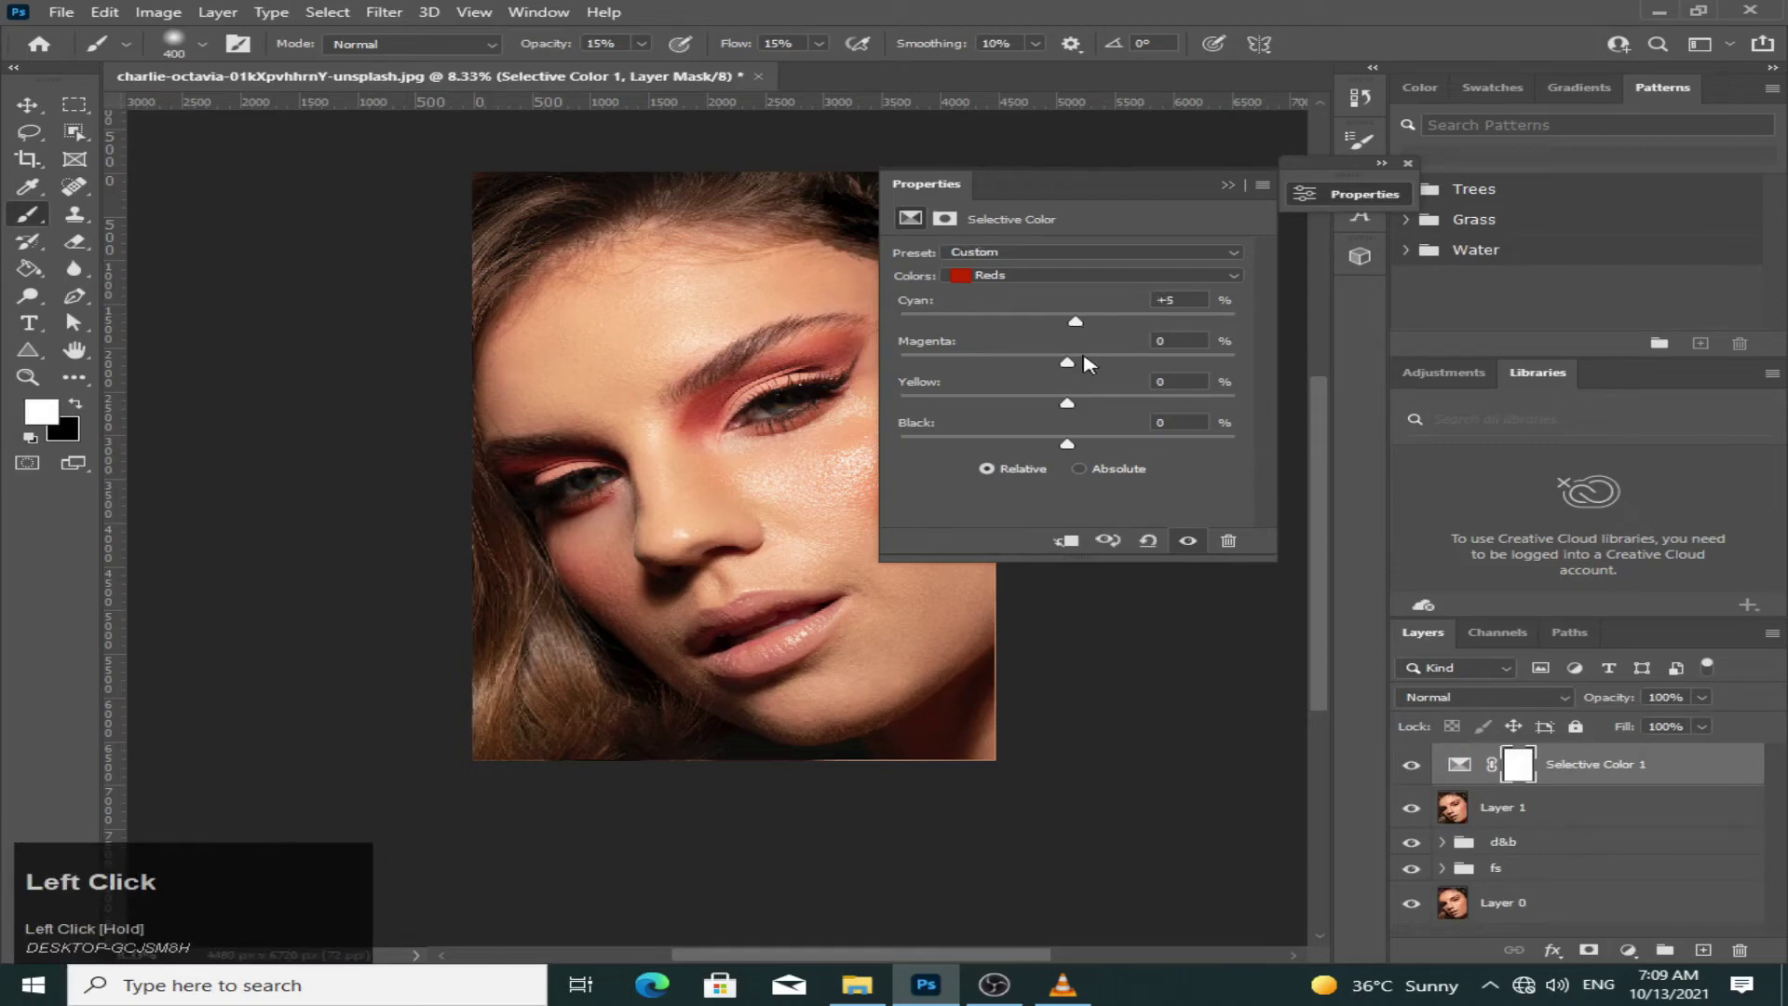
drag(1070, 362, 1075, 365)
click(1228, 185)
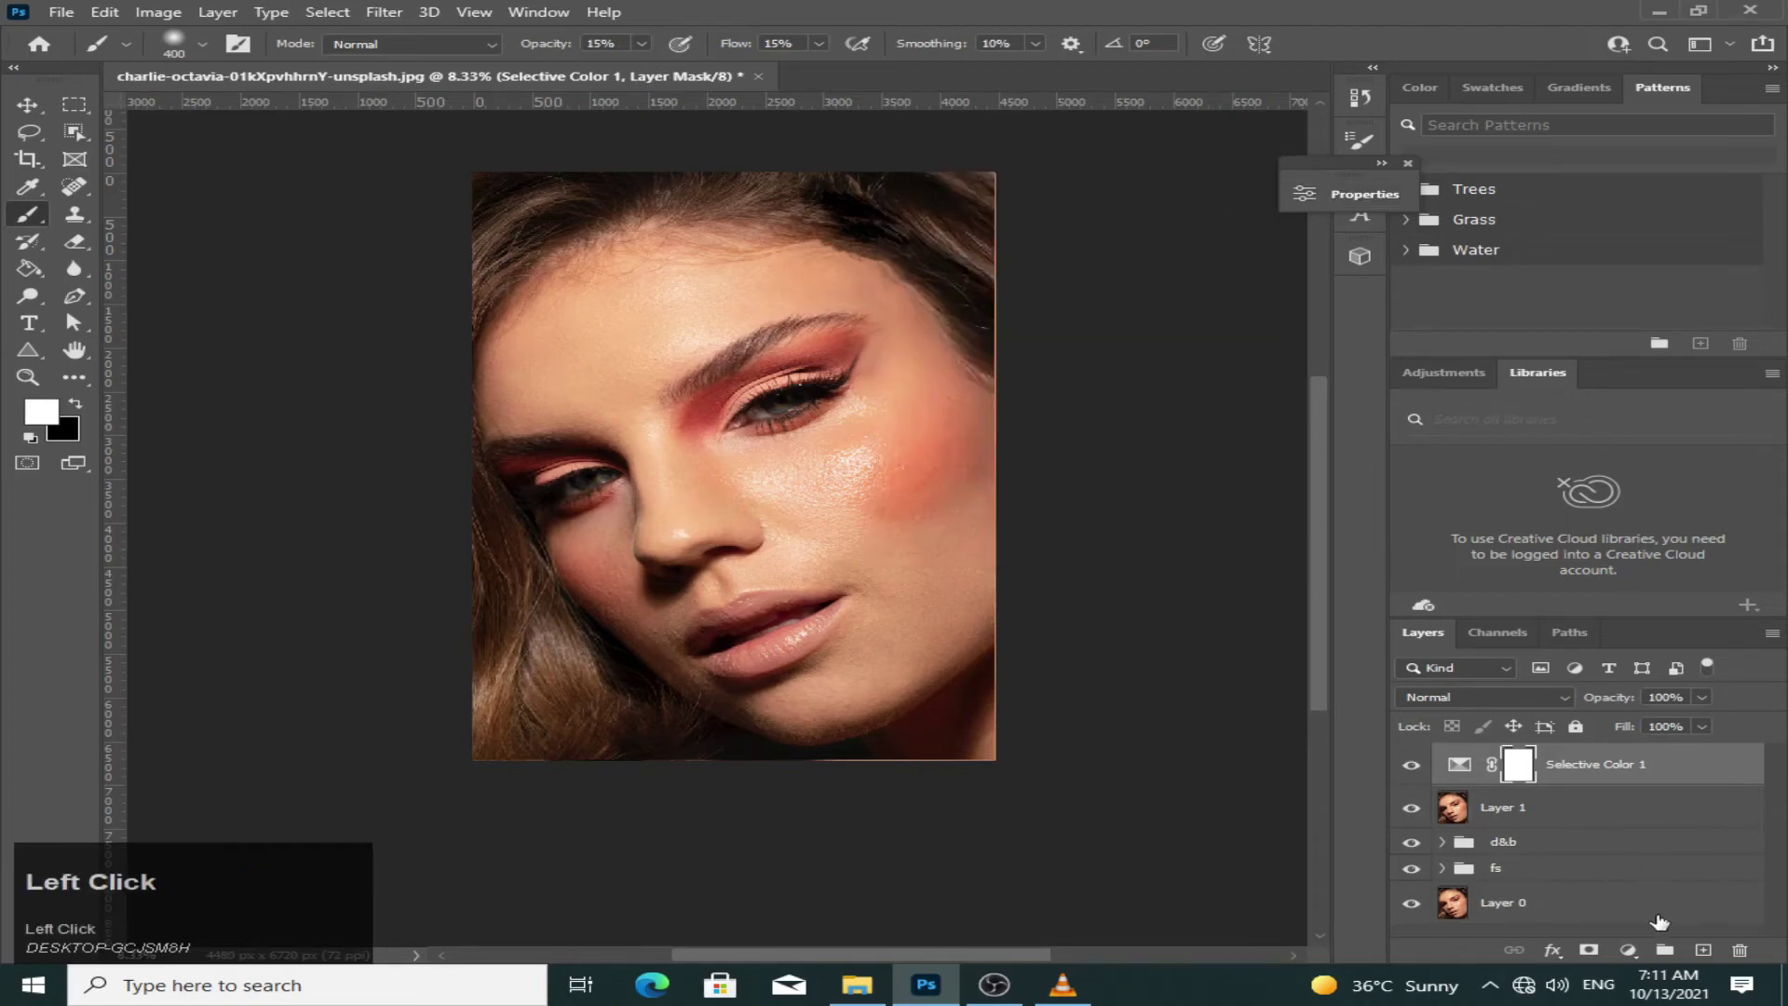
- Add a Gradient Map adjustment layer and set the gradient's starting colour stop to dark teal
click(1630, 951)
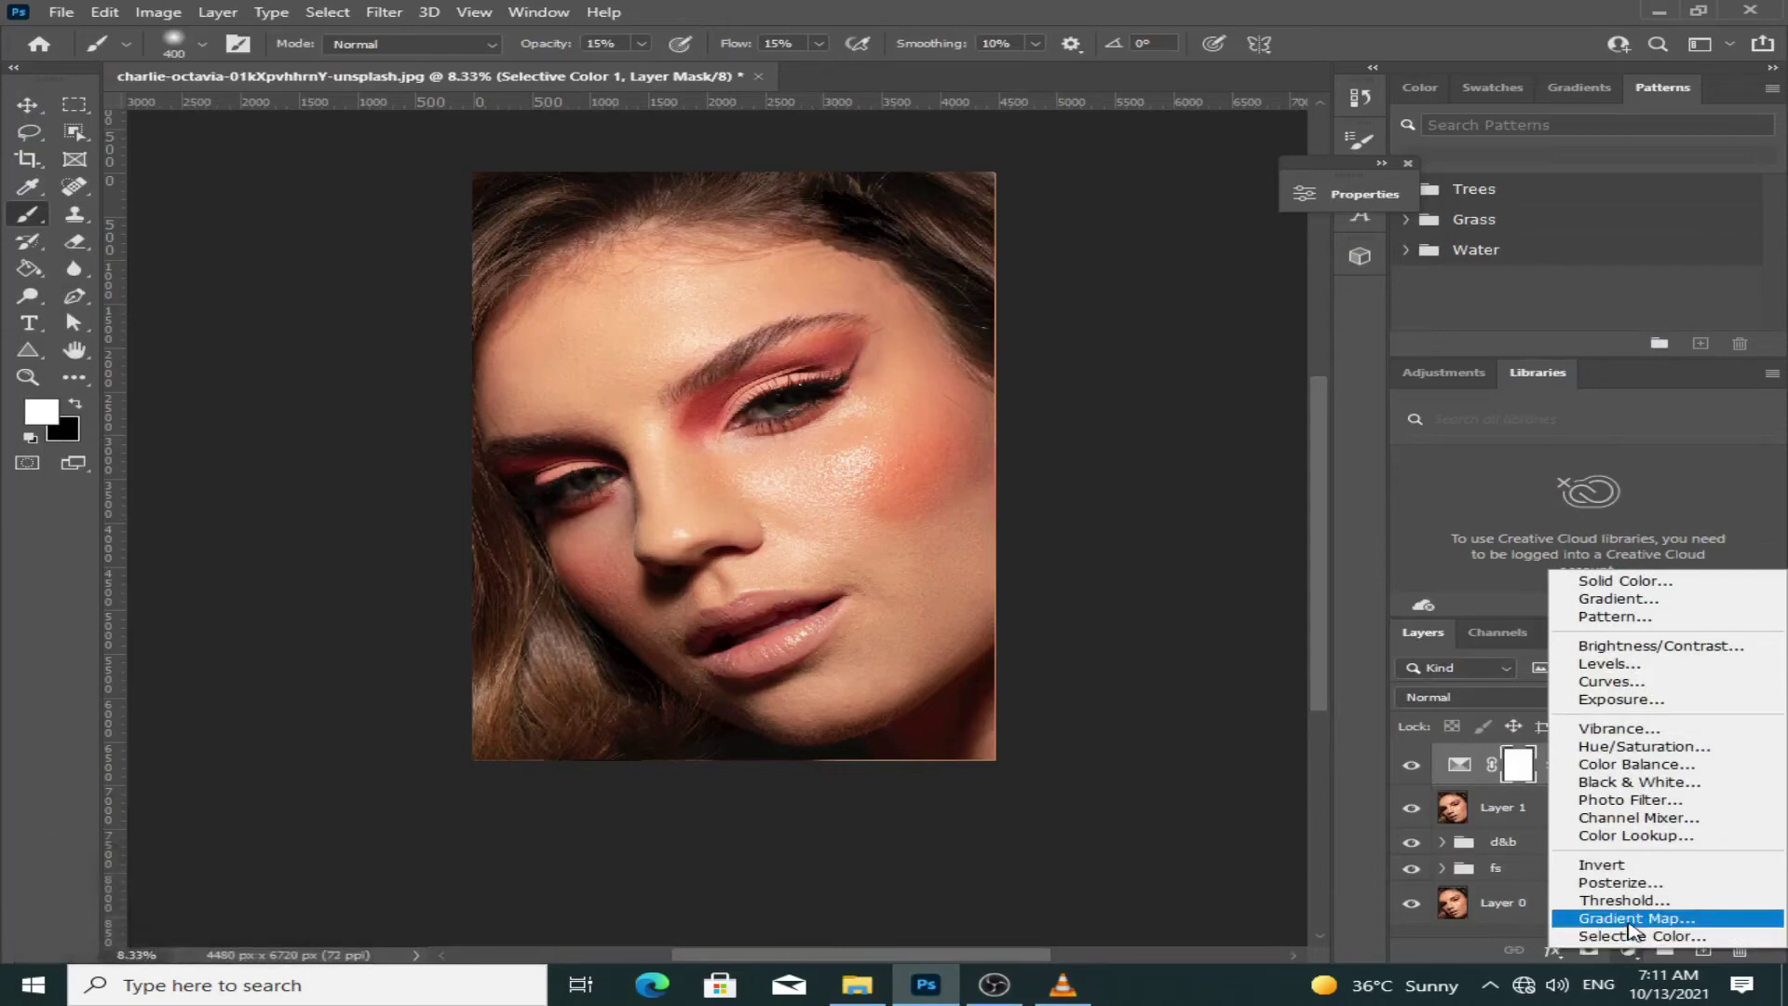
click(1631, 920)
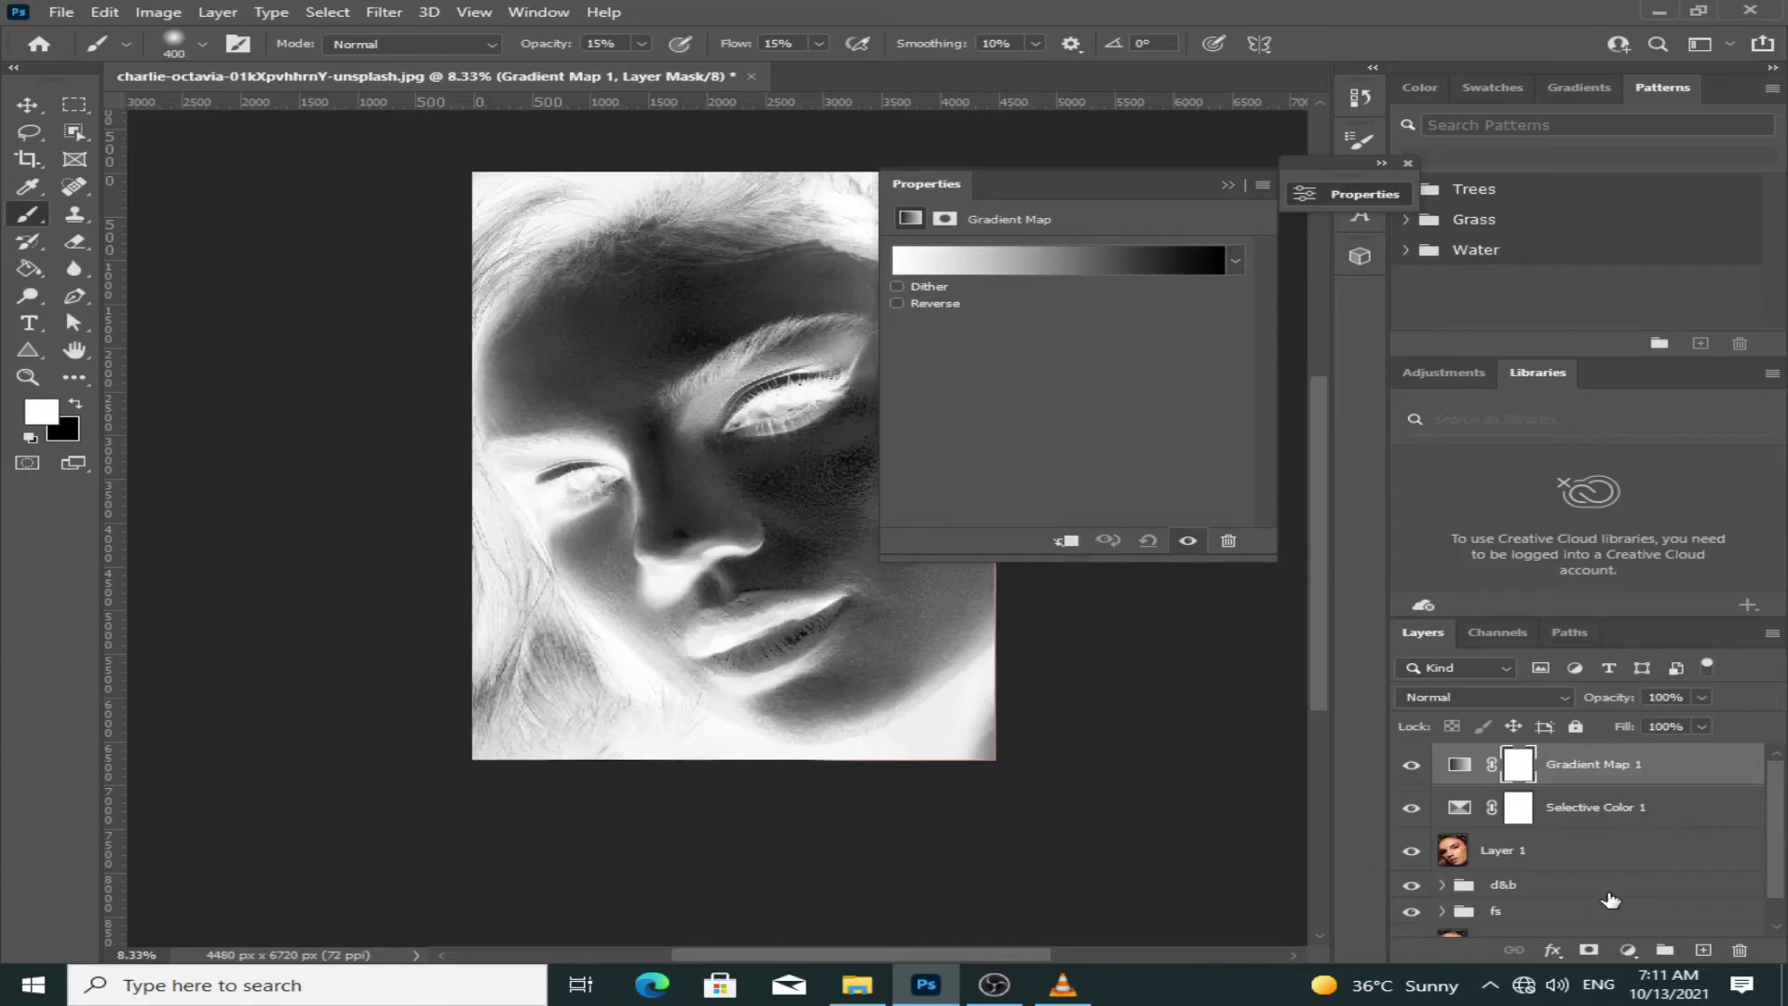
click(1159, 264)
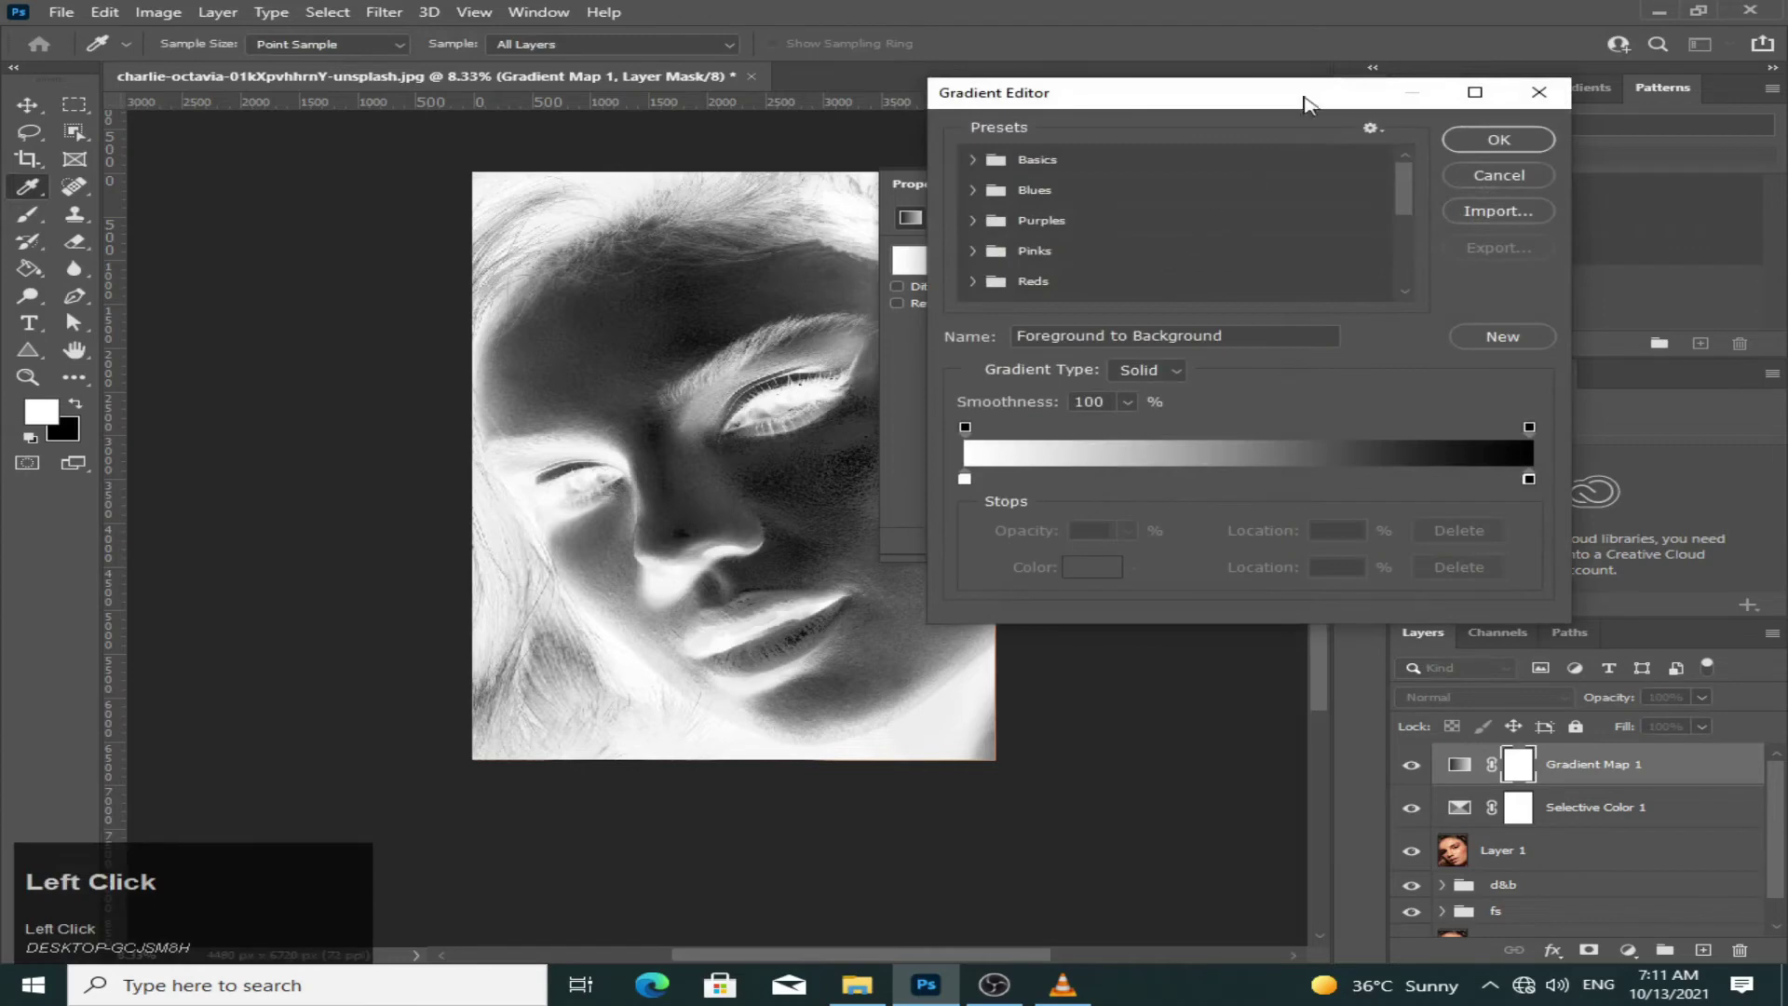
drag(1308, 99, 1463, 145)
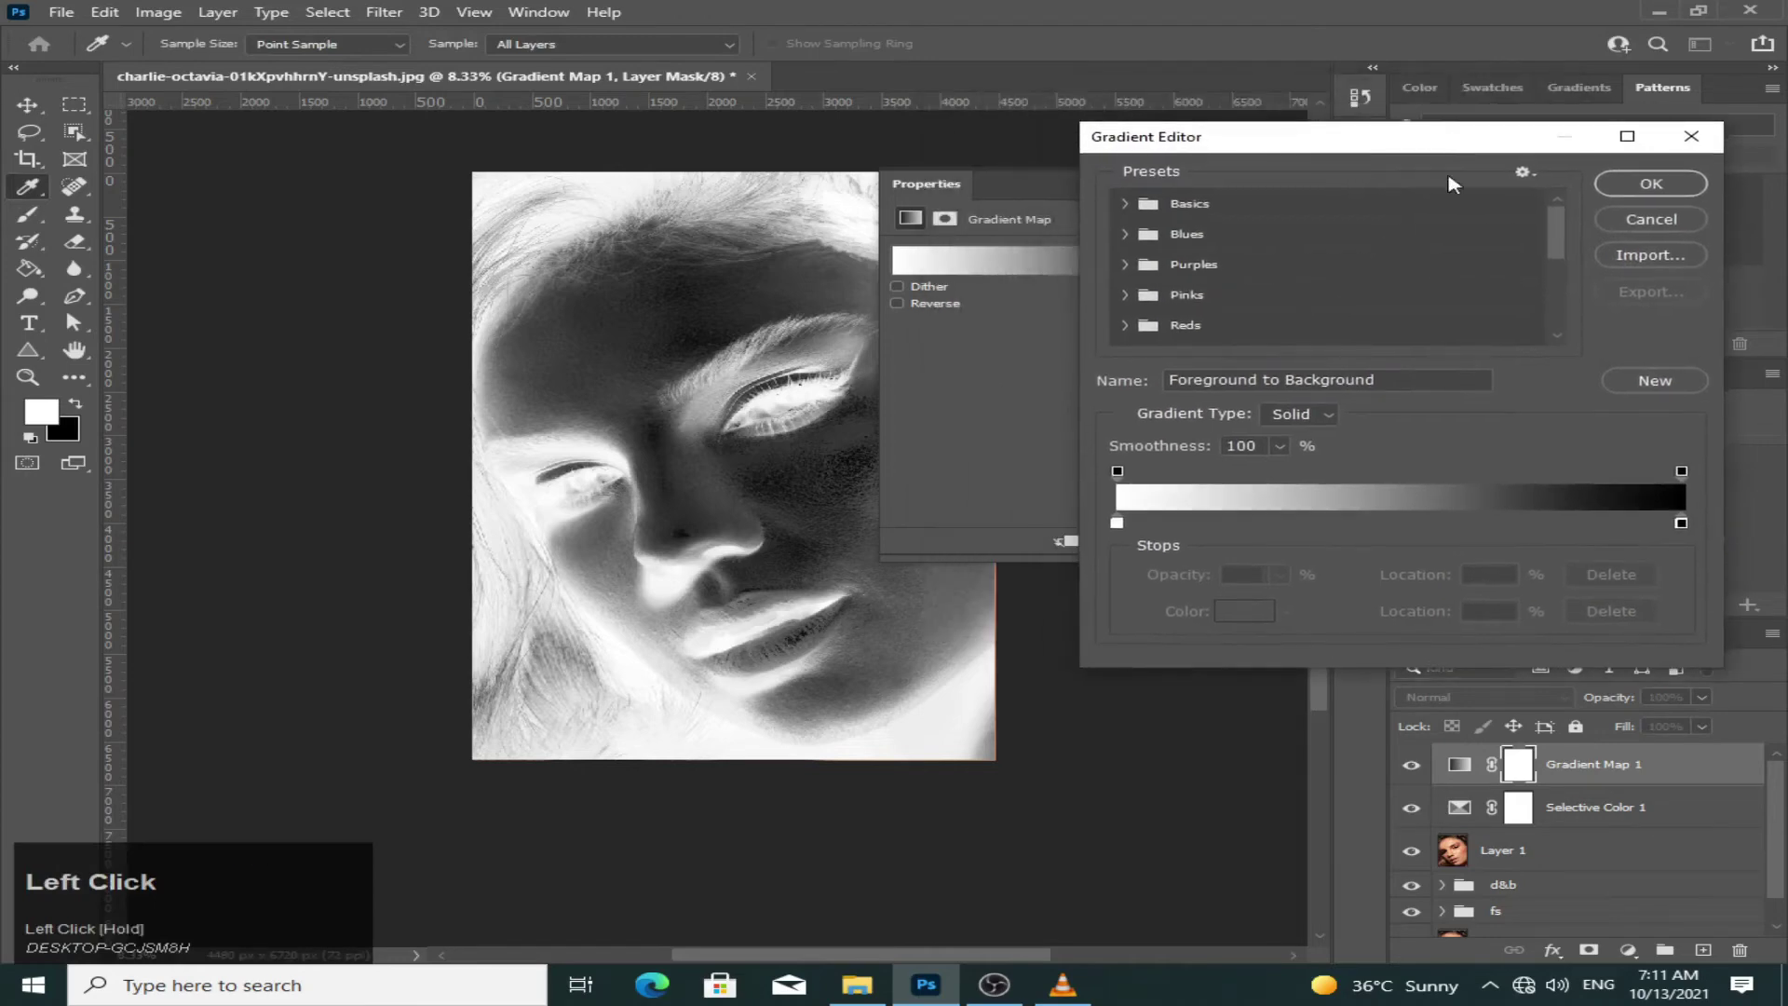
double_click(1117, 523)
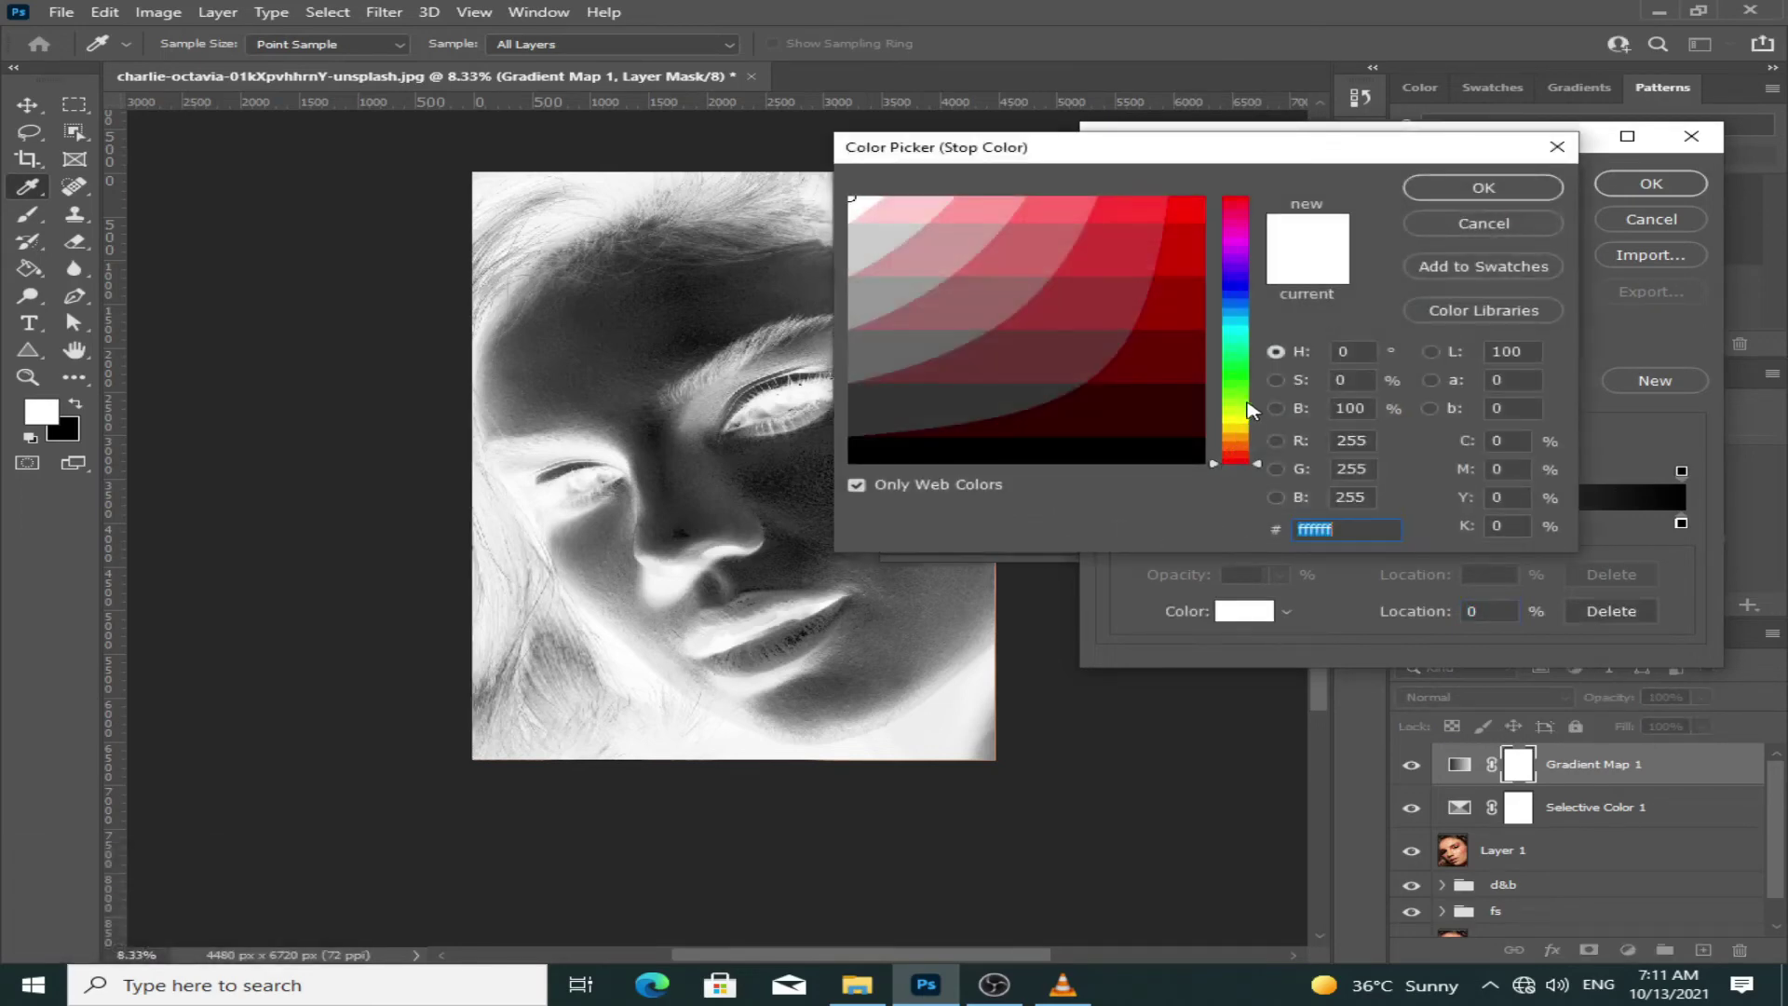
click(1243, 328)
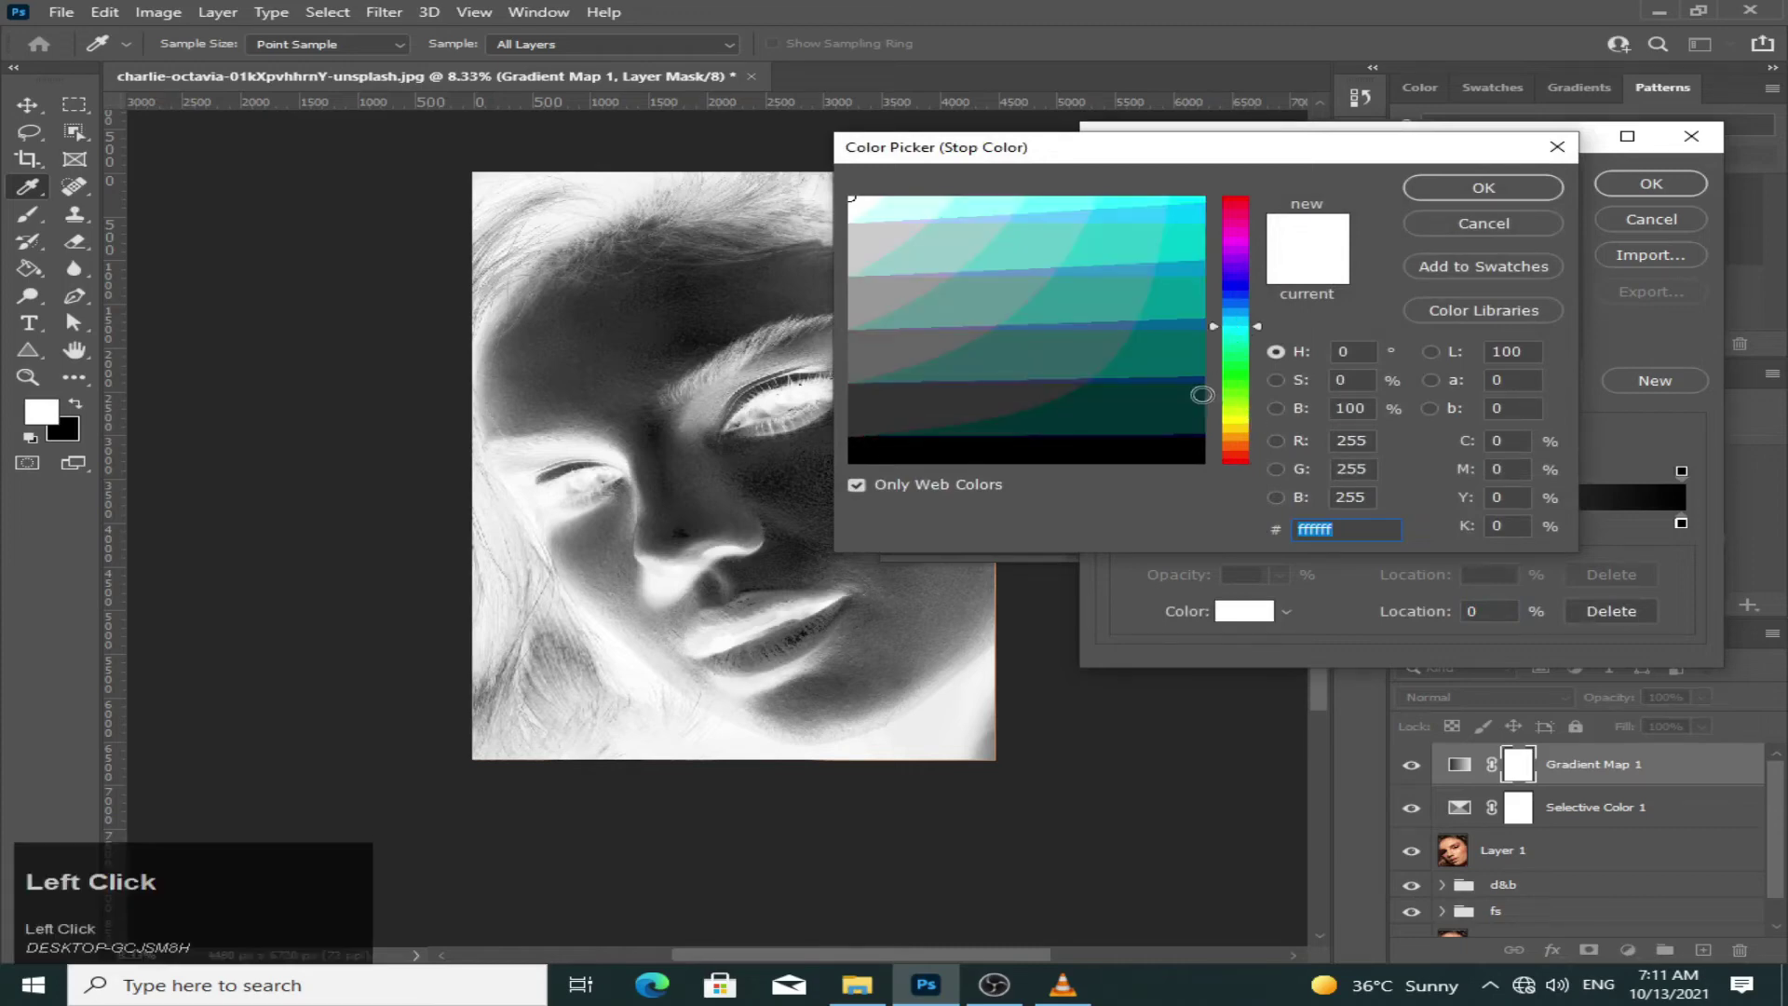
click(1199, 411)
click(1476, 189)
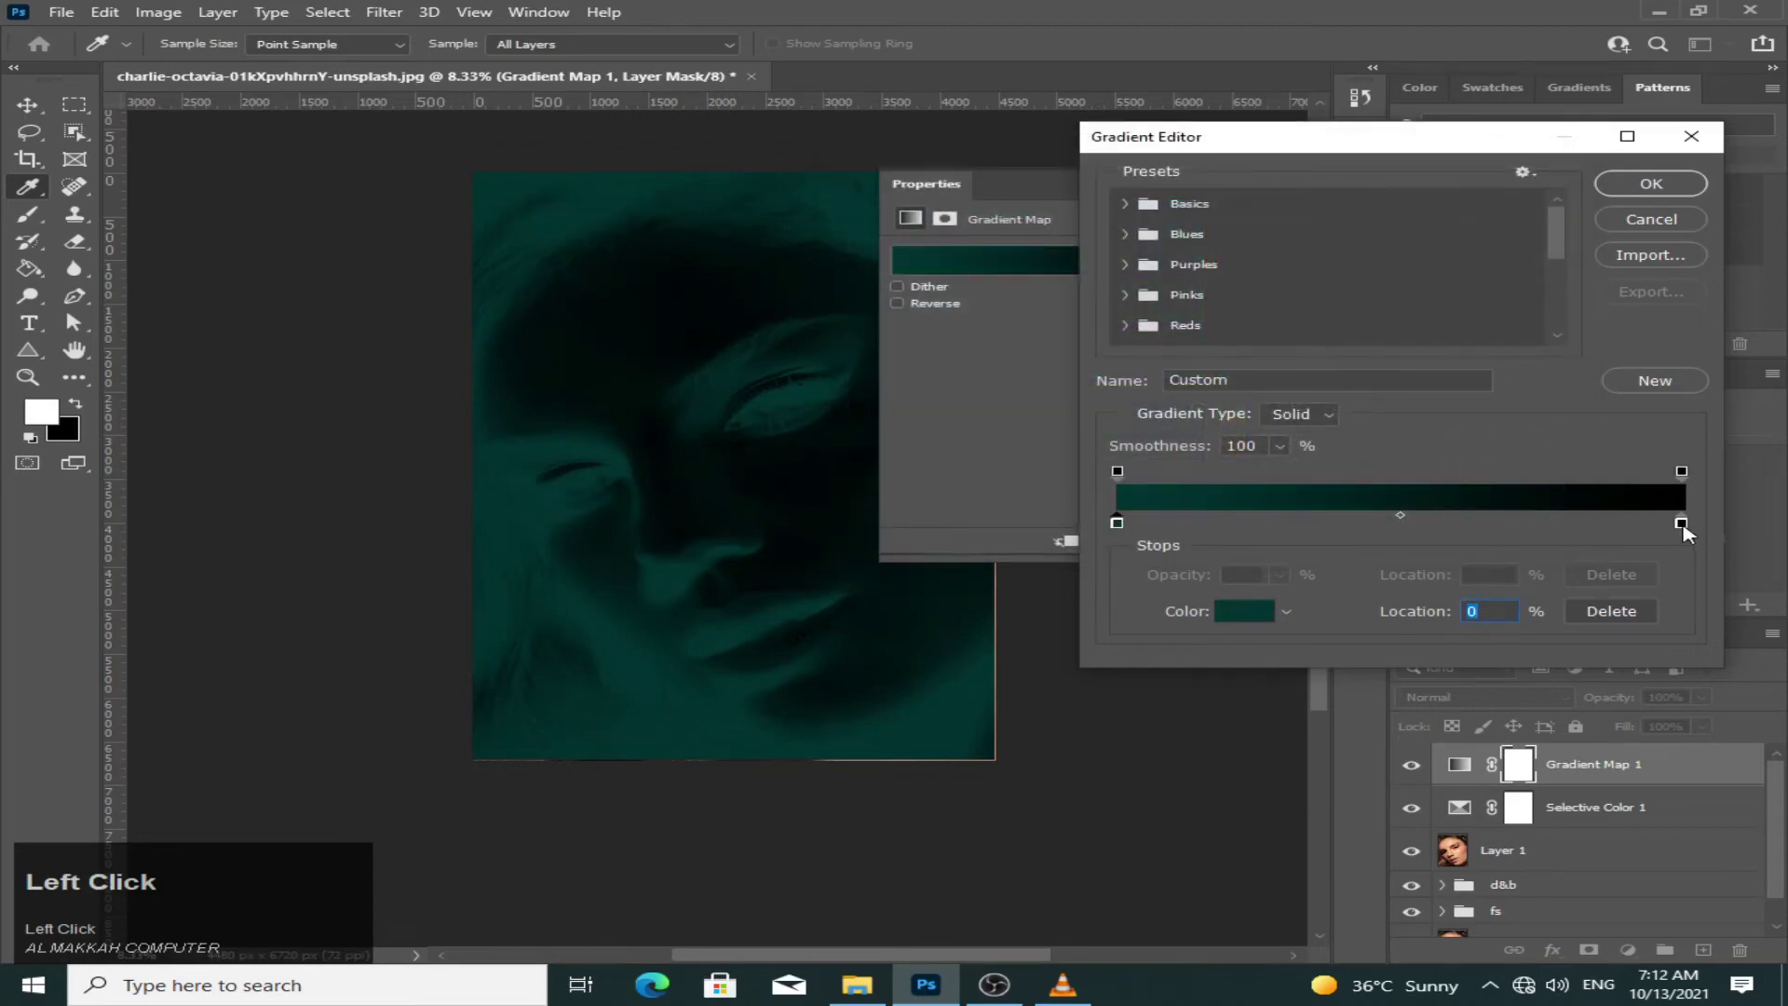
- Set the gradient's end colour stop to light pink ffcccc and apply the edited gradient
double_click(1681, 524)
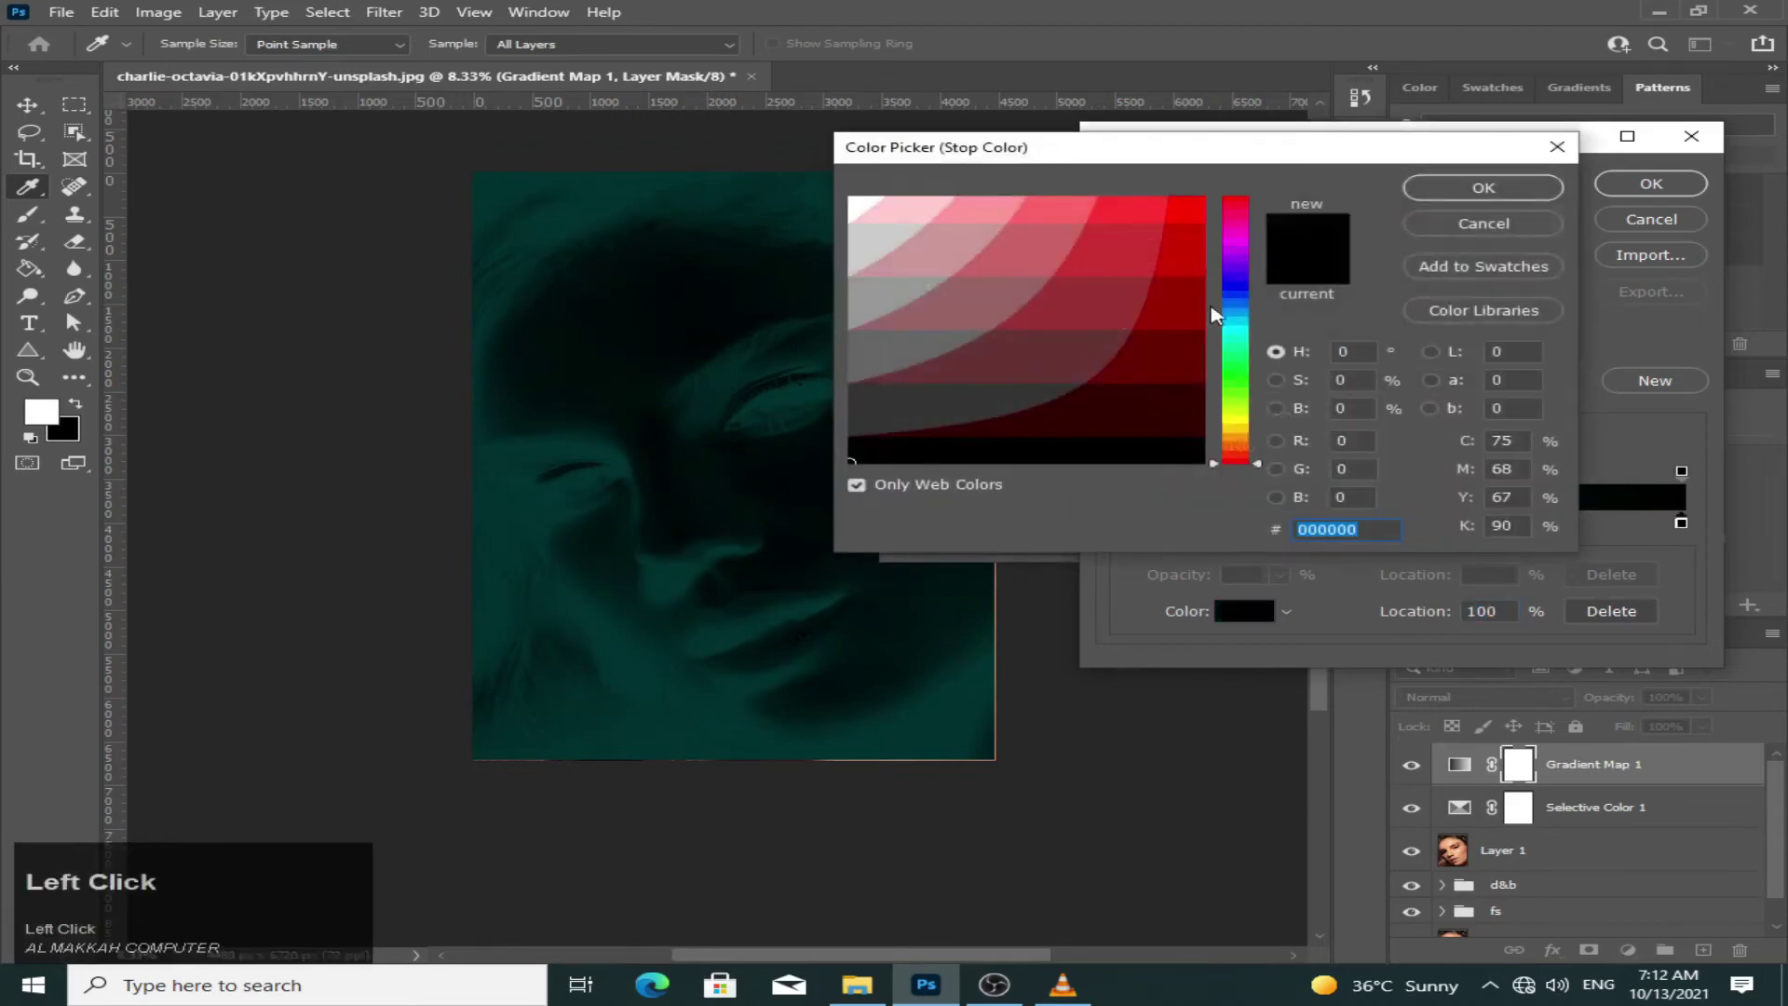
click(1240, 213)
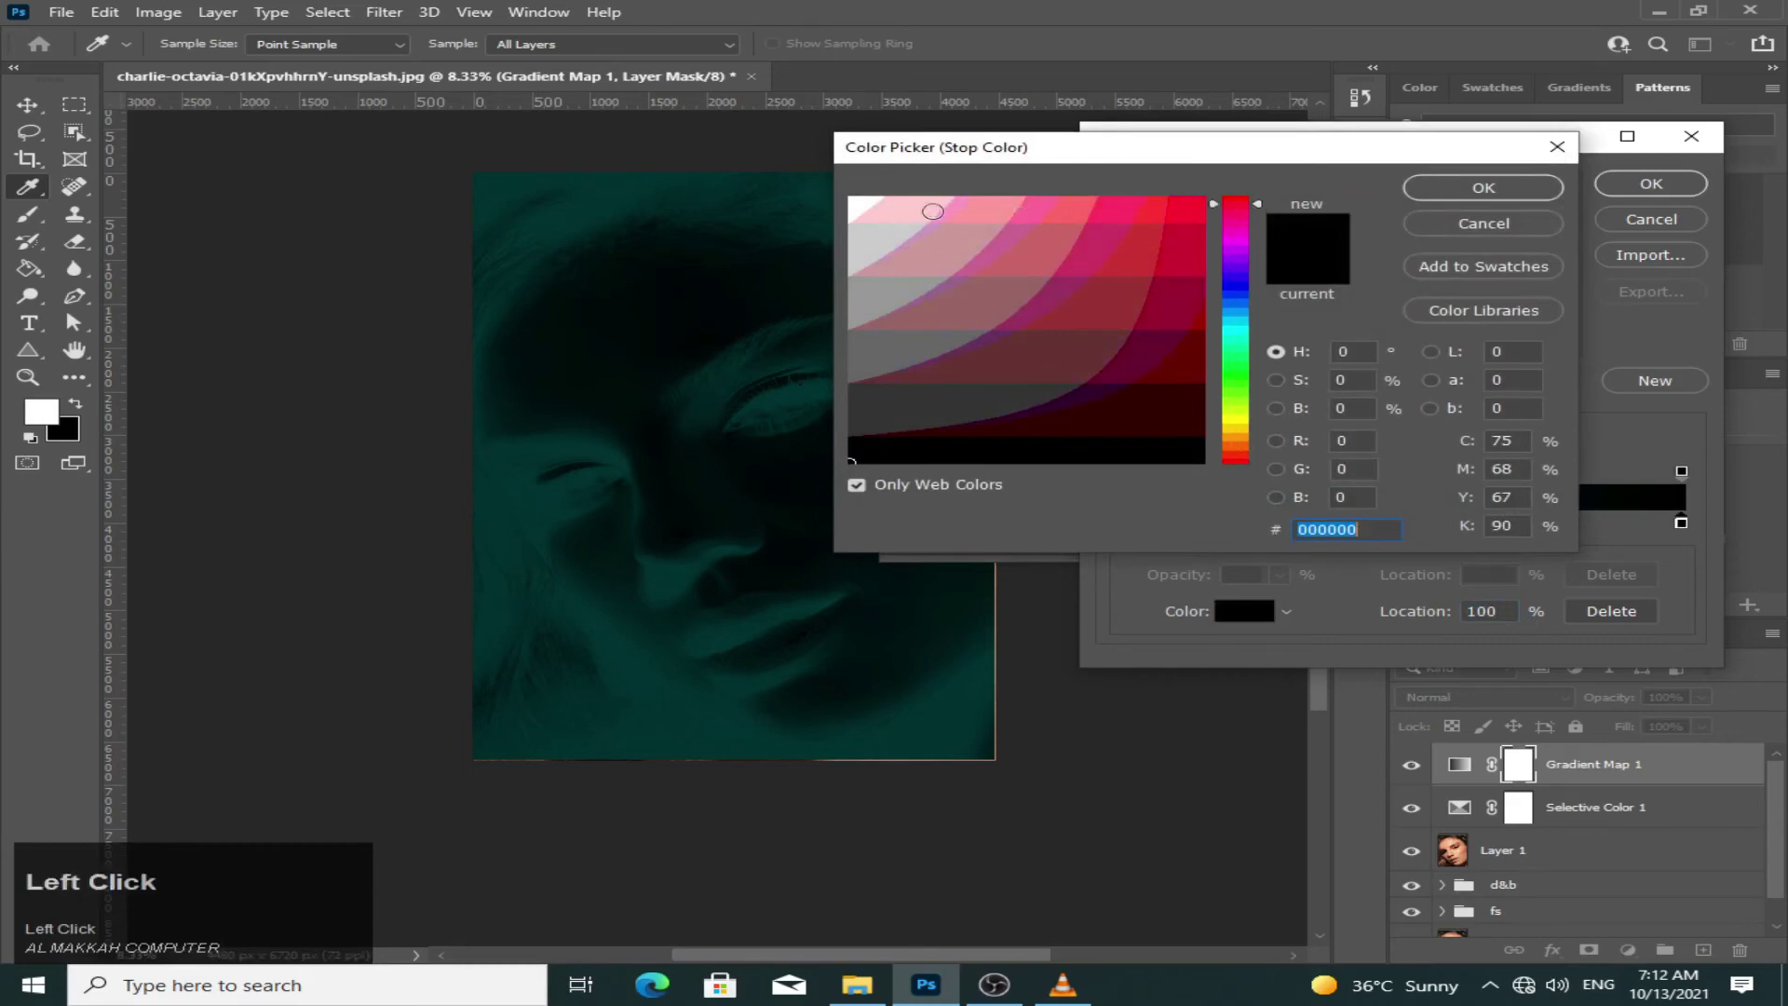
click(919, 205)
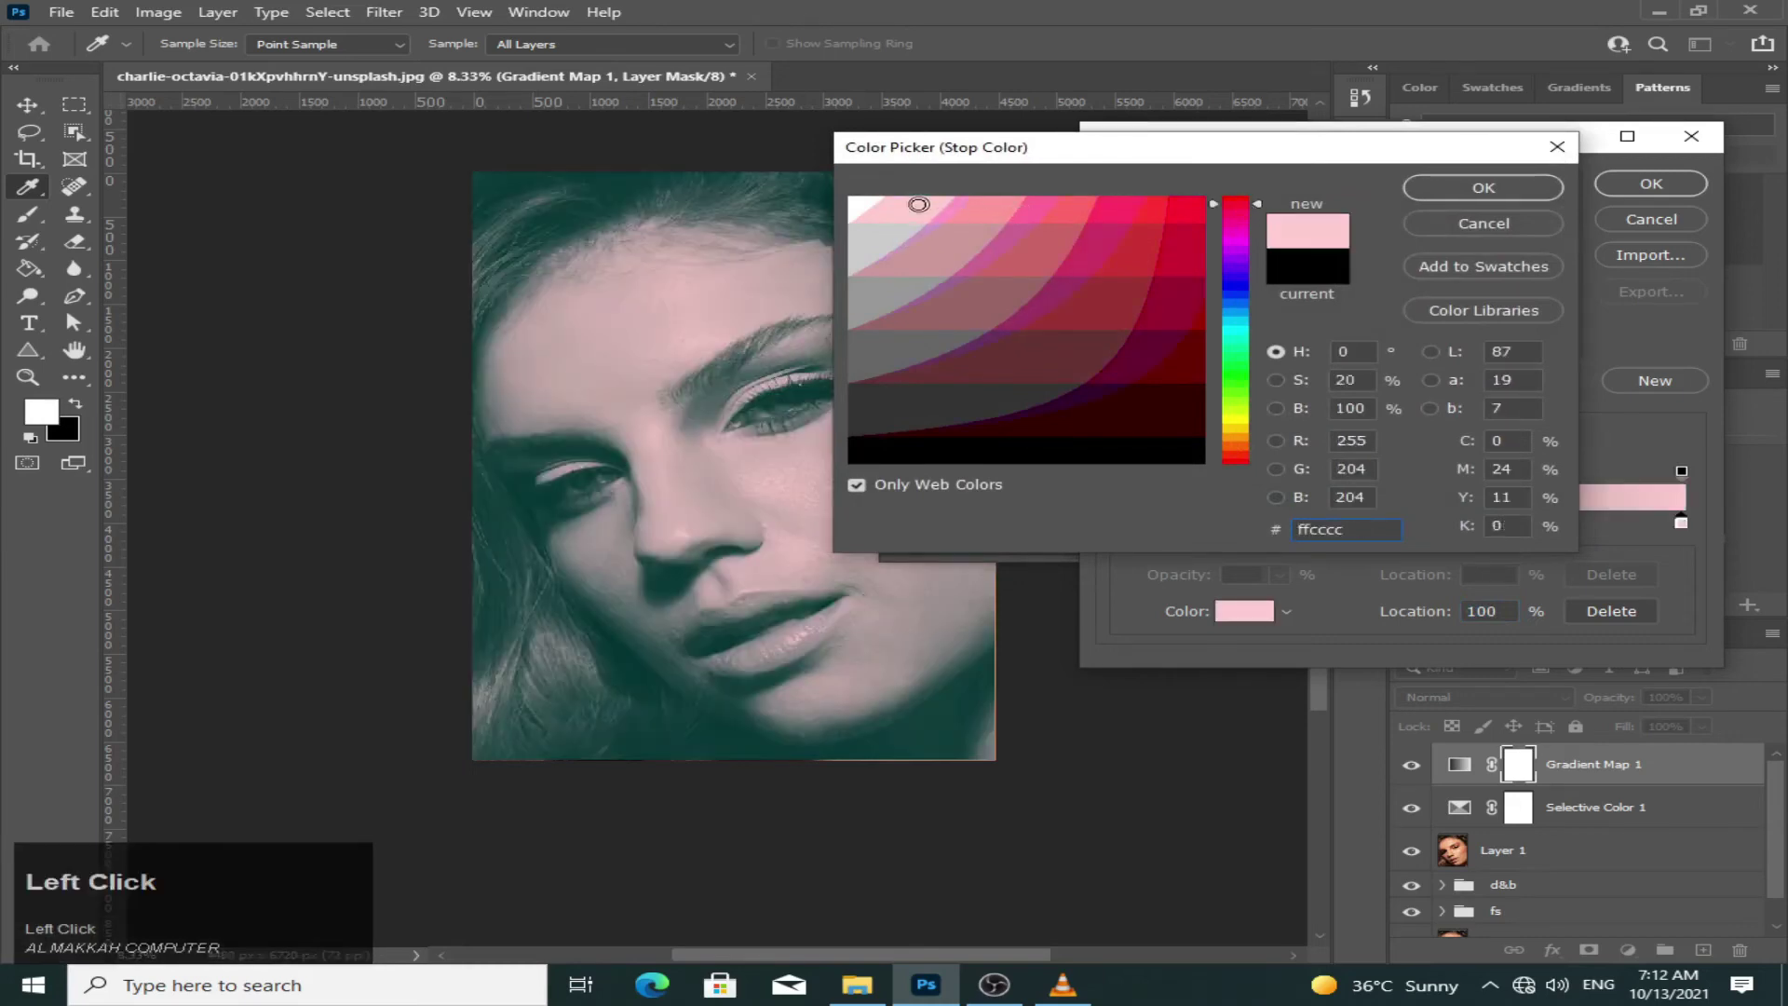
click(918, 207)
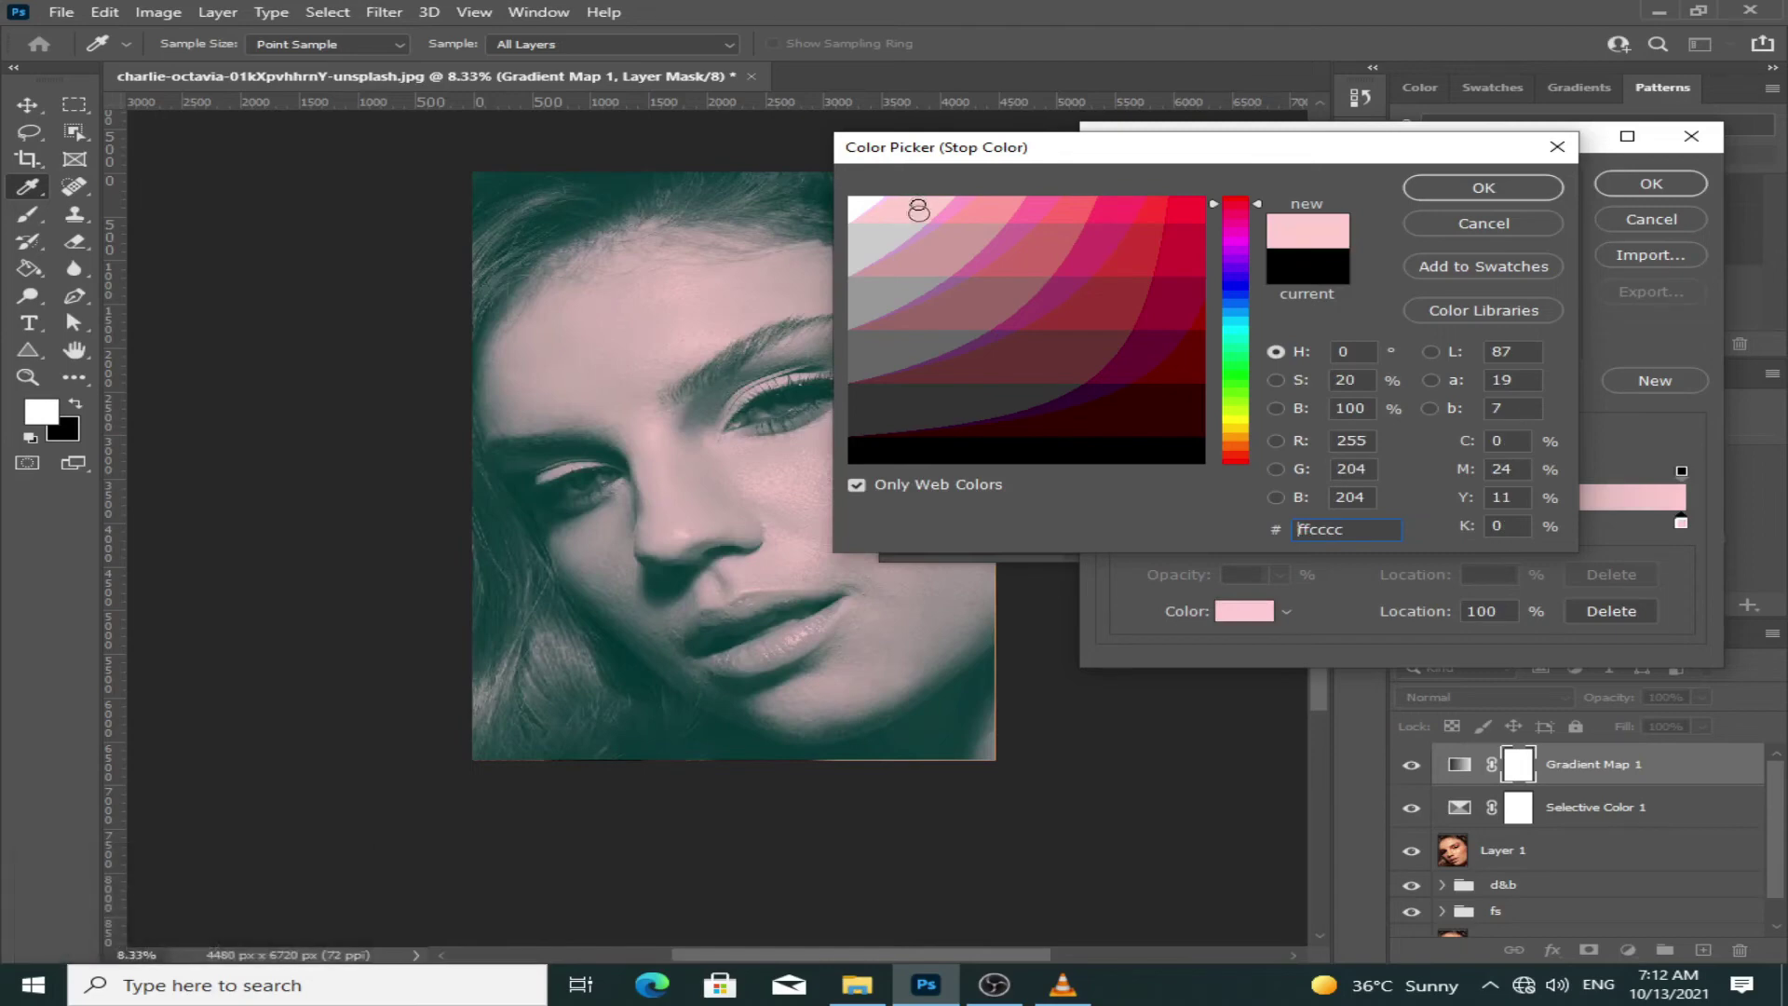
click(920, 209)
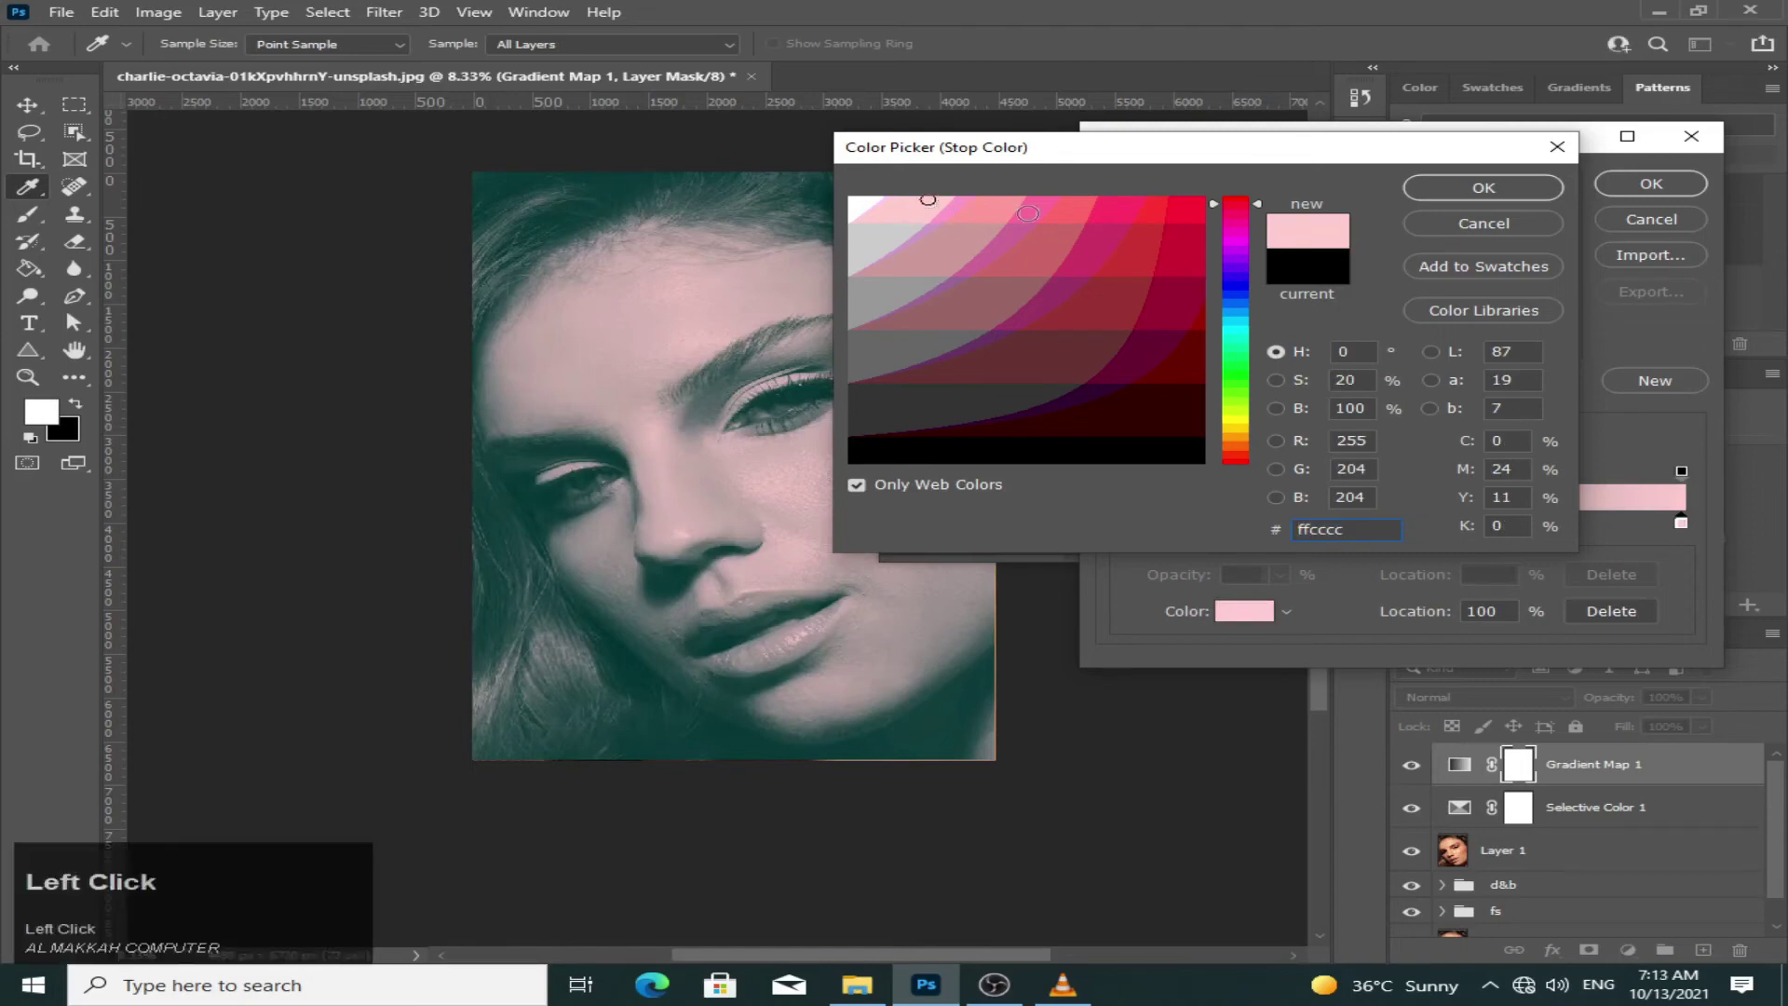
click(1460, 192)
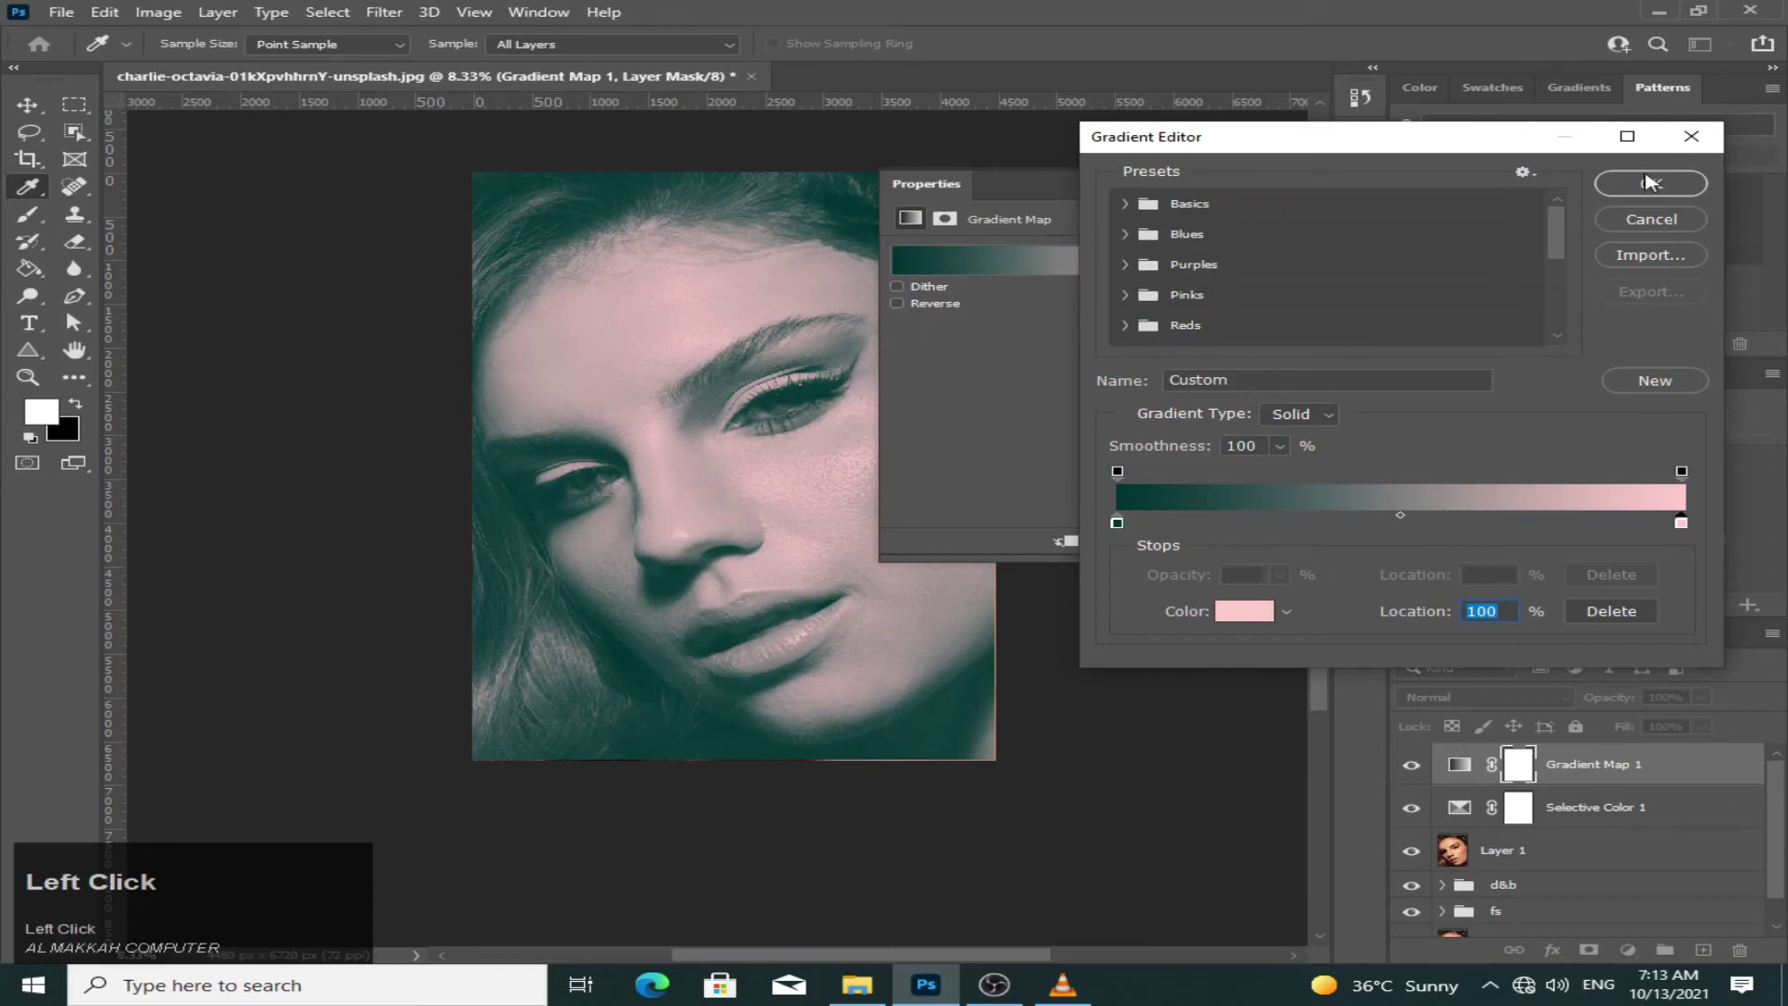
click(1648, 186)
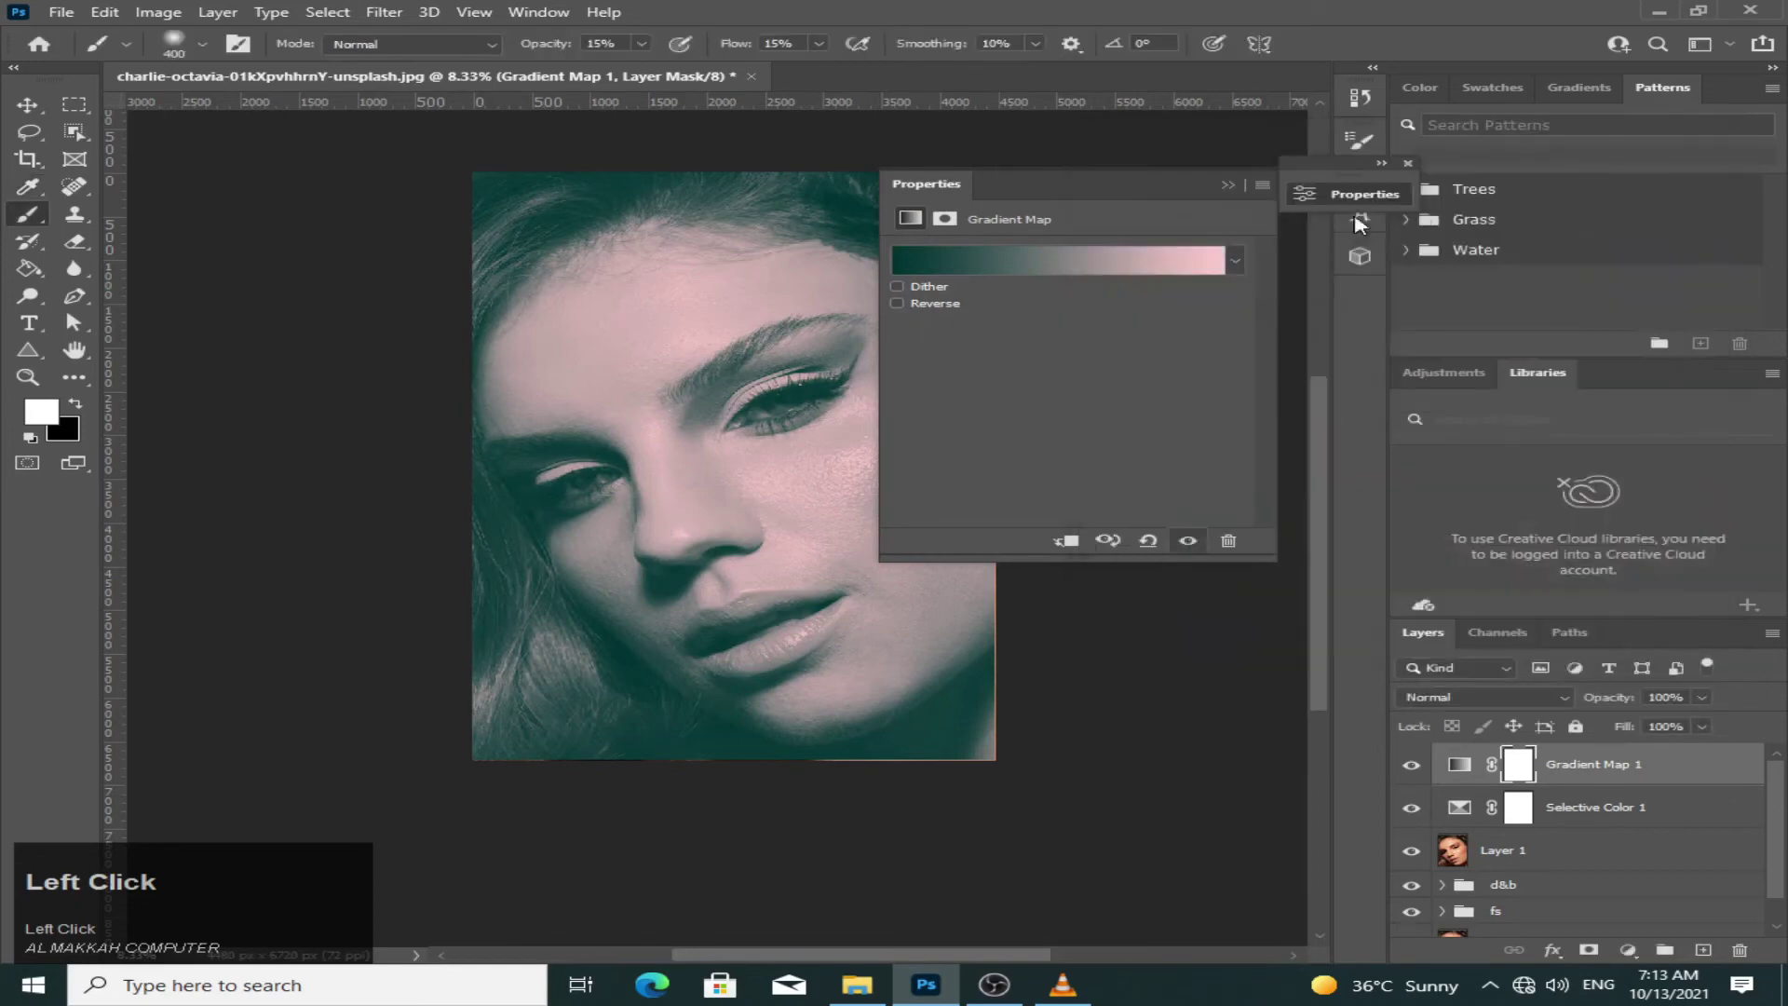
click(1227, 186)
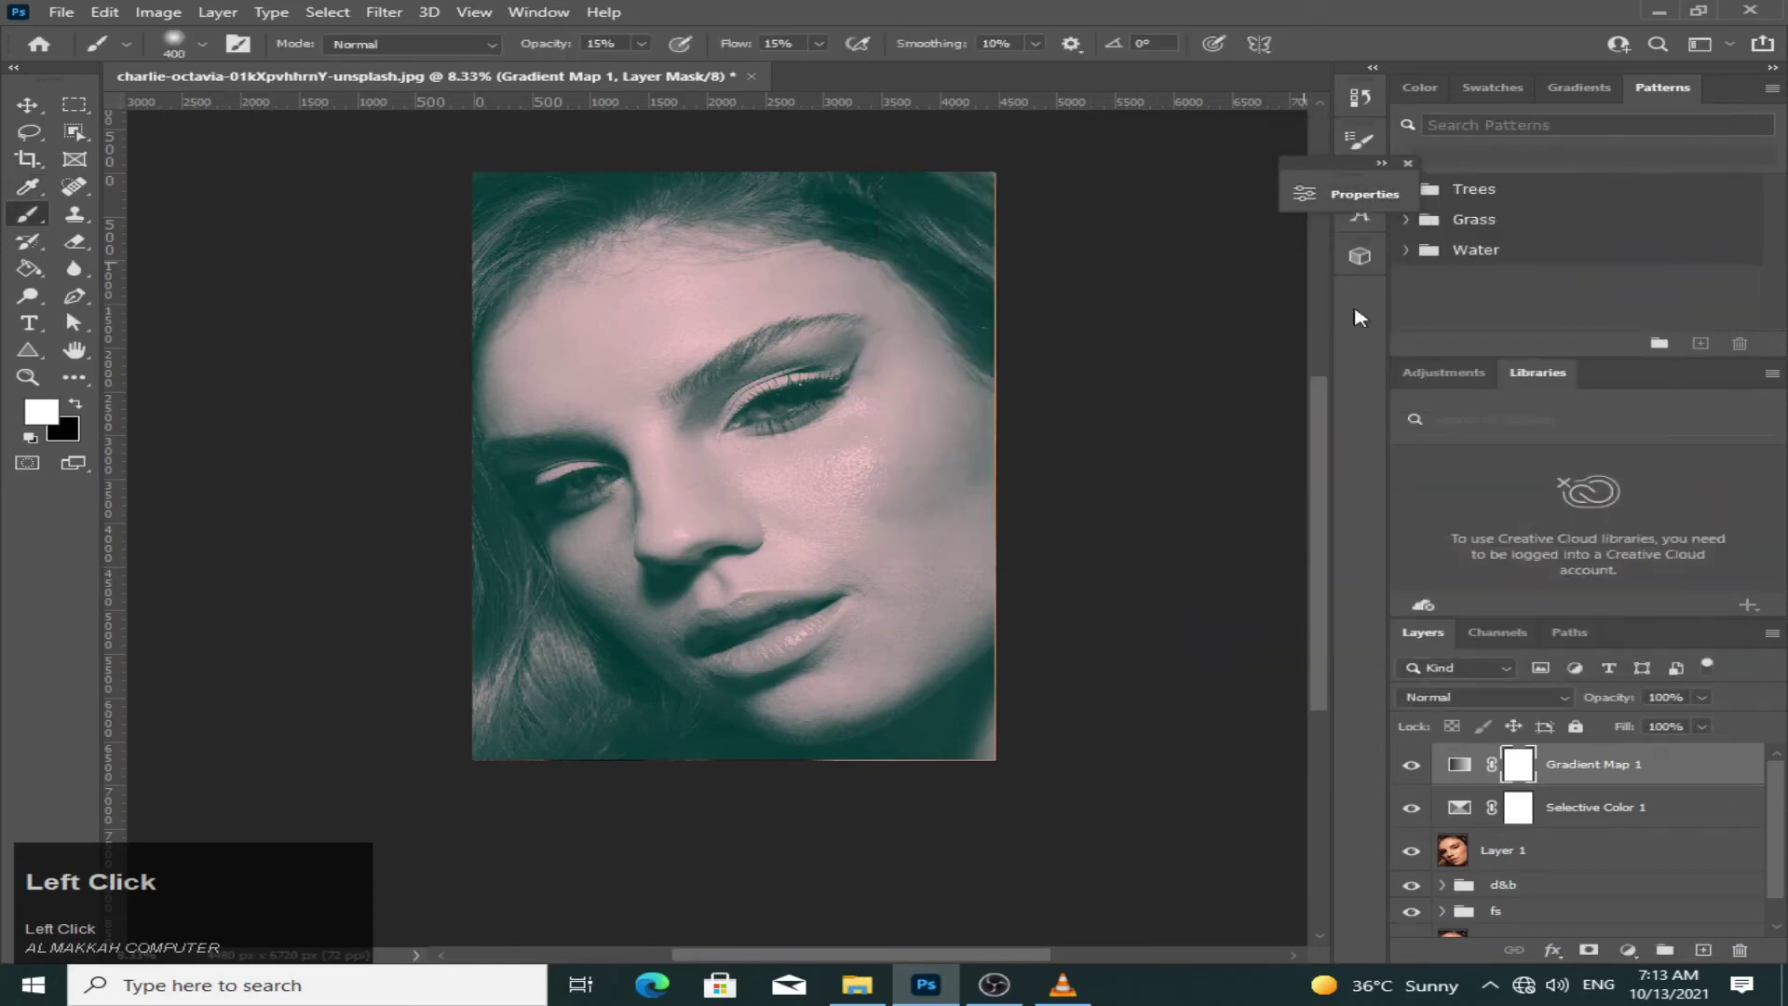
- Lower the Gradient Map layer's opacity to 10% and set its blend mode to Color
click(1703, 726)
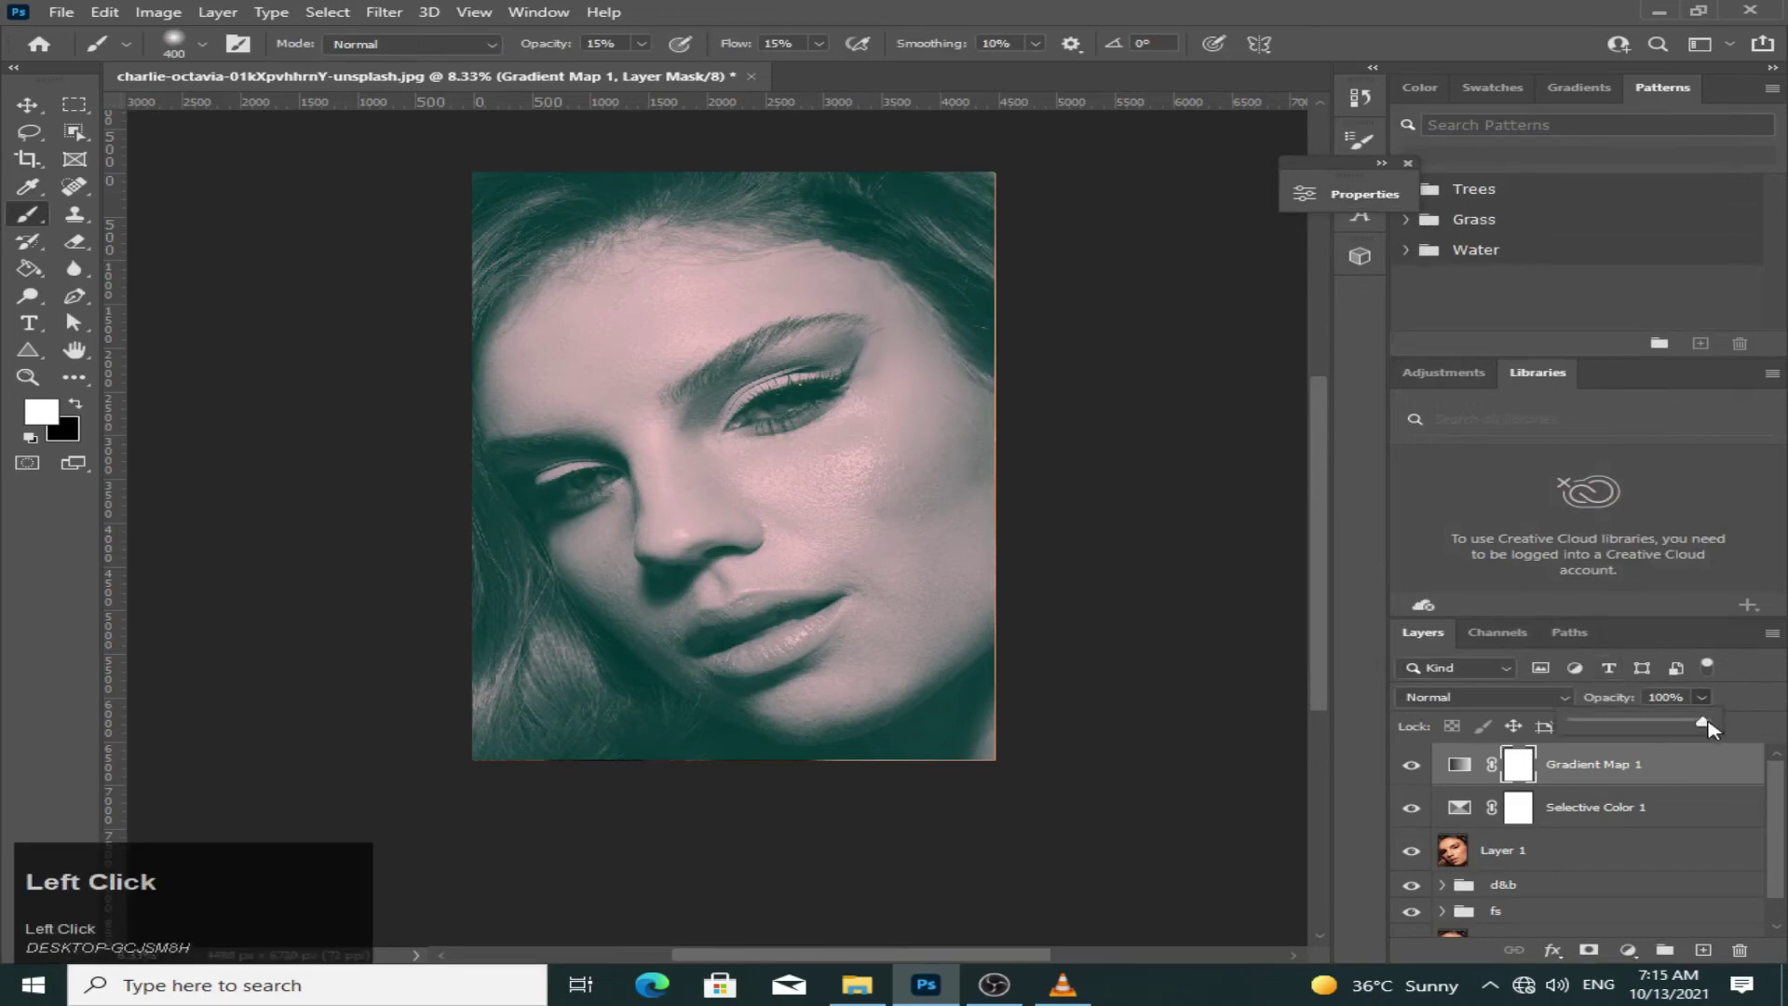
drag(1708, 727, 1590, 727)
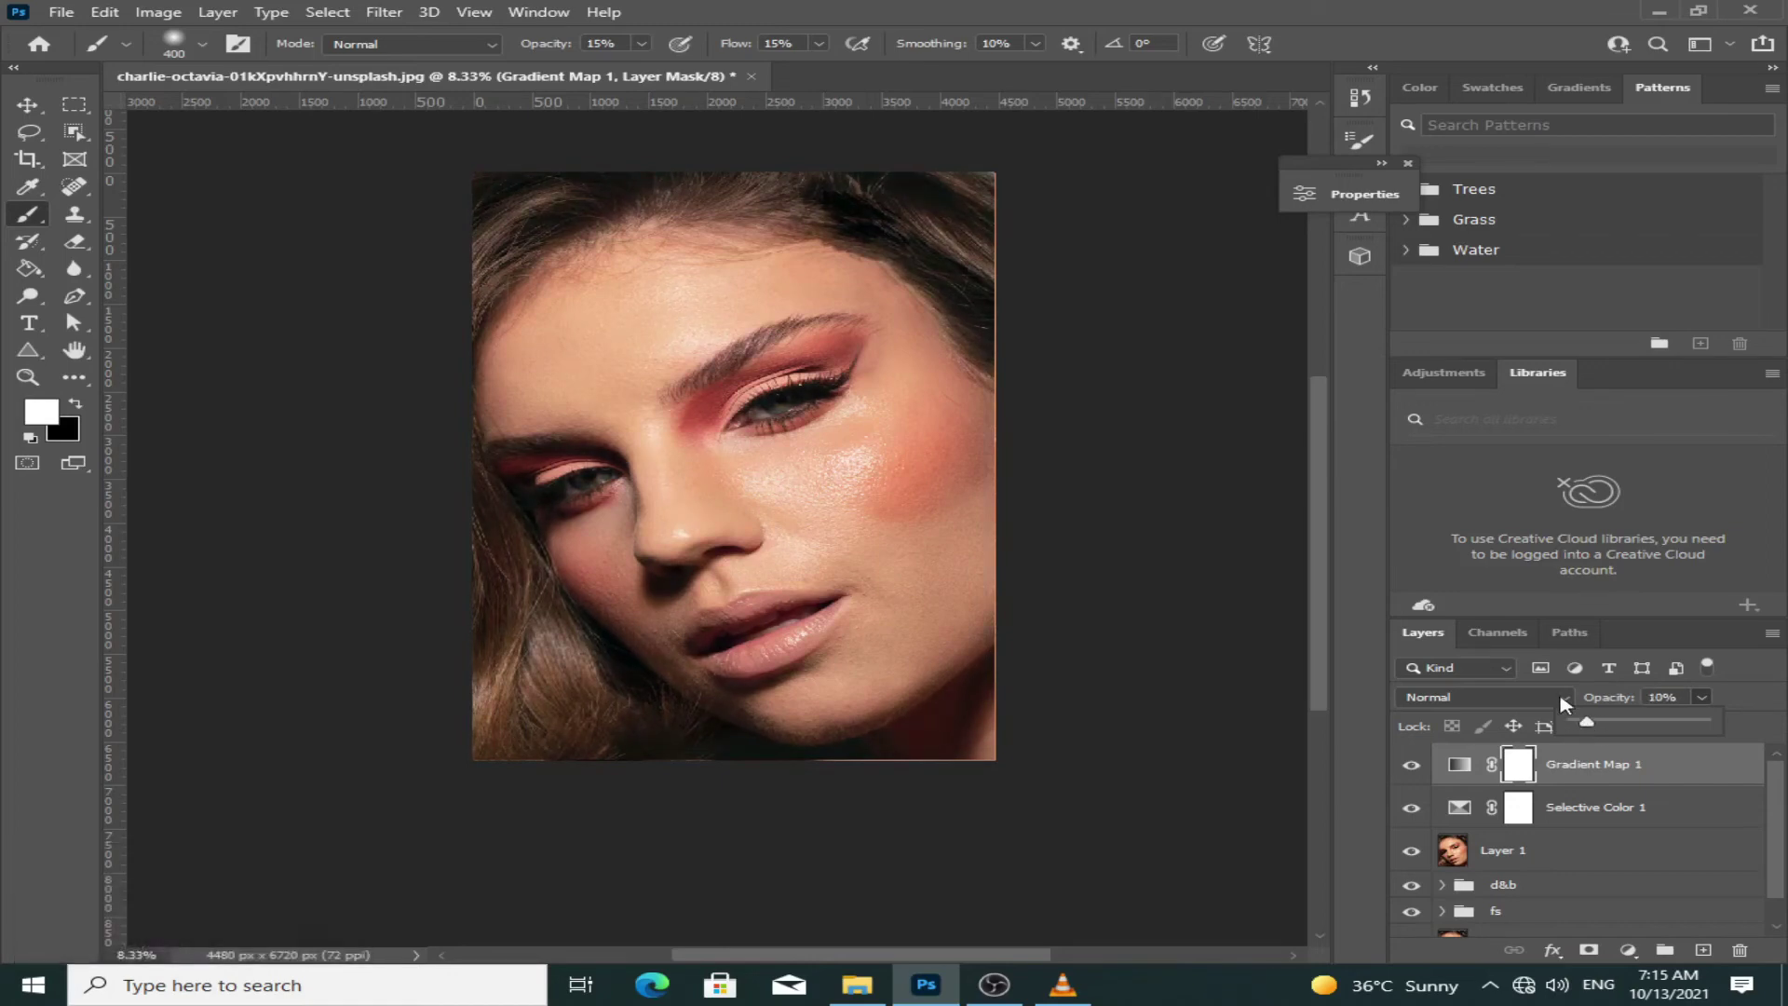
click(1483, 696)
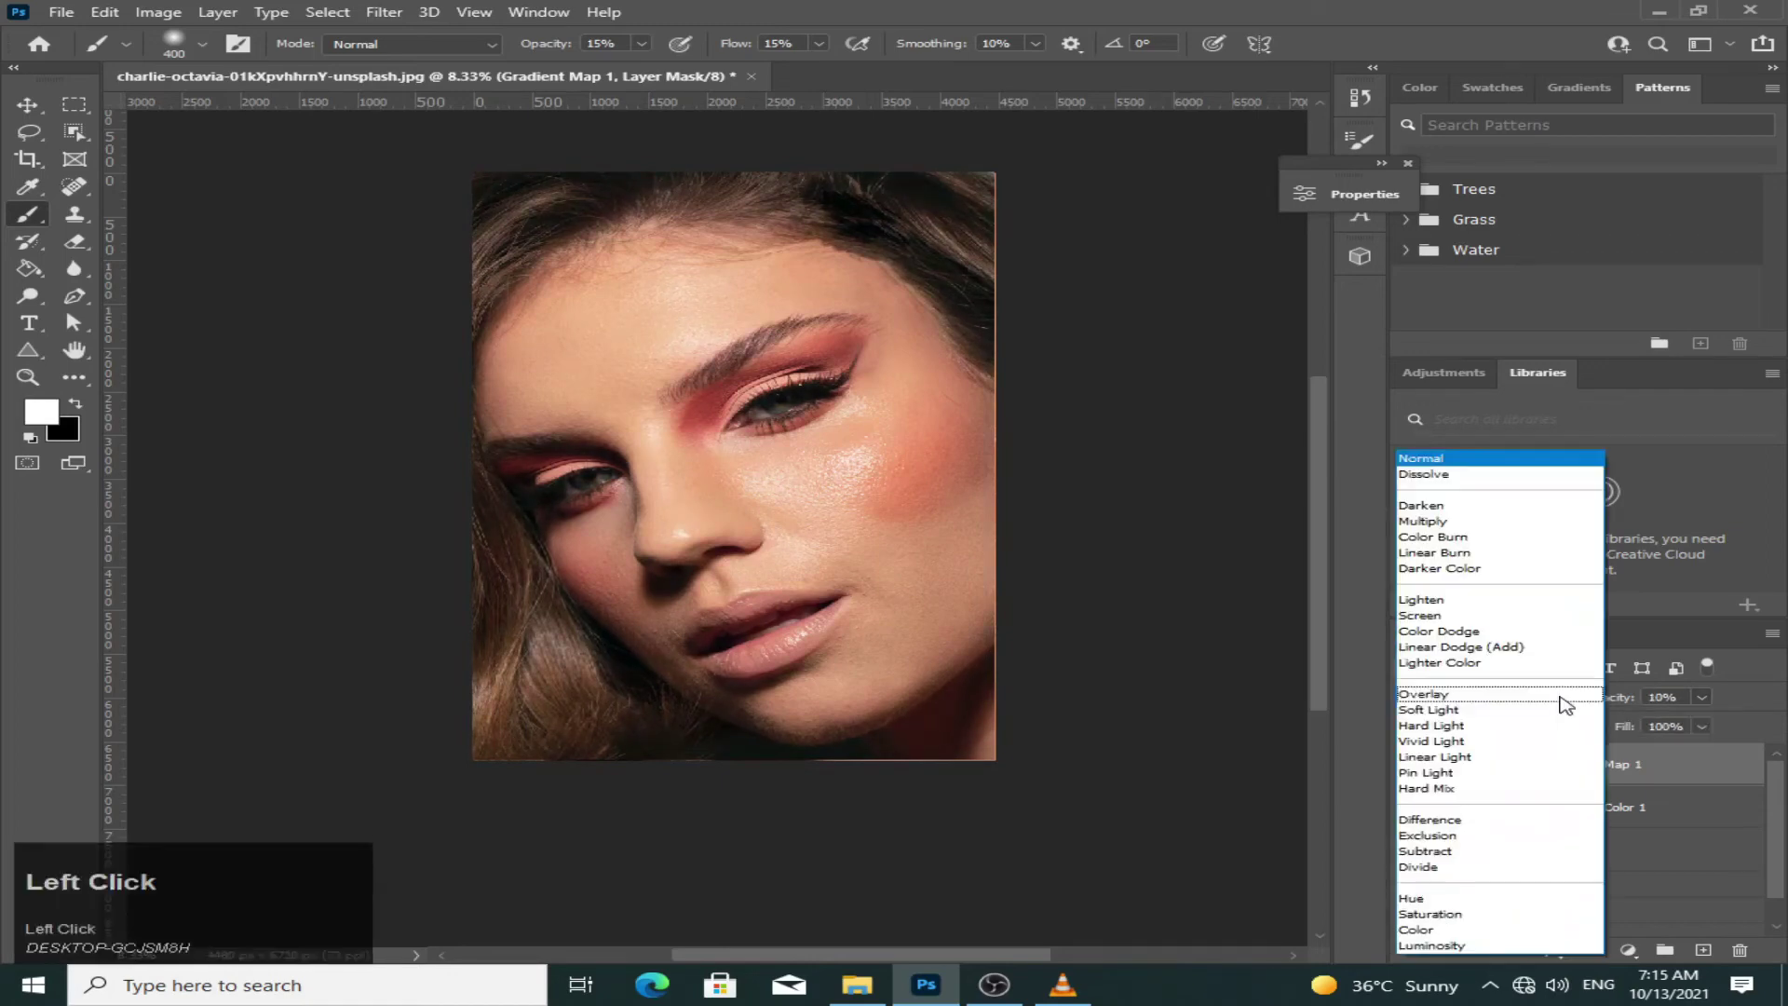
click(1463, 934)
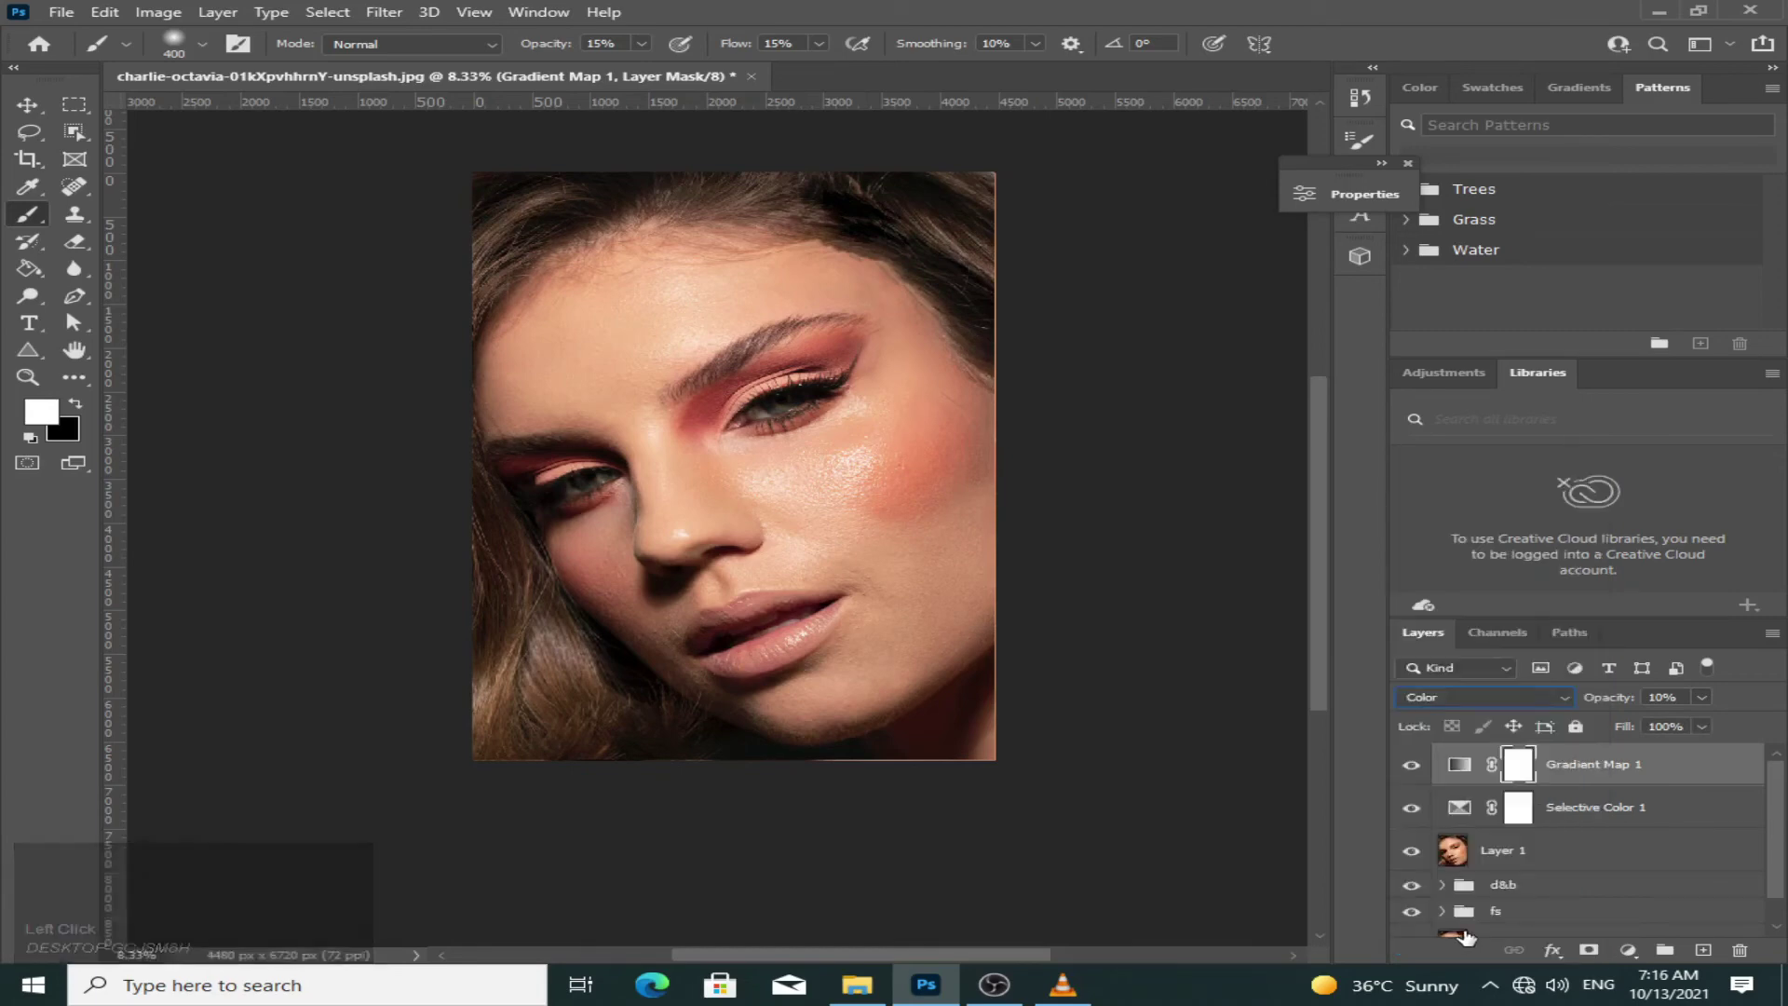
- Add a Curves adjustment layer and shape a gentle RGB S-curve with darker shadows and brighter highlights
click(1628, 950)
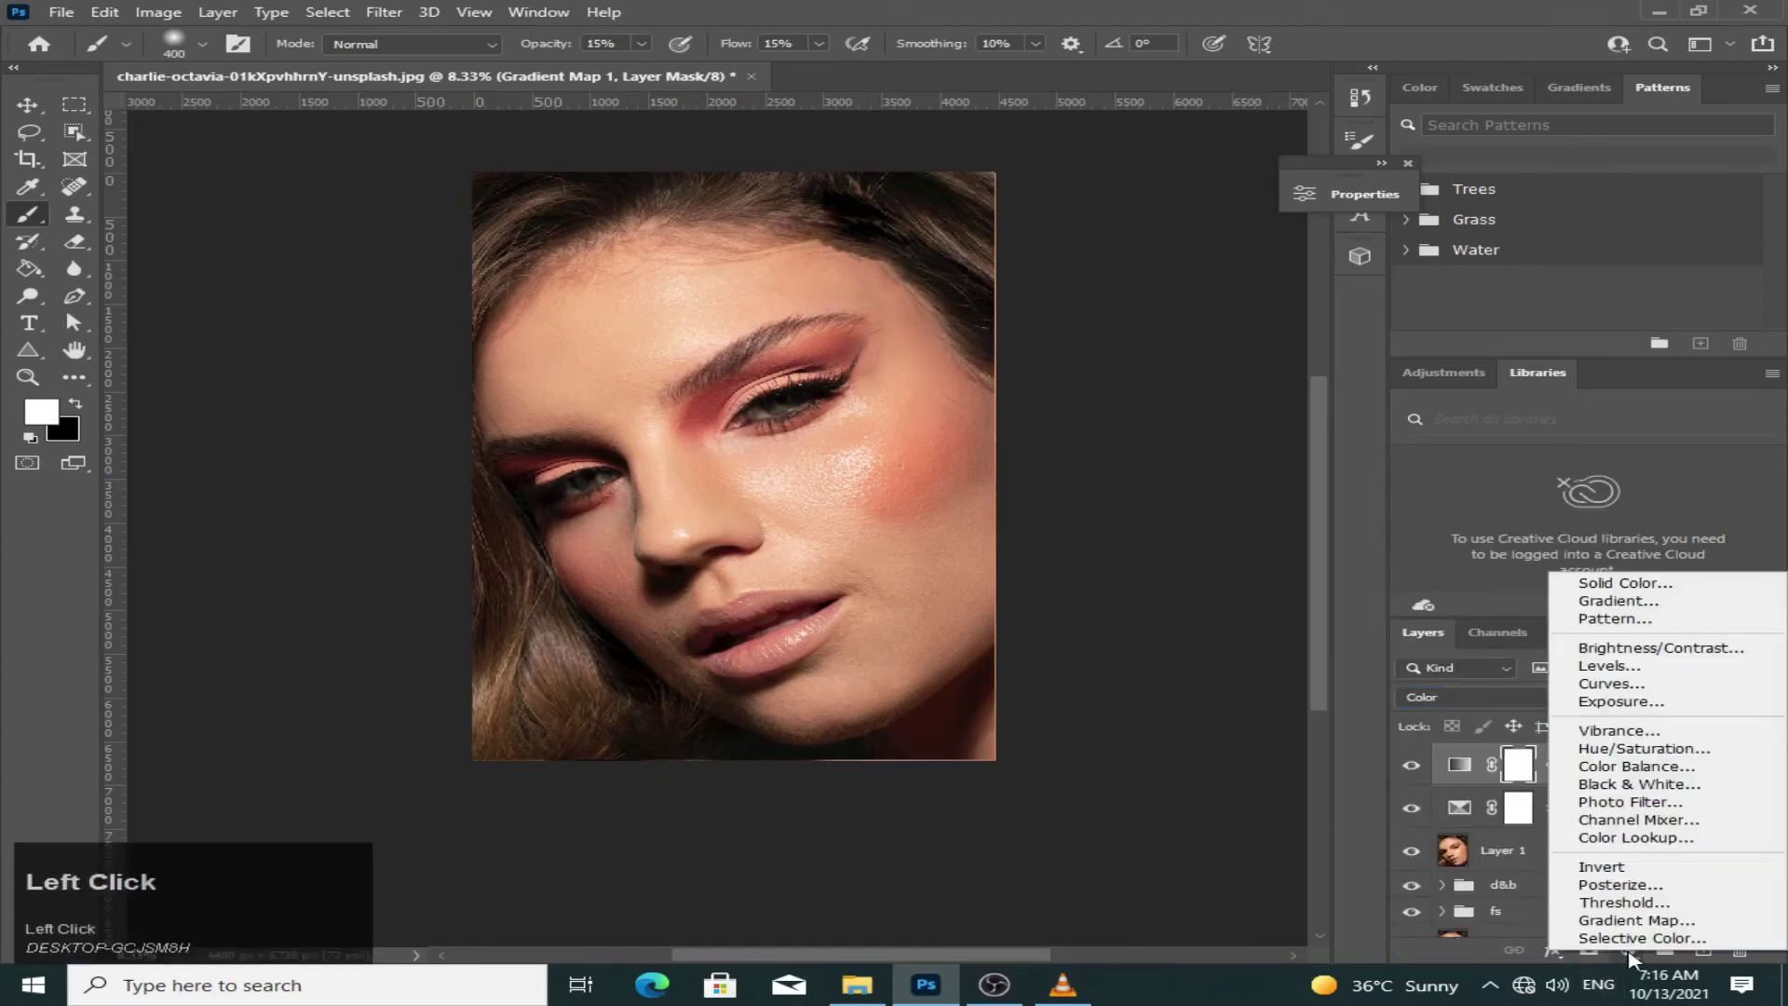
click(1611, 684)
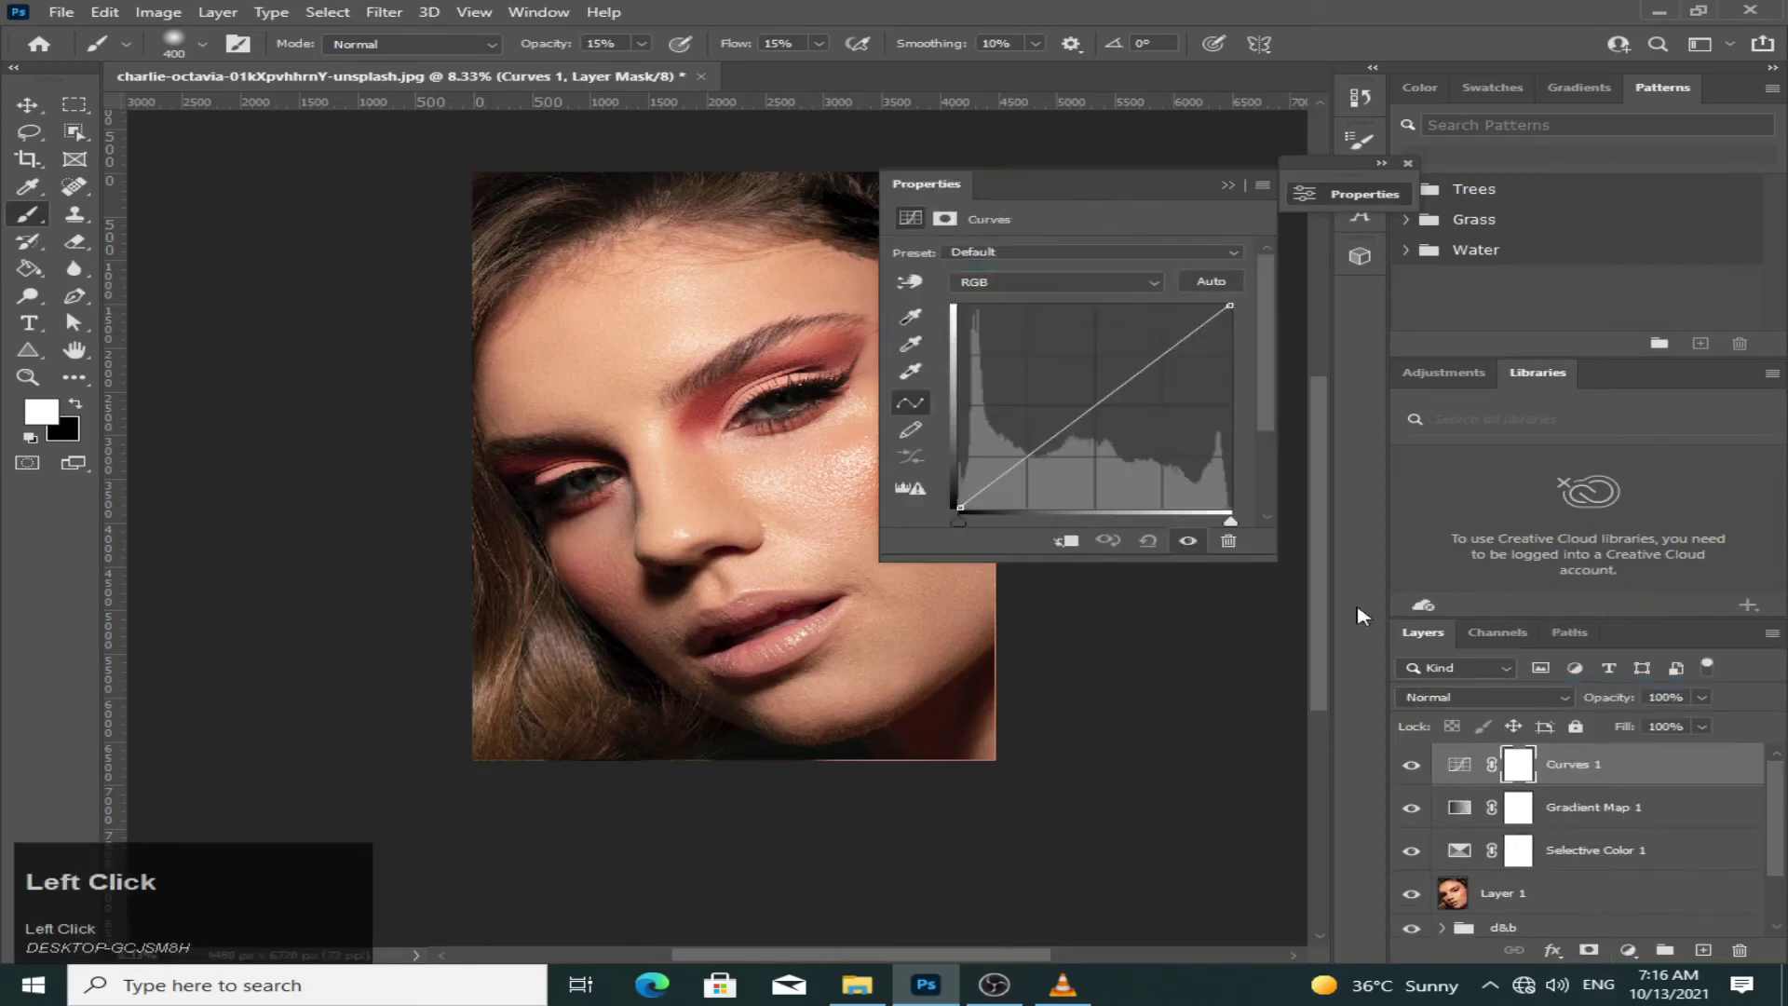
drag(1025, 457, 1030, 464)
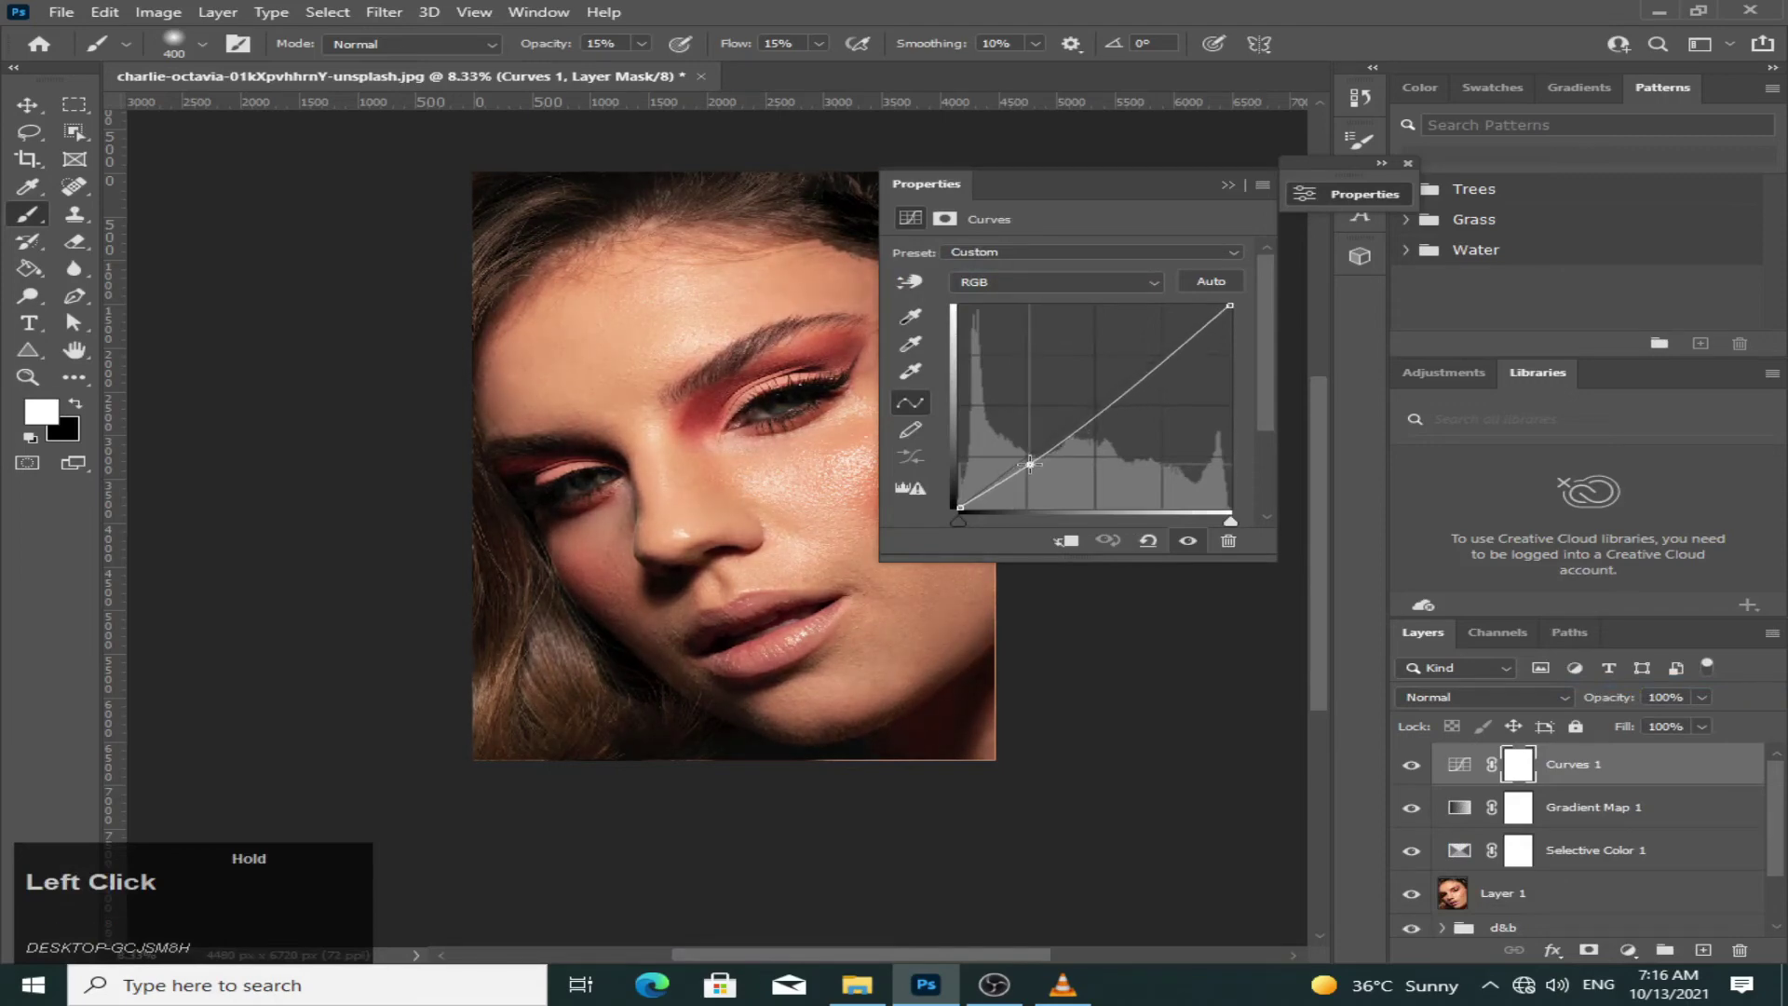
drag(1170, 354, 1162, 346)
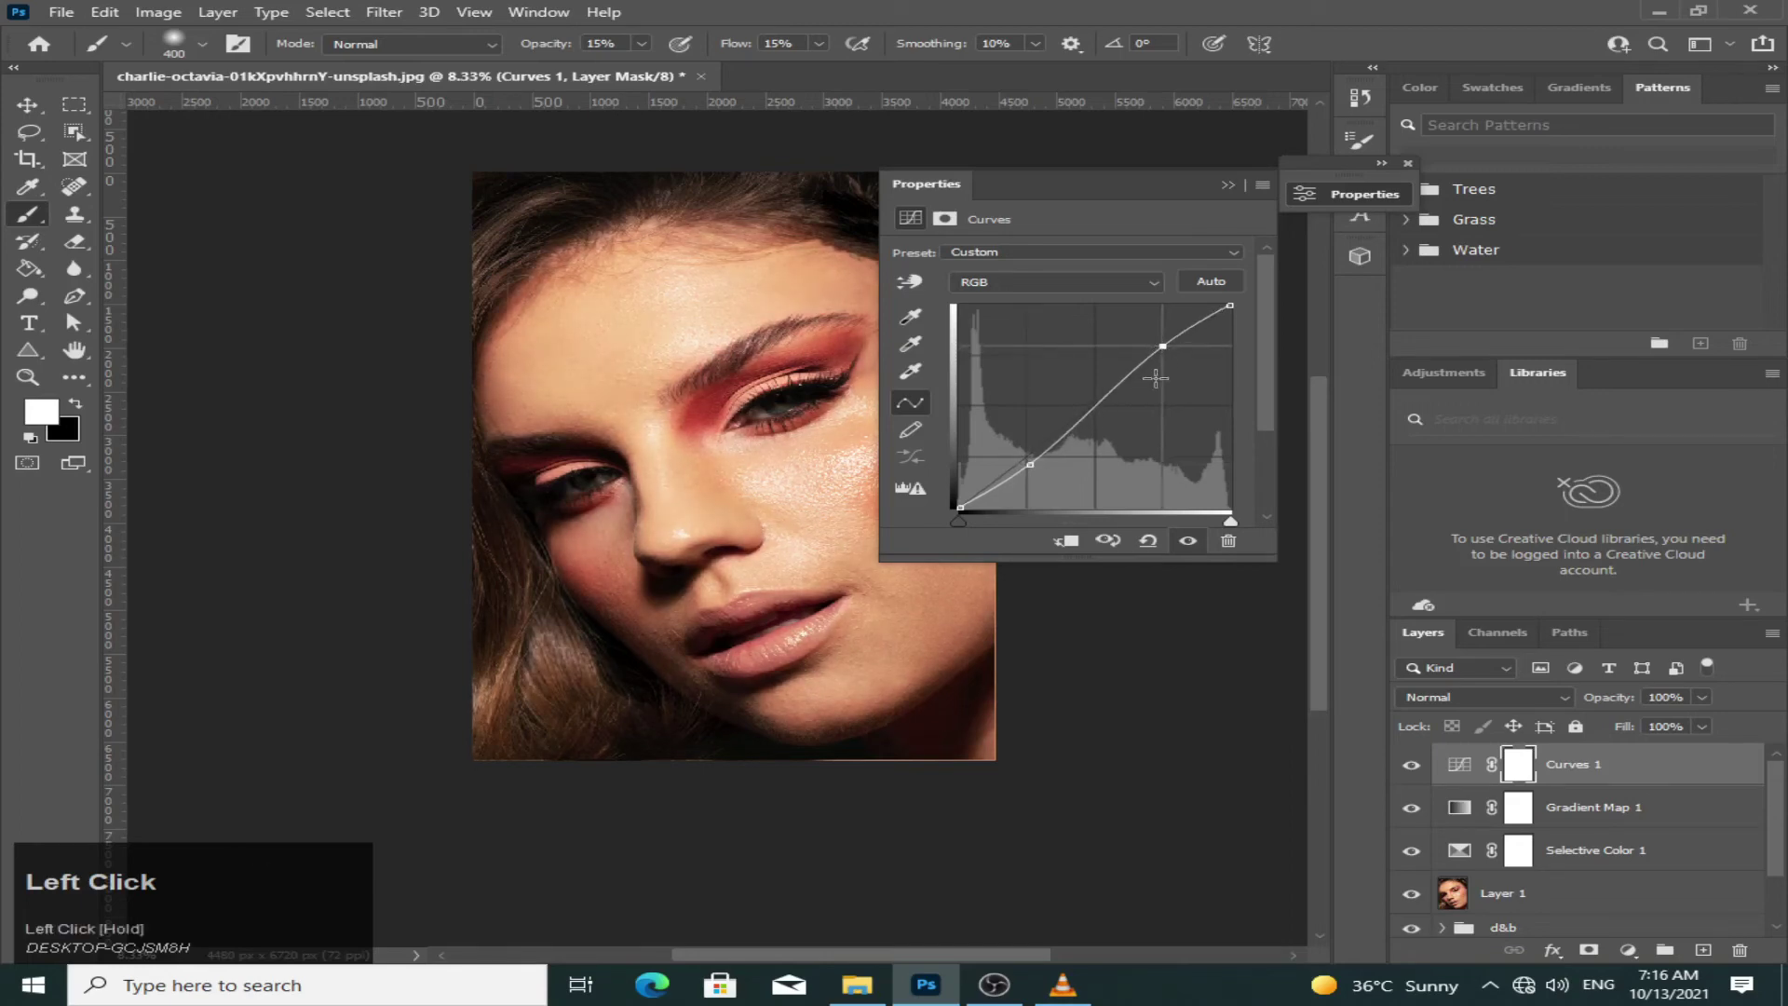
- Adjust the Blue and Green channels of the Curves layer to shift the portrait towards a cooler pink tone
click(1157, 284)
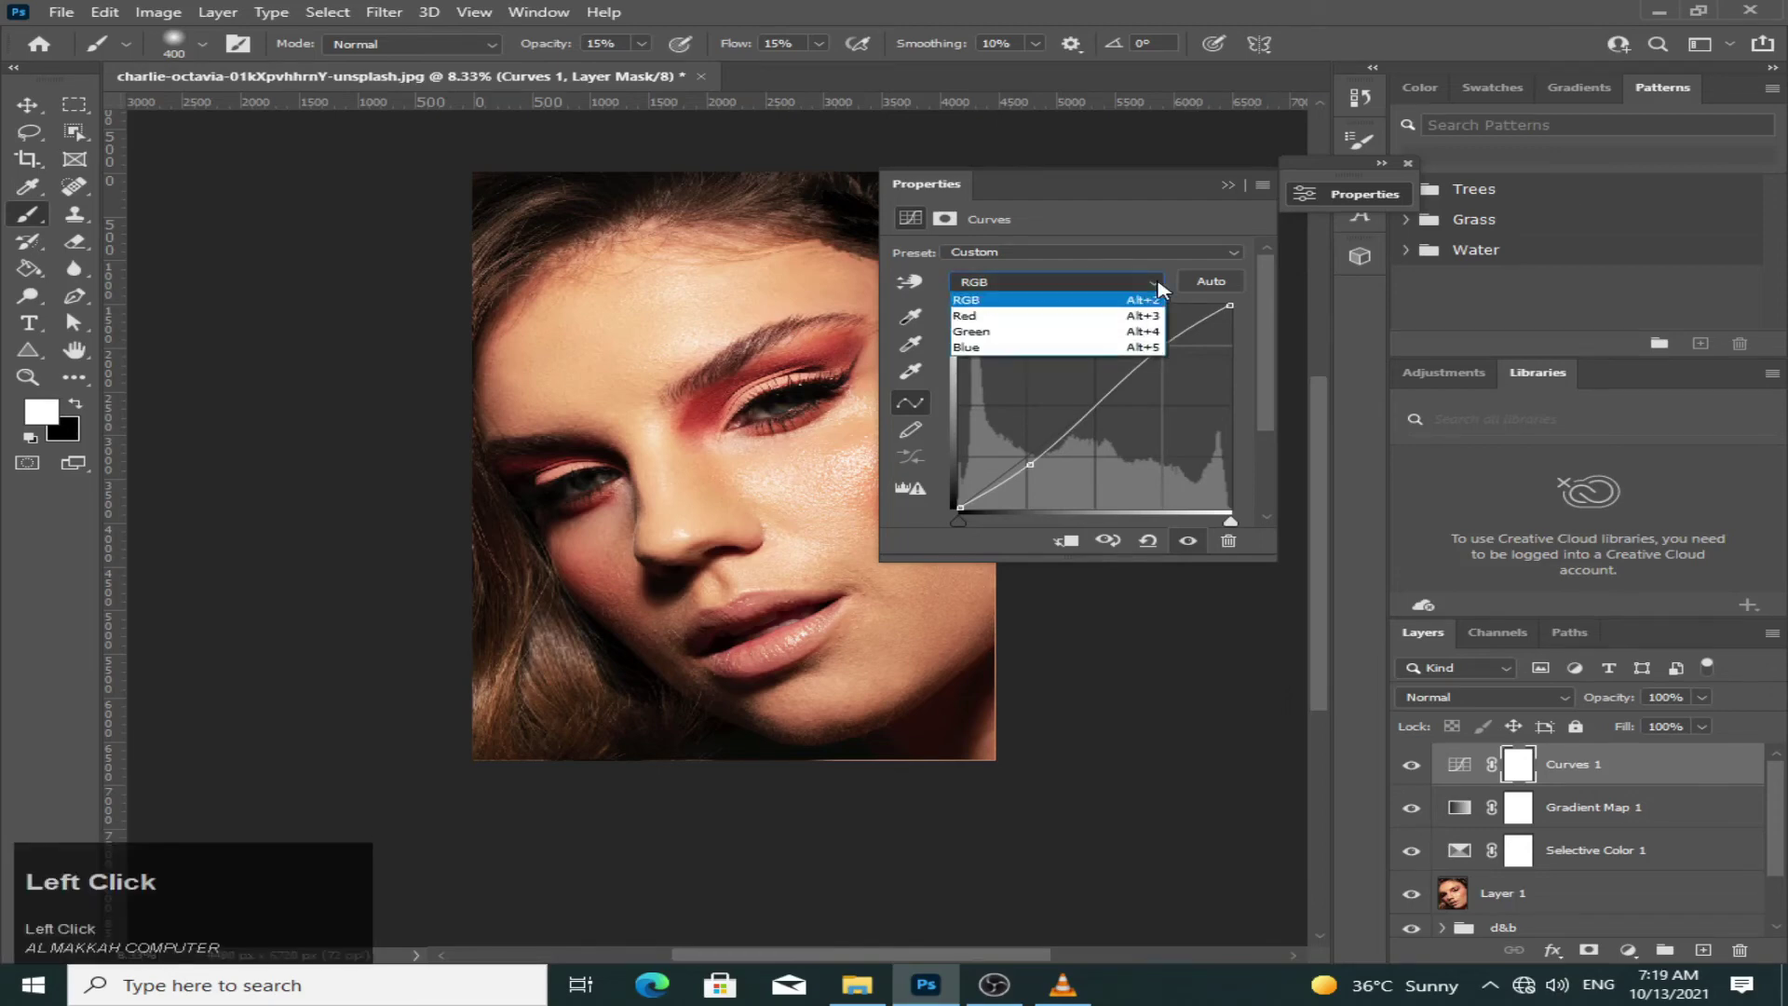
click(1105, 349)
drag(1096, 400, 1099, 410)
click(1155, 282)
click(1104, 335)
click(1228, 184)
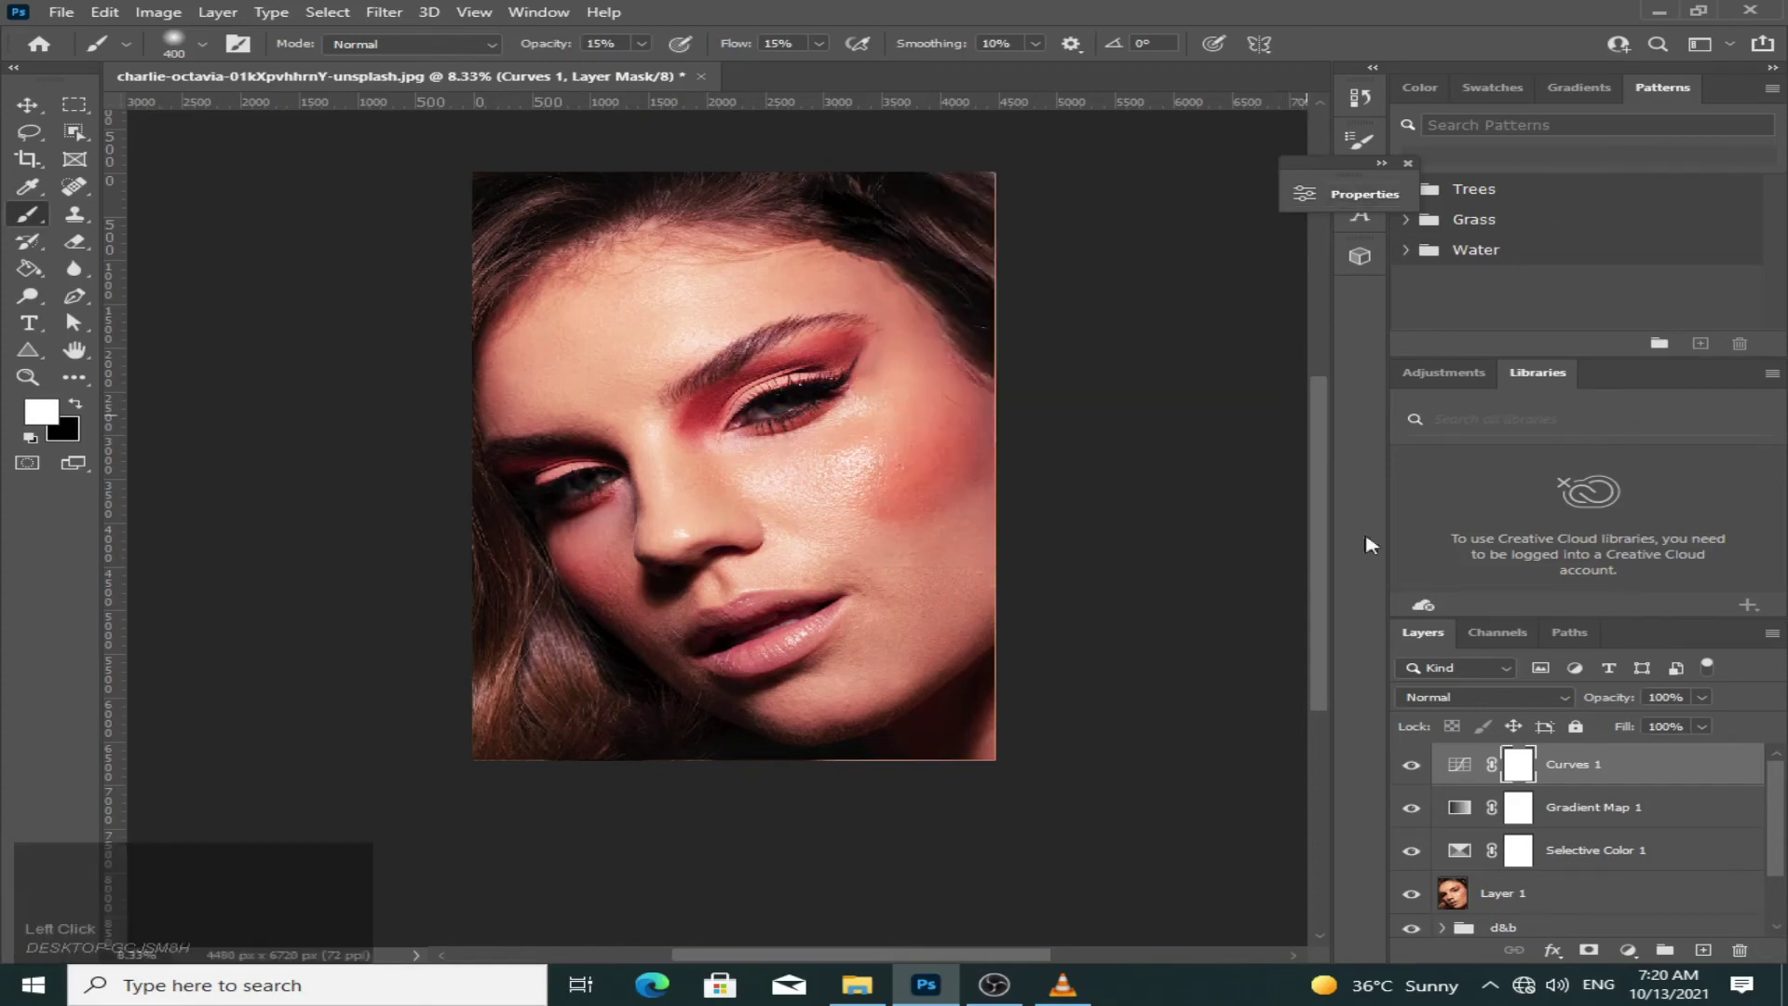
- Add a Vibrance adjustment layer above the Curves layer and raise its vibrance slightly
click(1628, 950)
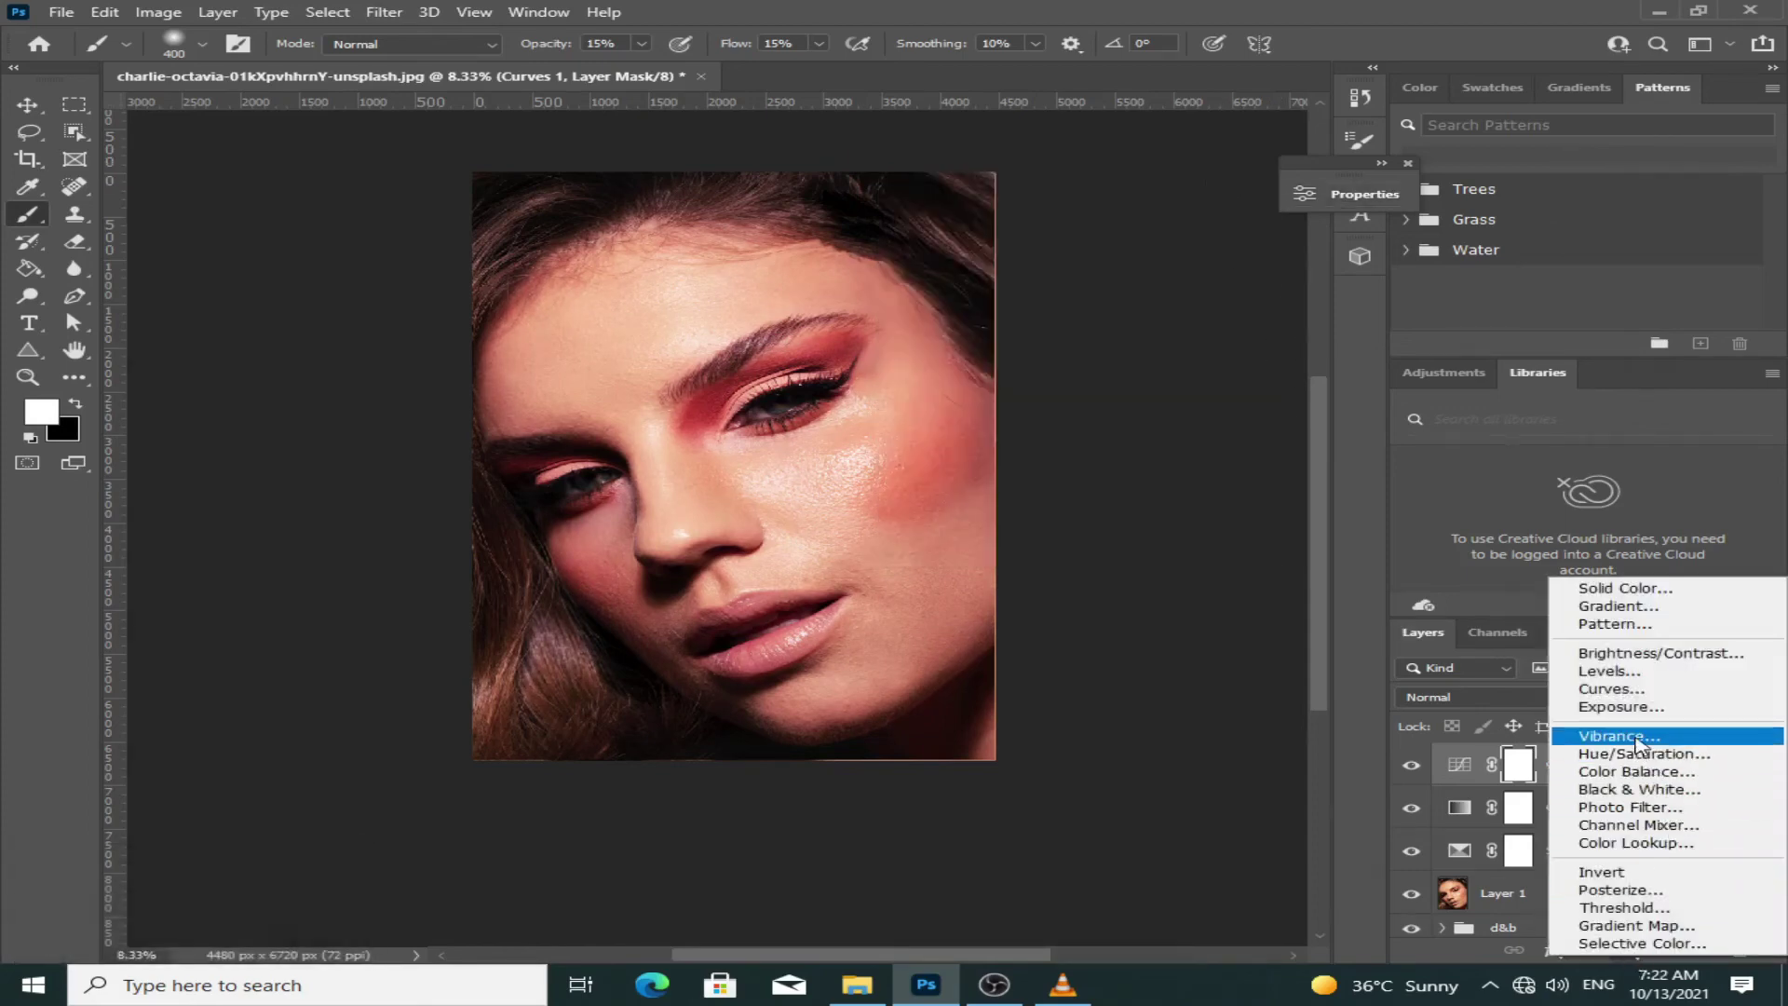
click(1592, 735)
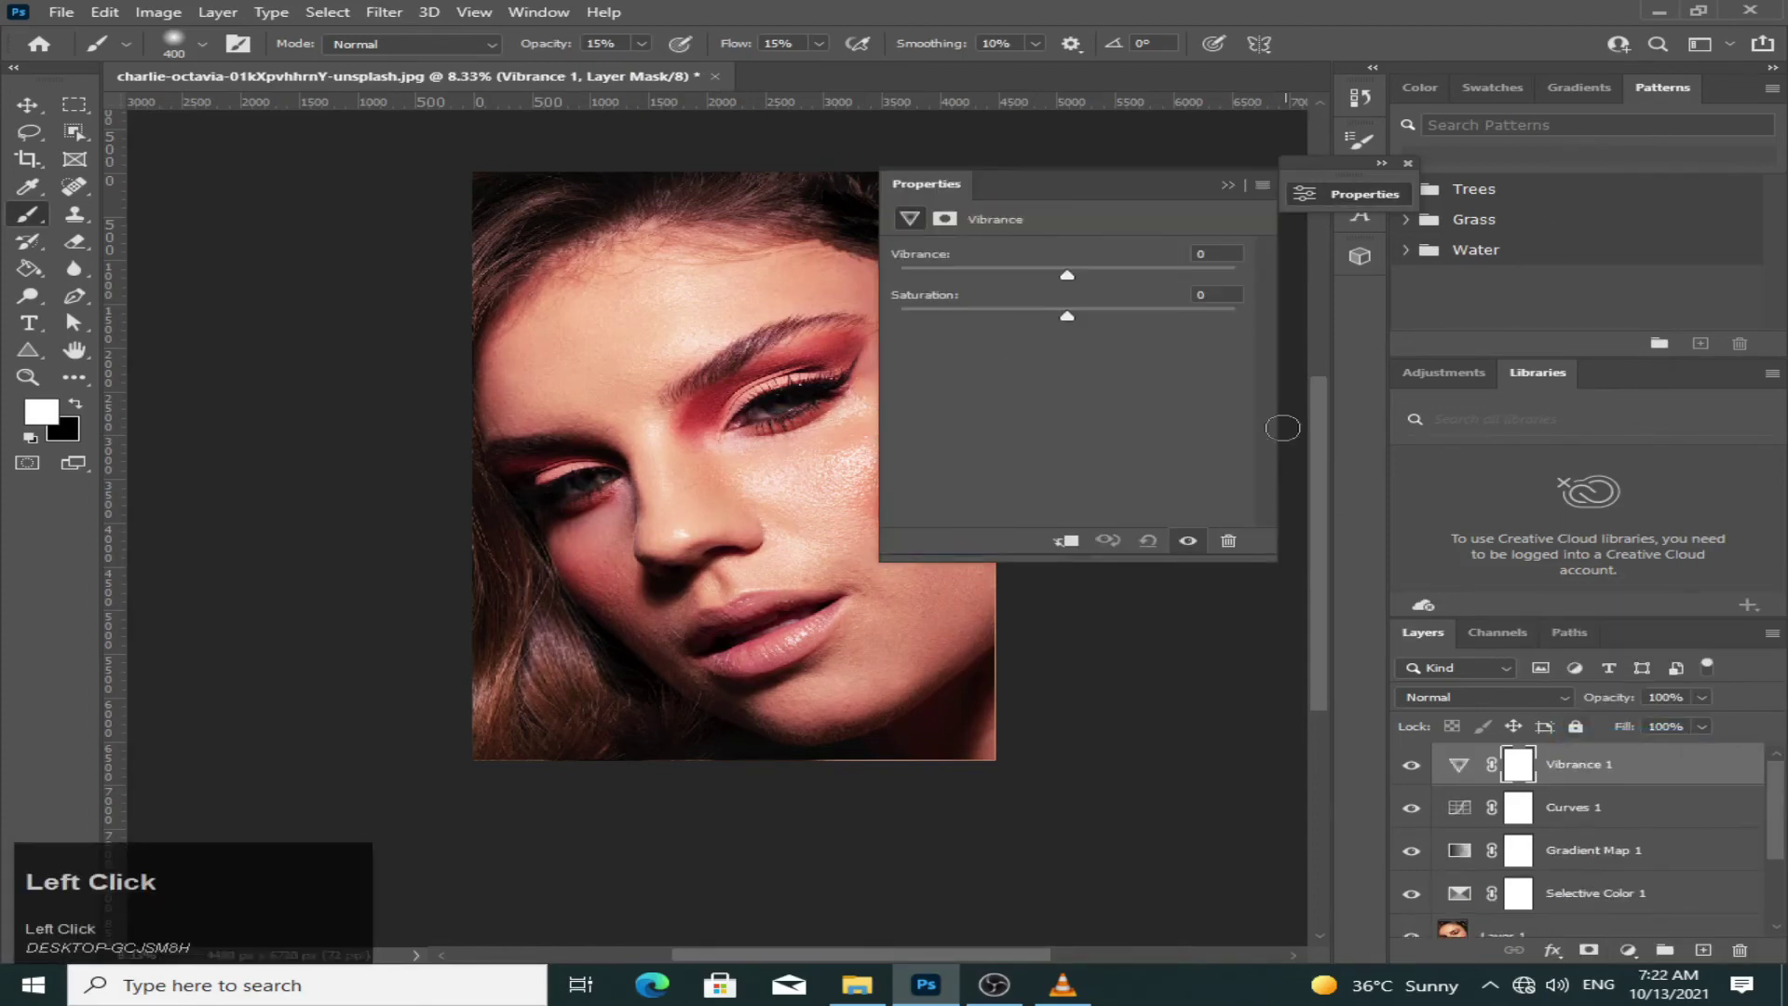
mouse_move(1067, 276)
mouse_down()
mouse_move(1172, 277)
mouse_move(1093, 278)
mouse_up()
click(1228, 185)
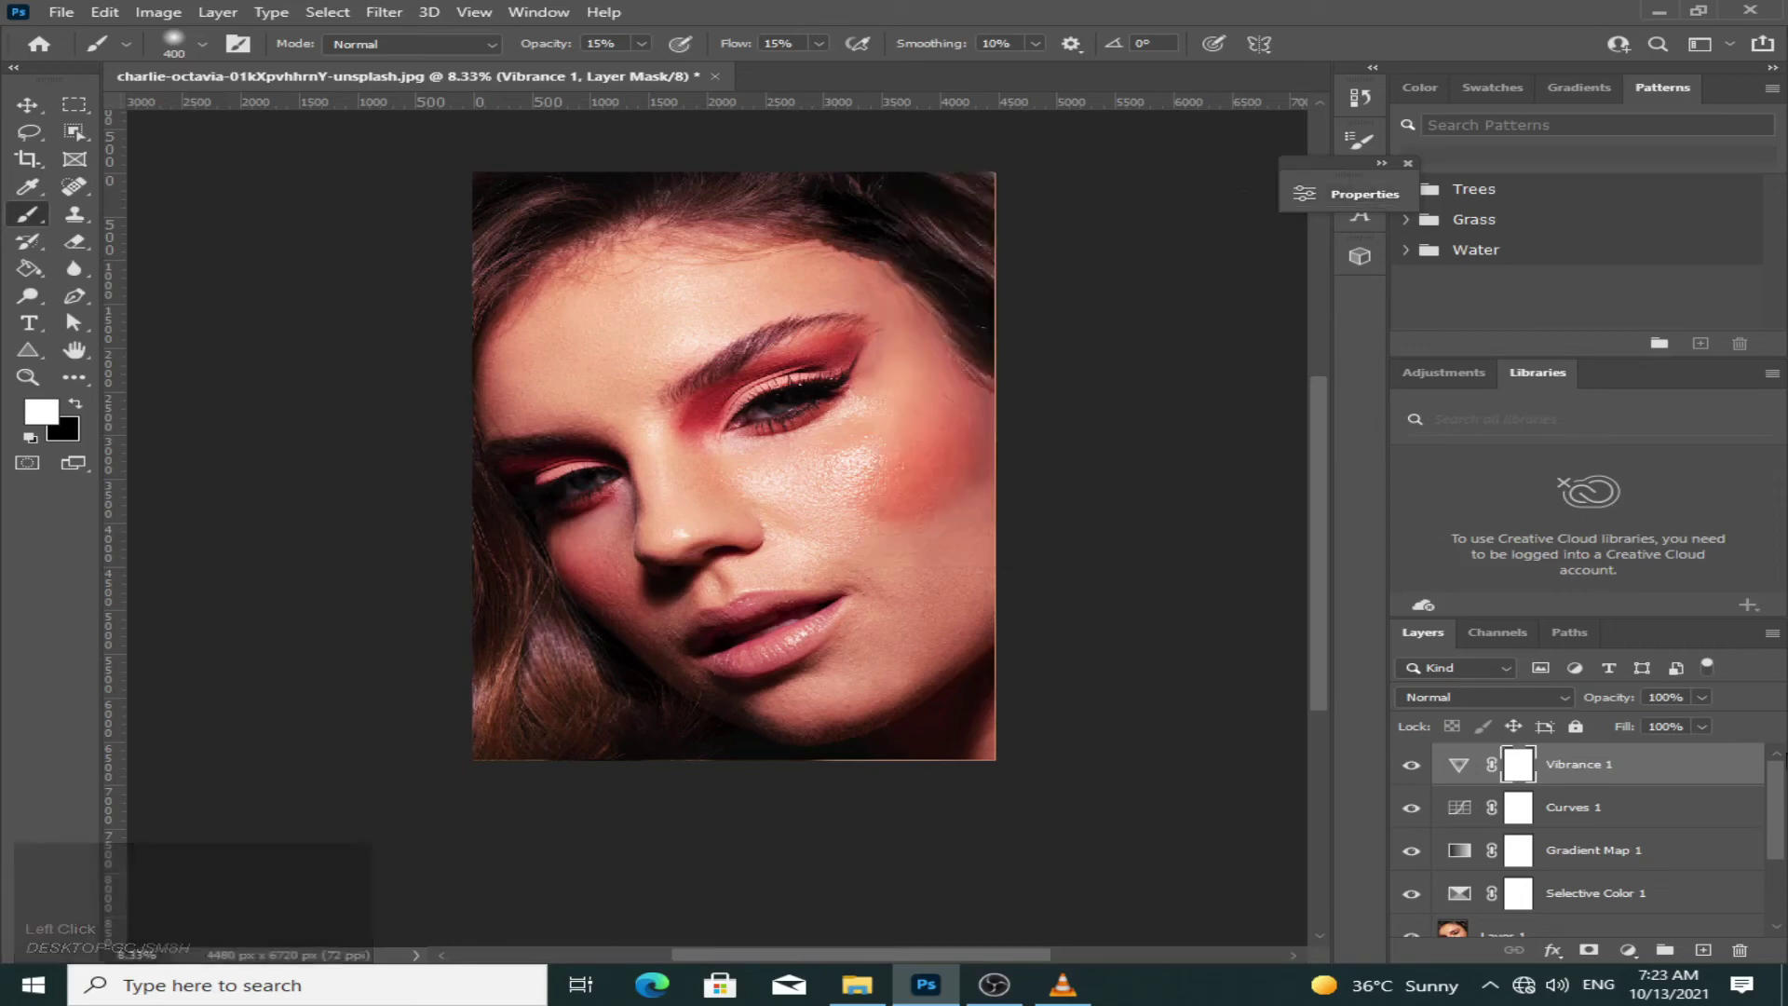
- Group the Selective Color, Gradient Map, Curves and Vibrance layers and name the group color
click(1654, 899)
shift+click(1637, 775)
drag(1636, 775, 1673, 952)
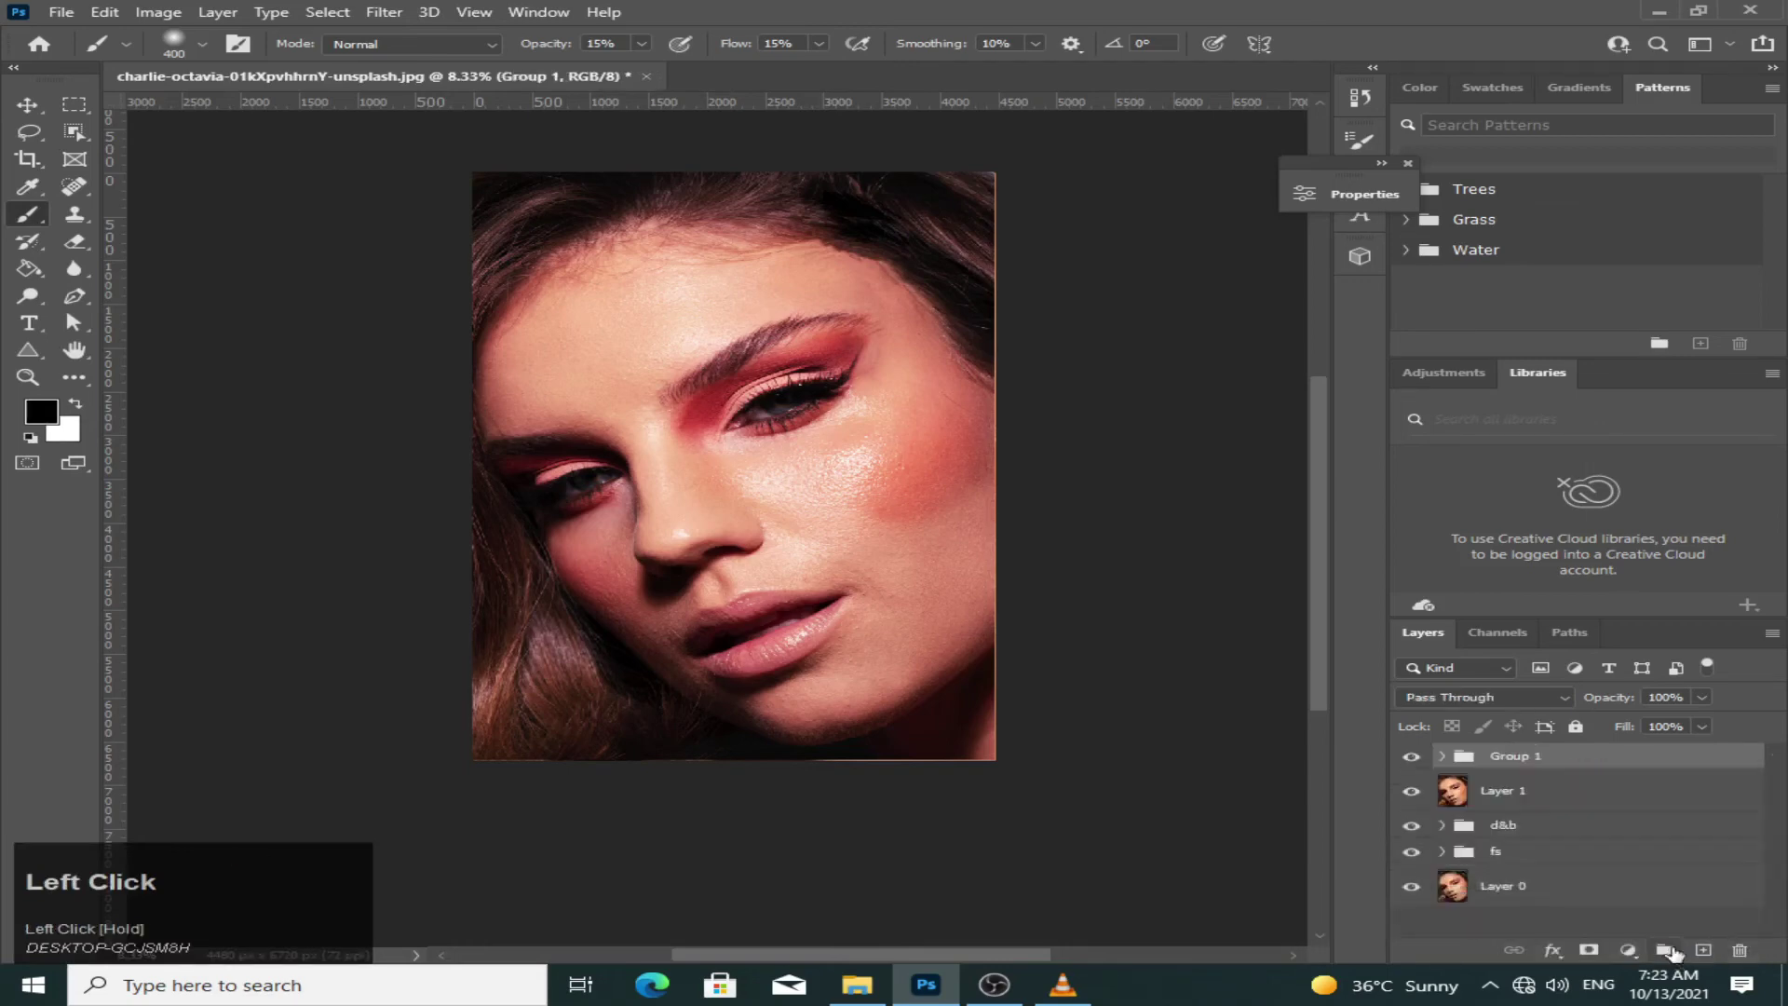
double_click(1524, 756)
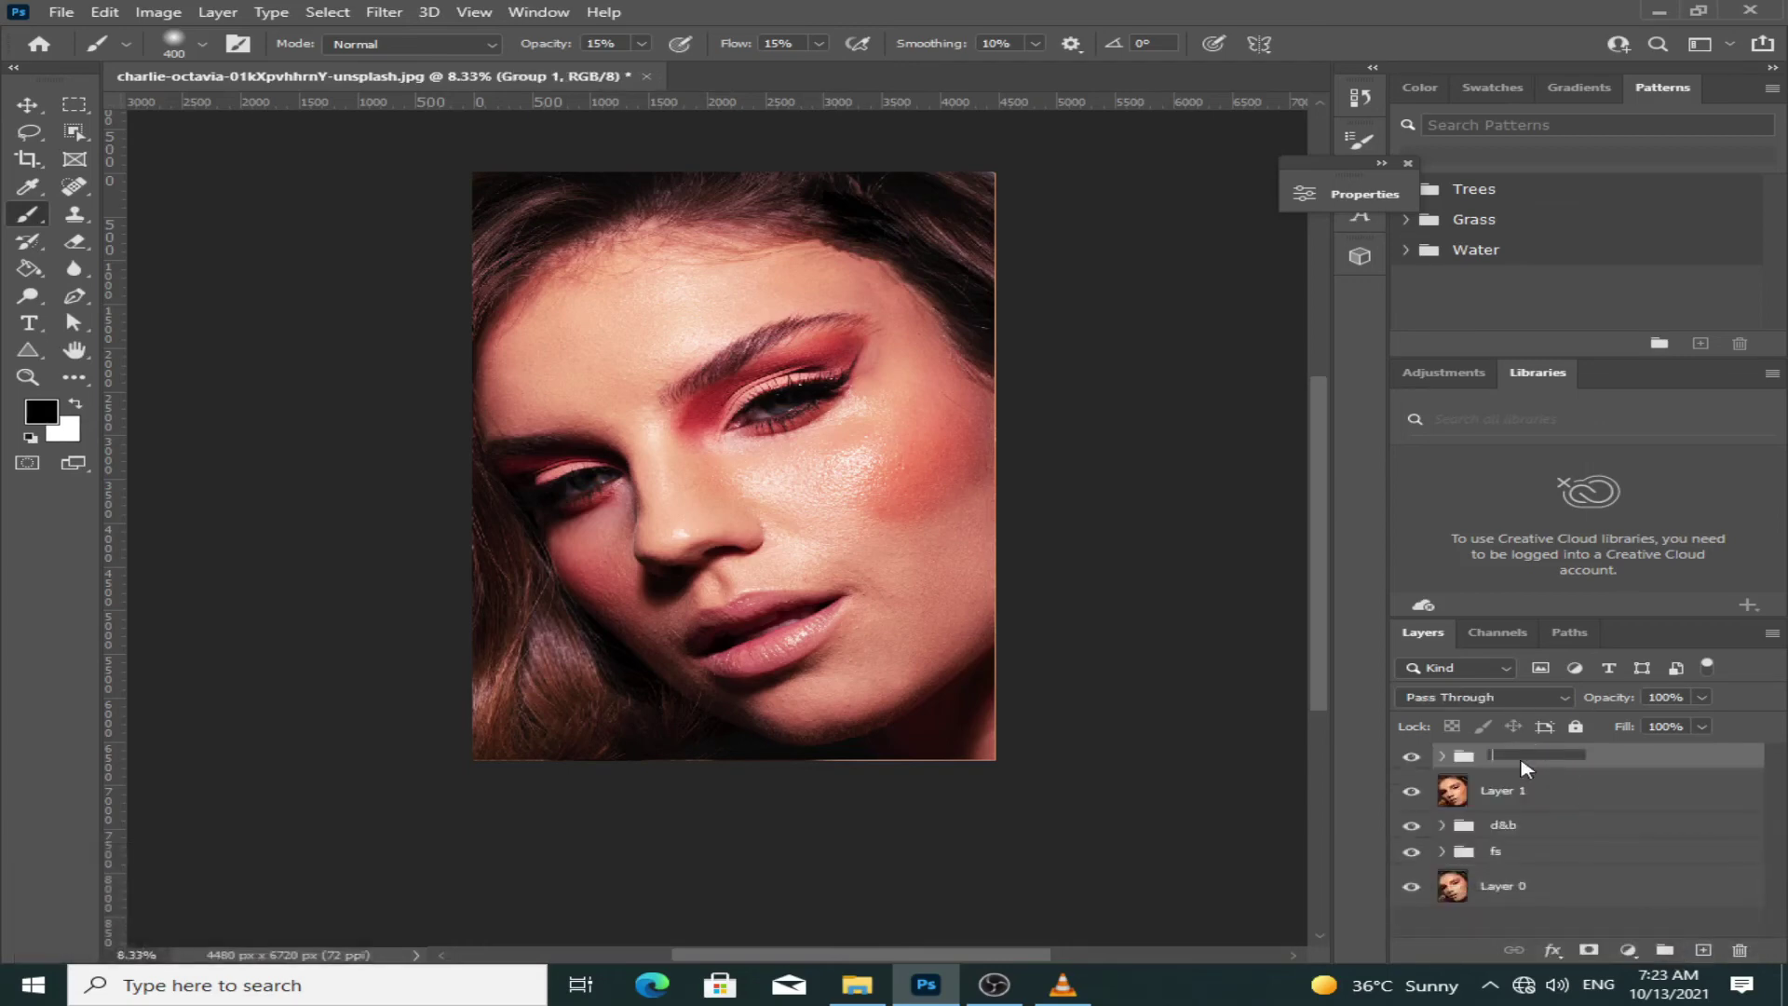
text(color)
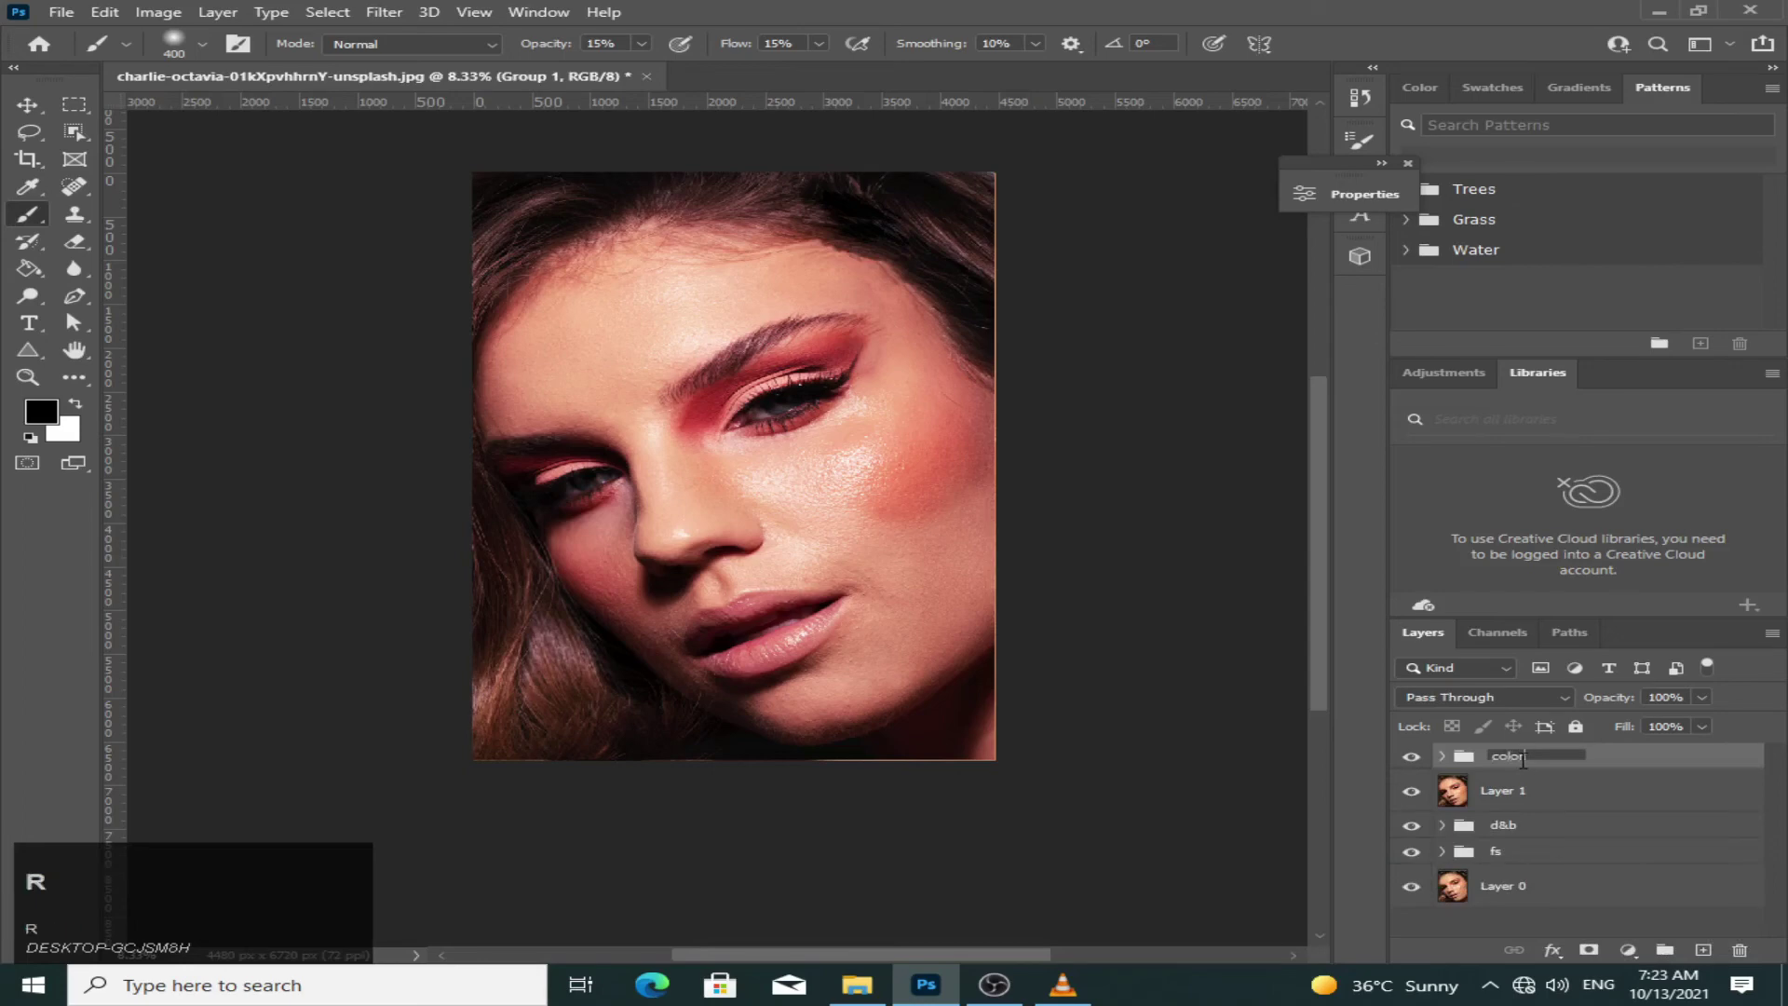
- Toggle the visibility of the color group and Layer 1 to compare the portrait before and after toning
click(1413, 817)
mouse_move(1413, 820)
mouse_down()
mouse_move(1412, 756)
mouse_move(1416, 831)
mouse_up()
click(1415, 828)
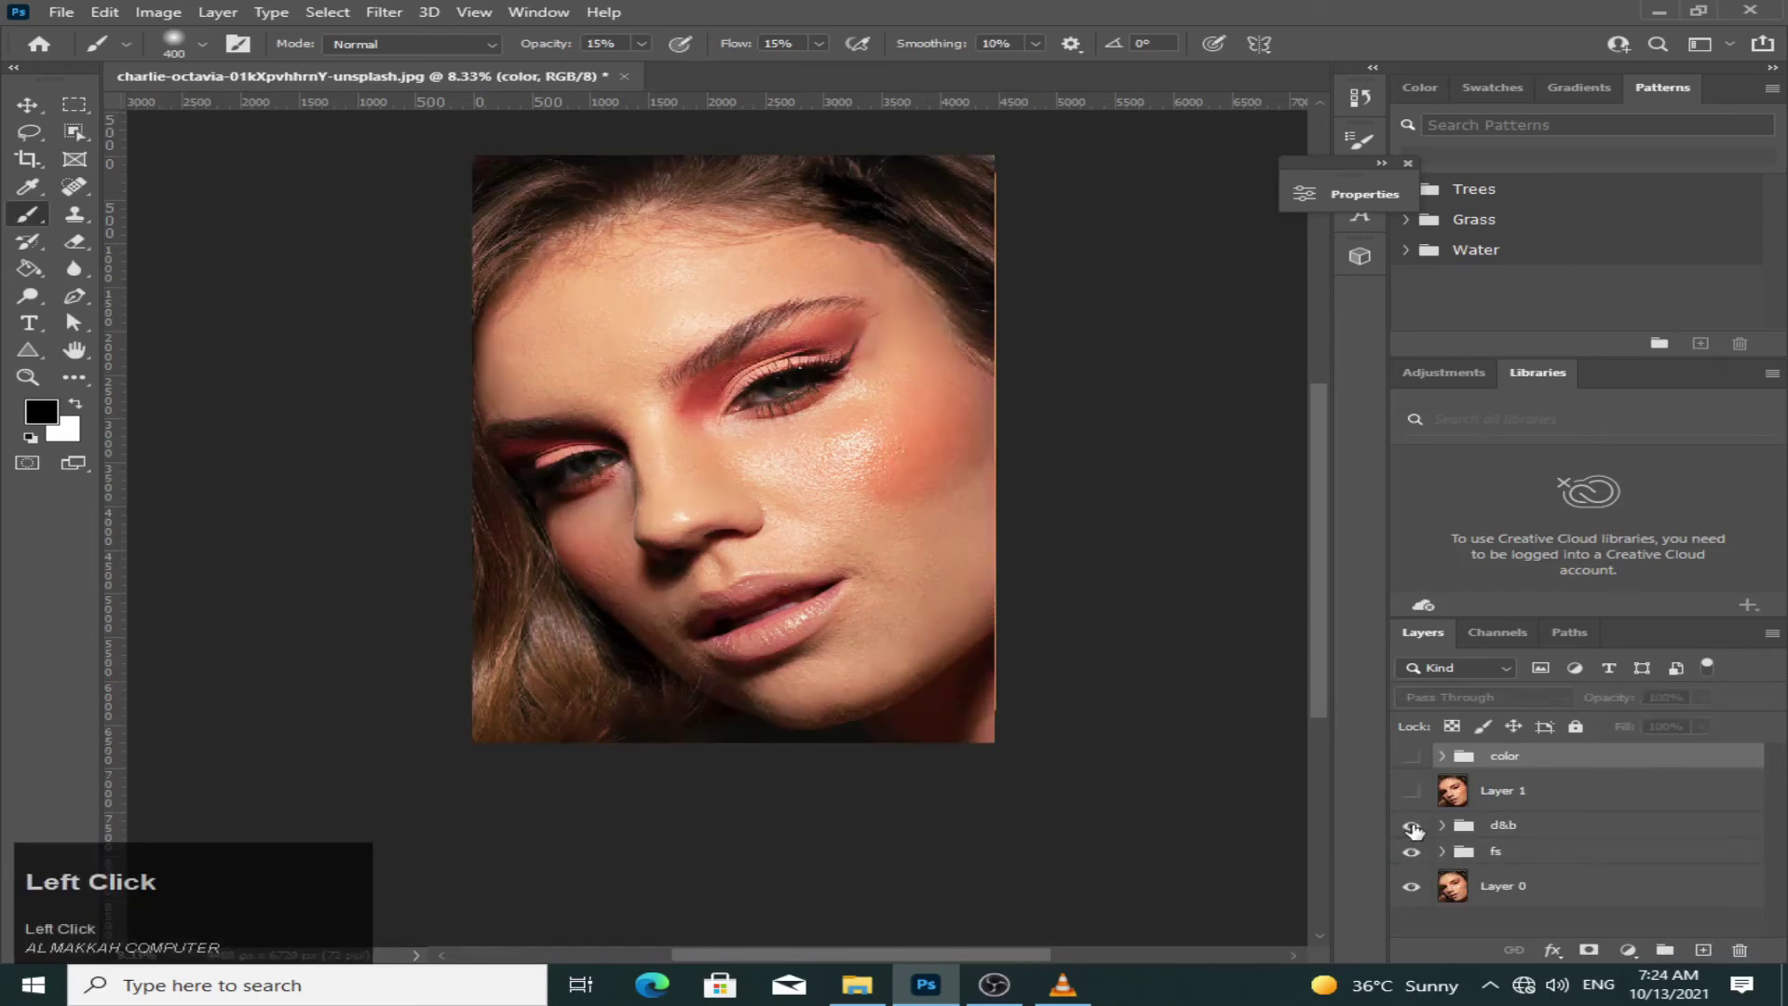
click(1412, 791)
click(1411, 757)
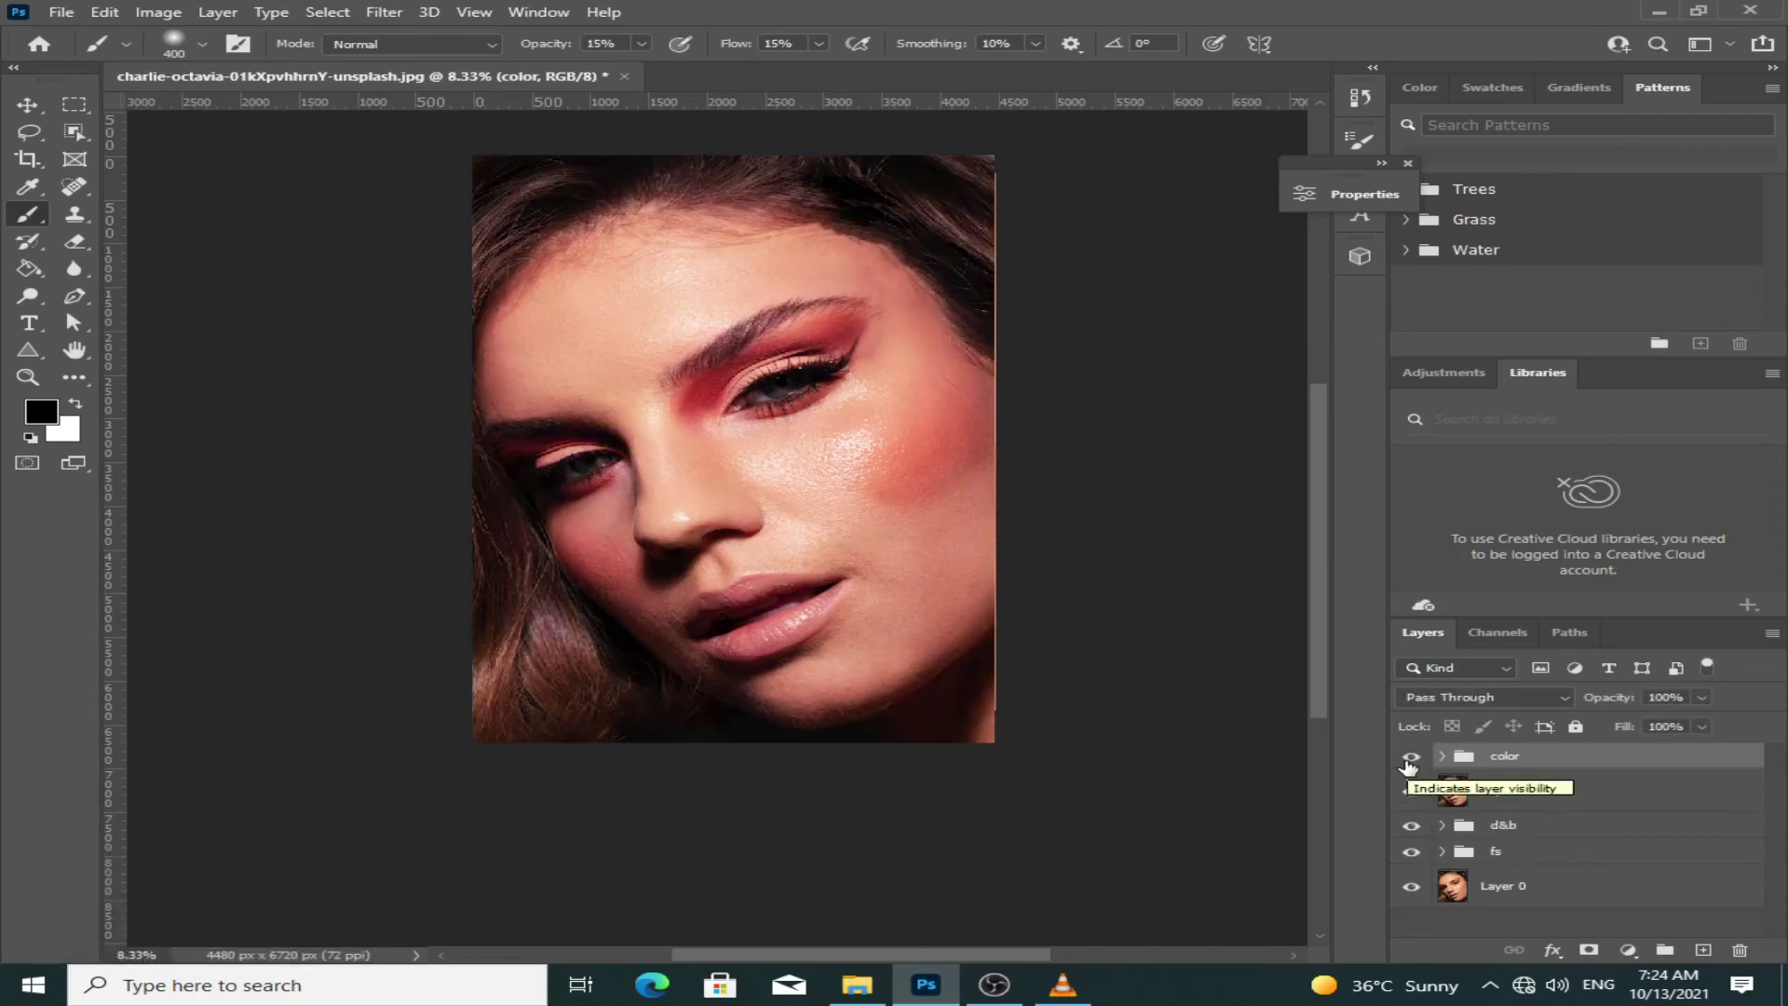
- Stamp all visible layers into a new top layer and sharpen both eyes with the Sharpen tool at 50% strength
key(ctrl)
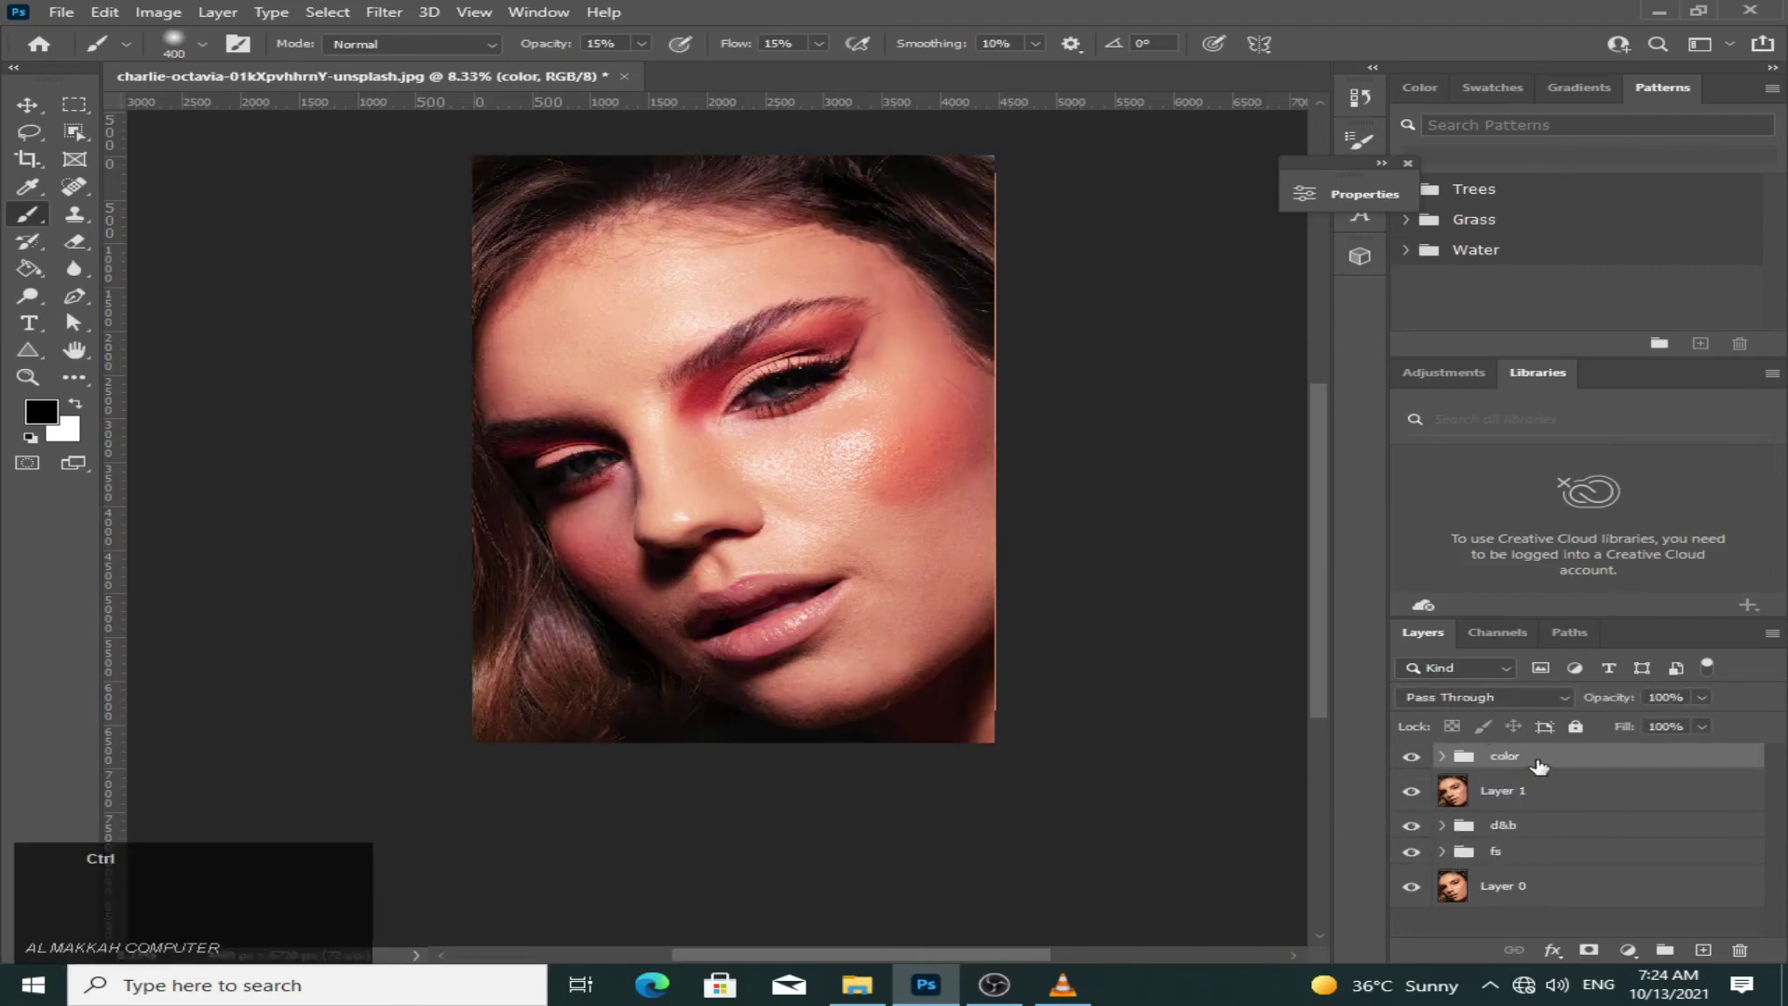
key(ctrl+shift+alt+e)
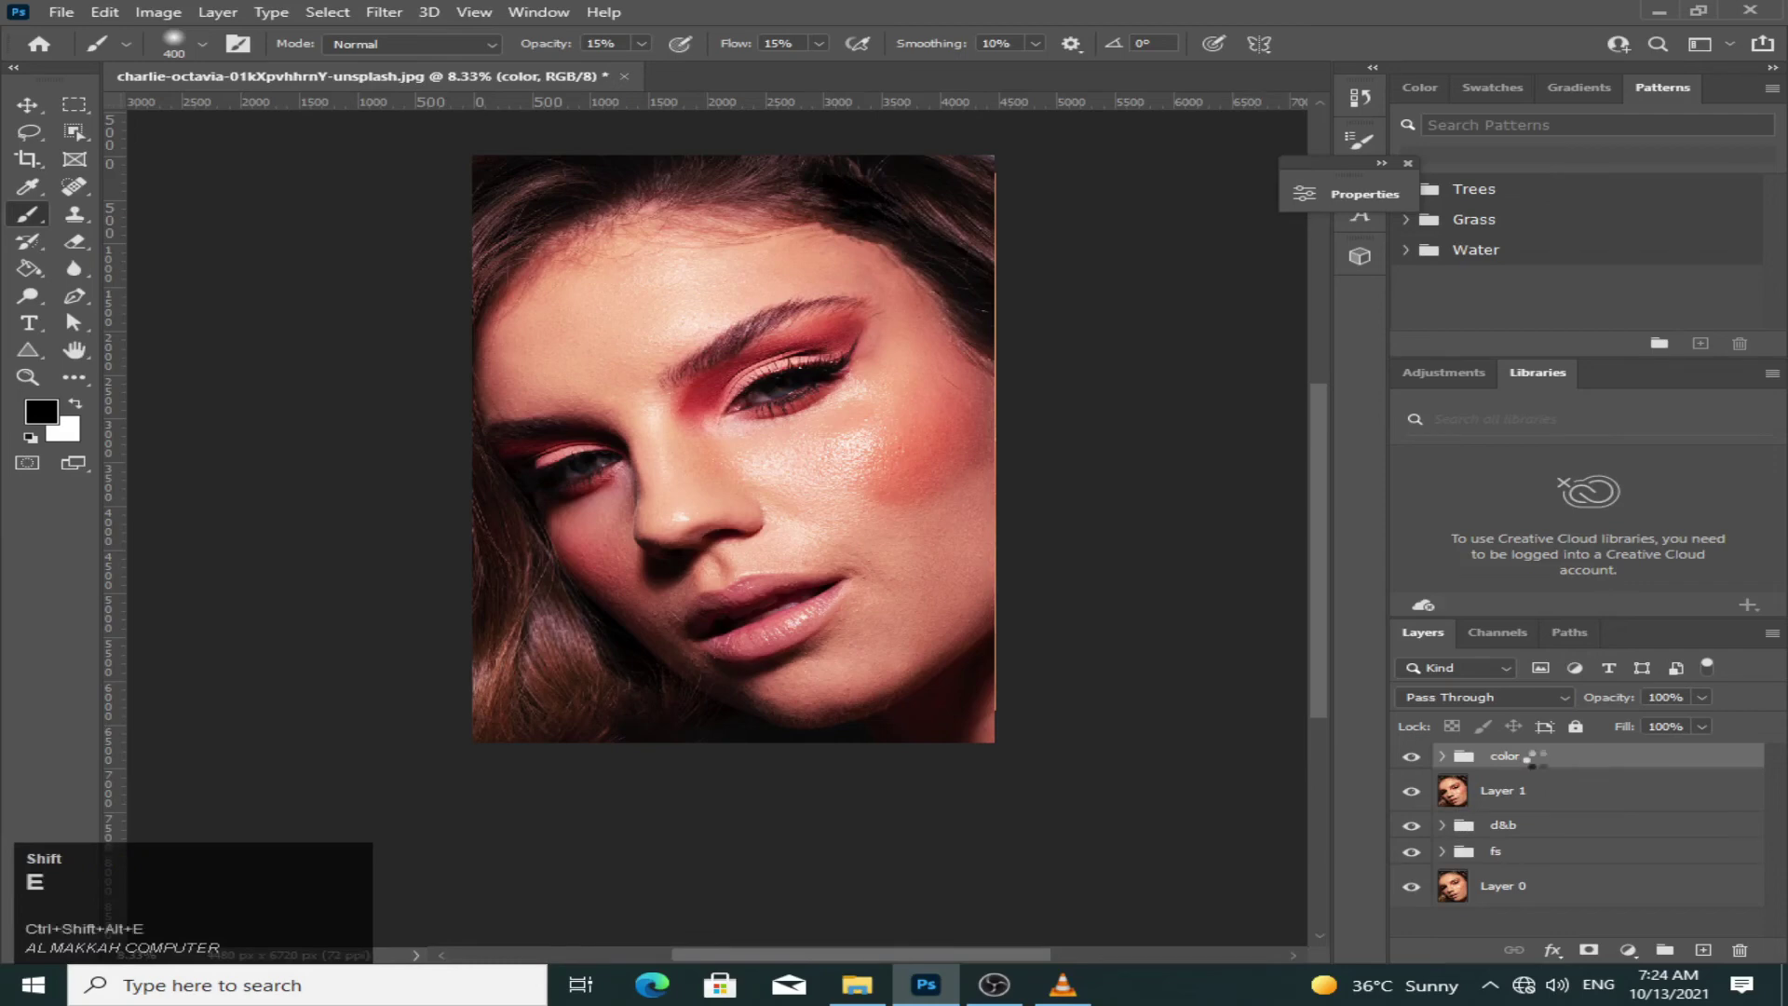
click(28, 268)
click(80, 280)
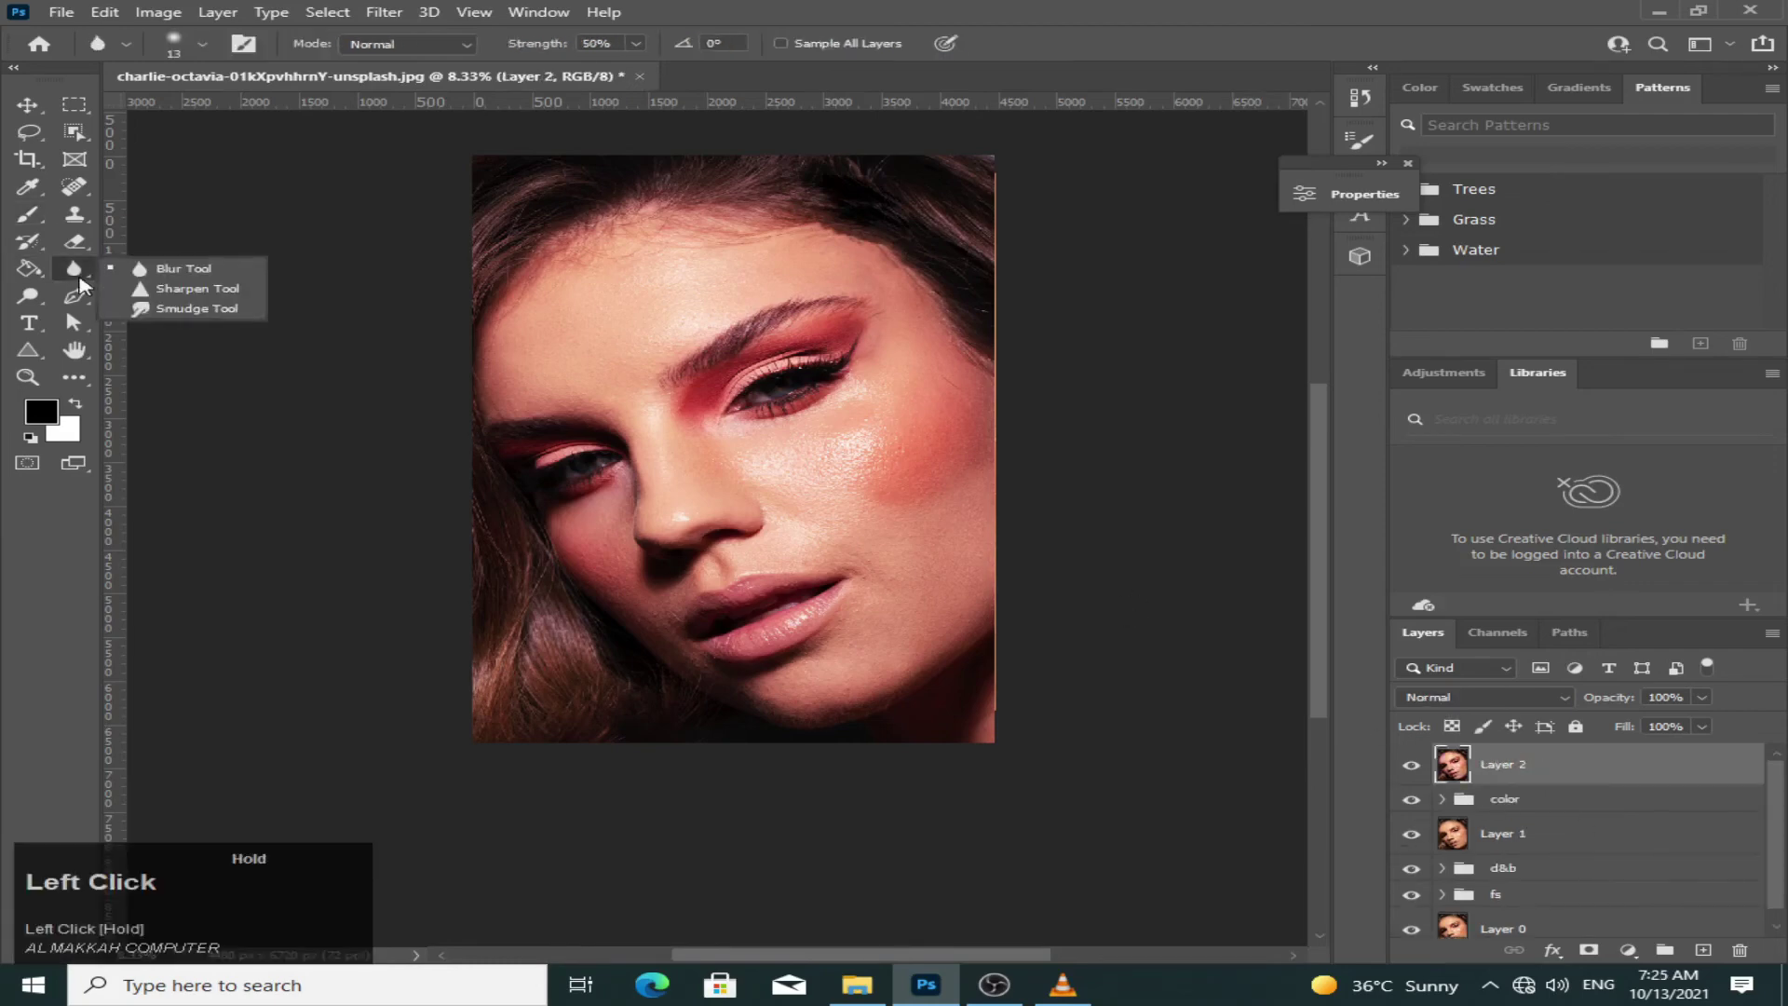
click(197, 289)
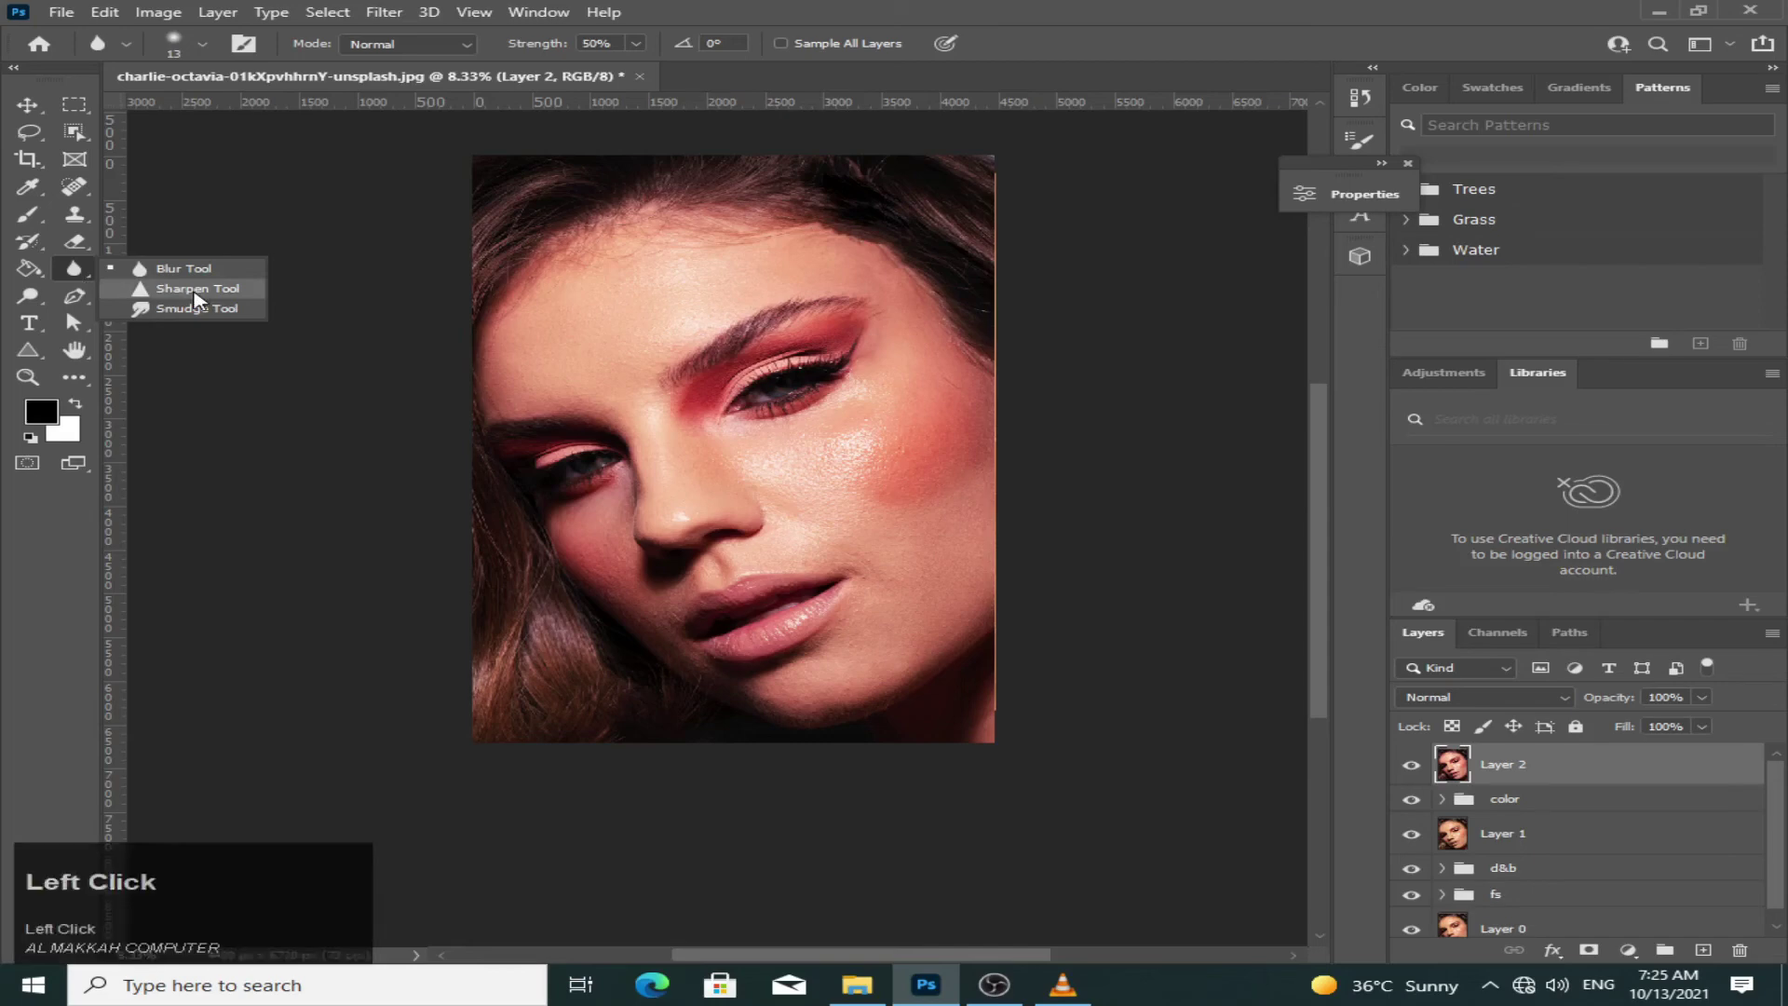
drag(808, 380, 814, 377)
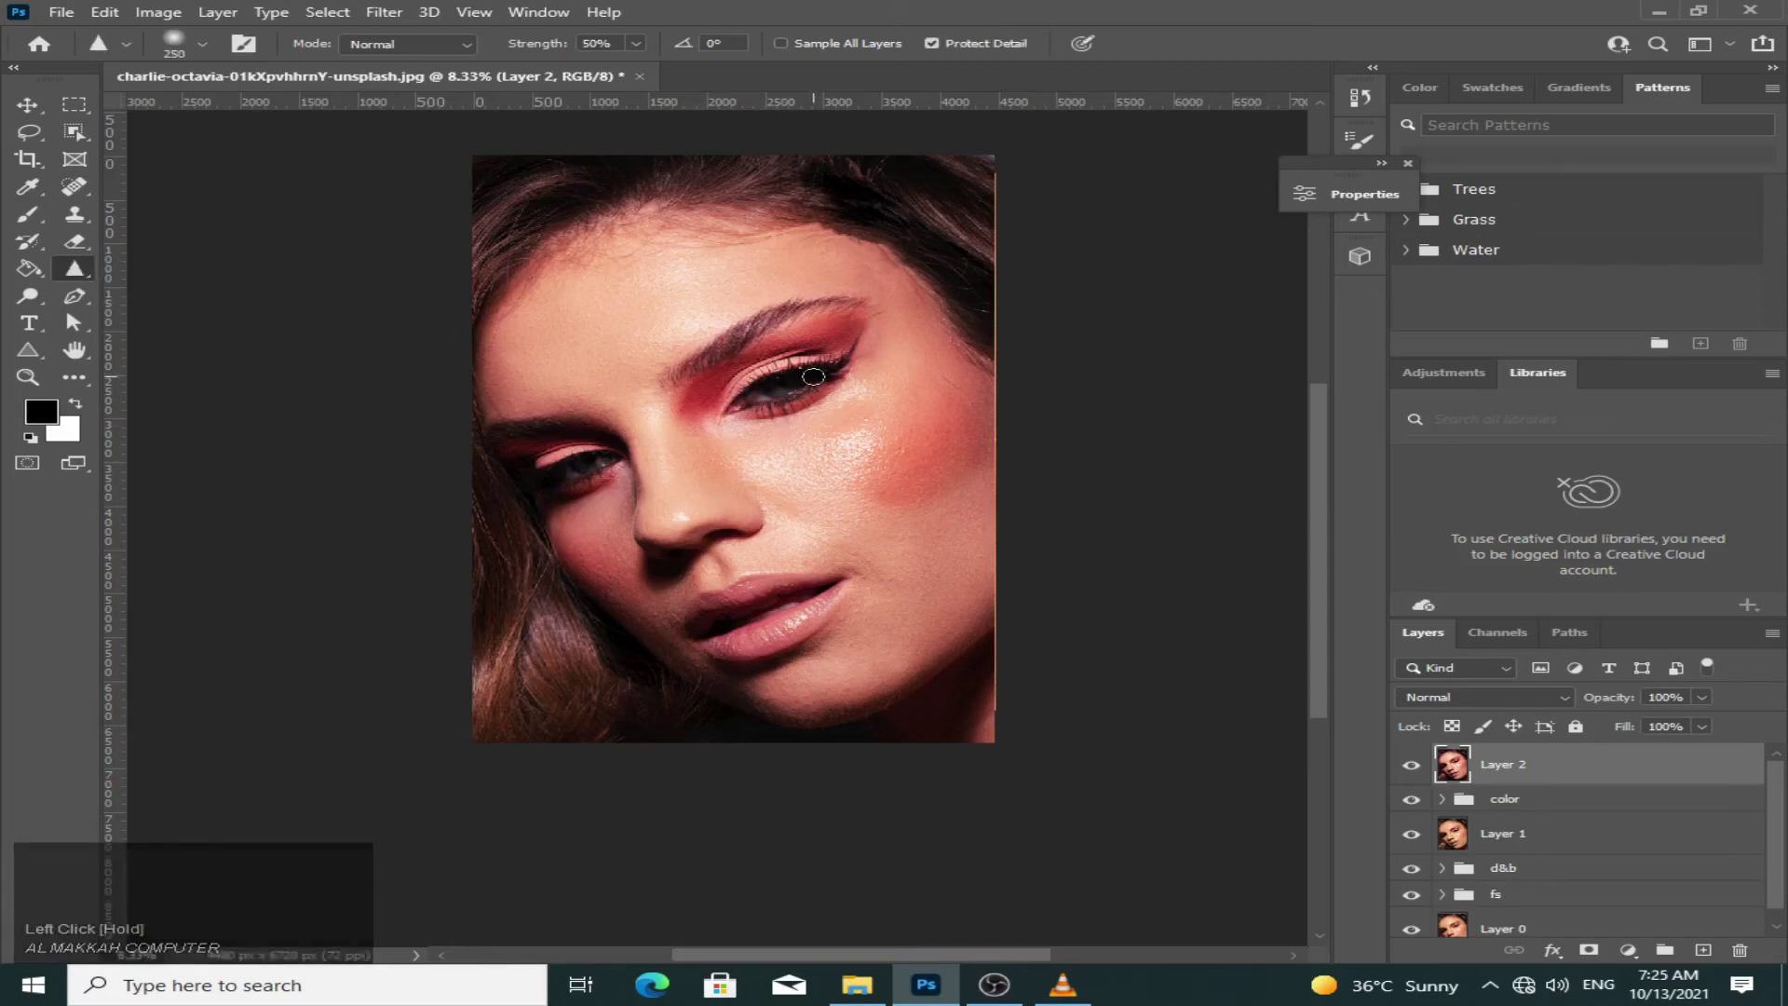
drag(570, 475, 560, 476)
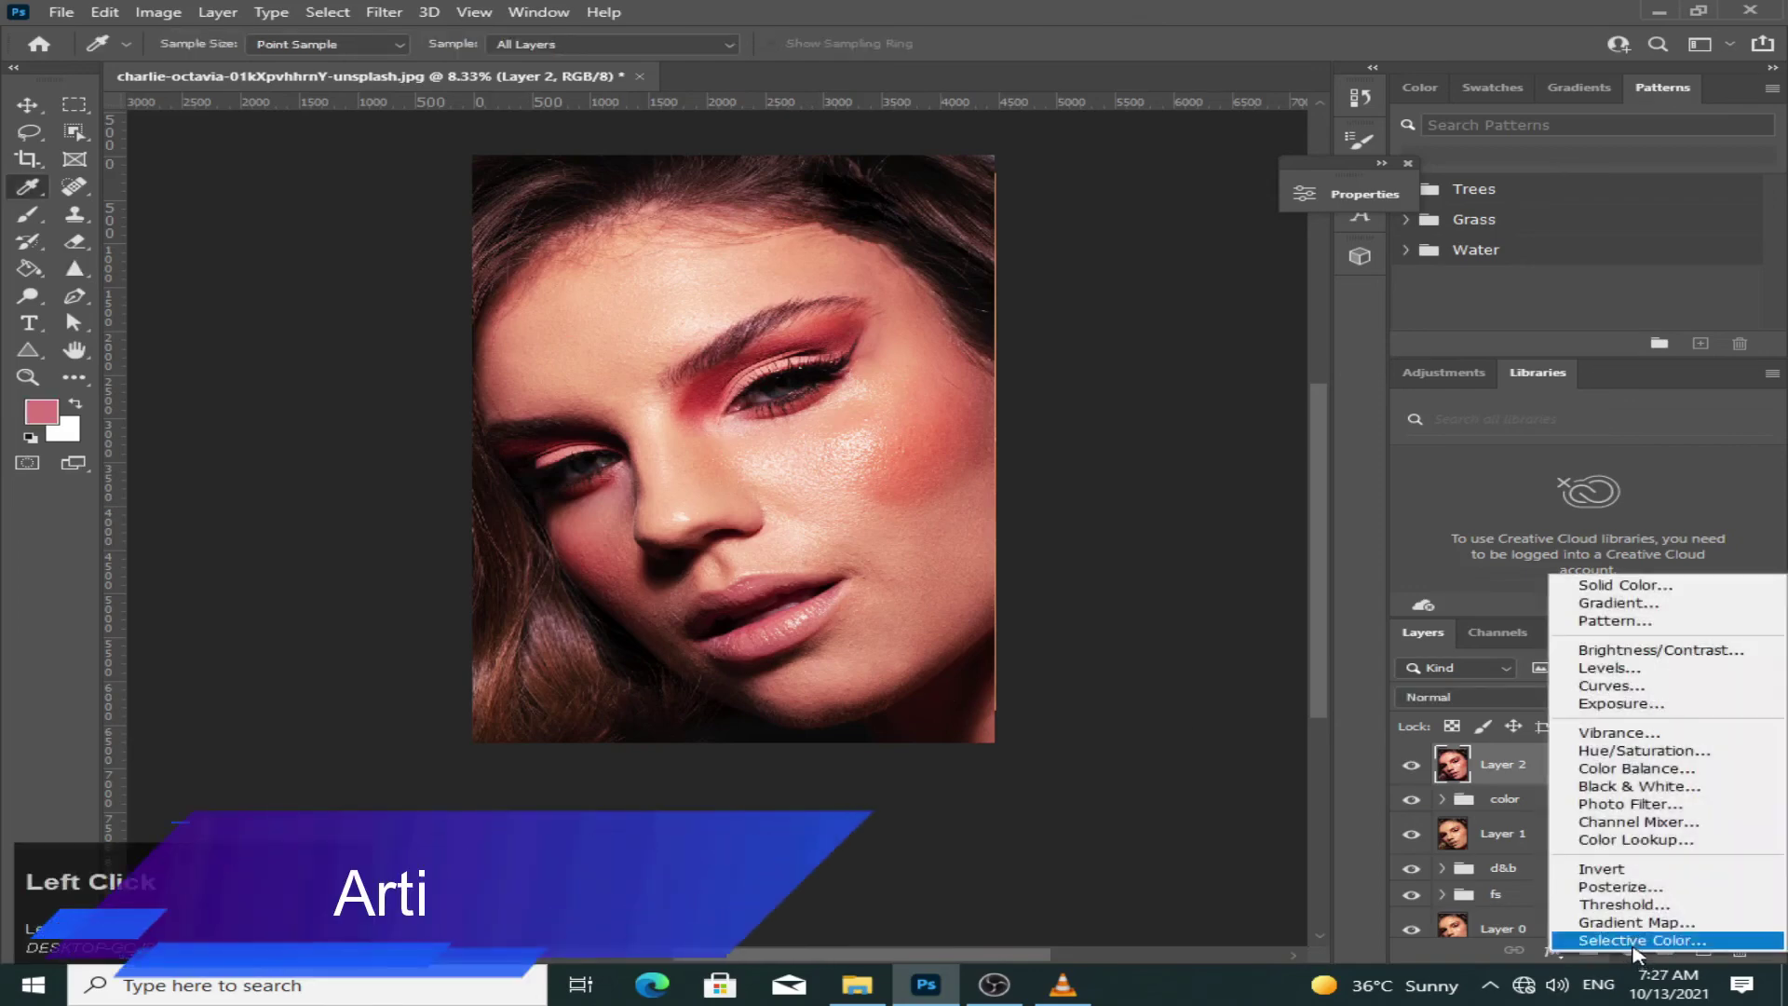
- Add a crimson red Solid Color fill layer and invert its mask to hide the colour
click(1621, 585)
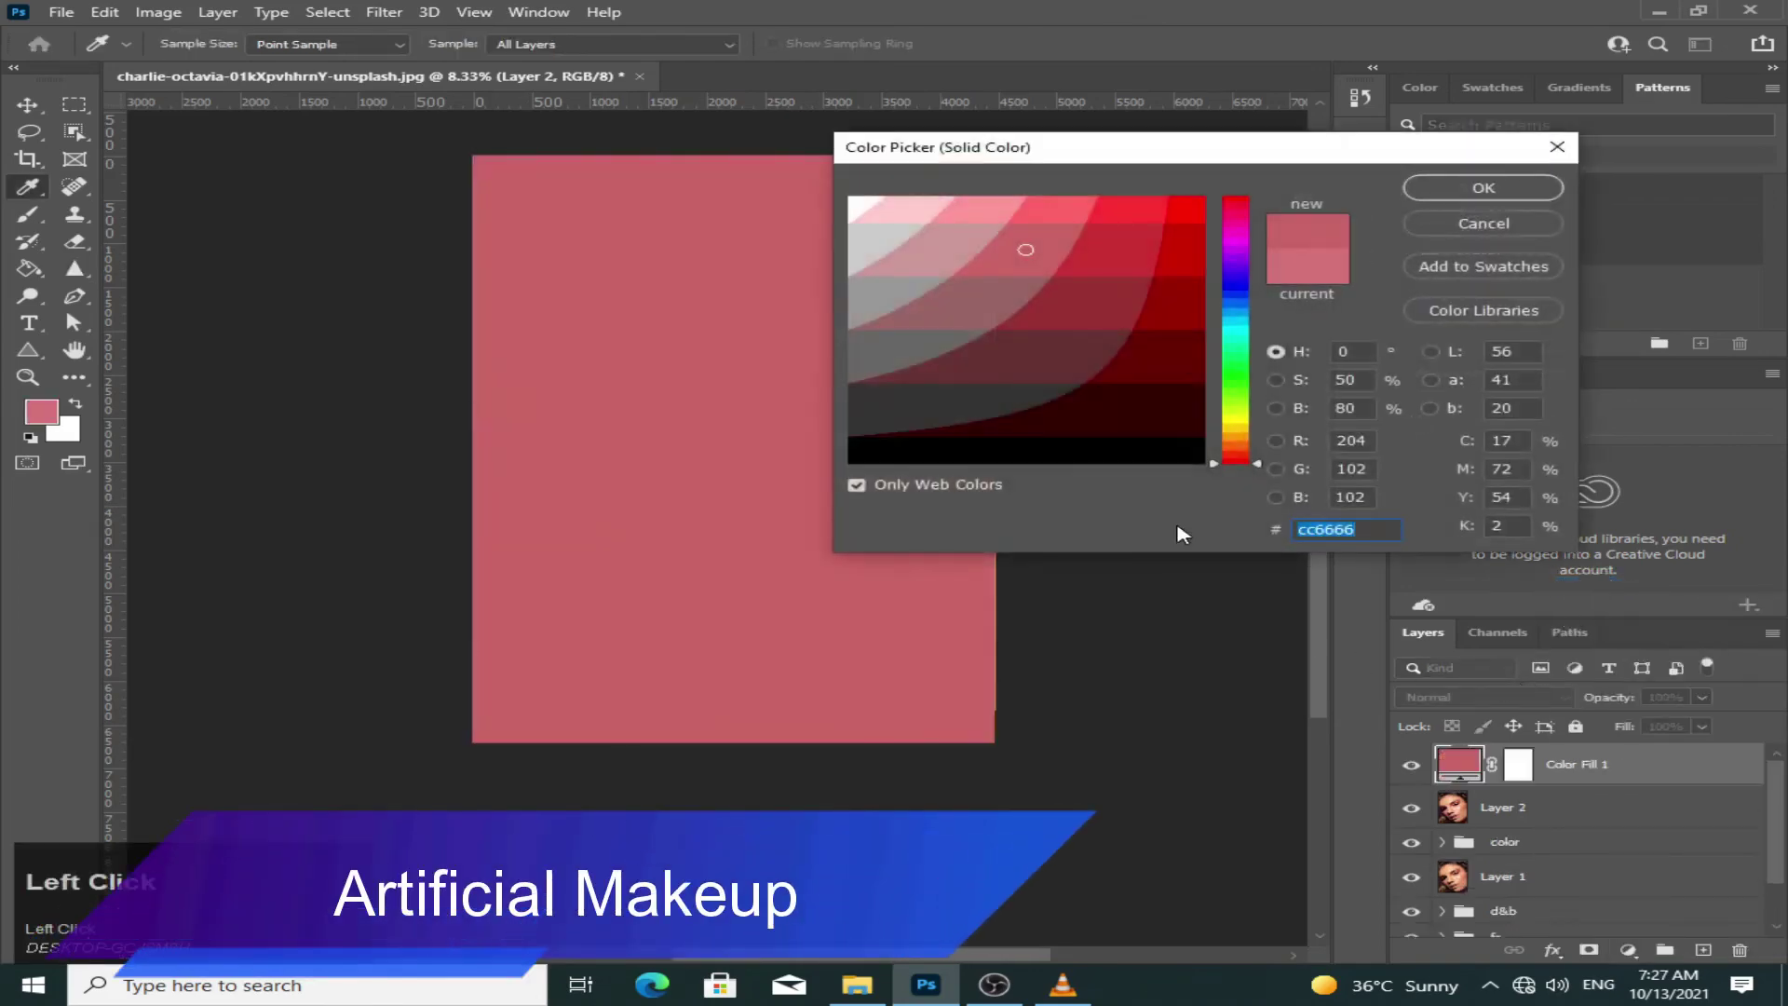
click(1070, 247)
click(1490, 191)
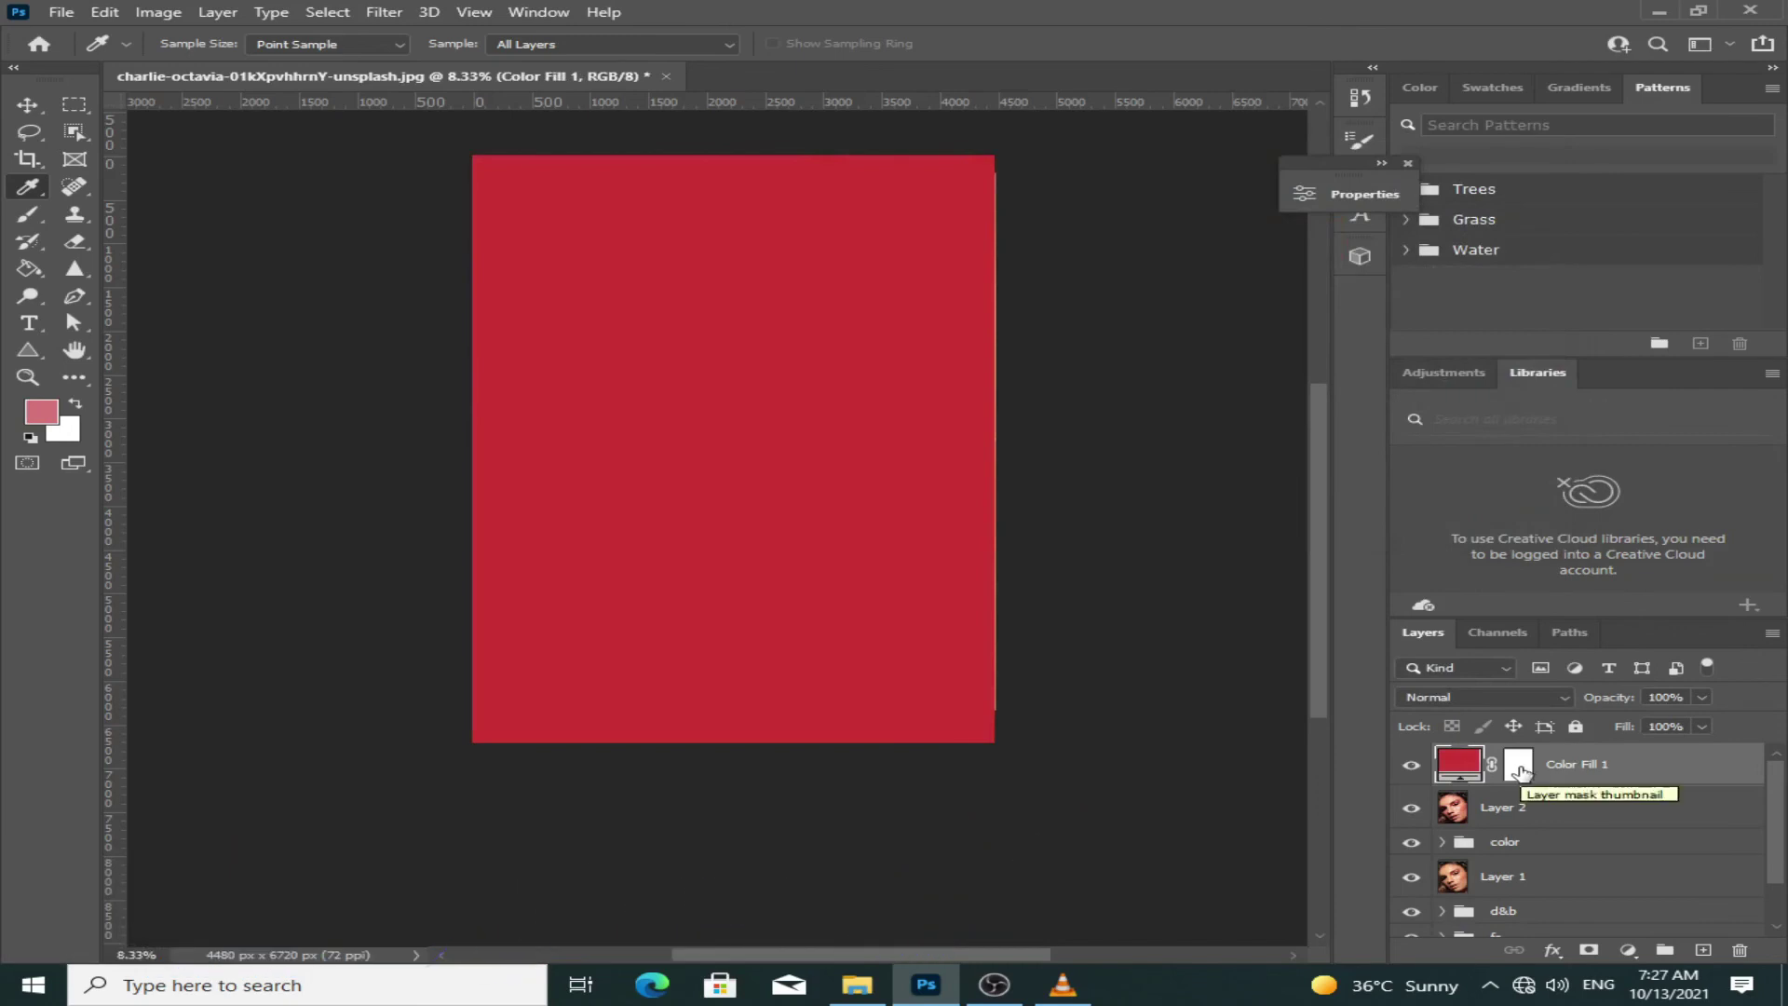
click(1520, 770)
key(ctrl+i)
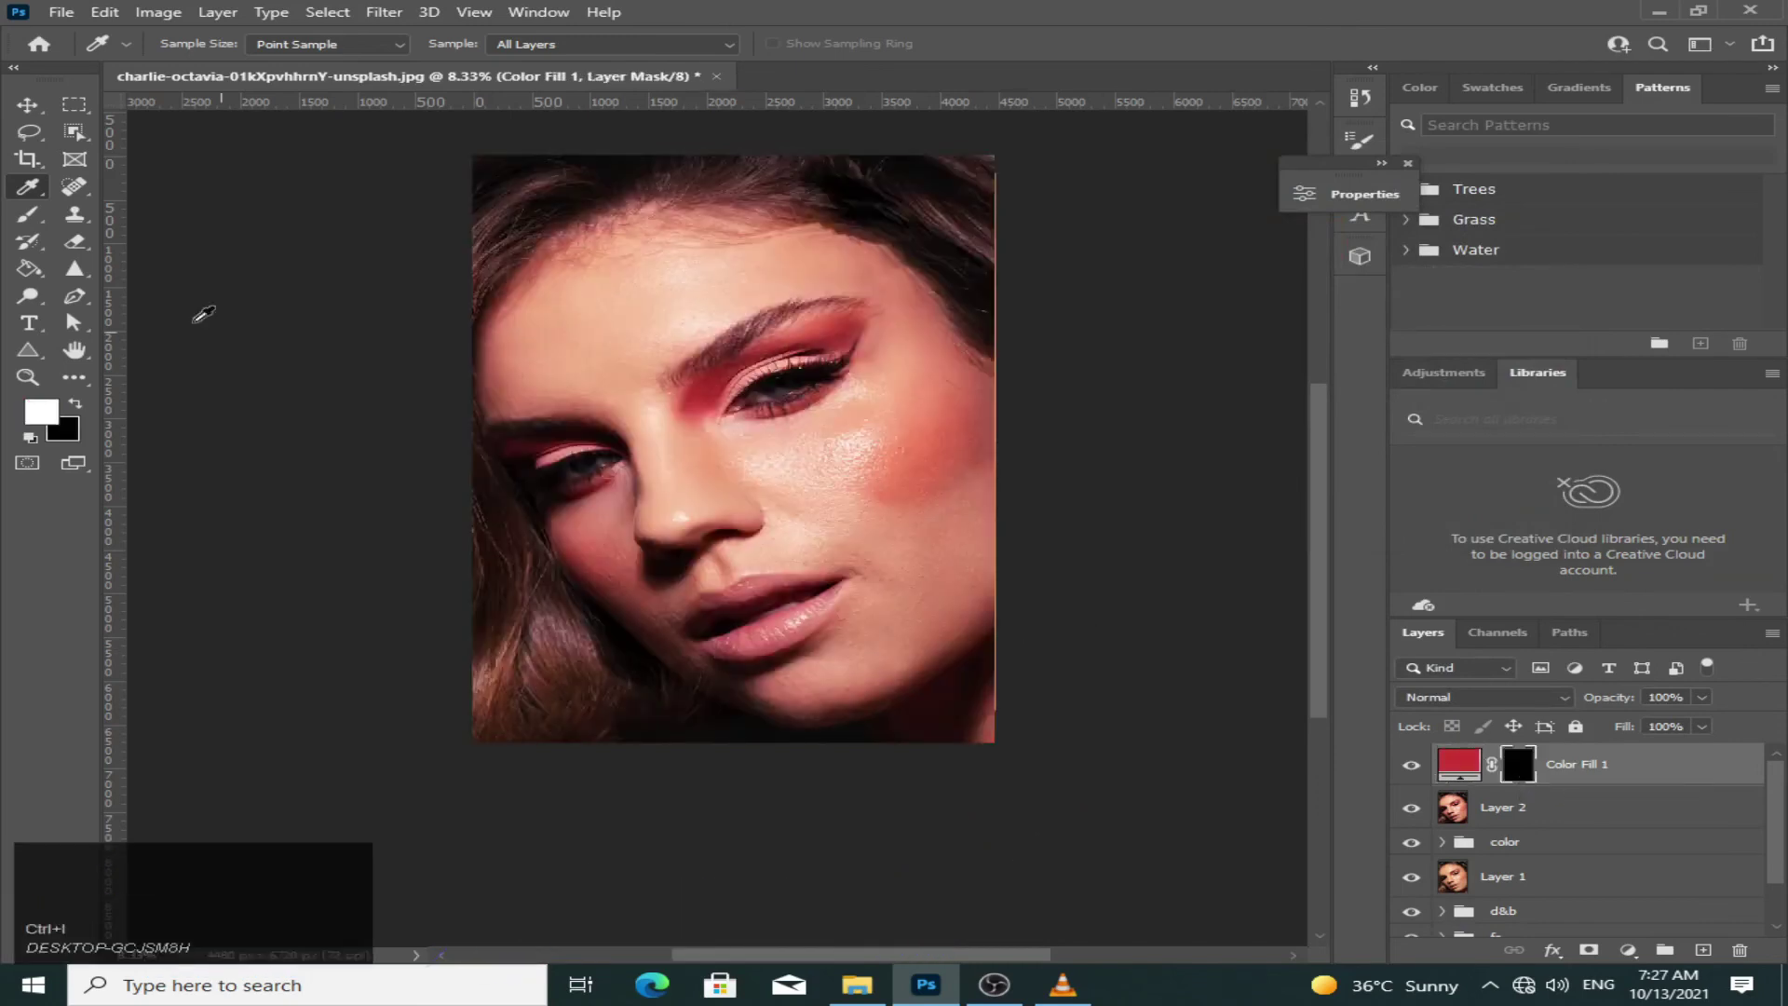
- Paint white over the lower lip on the fill layer's mask, using a brush with 82% opacity and 80% flow
click(28, 213)
key(ctrl+plus)
click(818, 44)
drag(828, 72, 865, 79)
click(642, 44)
drag(645, 71, 682, 70)
key(8)
key(2)
key(shift+8)
mouse_move(801, 750)
mouse_down()
mouse_move(882, 707)
mouse_move(734, 757)
mouse_move(865, 731)
mouse_up()
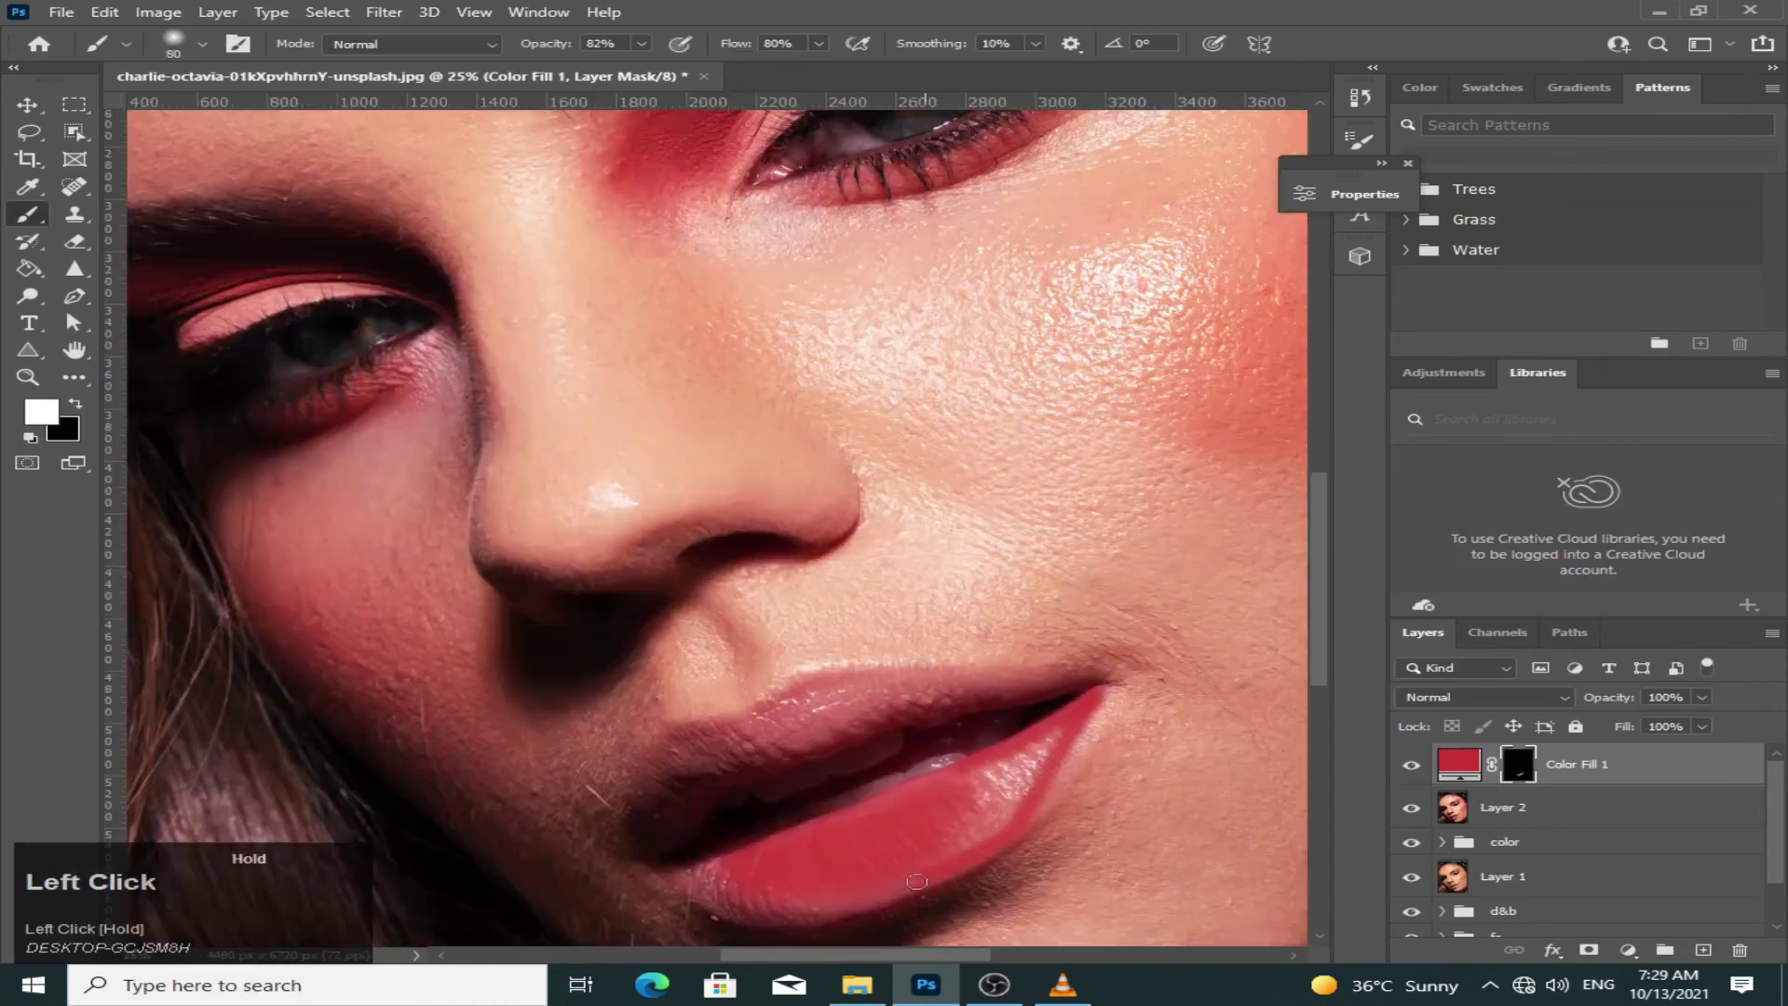
mouse_move(1034, 765)
mouse_down()
mouse_move(832, 886)
mouse_move(699, 881)
mouse_move(829, 917)
mouse_up()
- Clean up the colour along the lower lip's edge and paint the red onto the upper lip in the mask
key(bracketleft)
key(bracketleft)
click(76, 404)
mouse_move(843, 914)
mouse_down()
mouse_move(892, 912)
mouse_move(899, 834)
mouse_move(789, 859)
mouse_up()
click(76, 404)
mouse_move(1080, 680)
mouse_down()
mouse_move(792, 698)
mouse_move(710, 723)
mouse_move(653, 782)
mouse_move(1034, 696)
mouse_move(865, 696)
mouse_move(865, 760)
mouse_move(897, 721)
mouse_move(702, 788)
mouse_move(684, 815)
mouse_move(825, 734)
mouse_move(657, 792)
mouse_move(671, 836)
mouse_move(612, 782)
mouse_up()
key(x)
click(612, 782)
key(x)
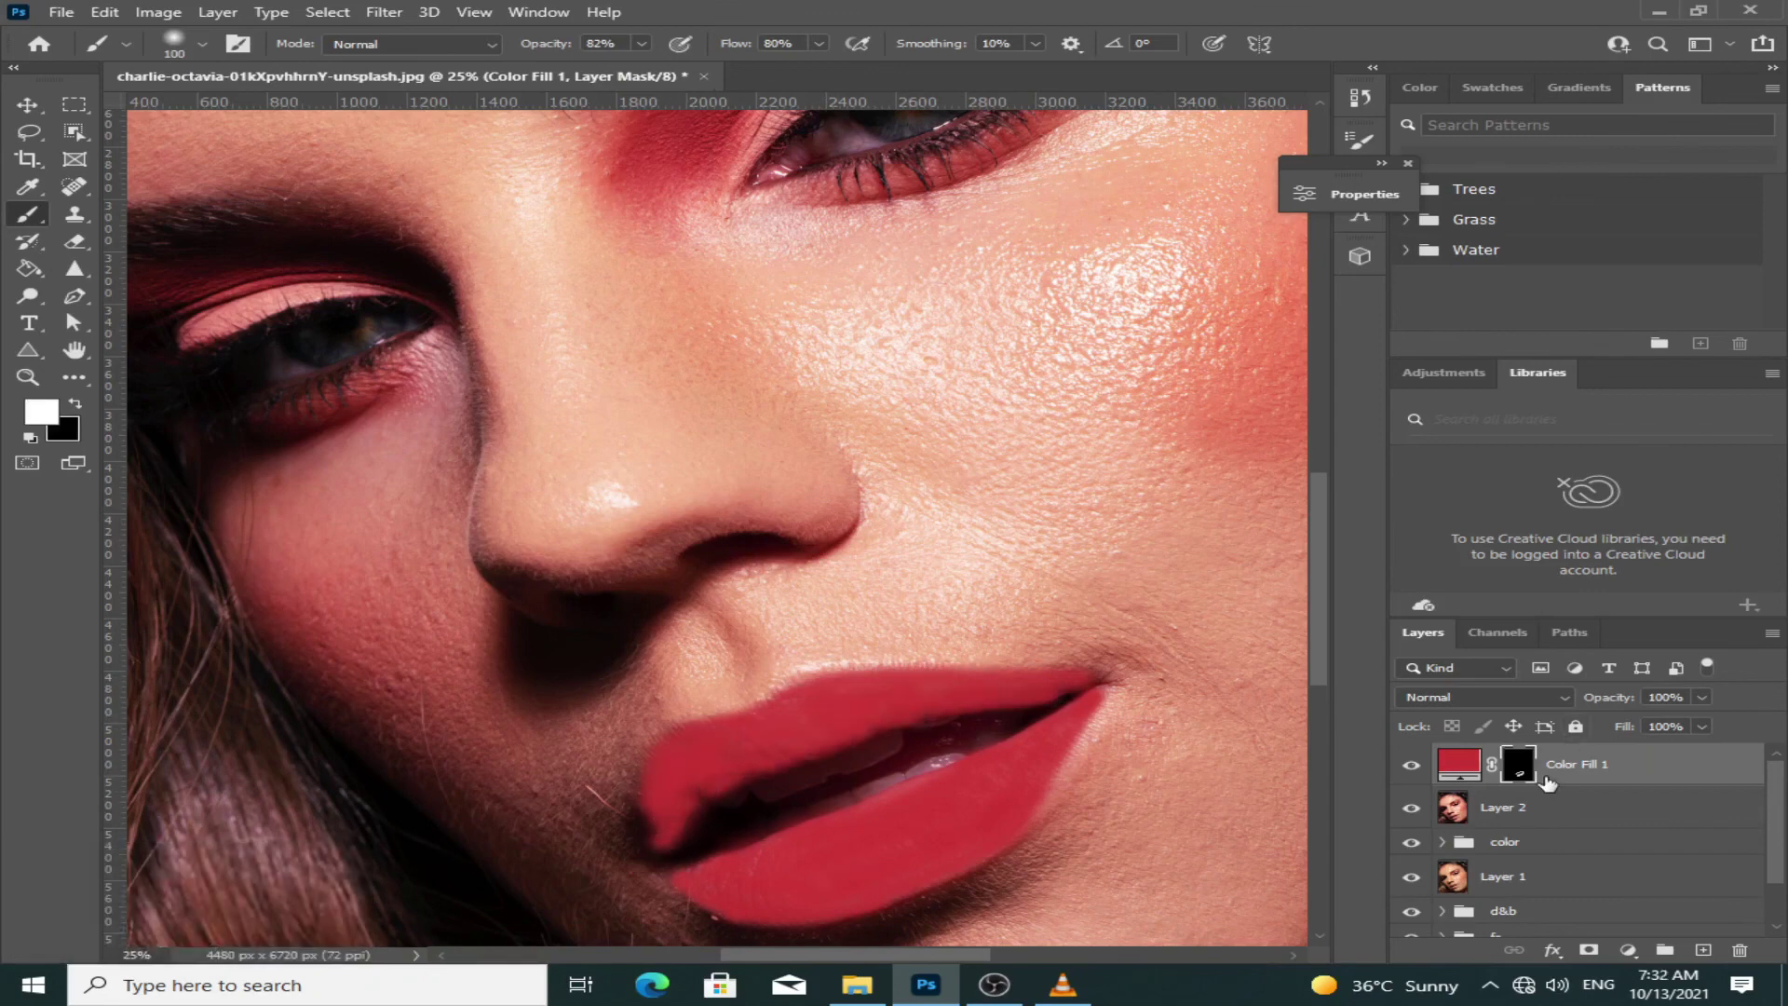
- Set the red fill layer's Underlying Layer Blend If range to 0/79 for shadows and 152/255 for highlights
click(1677, 768)
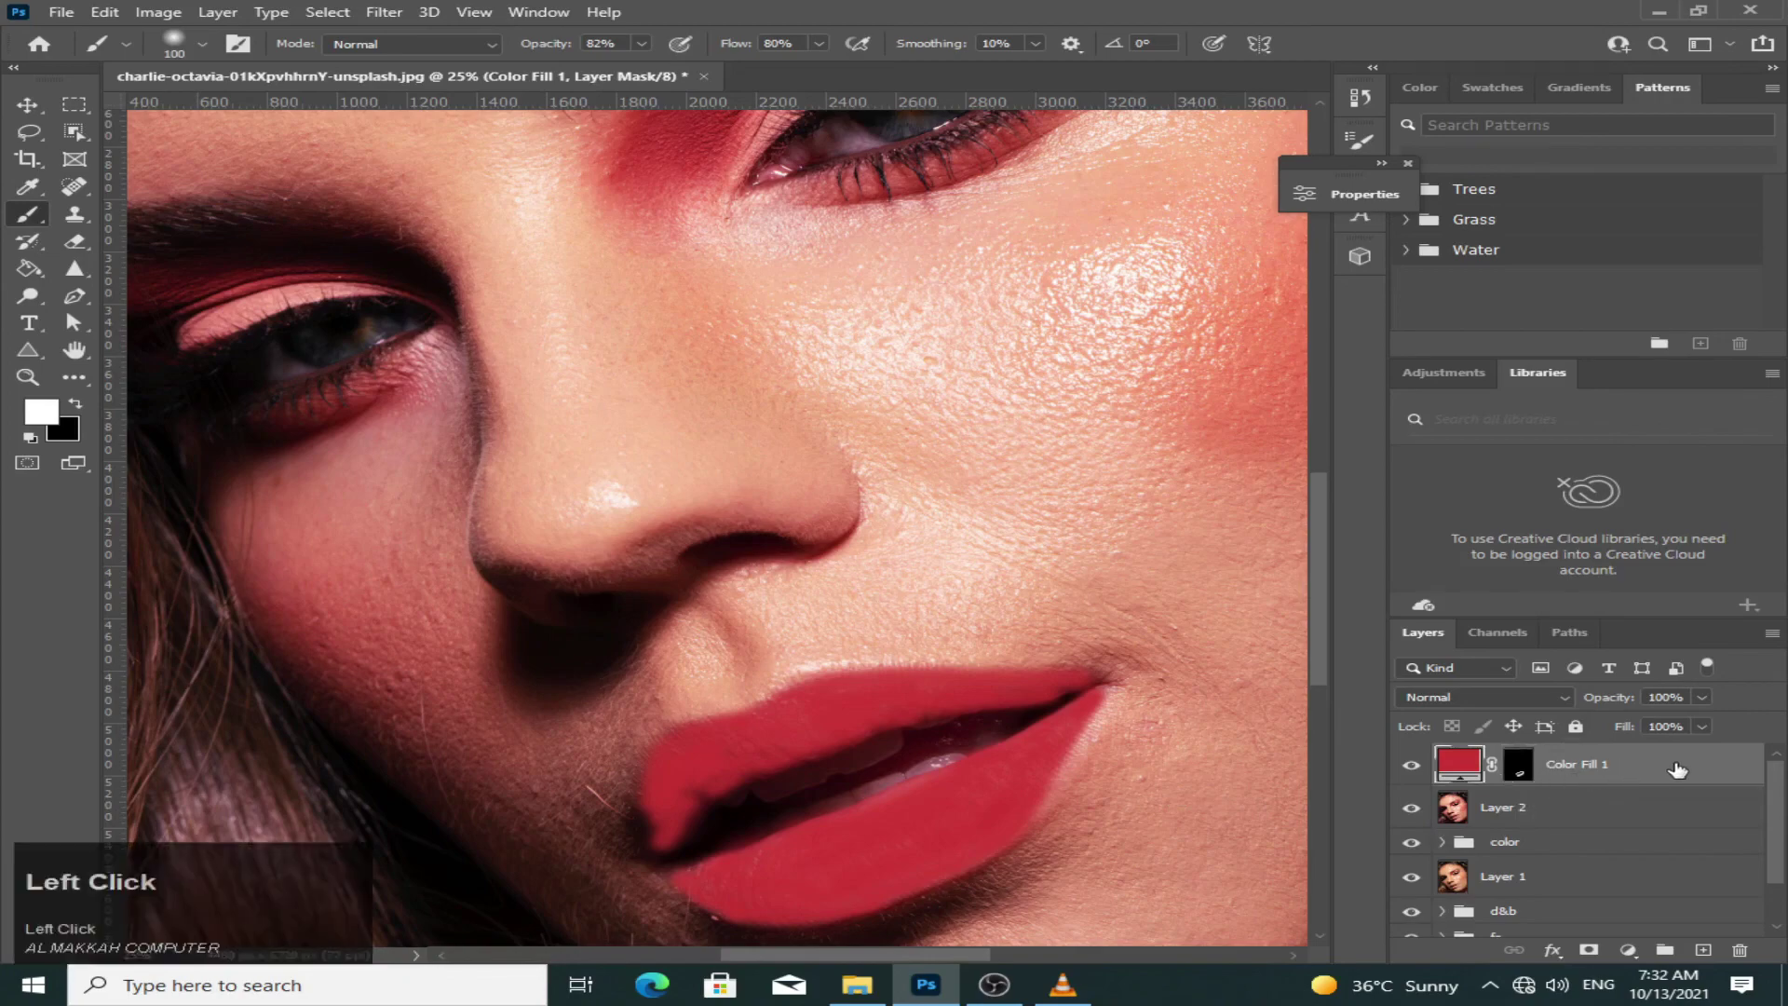
double_click(1669, 769)
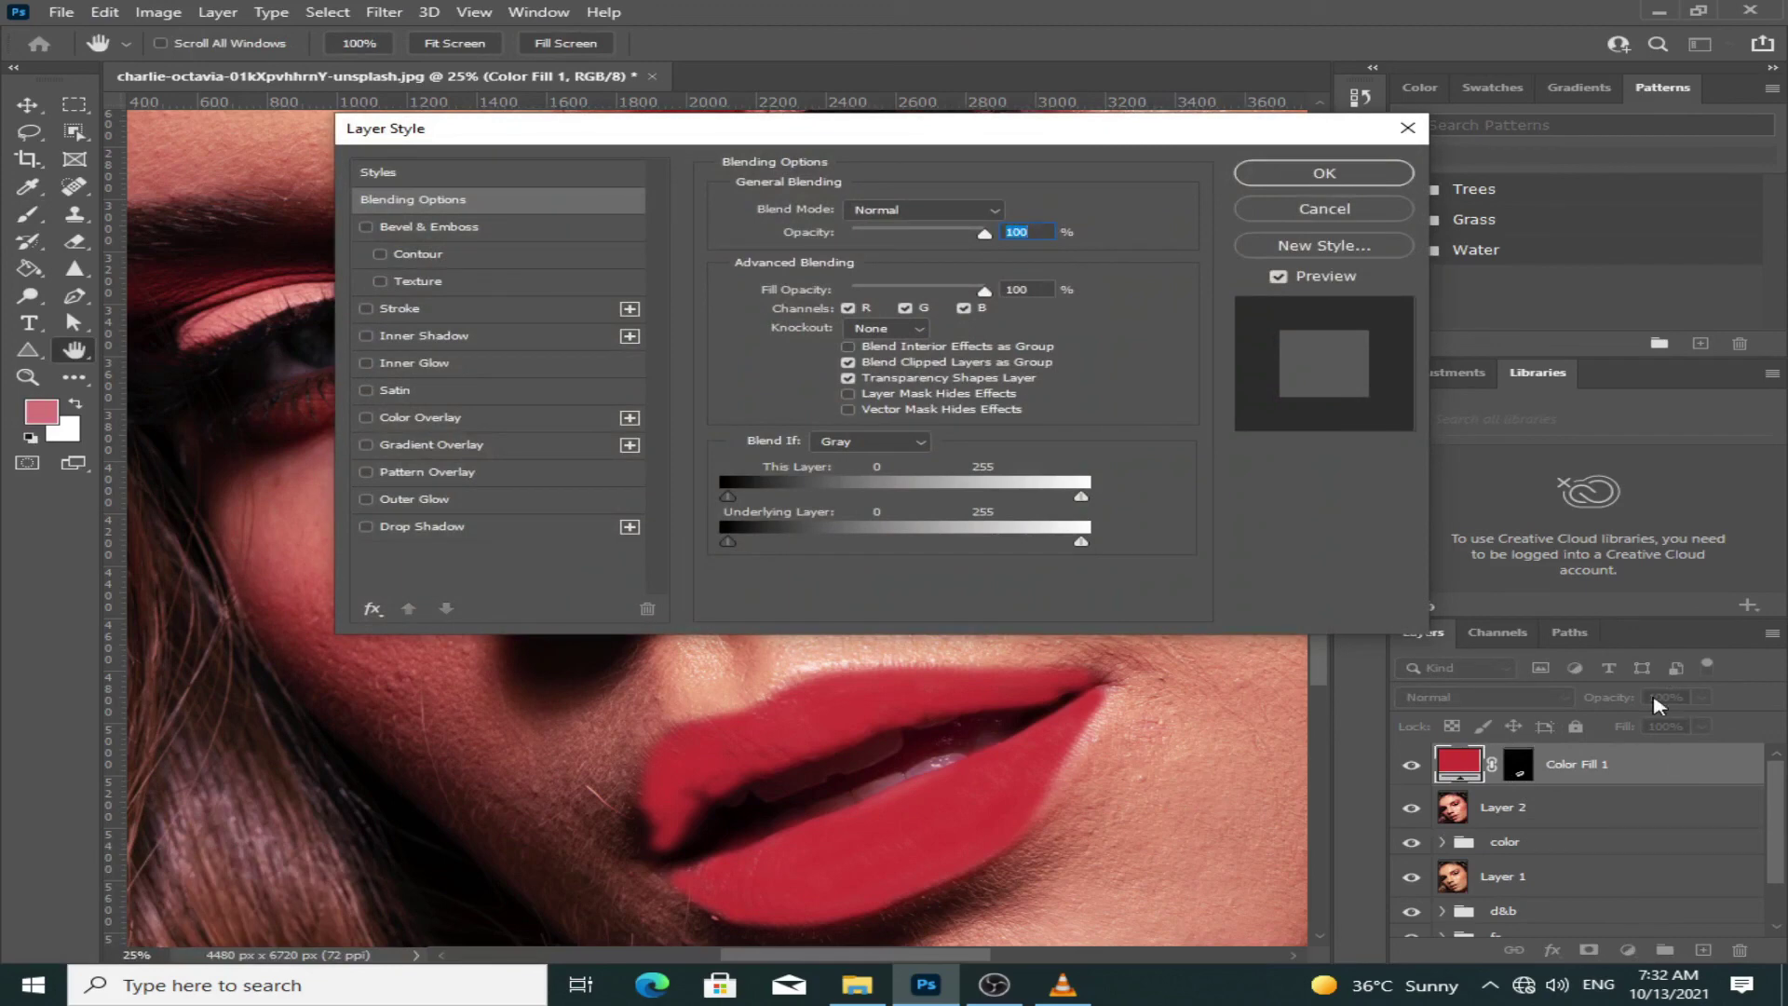
mouse_move(1083, 542)
mouse_down()
mouse_move(940, 550)
mouse_move(1090, 542)
mouse_up()
key(alt)
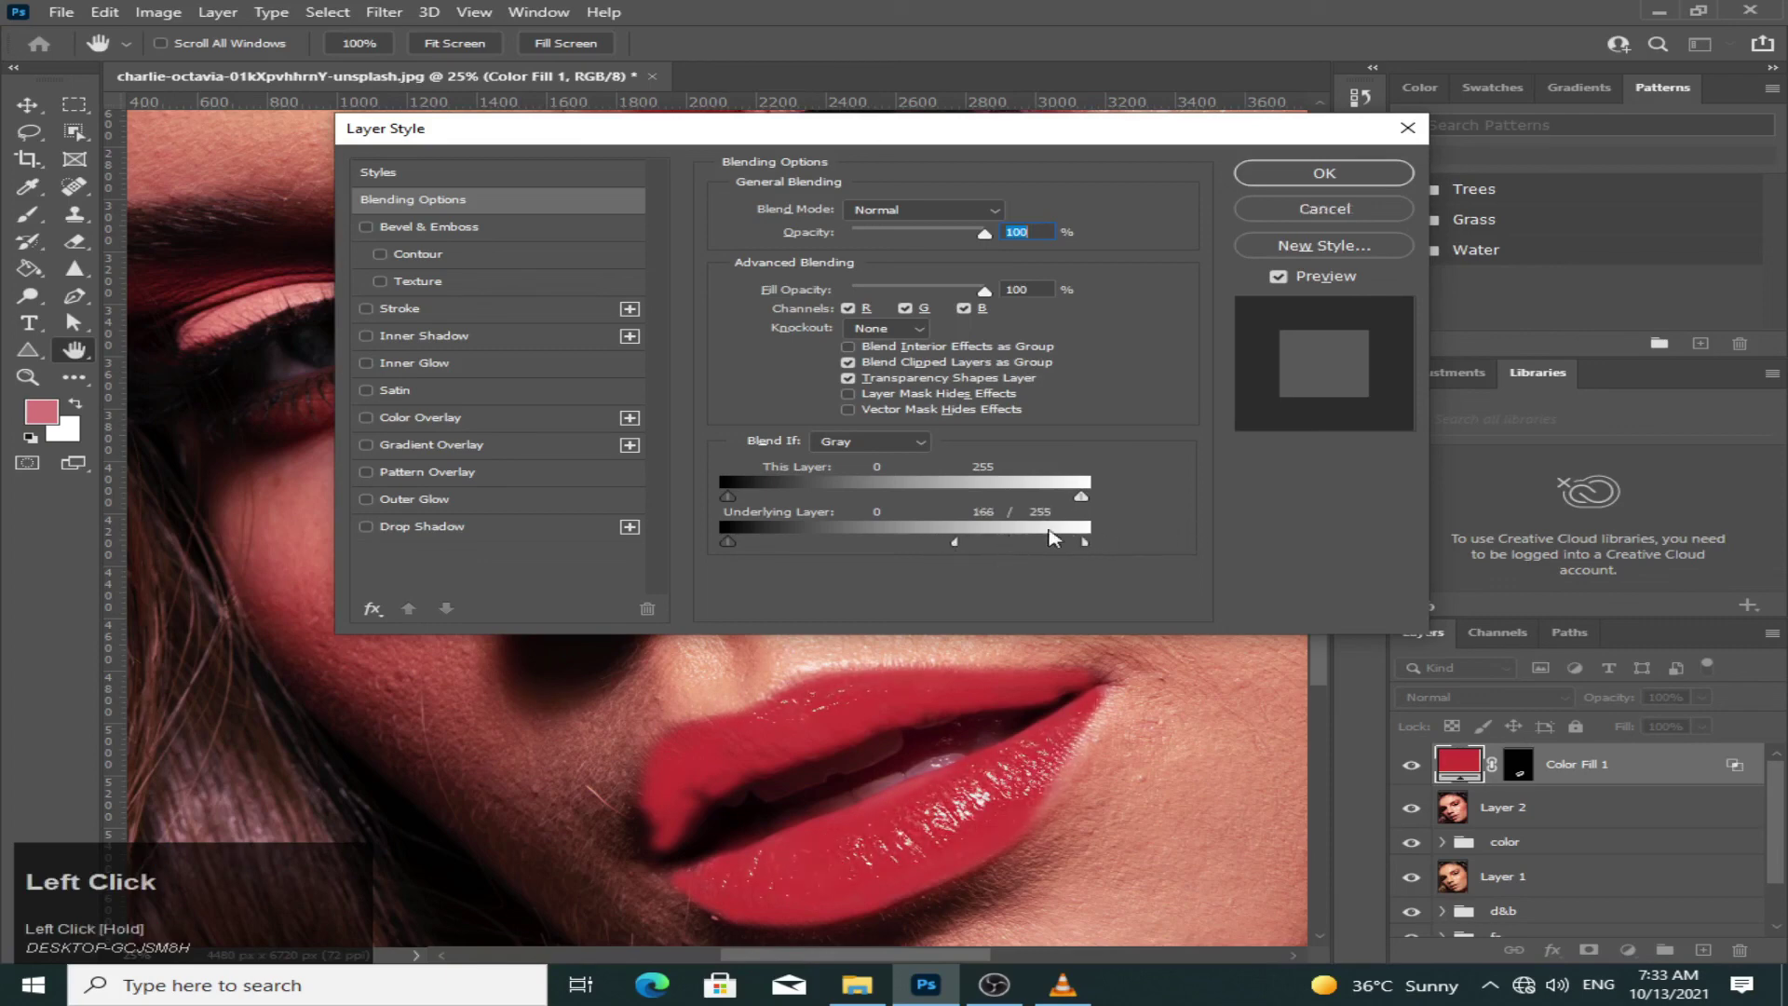
drag(959, 549, 943, 551)
mouse_move(729, 549)
mouse_down()
mouse_move(851, 548)
mouse_move(723, 552)
mouse_up()
key(alt)
click(1327, 175)
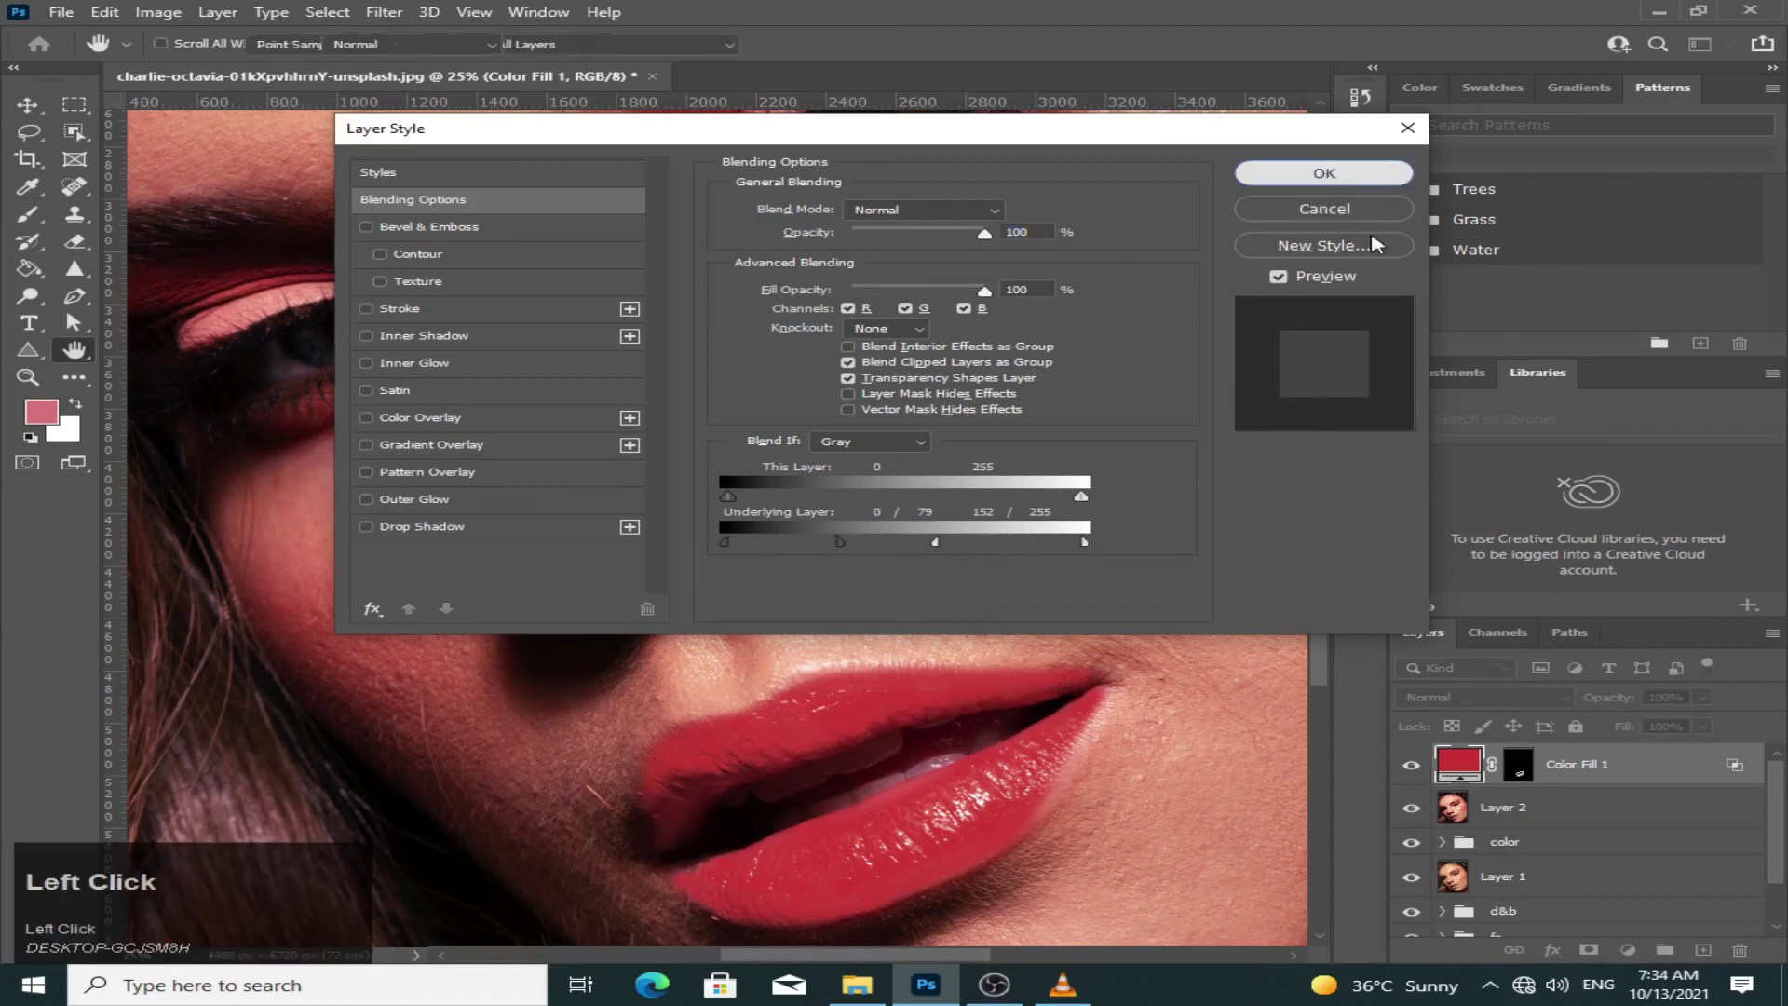
click(1412, 765)
click(1412, 768)
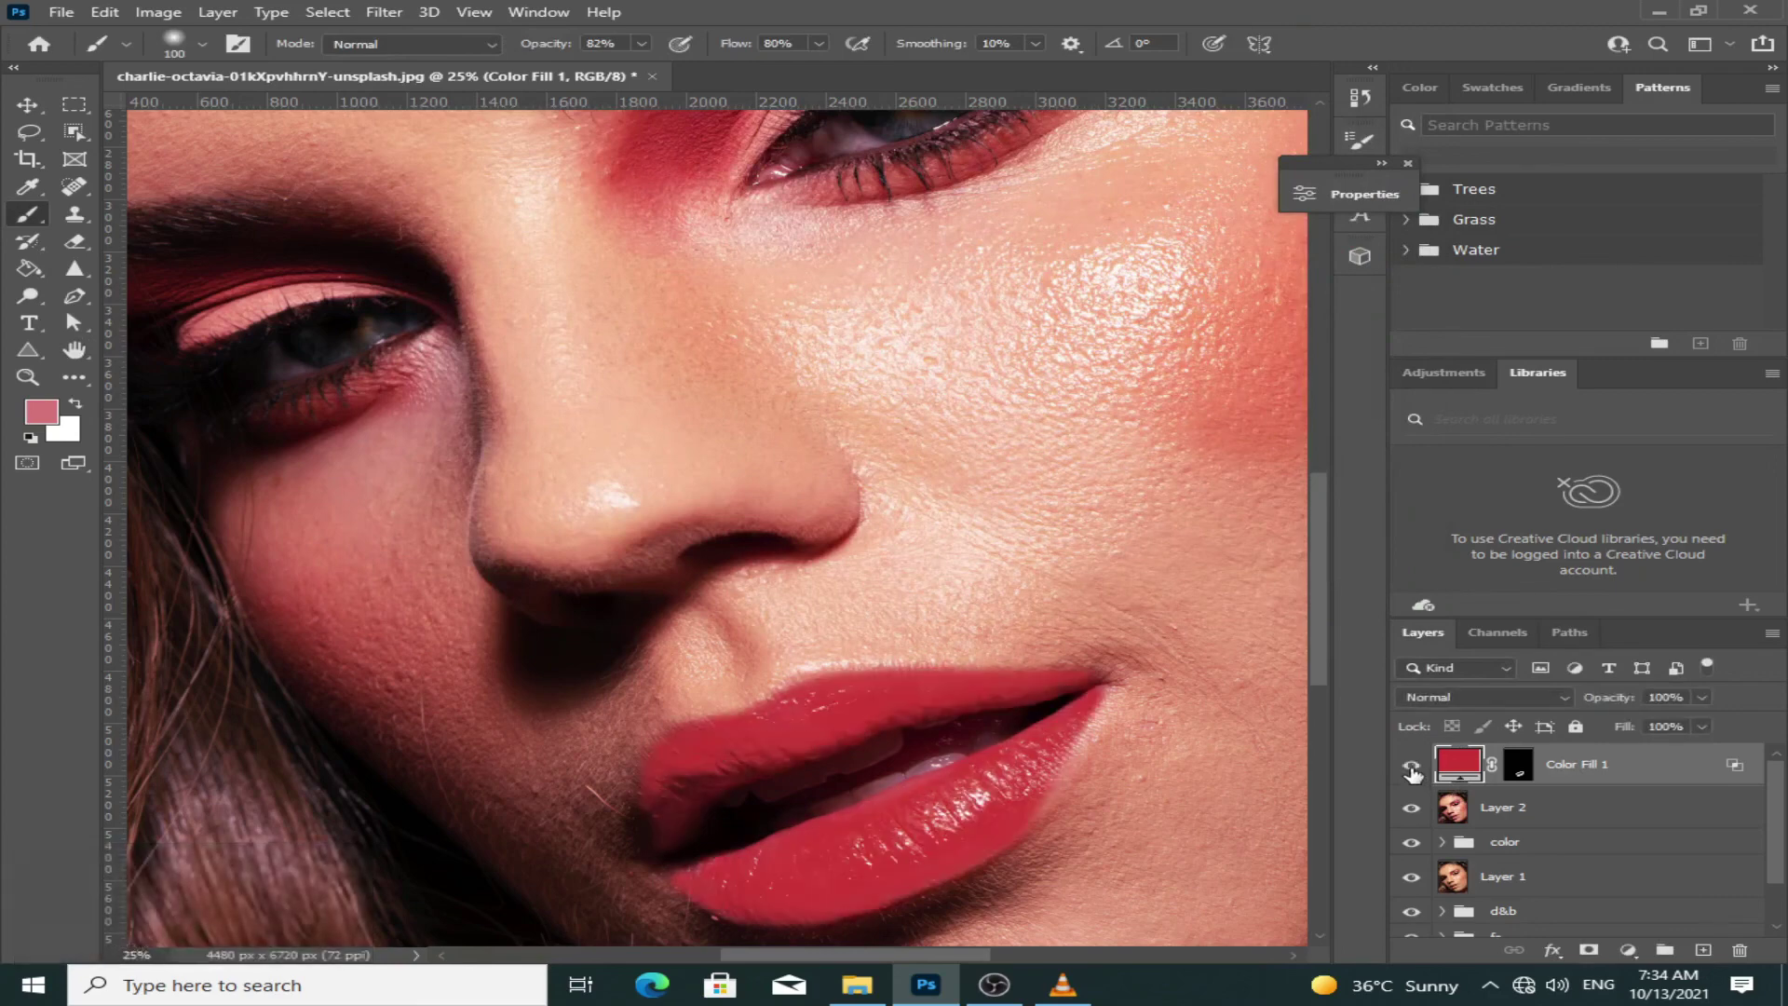
- Set the red fill layer's blend mode to Multiply and its opacity to 80%
click(1482, 697)
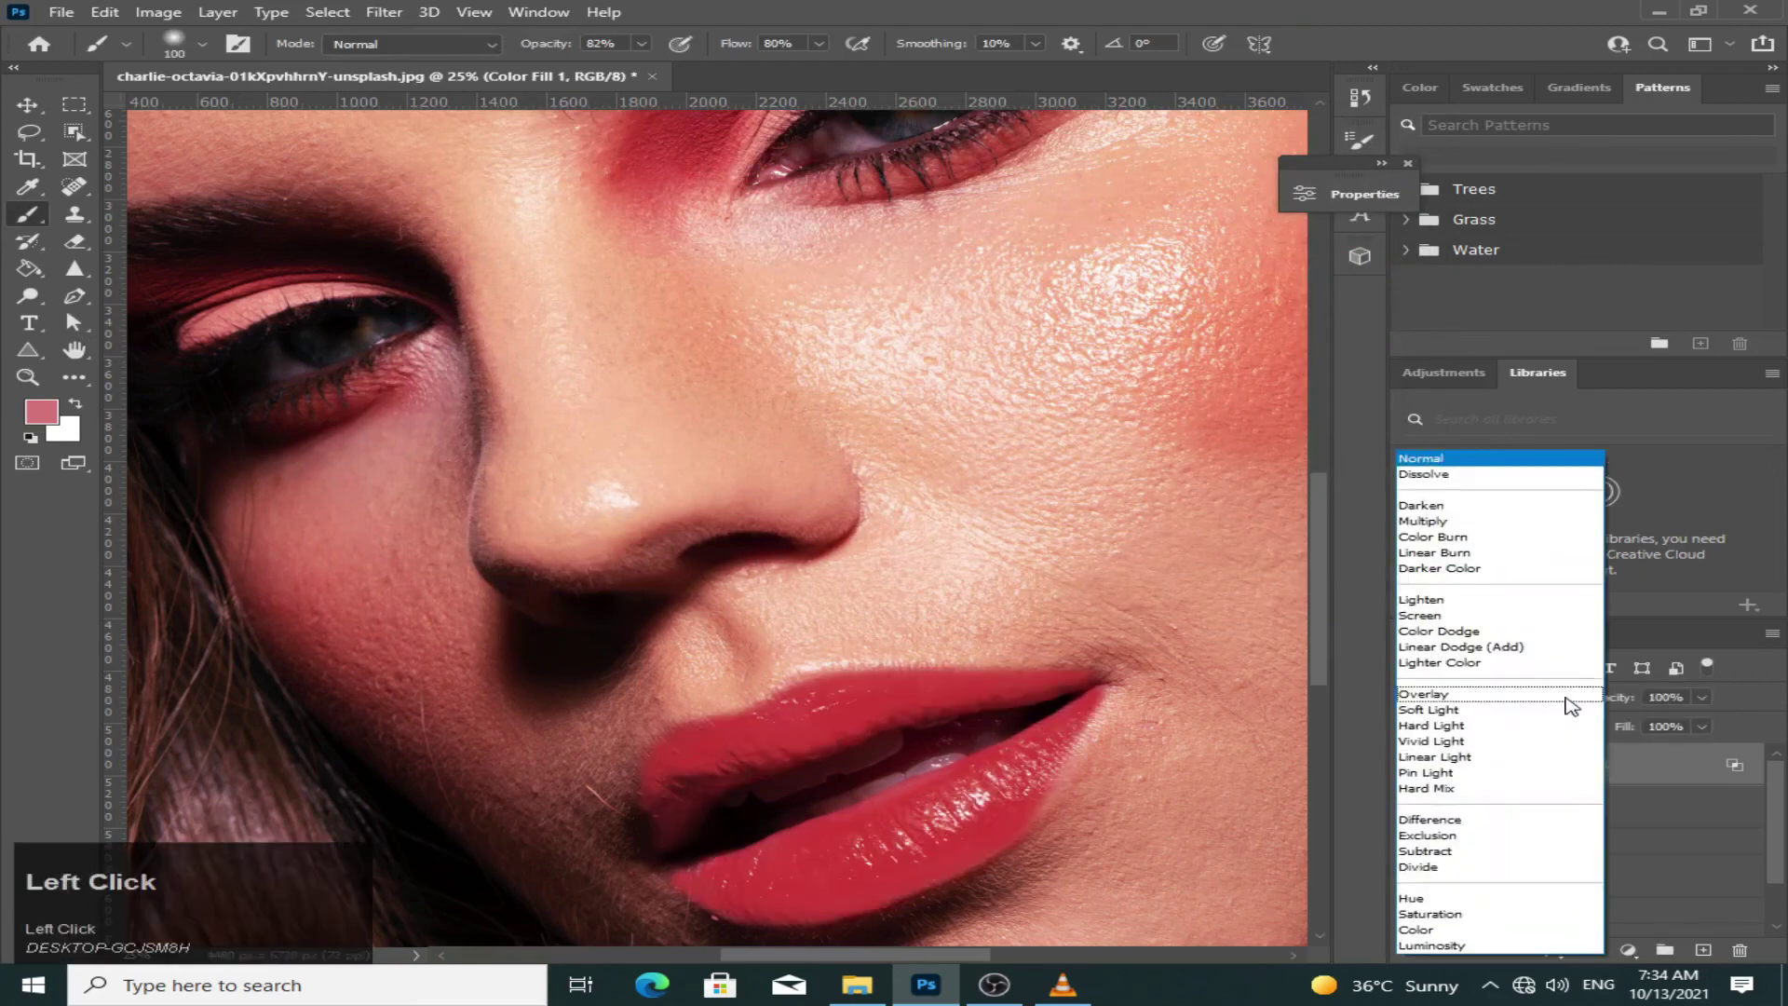
click(1497, 526)
drag(1702, 698, 1637, 741)
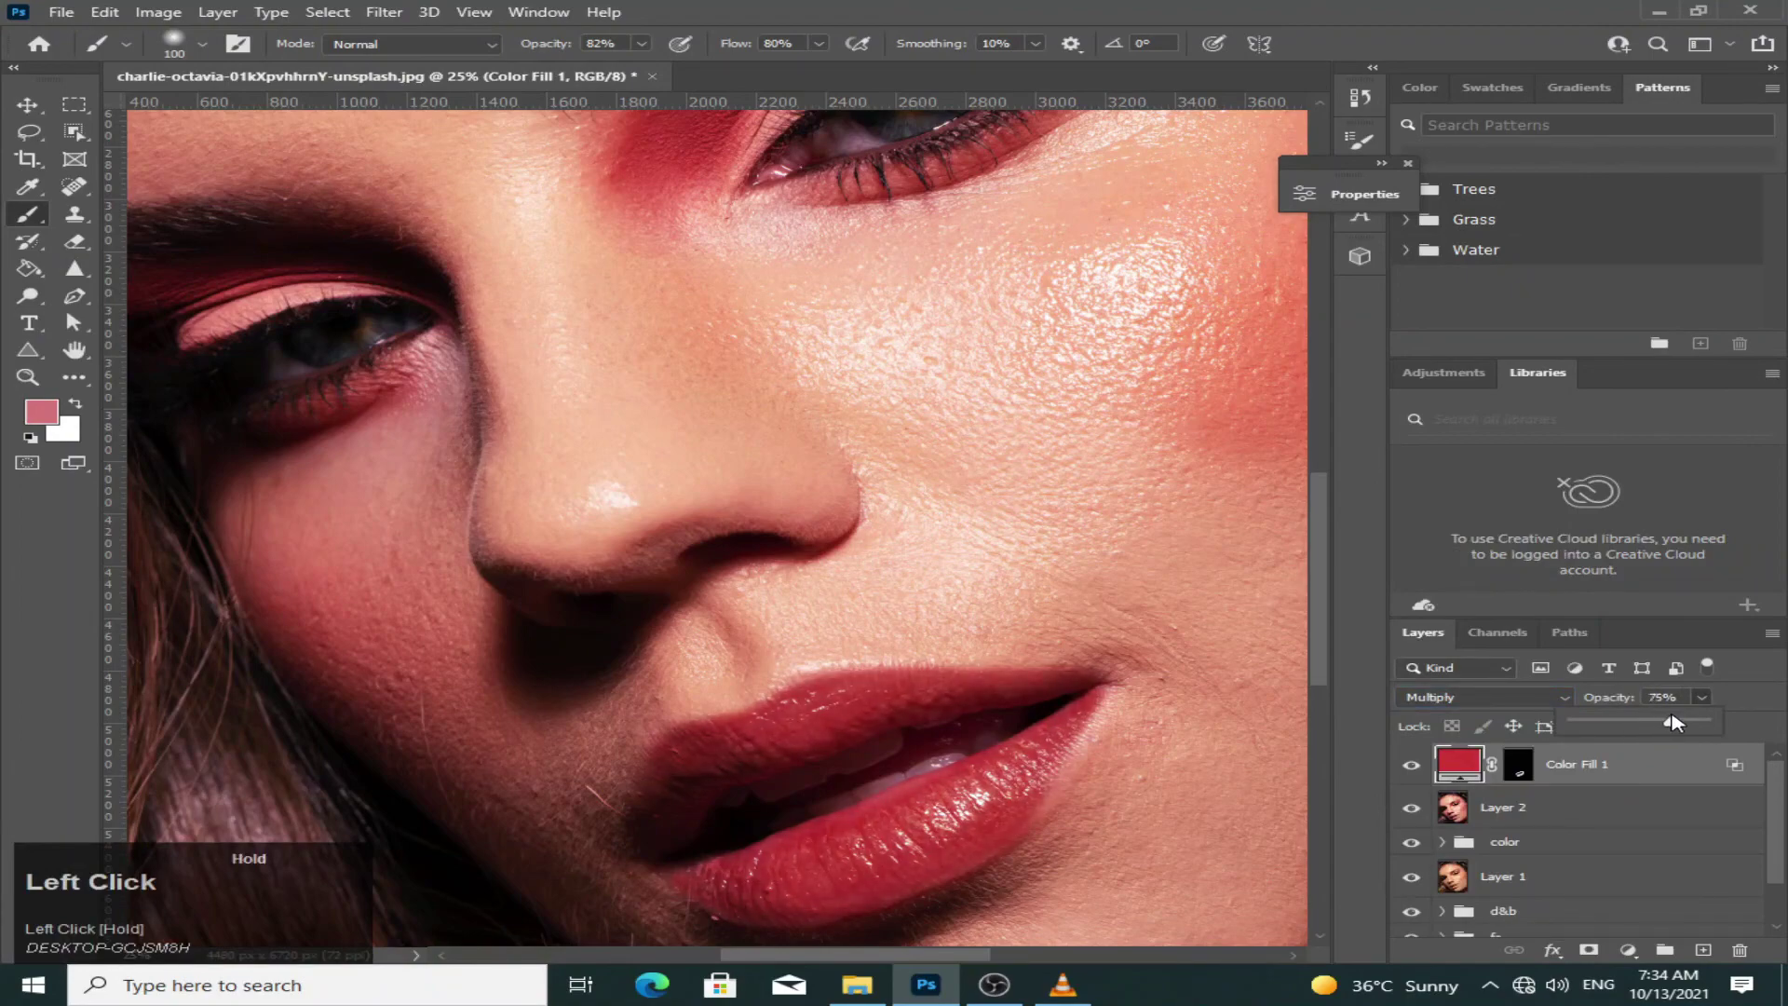
drag(1673, 723, 1679, 724)
key(ctrl+minus)
key(ctrl+minus)
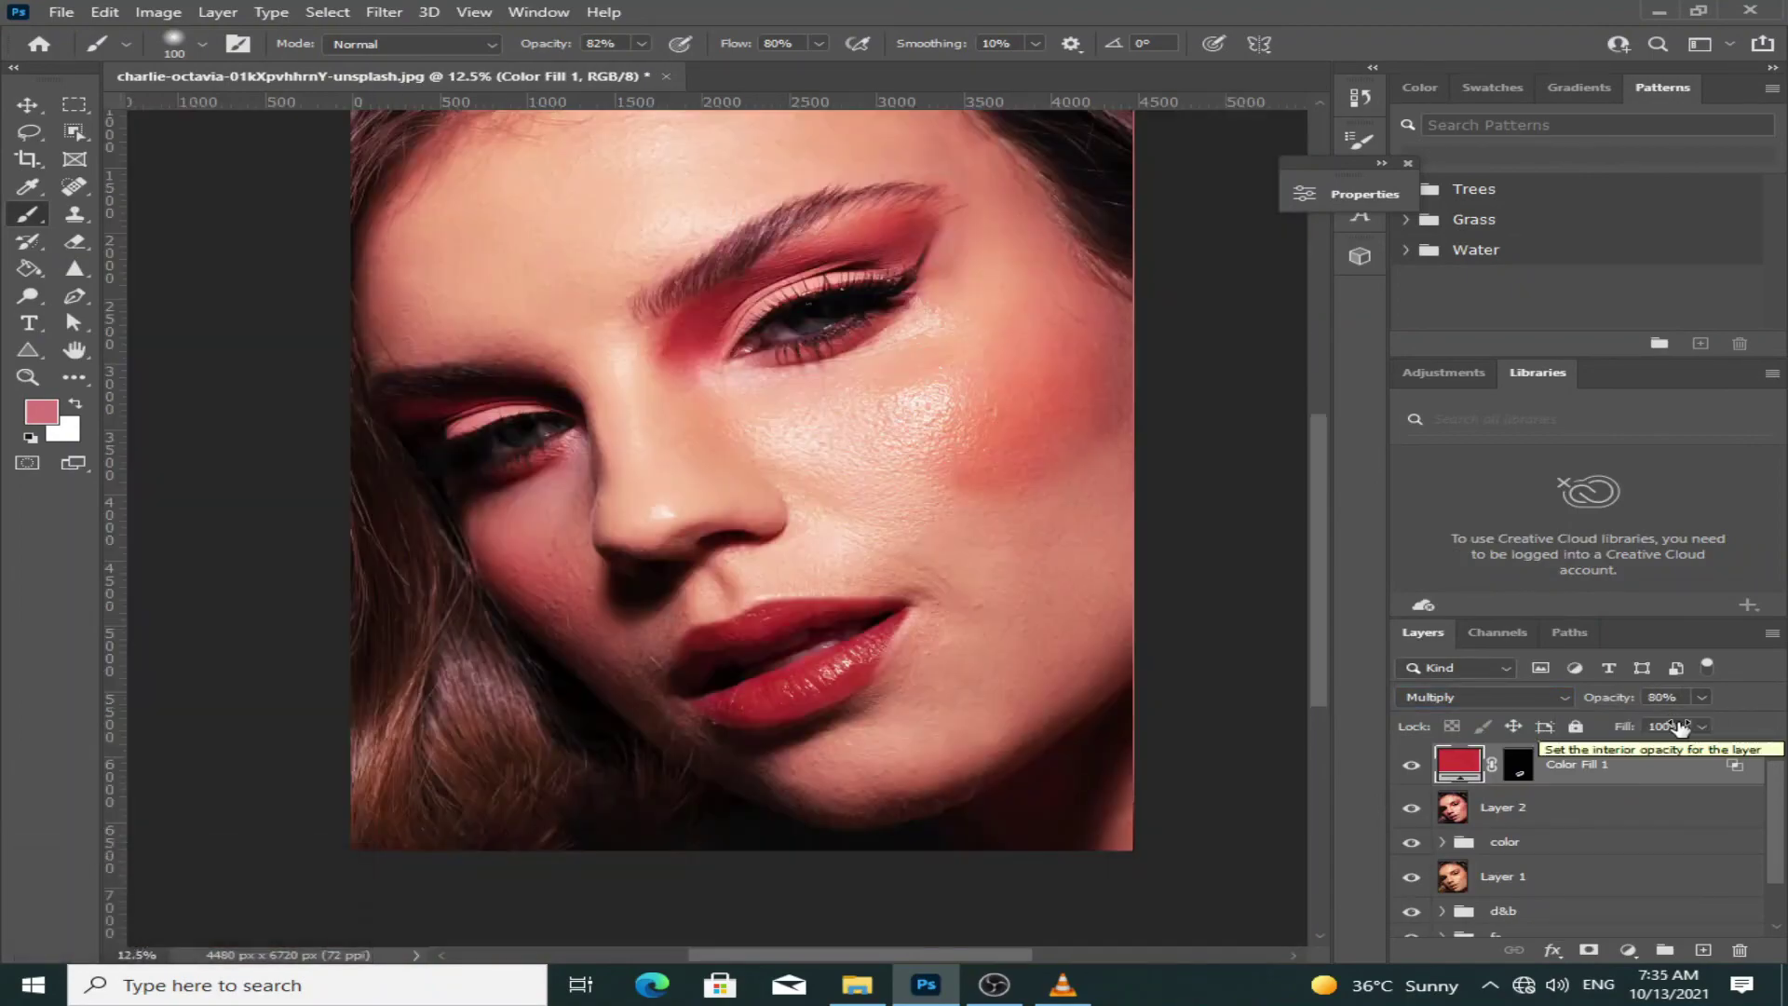
key(ctrl+minus)
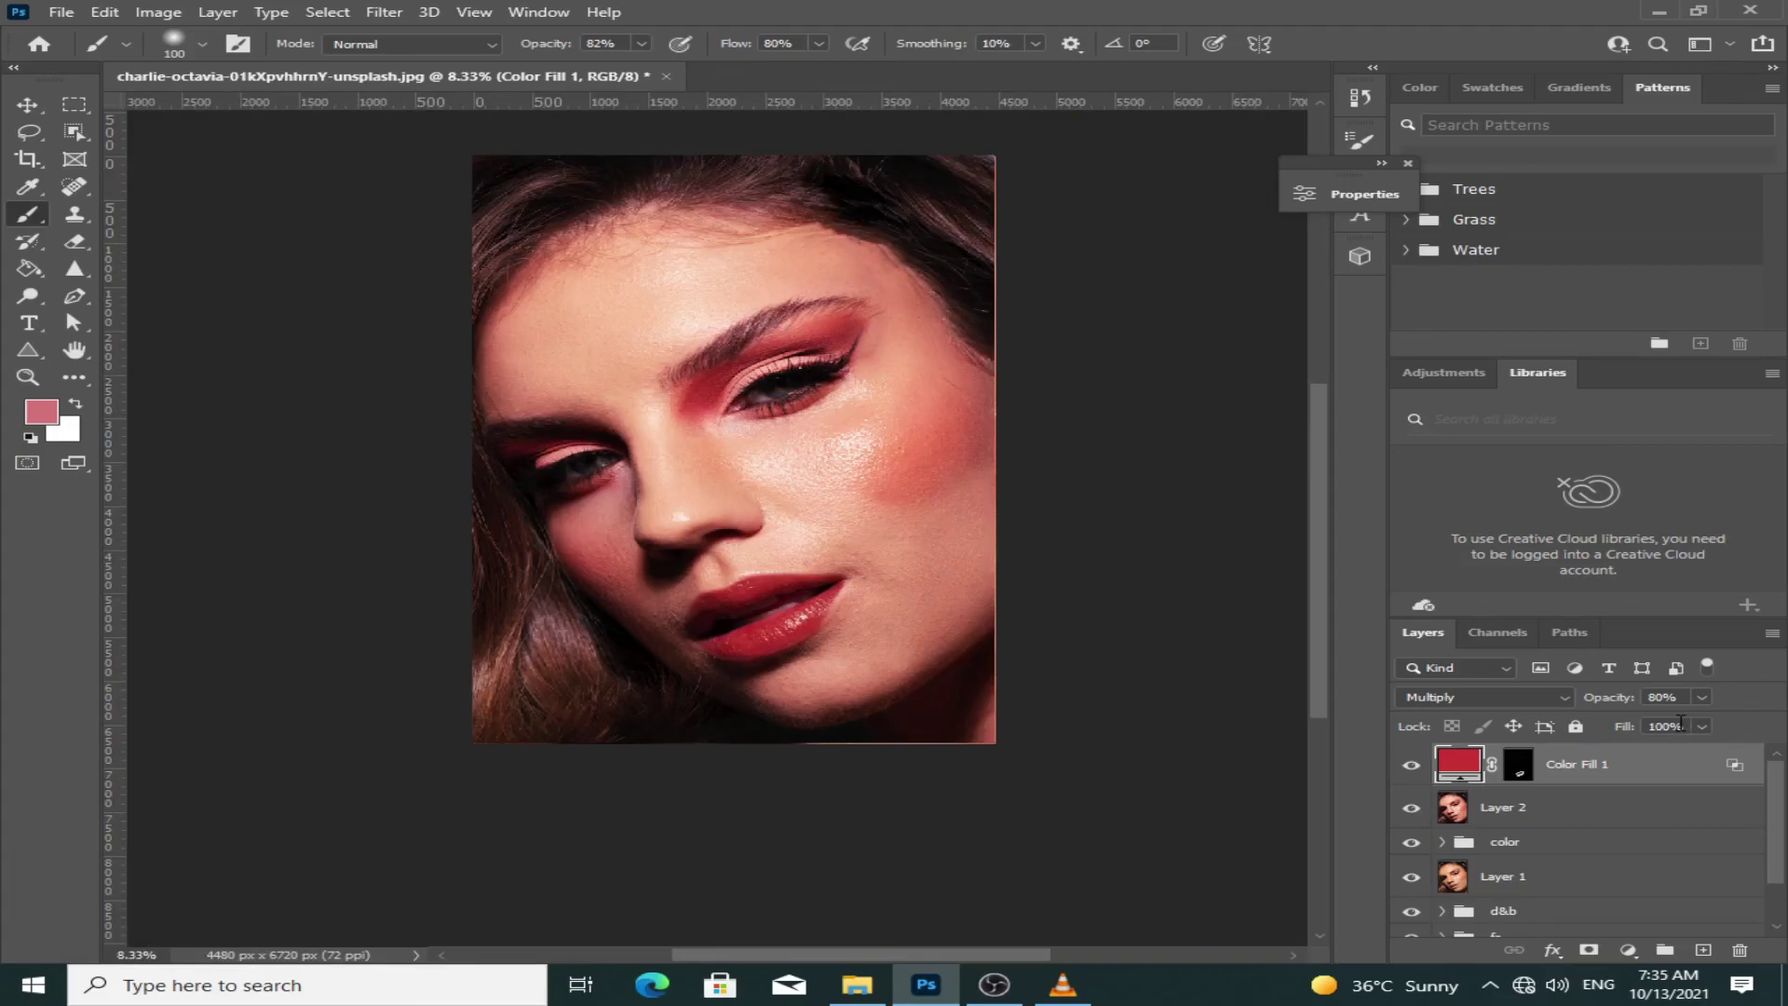
key(ctrl)
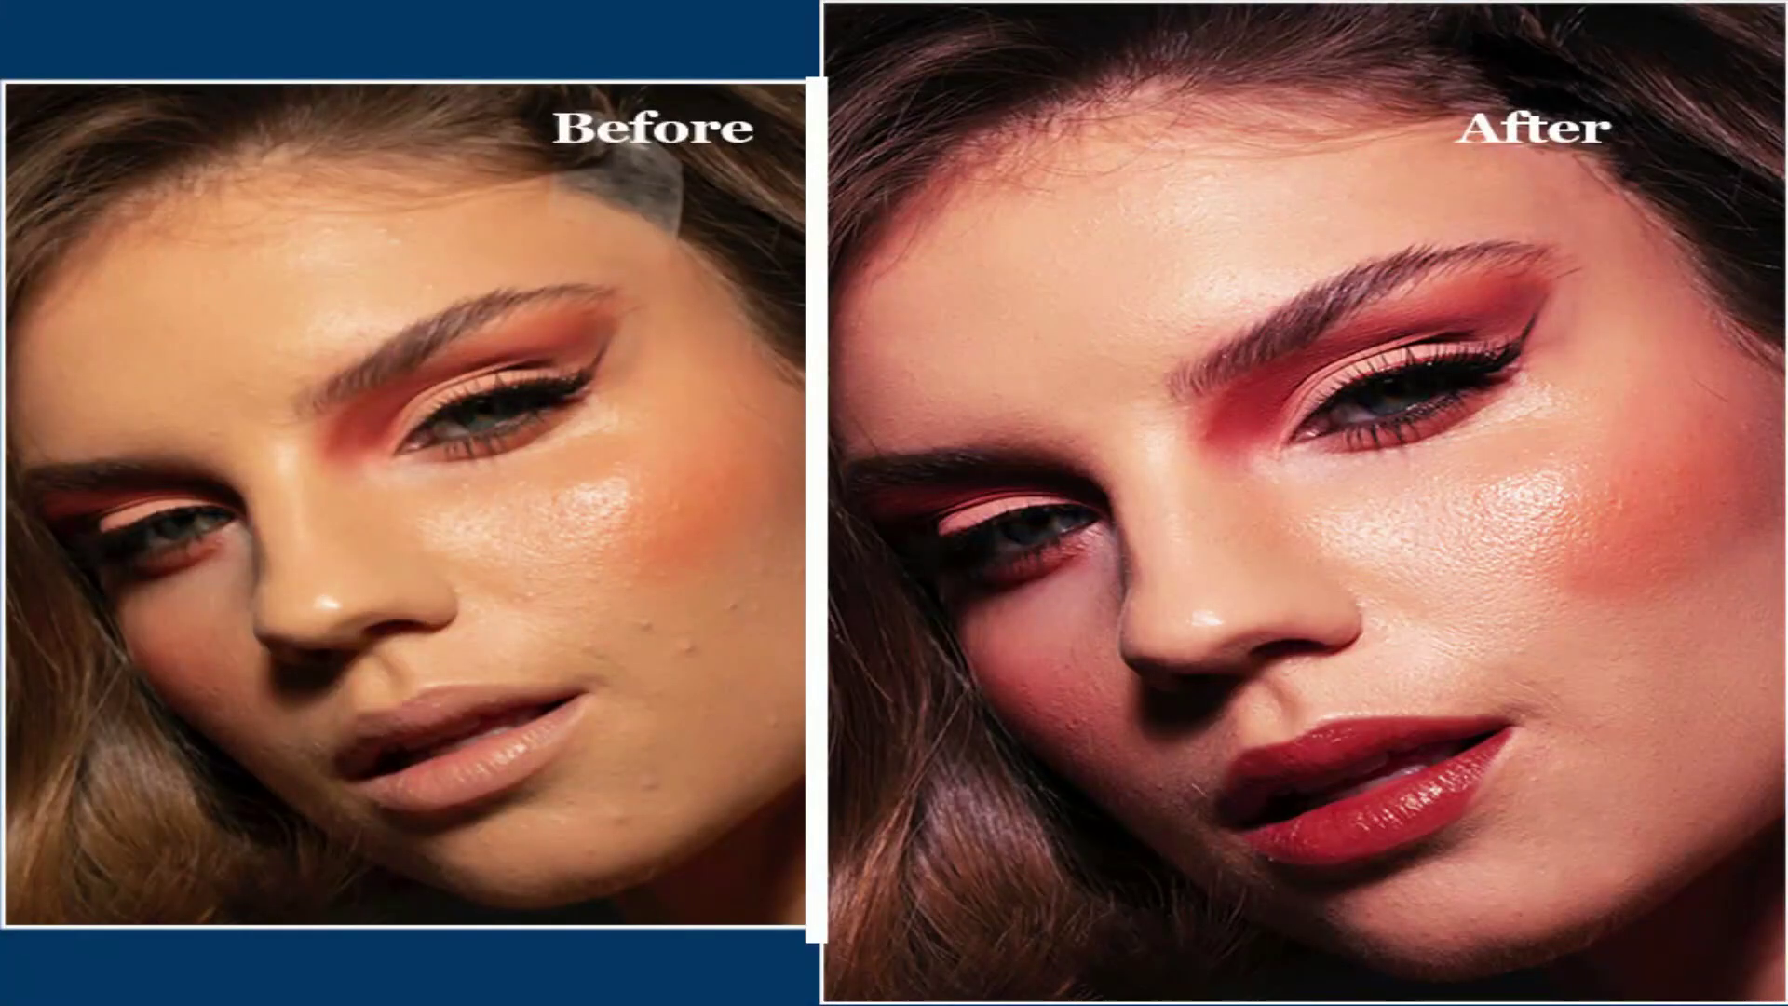